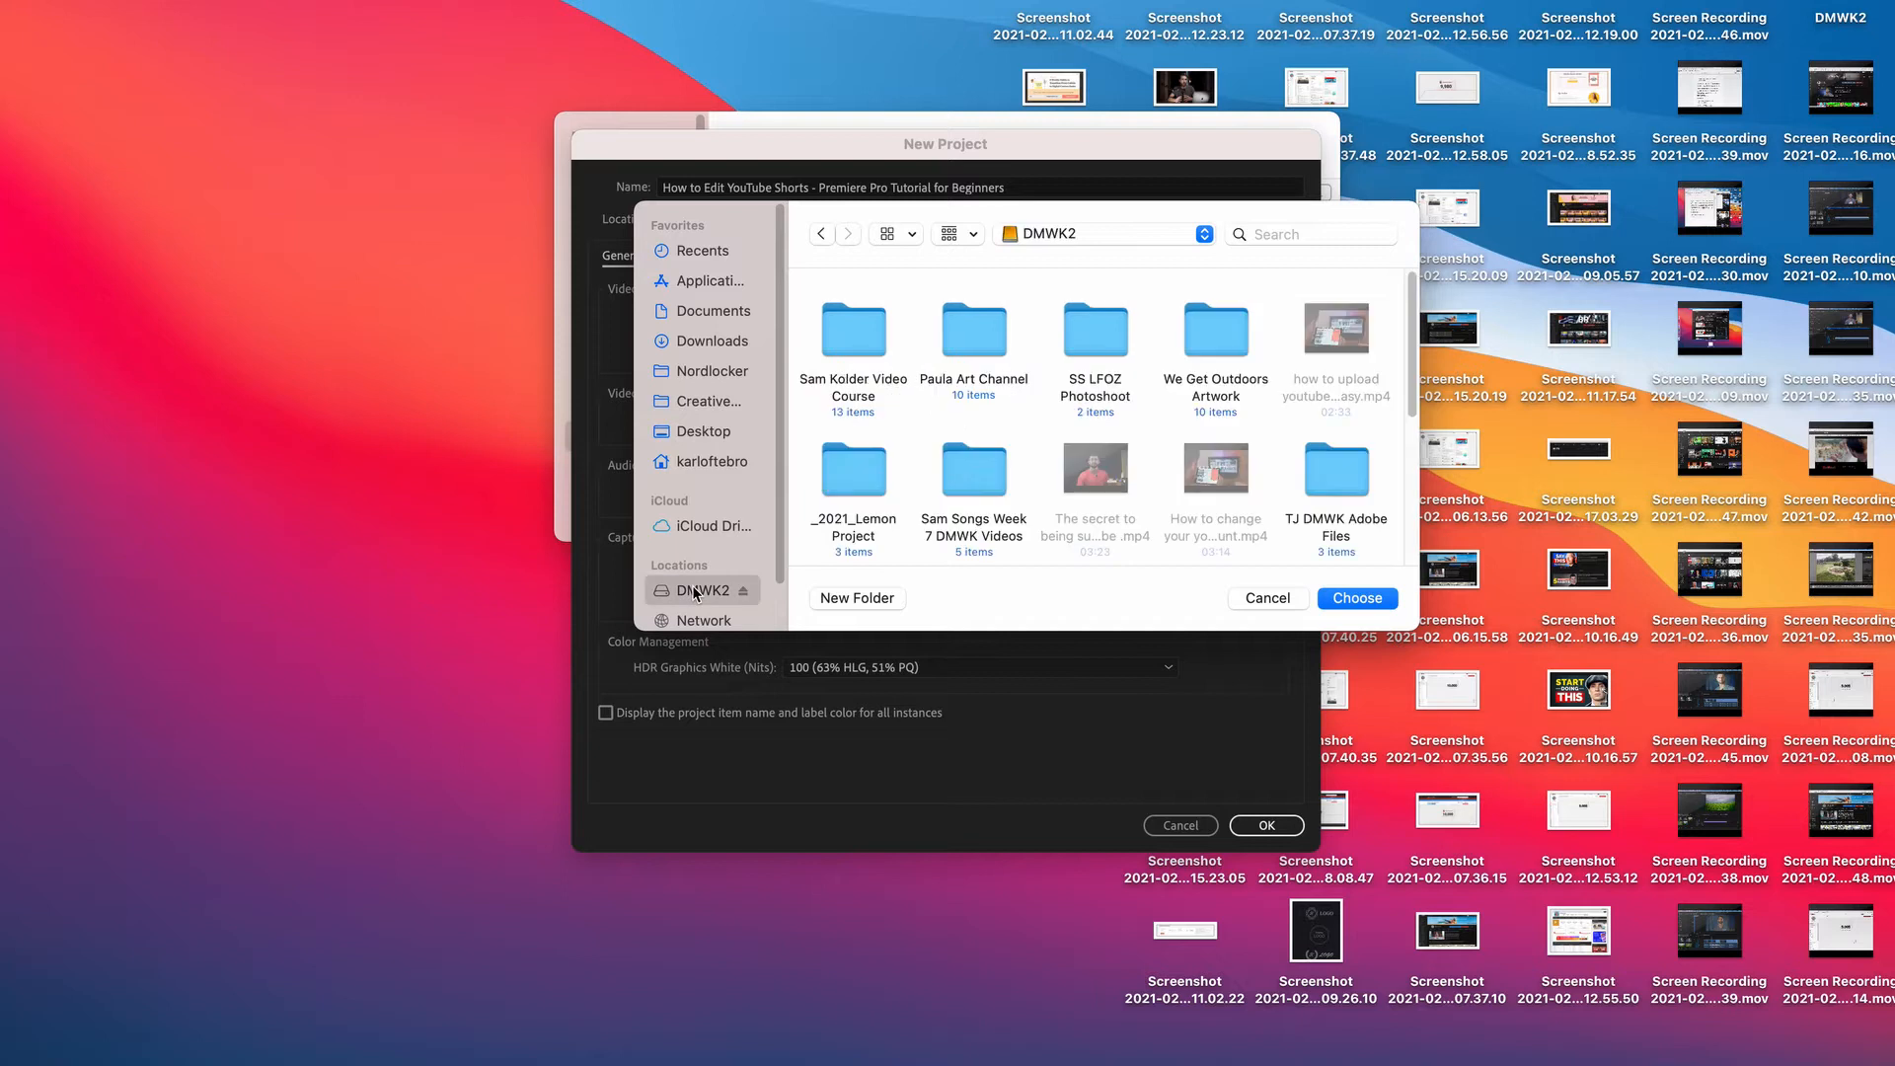
# Set the new project's location to the 'How to Edit YouTube…ginners' folder inside DMWK Week 10 and create the project.
pyautogui.doubleClick(839, 329)
pyautogui.doubleClick(846, 330)
pyautogui.click(855, 344)
pyautogui.doubleClick(855, 343)
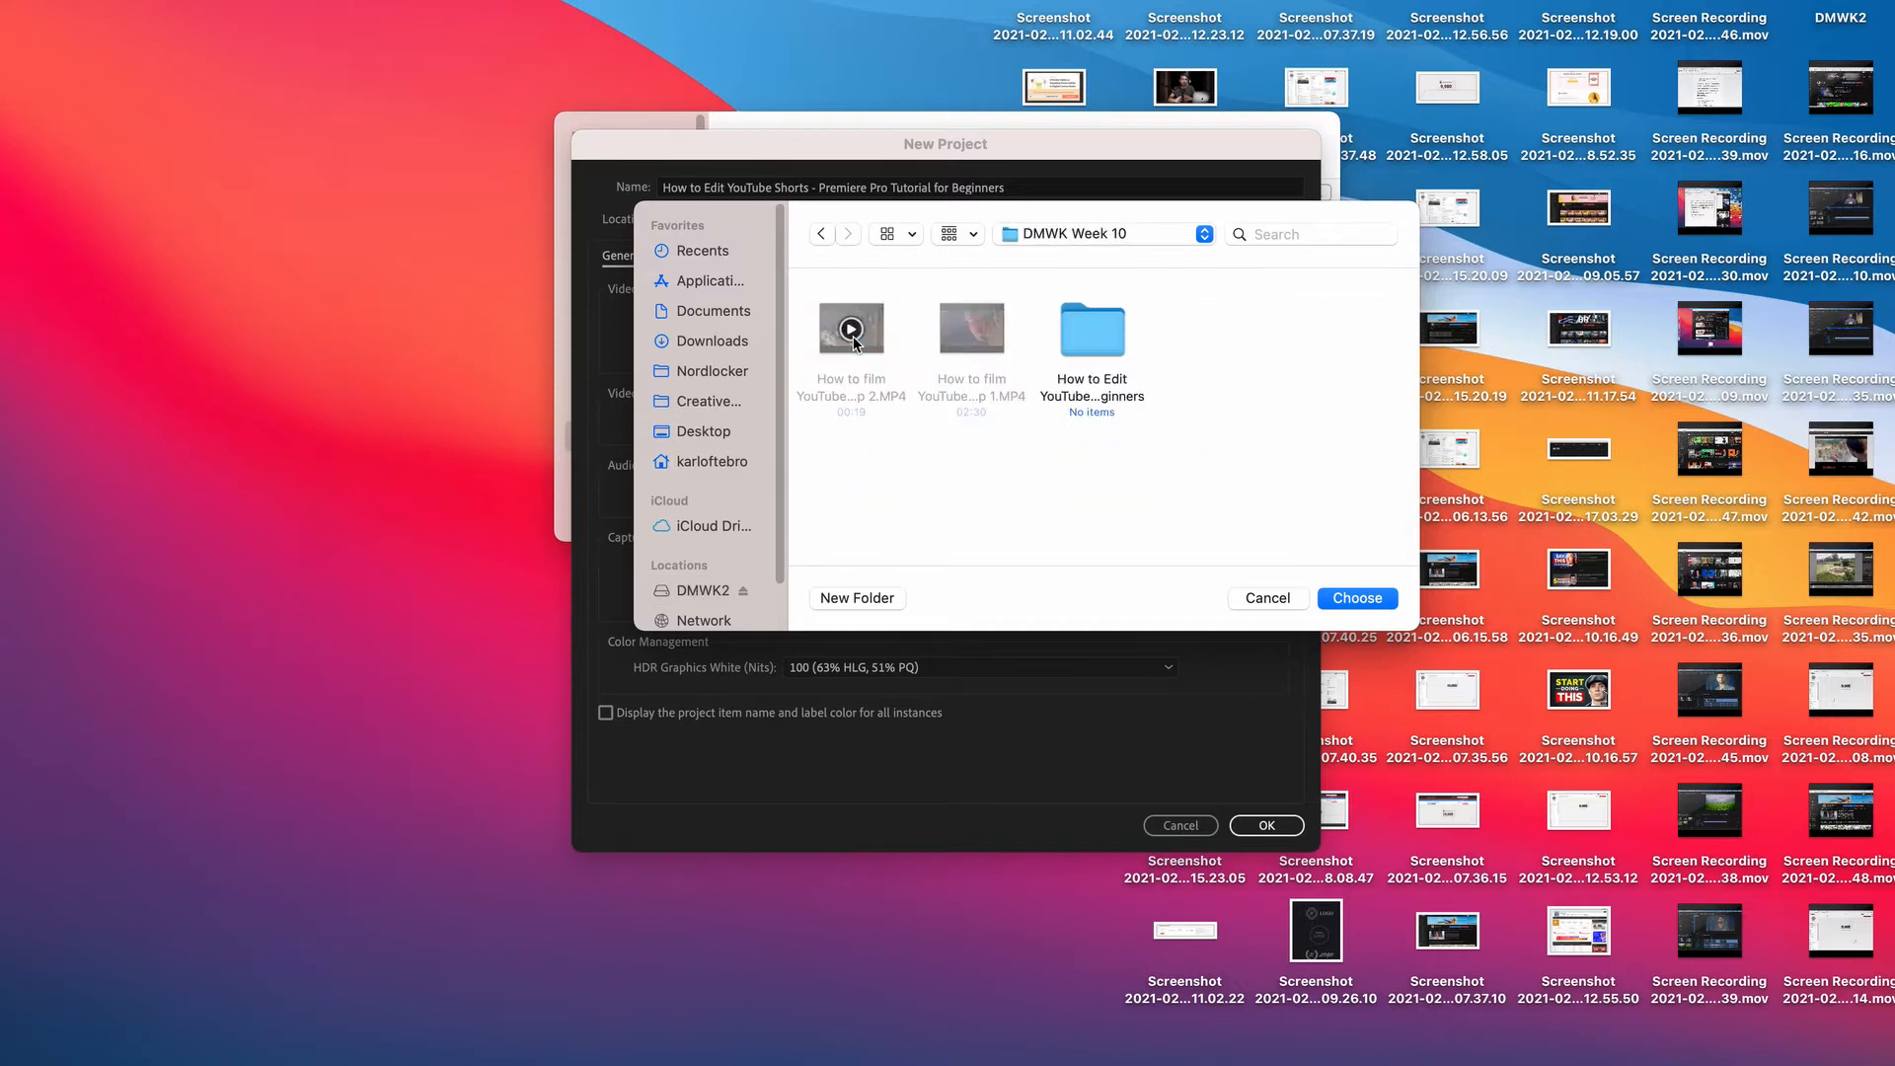
pyautogui.click(1086, 322)
pyautogui.doubleClick(1085, 322)
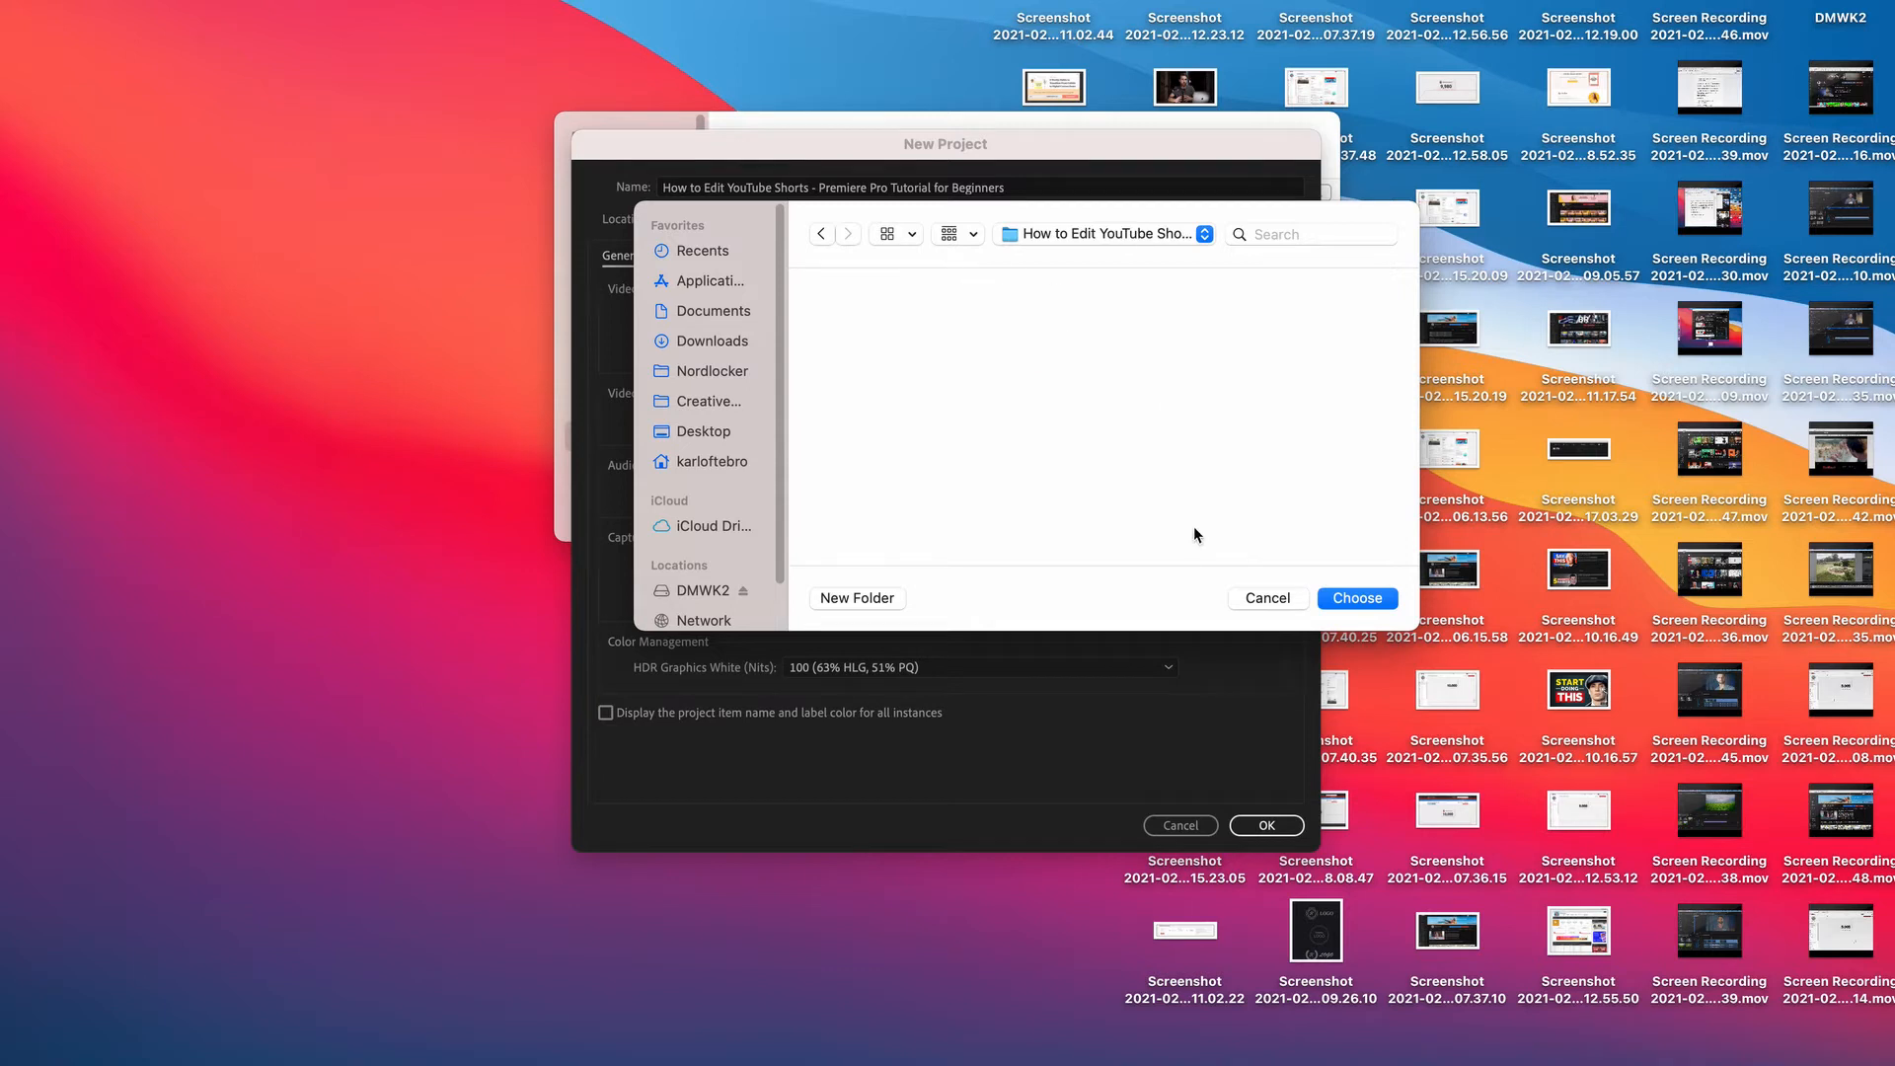
pyautogui.click(1358, 597)
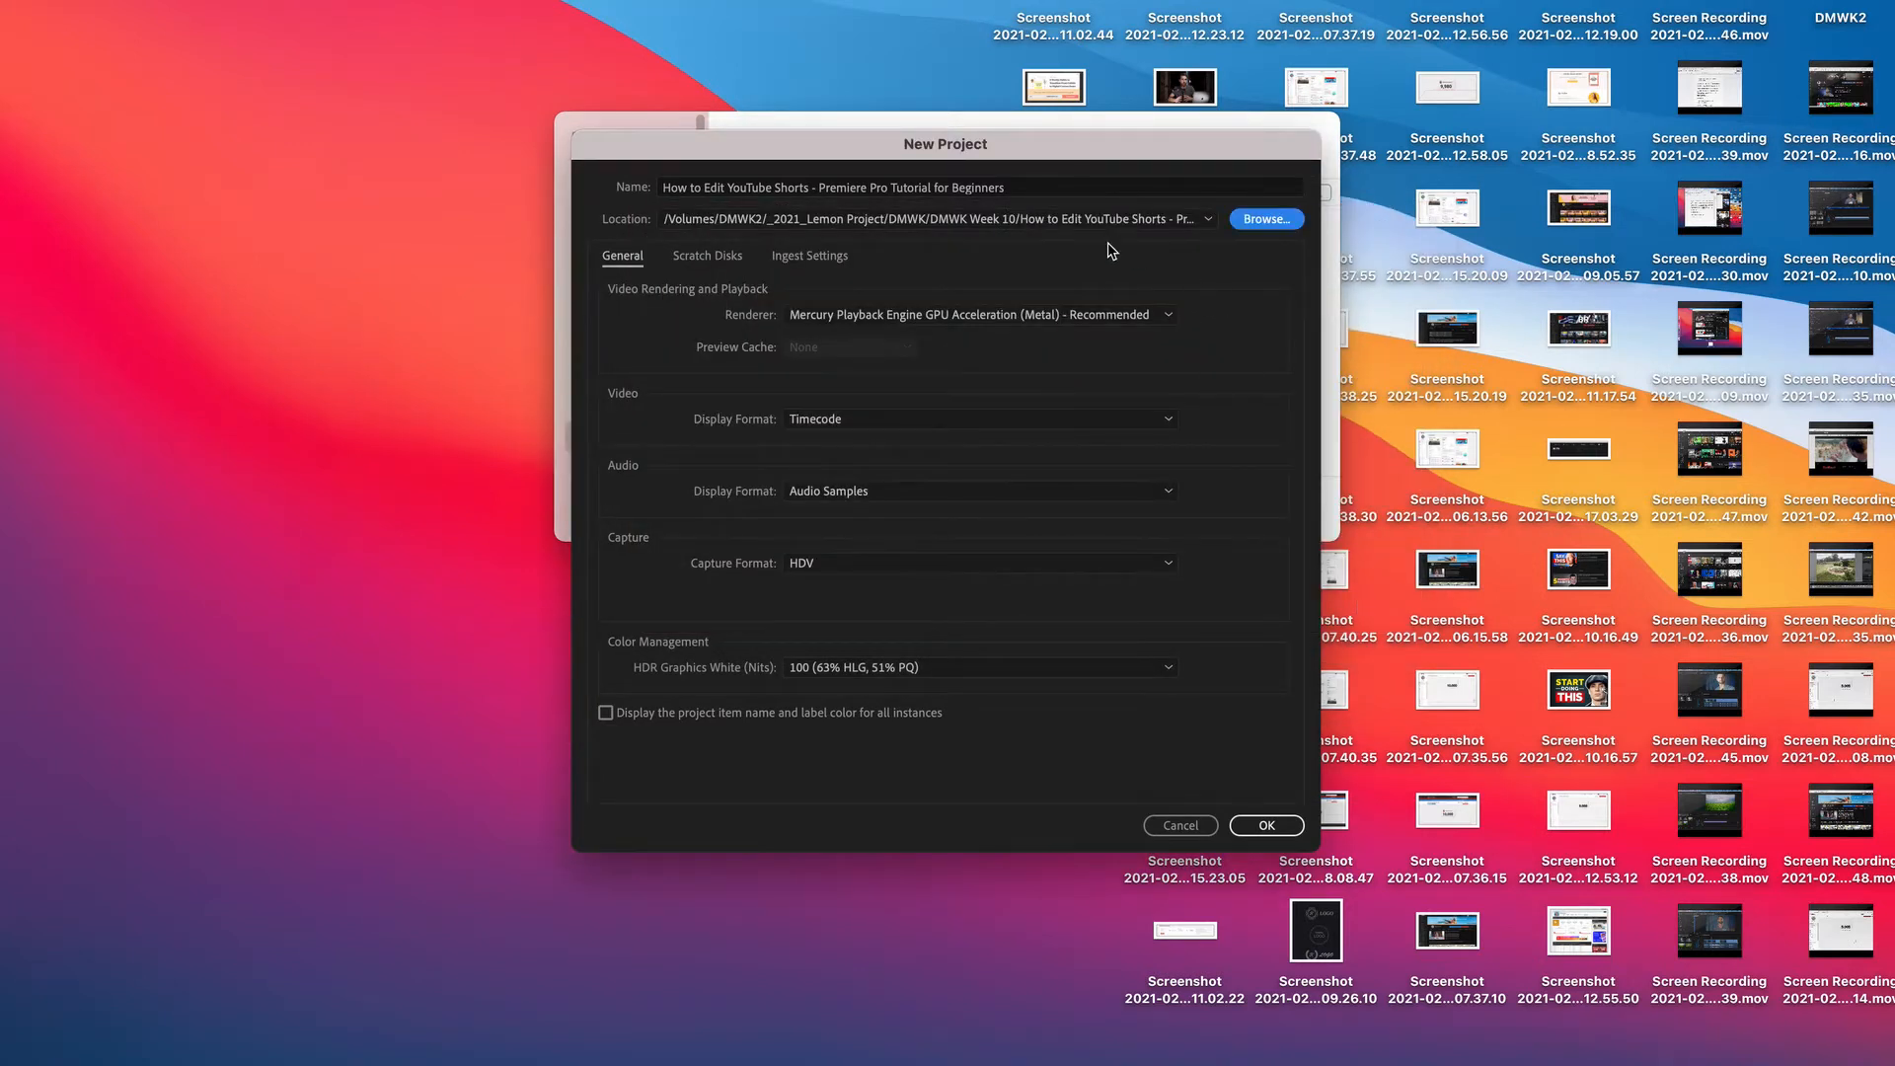
pyautogui.click(1268, 827)
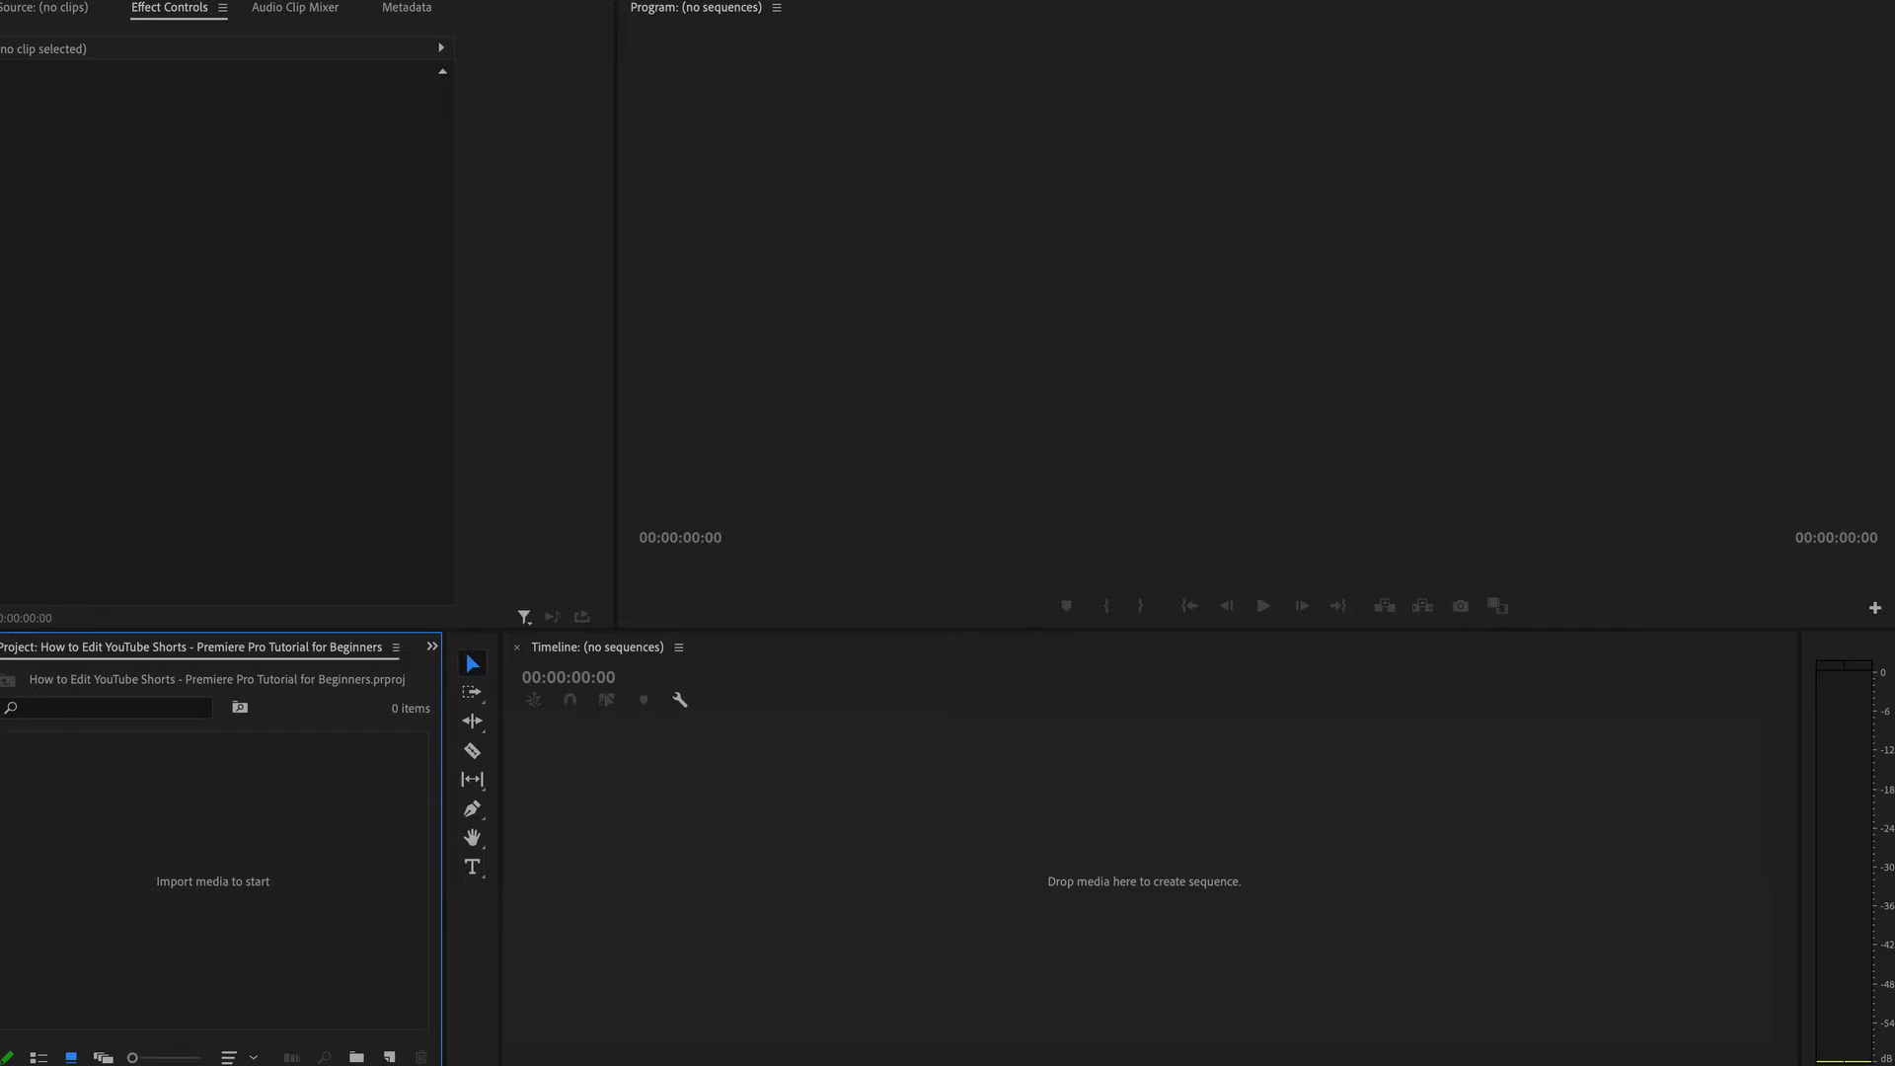
# Switch the workspace to Editing.
pyautogui.click(600, 0)
pyautogui.moveTo(631, 0)
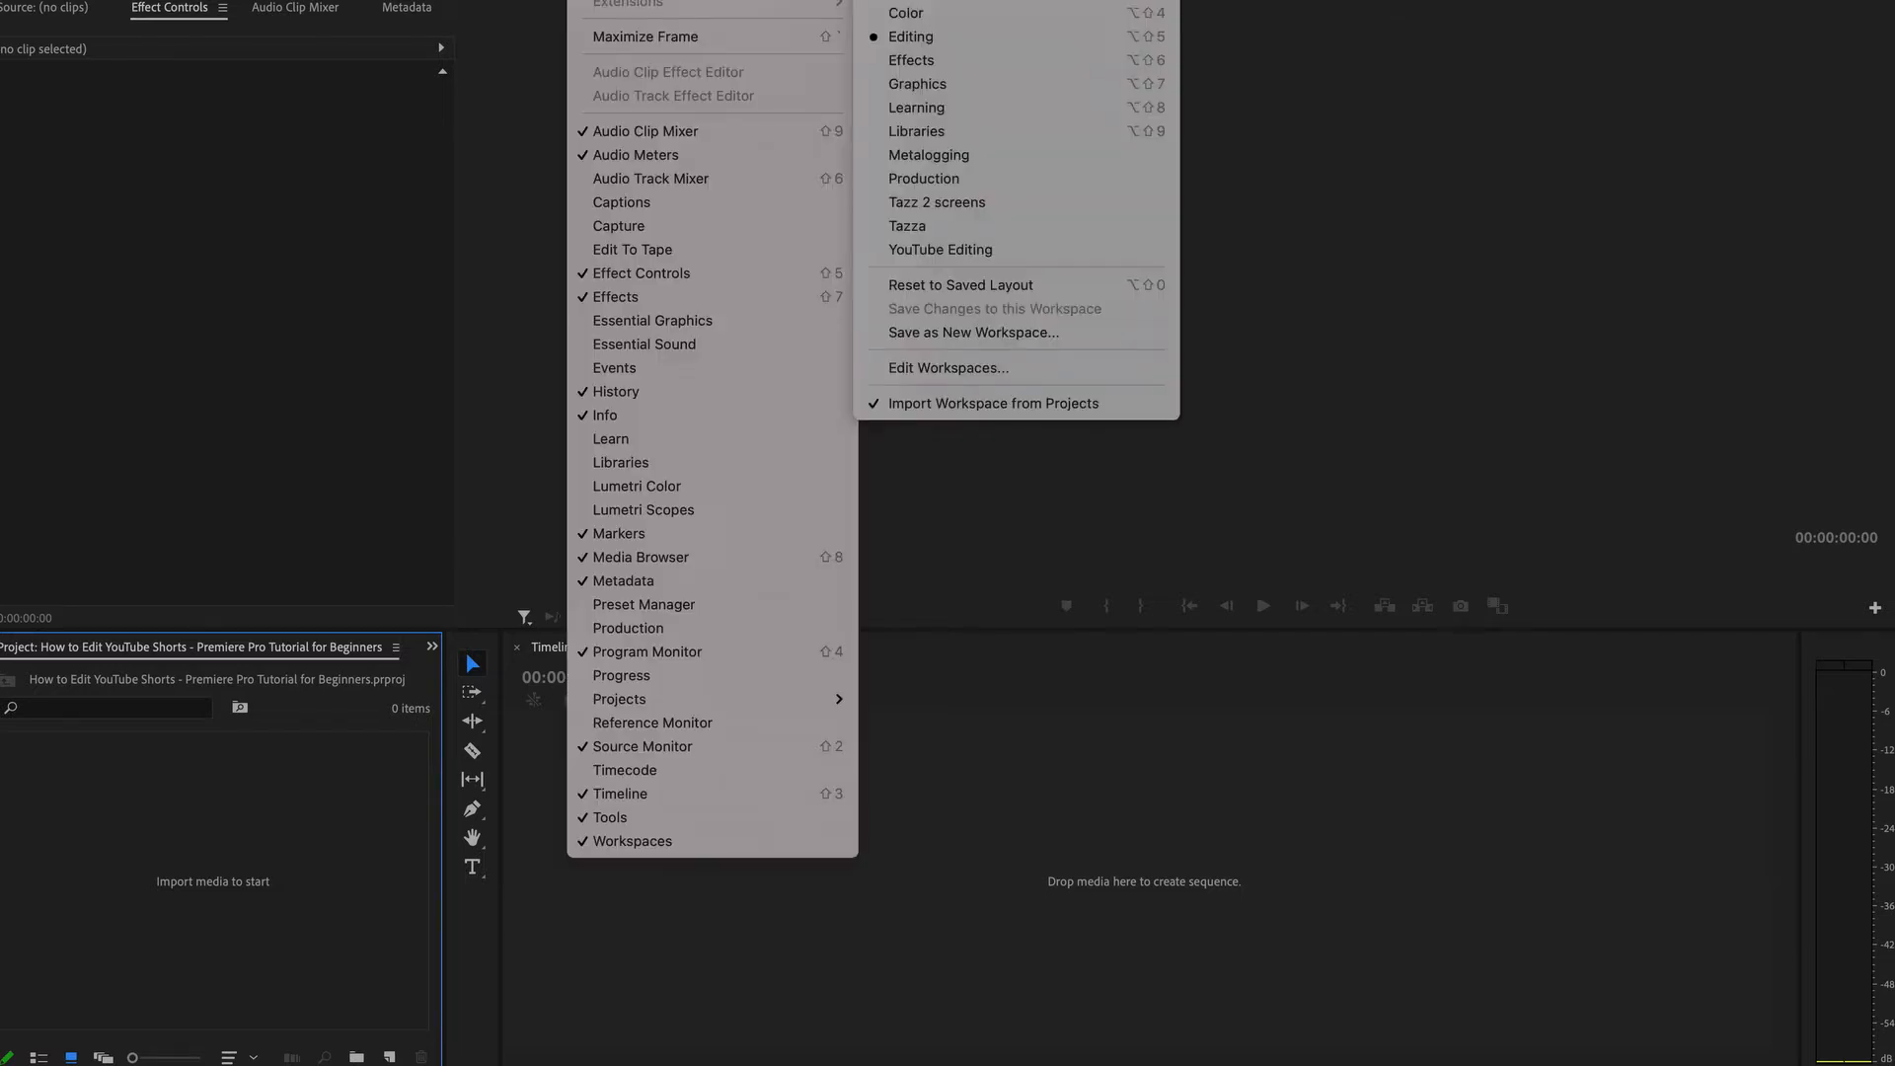
pyautogui.click(909, 39)
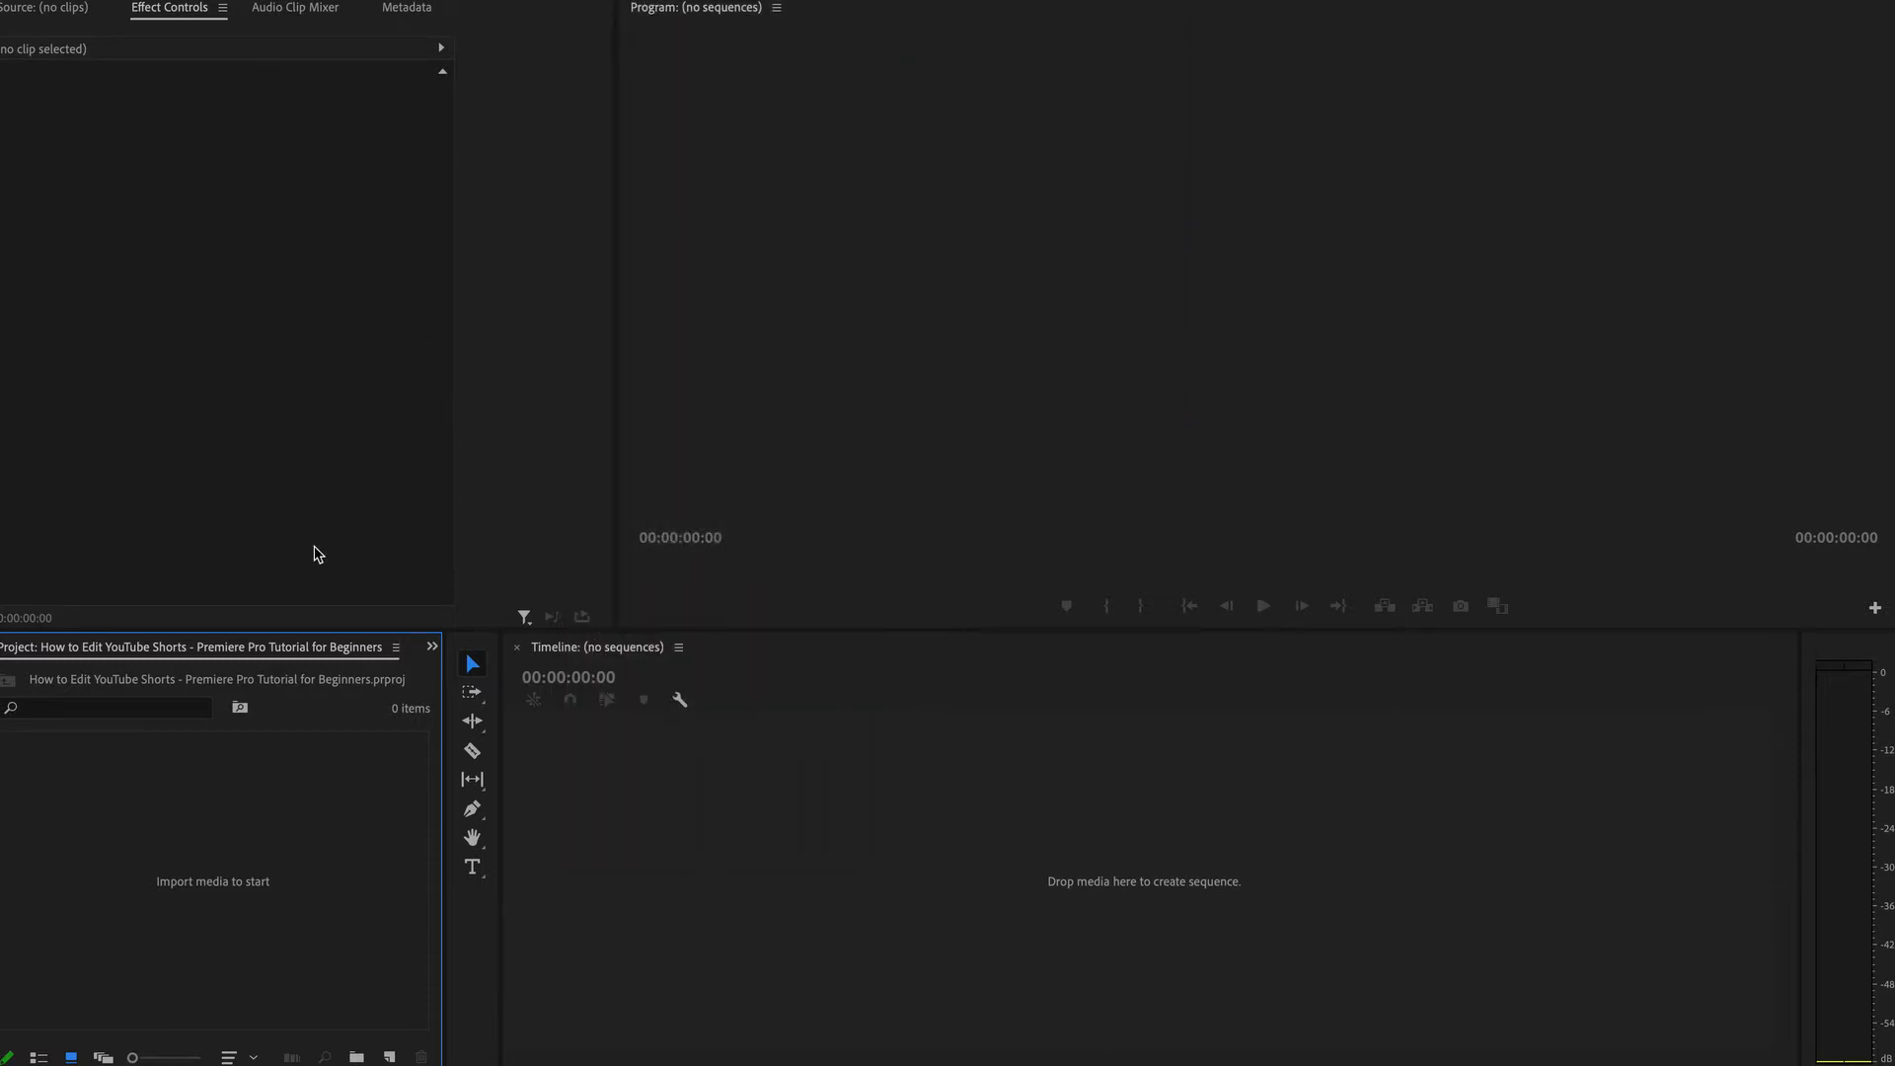
# Import both 'How to film YouTube…' clips from the DMWK Week 10 folder into the project.
pyautogui.doubleClick(223, 878)
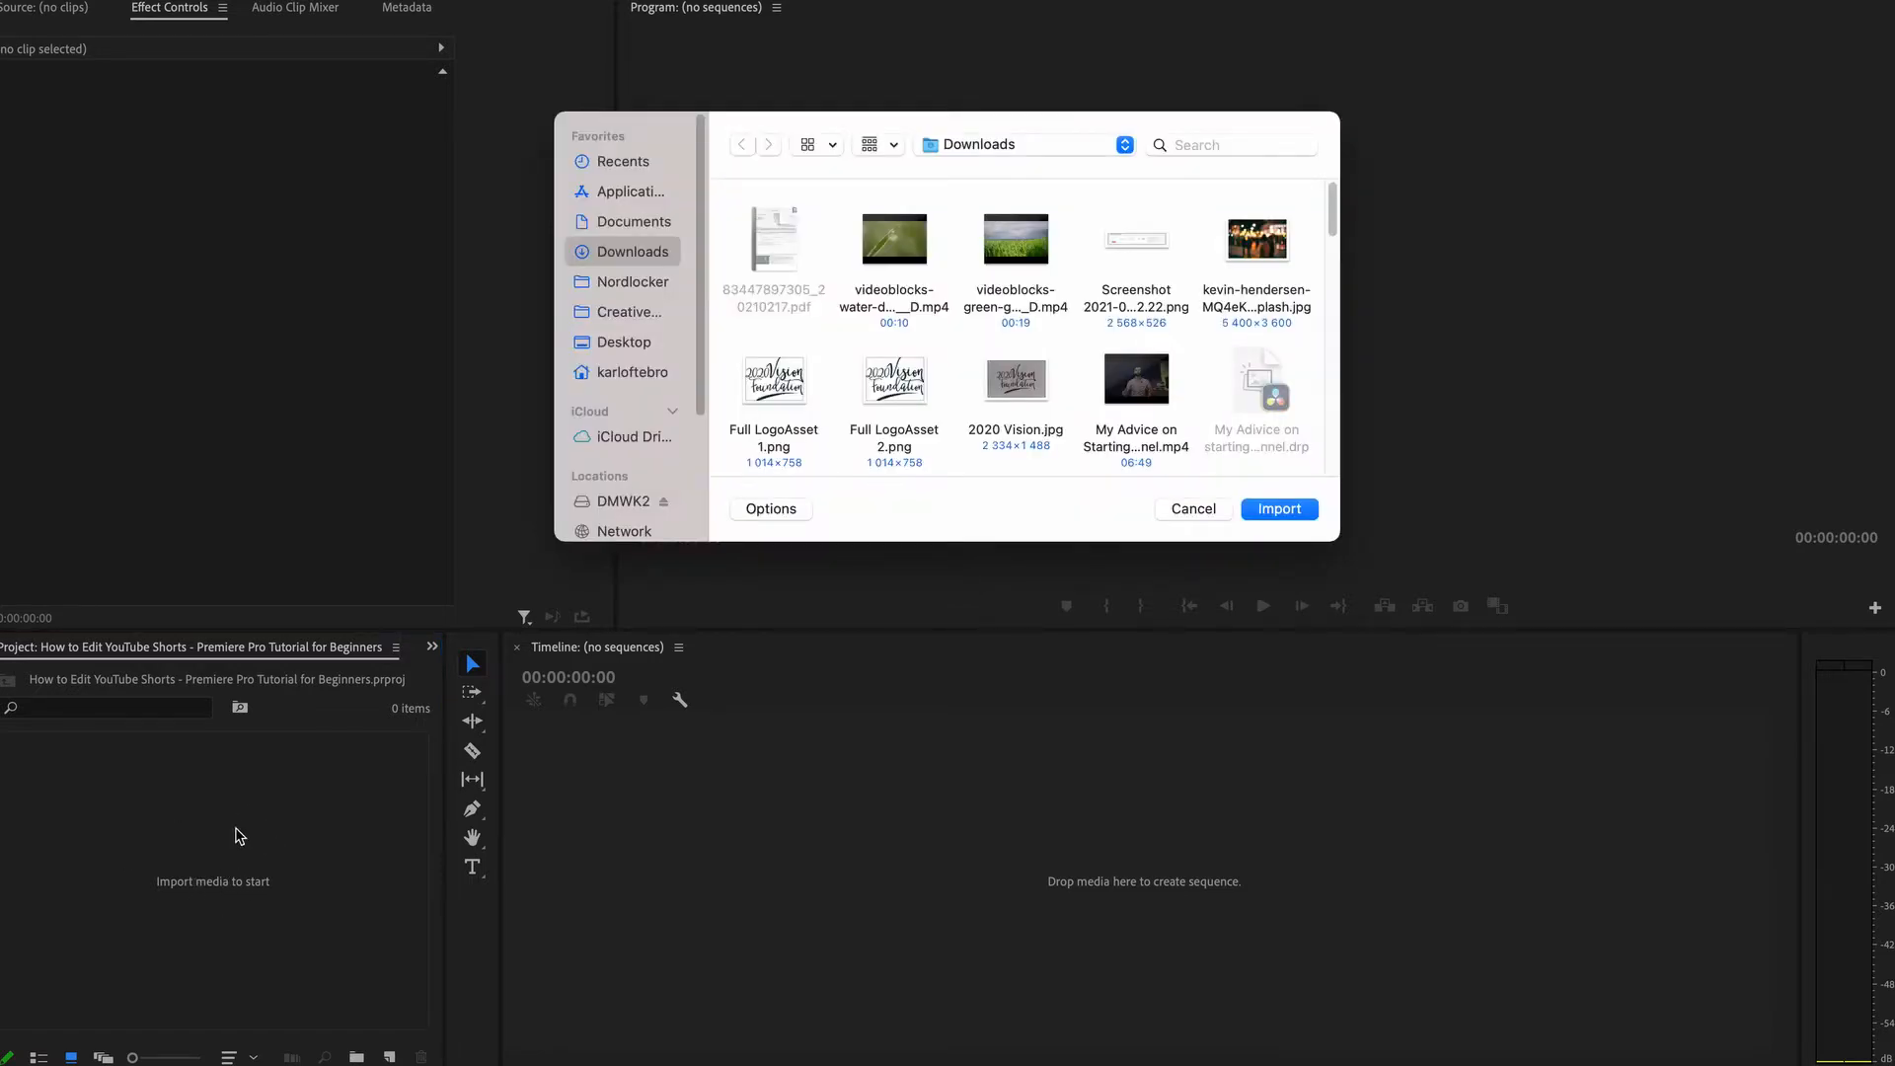
pyautogui.click(615, 506)
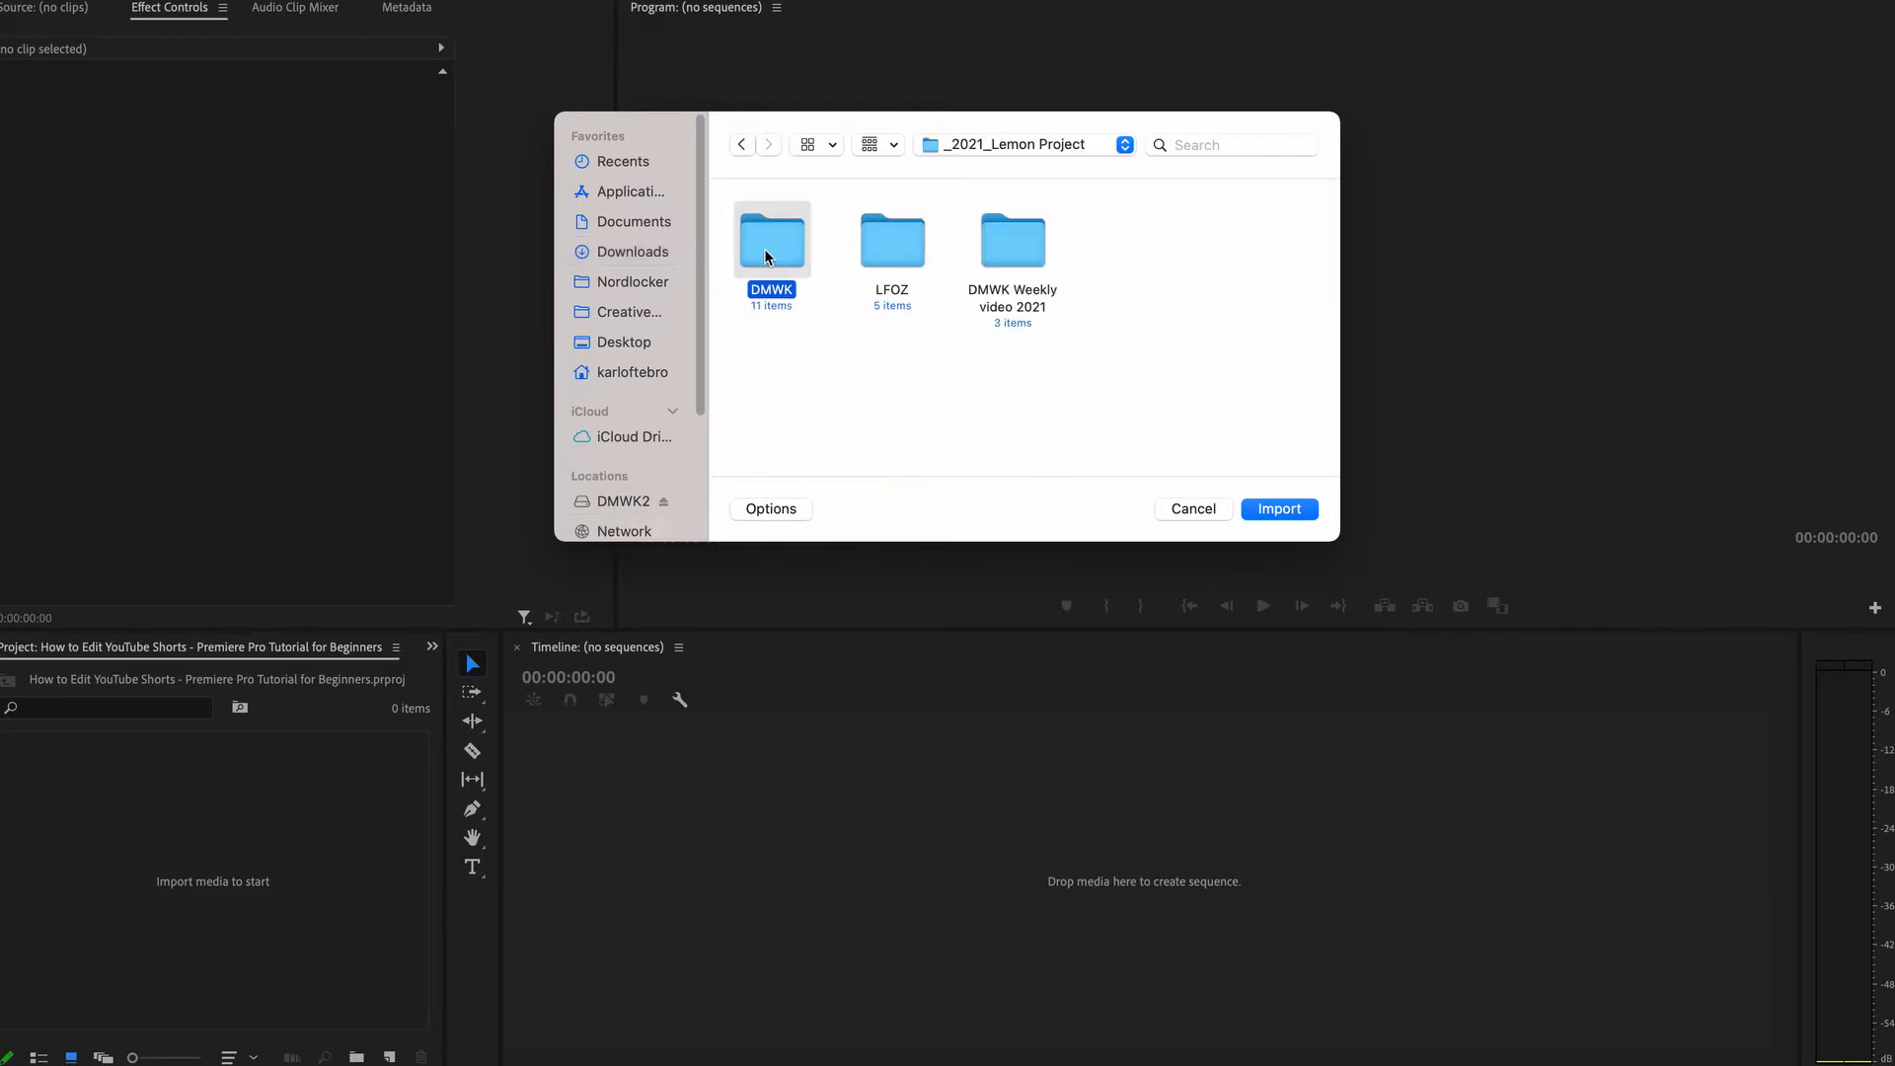
pyautogui.doubleClick(767, 251)
pyautogui.click(788, 241)
pyautogui.doubleClick(787, 242)
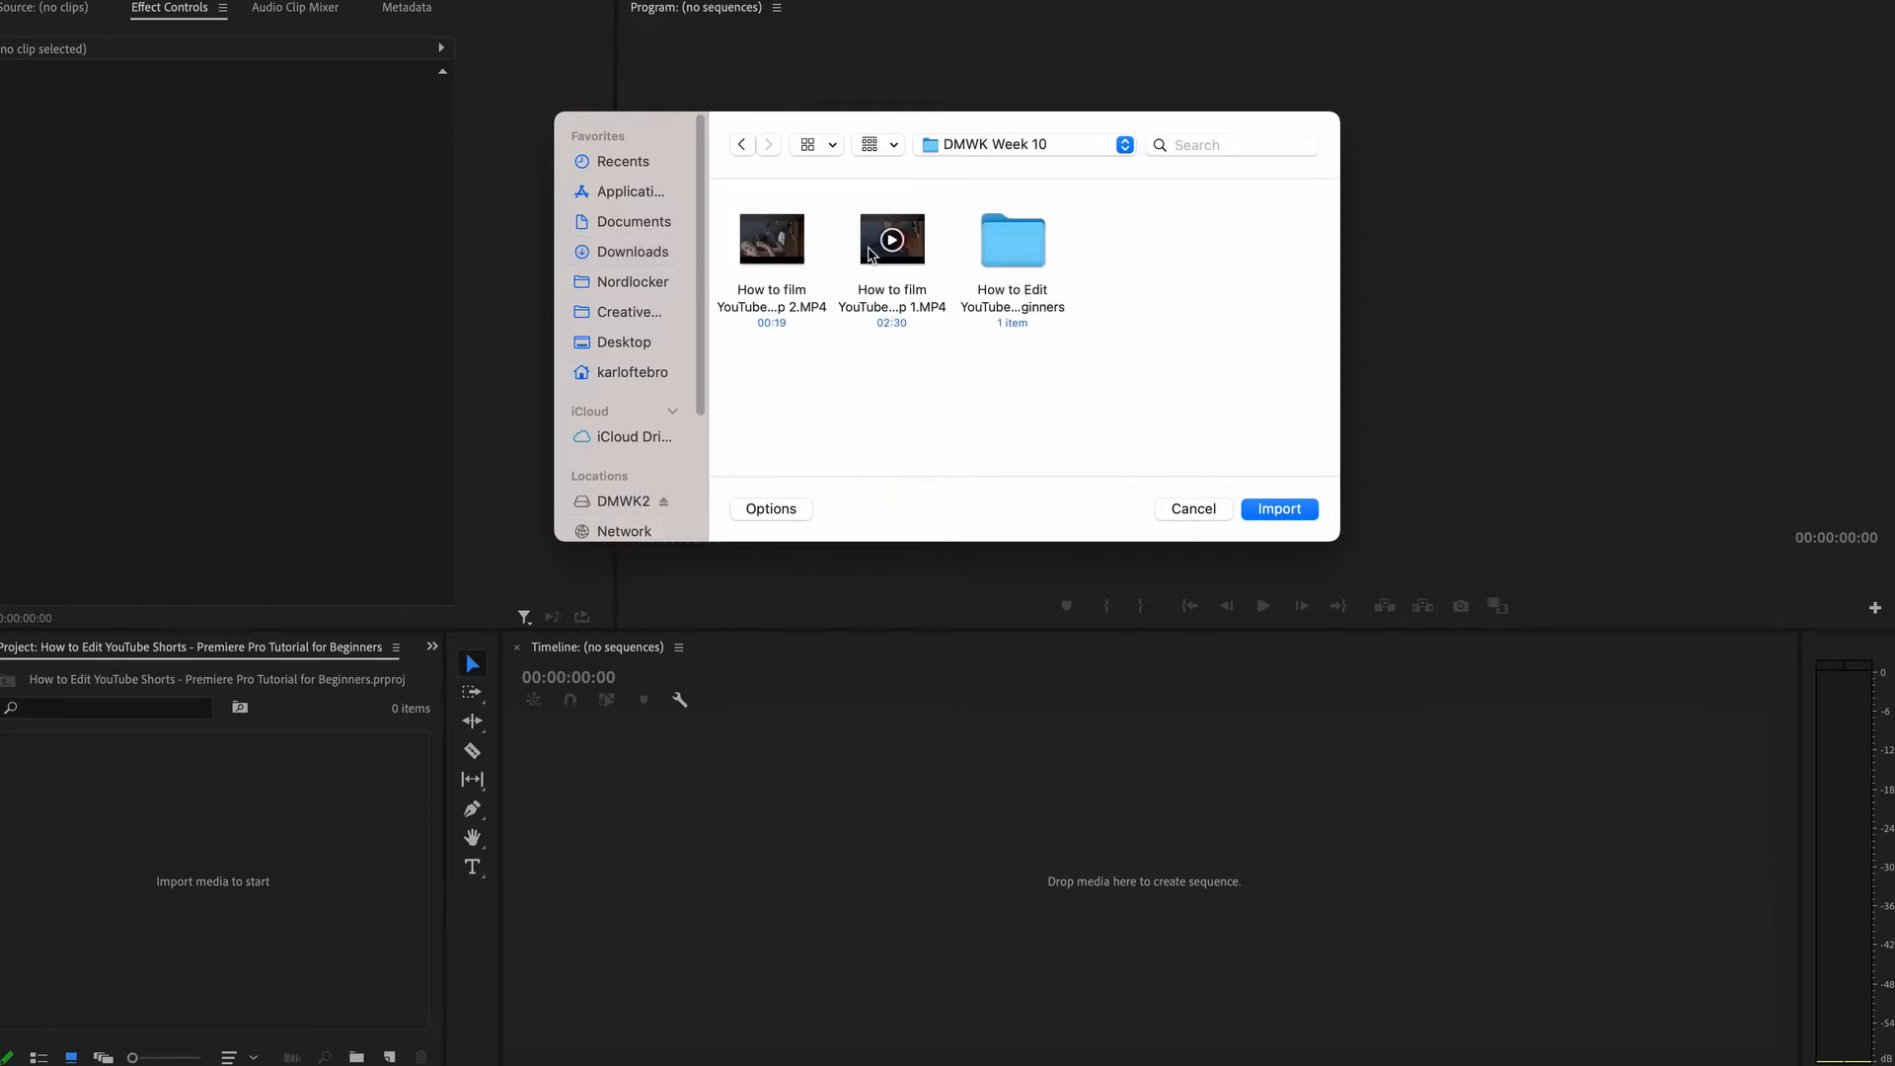
pyautogui.moveTo(890, 351); pyautogui.dragTo(792, 240)
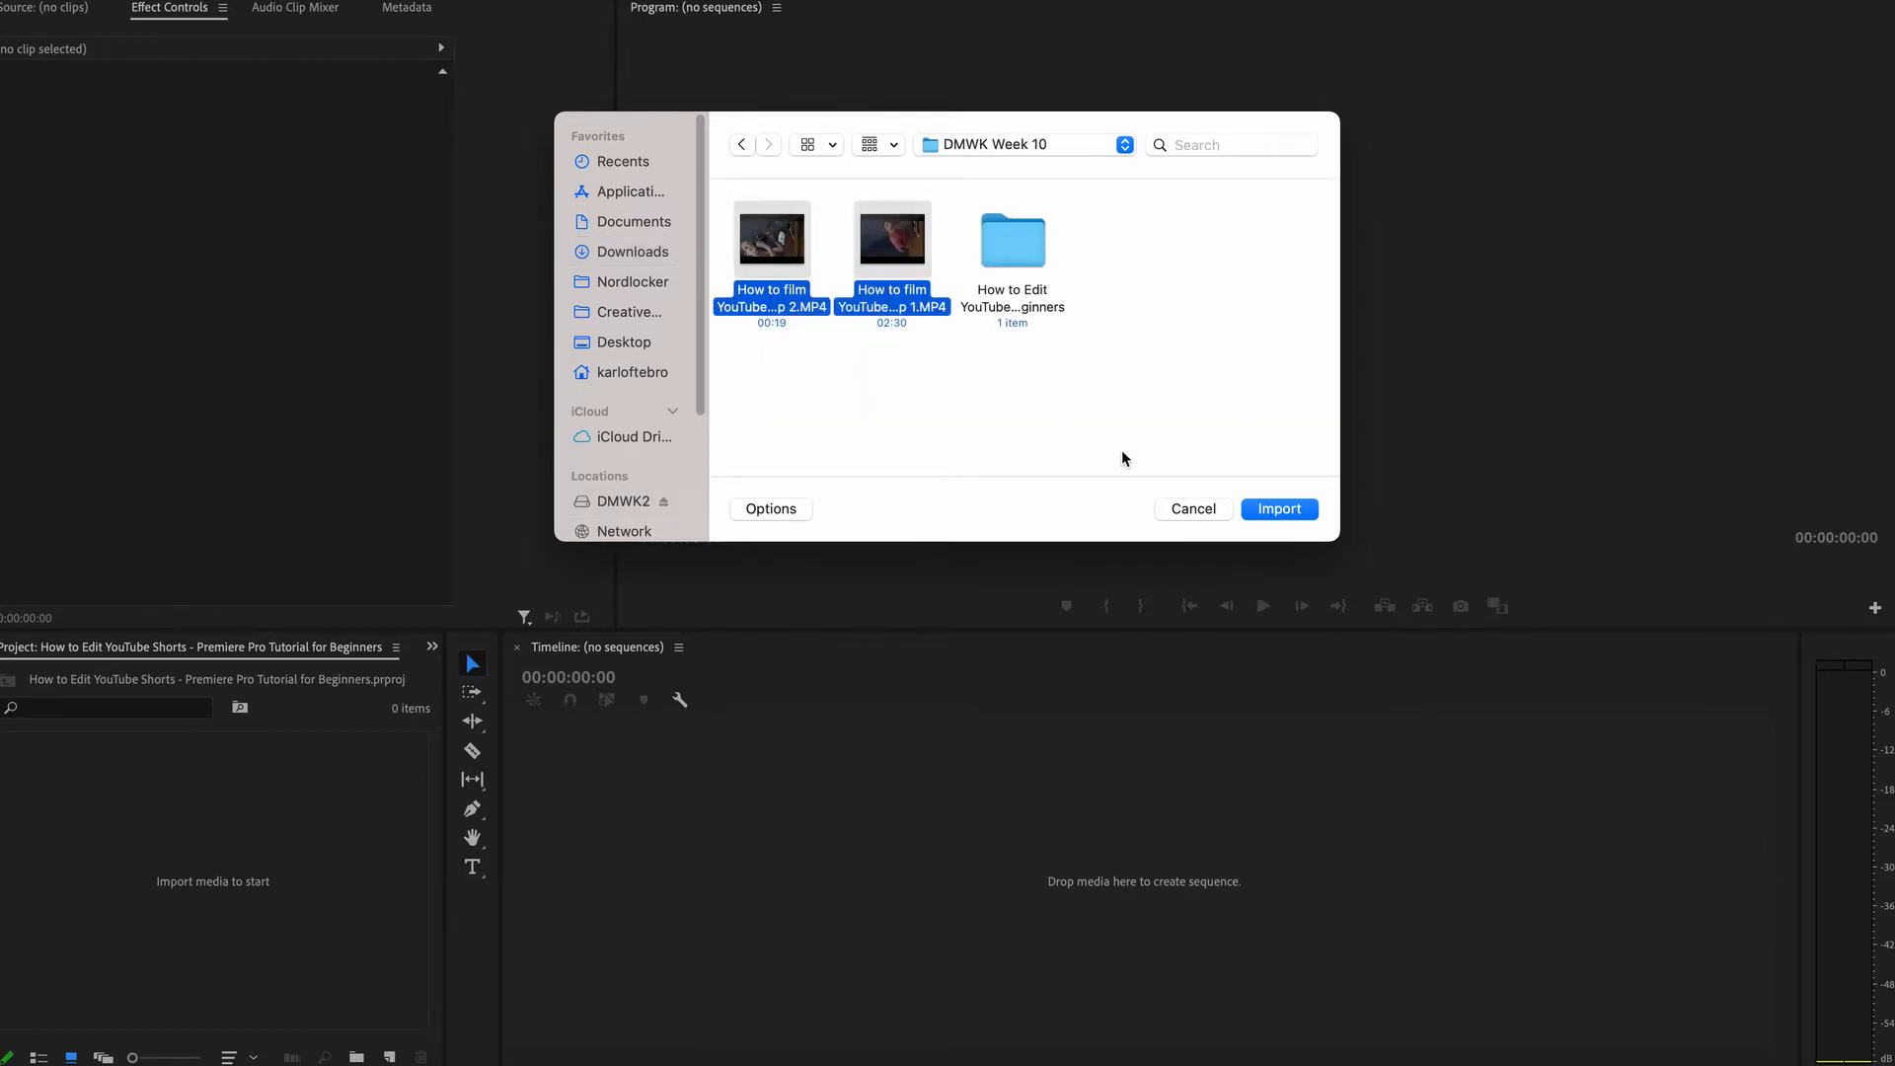
pyautogui.click(1277, 510)
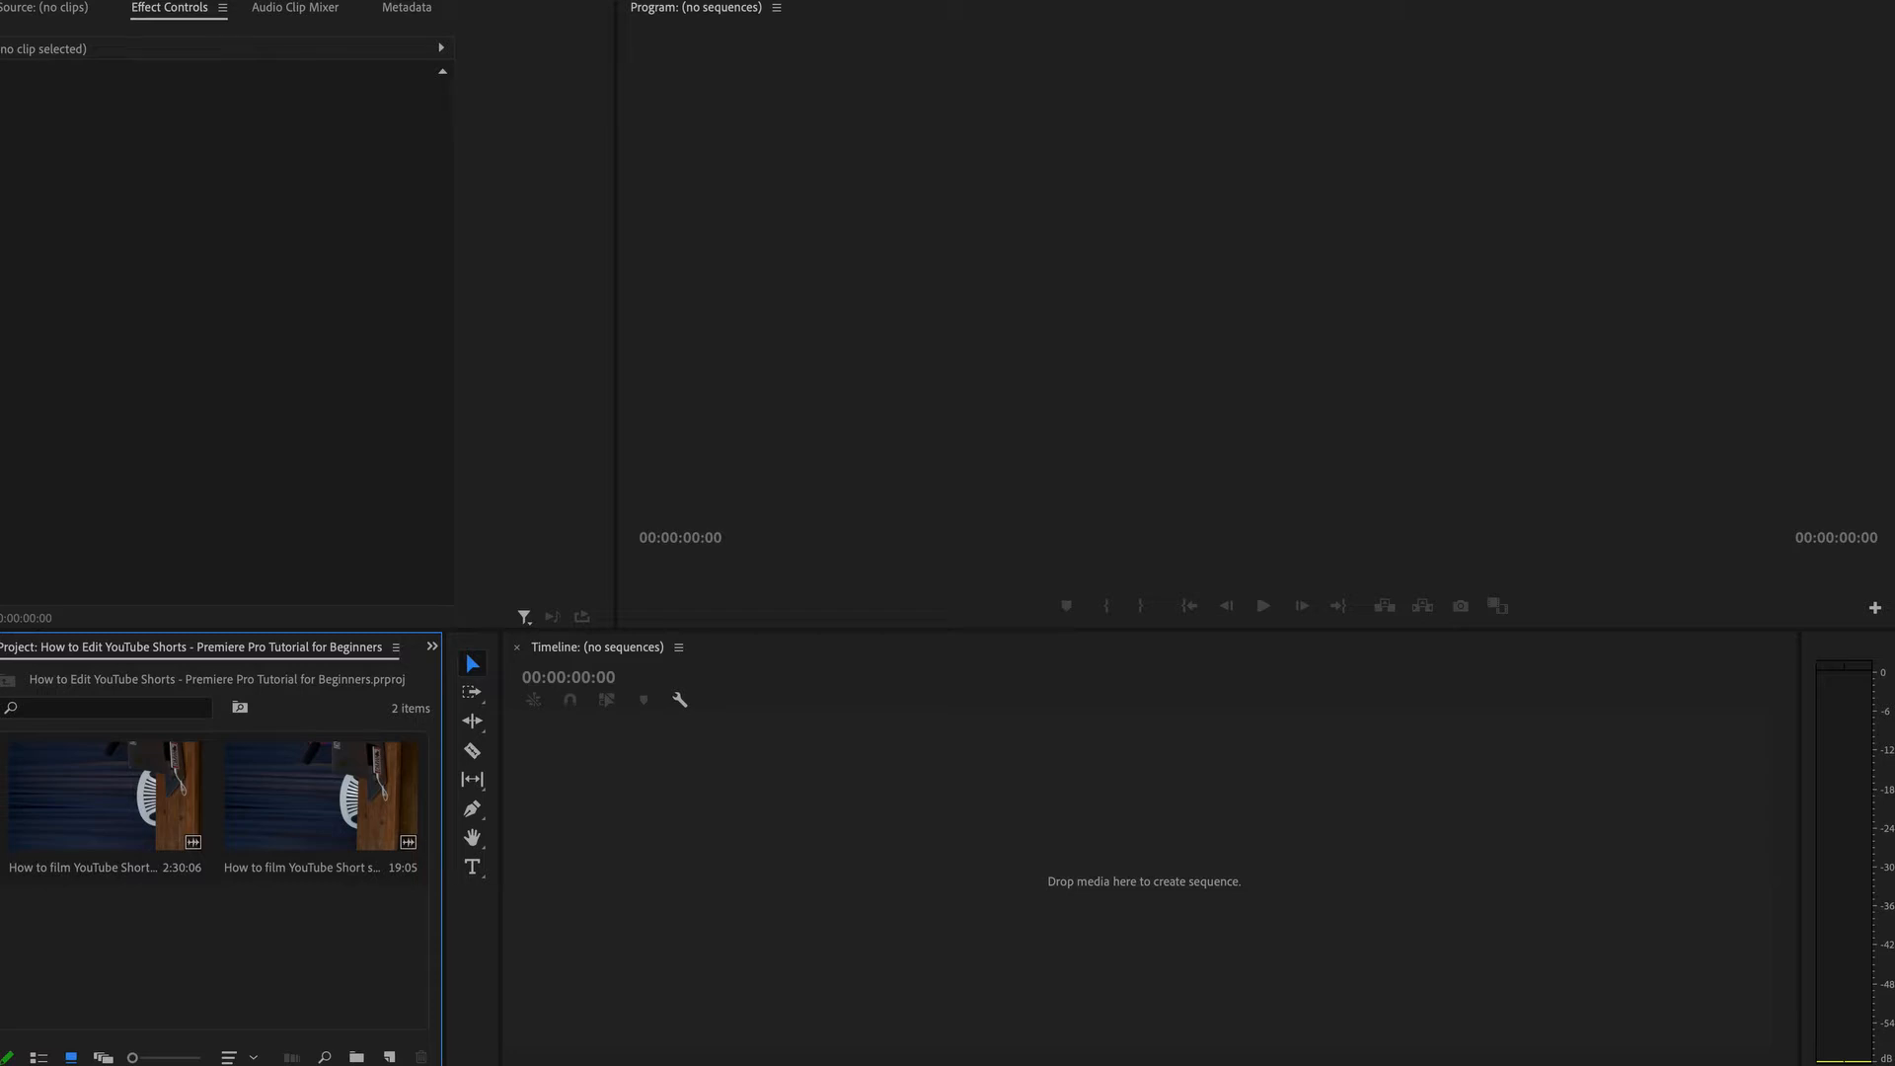
# Start a new sequence and set its frame size to 1080 horizontal by 1440 vertical.
pyautogui.click(166, 0)
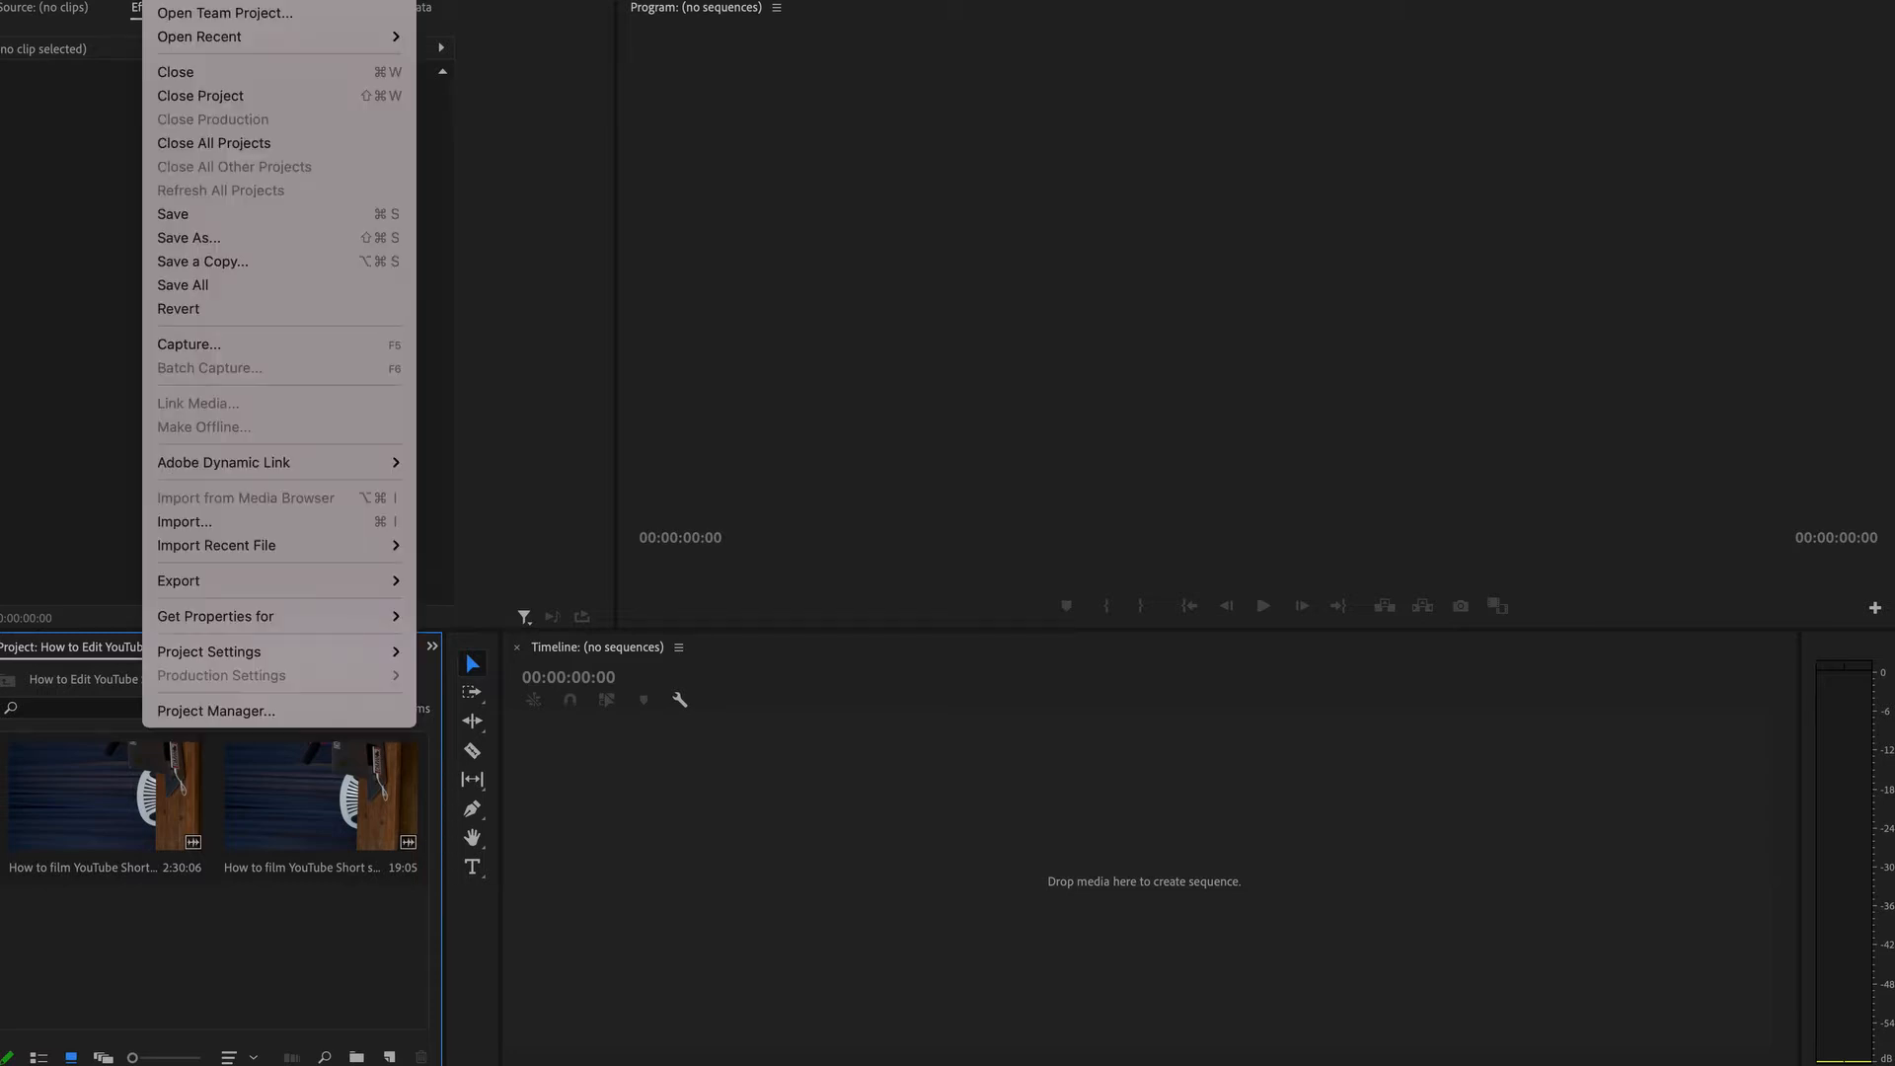
pyautogui.moveTo(172, 0)
pyautogui.click(477, 13)
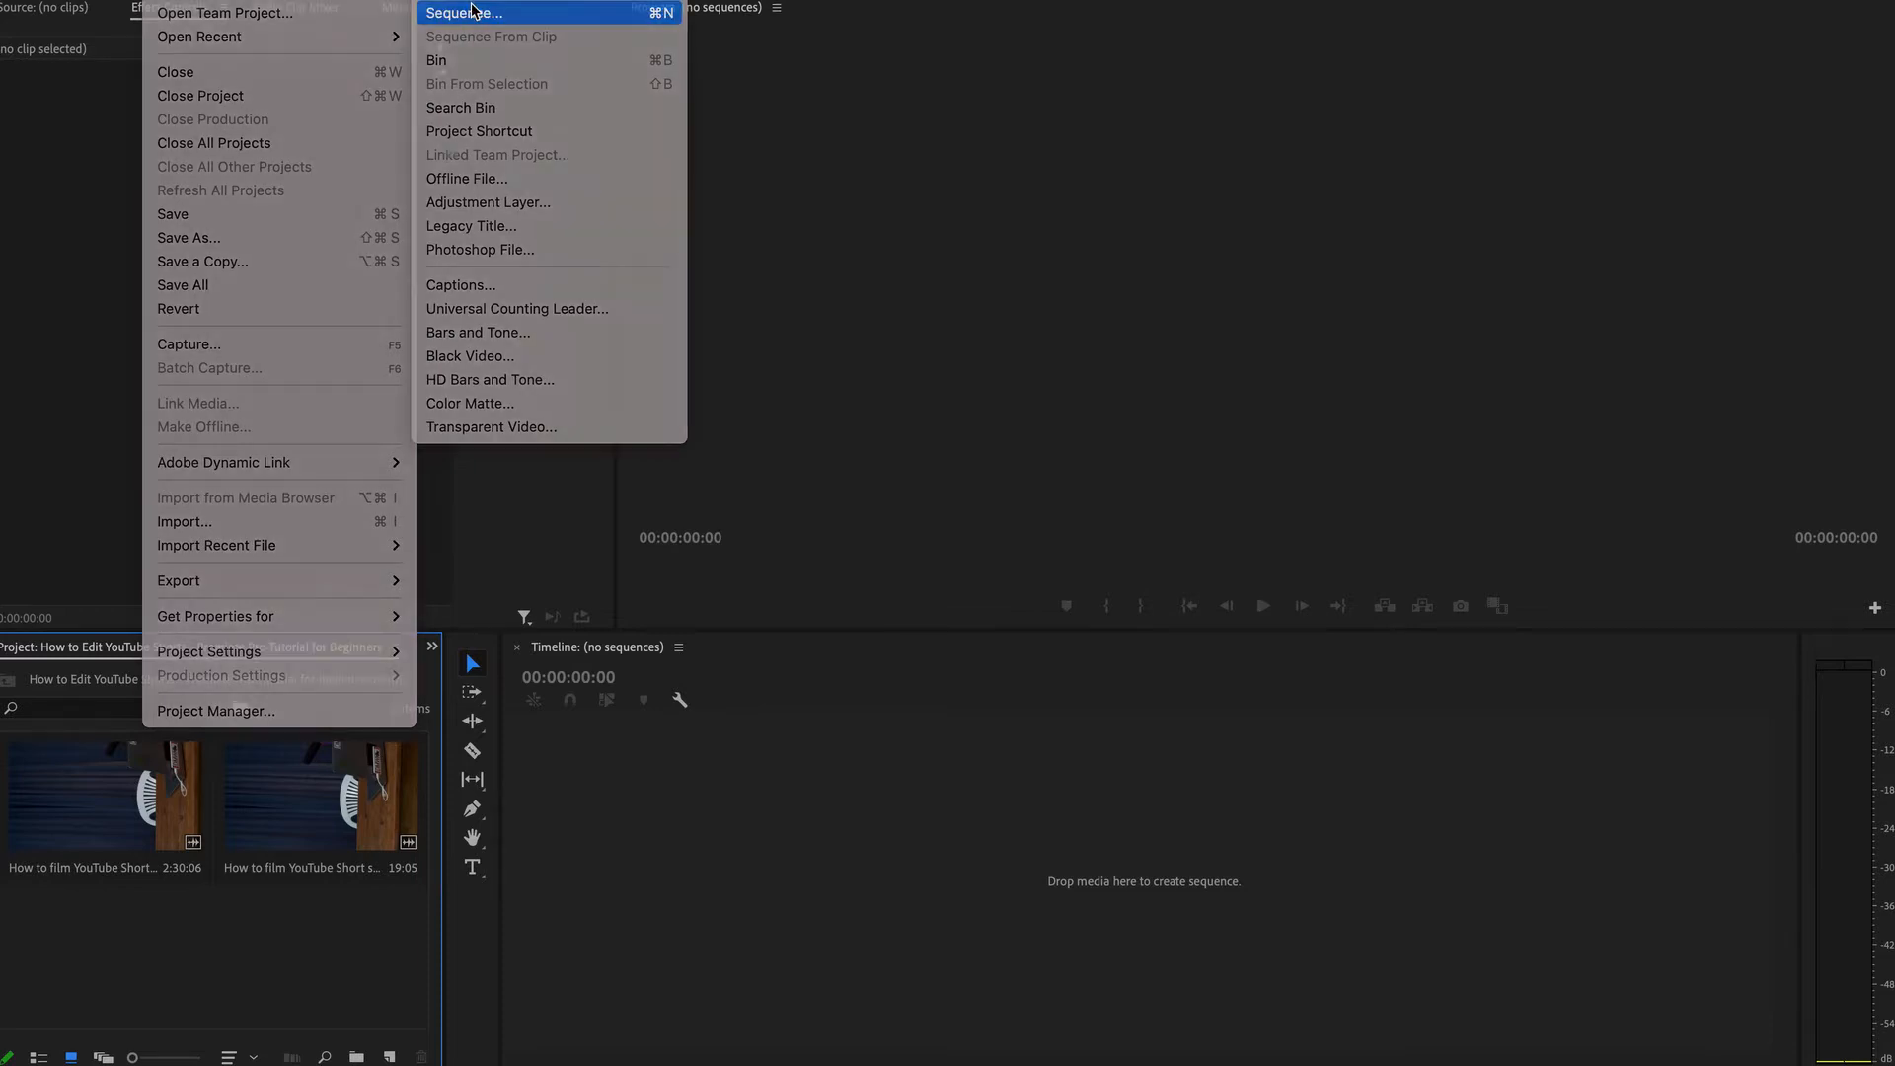
pyautogui.click(721, 174)
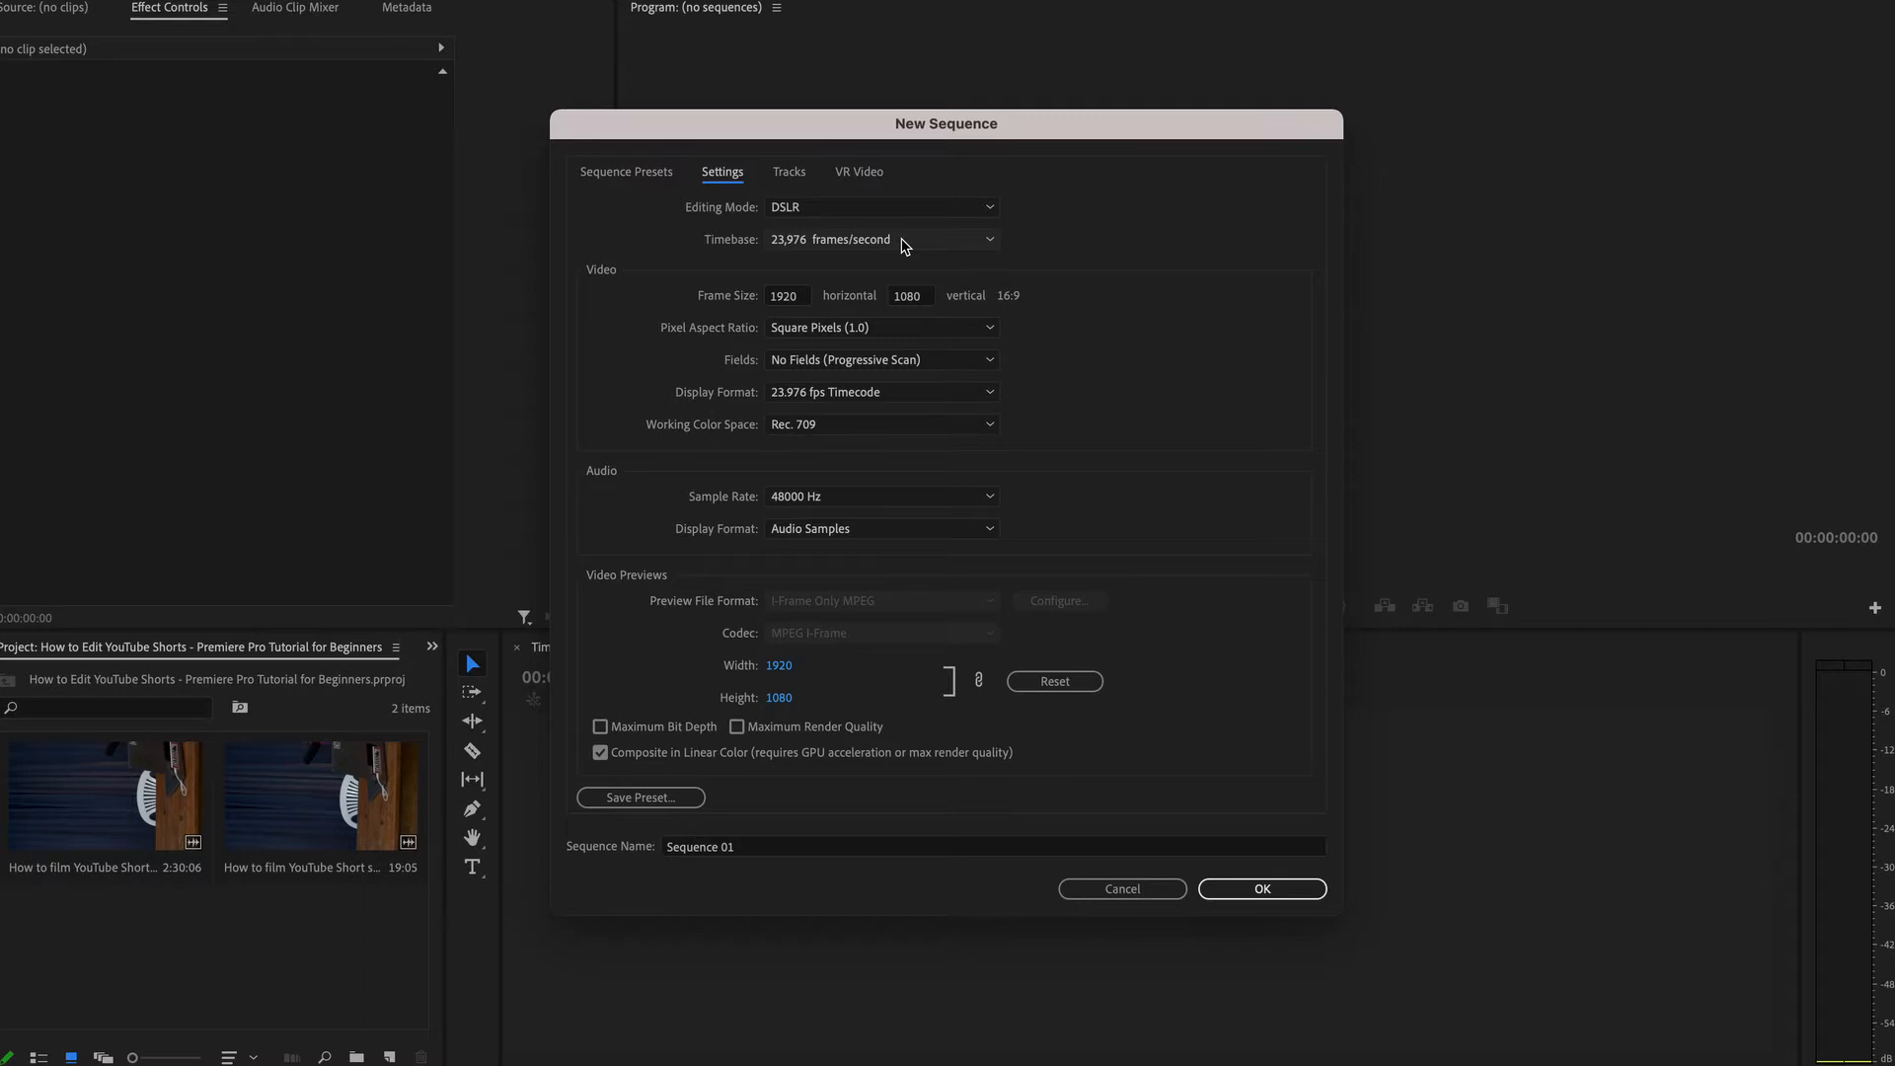
pyautogui.click(799, 298)
pyautogui.write('1080')
pyautogui.click(920, 297)
pyautogui.write('1920')
pyautogui.click(1099, 298)
pyautogui.click(926, 298)
pyautogui.write('1440')
pyautogui.click(1085, 306)
# Name the sequence 'How to Edit YouTube Shorts - Premiere Pro Tutorial for Beginners' and create it.
pyautogui.click(758, 846)
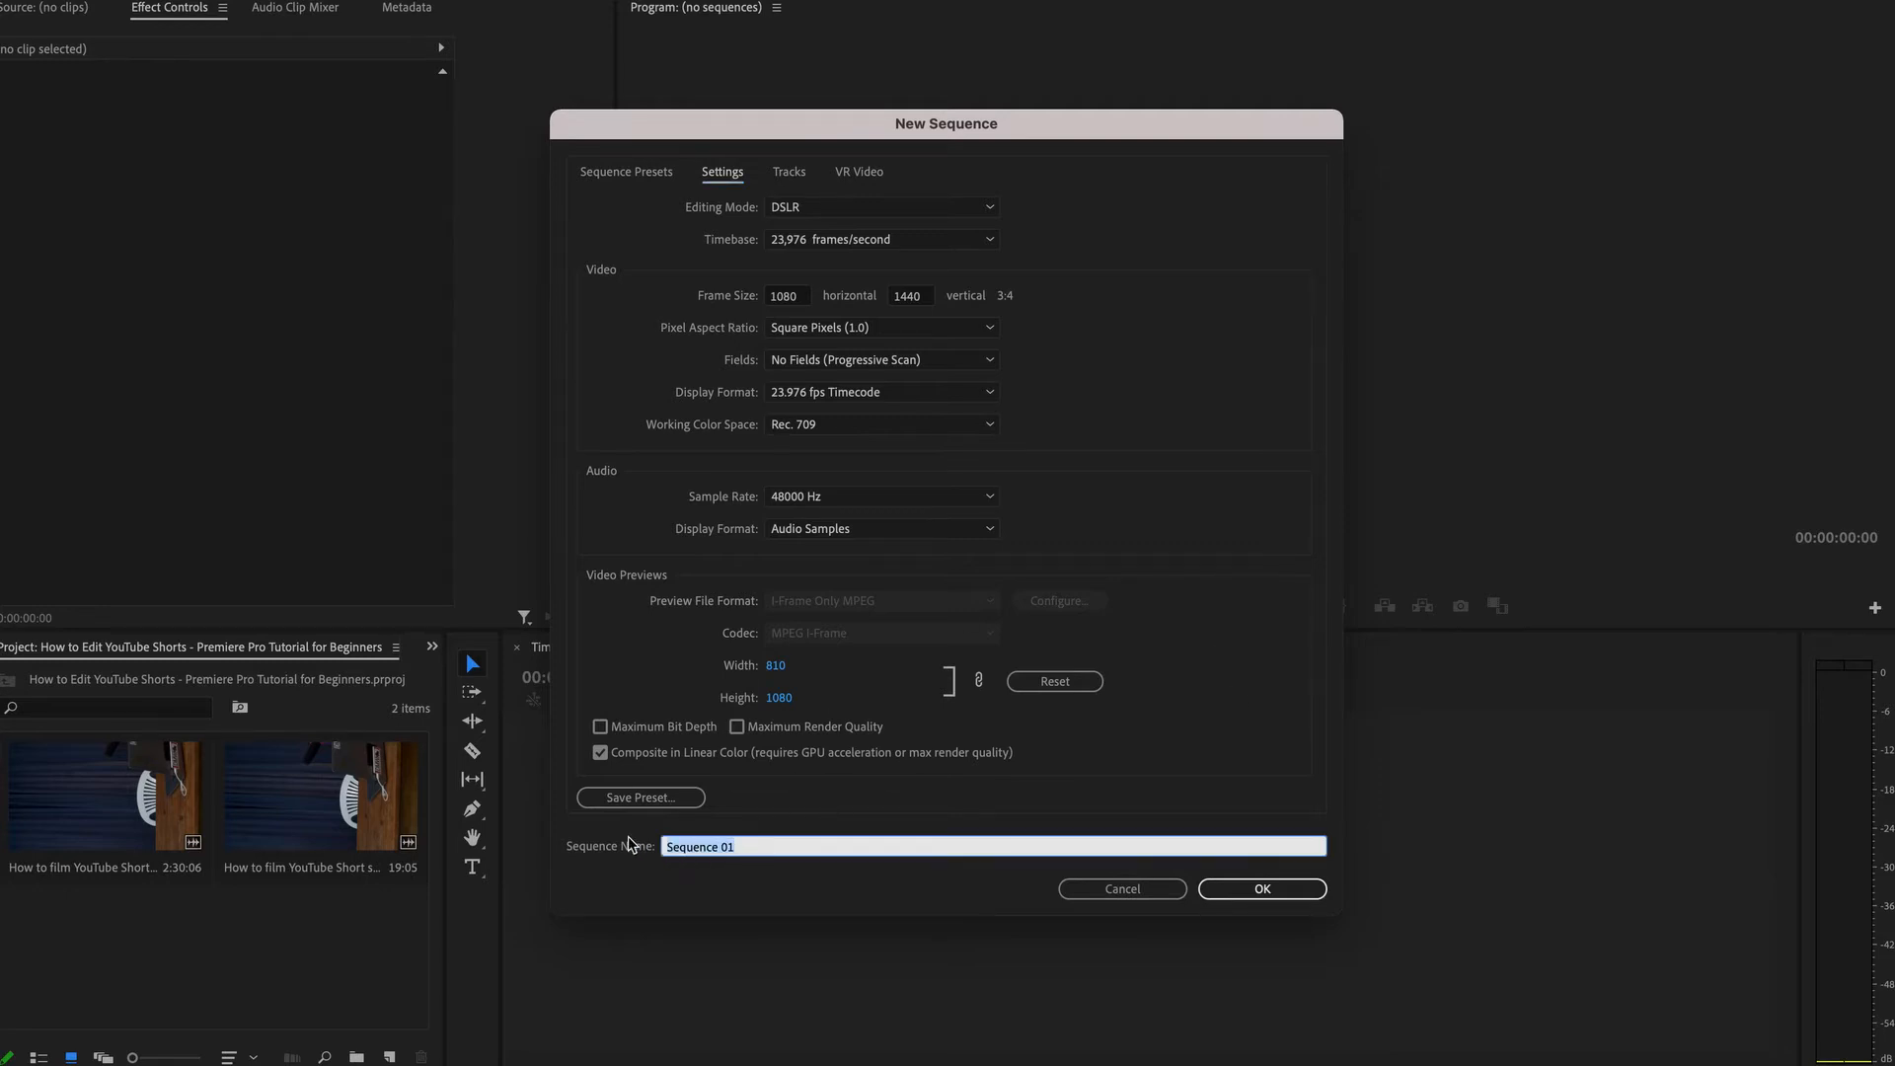
pyautogui.write('How to Edit YouTube Shorts - Premiere Pro Tutorial for Beginners')
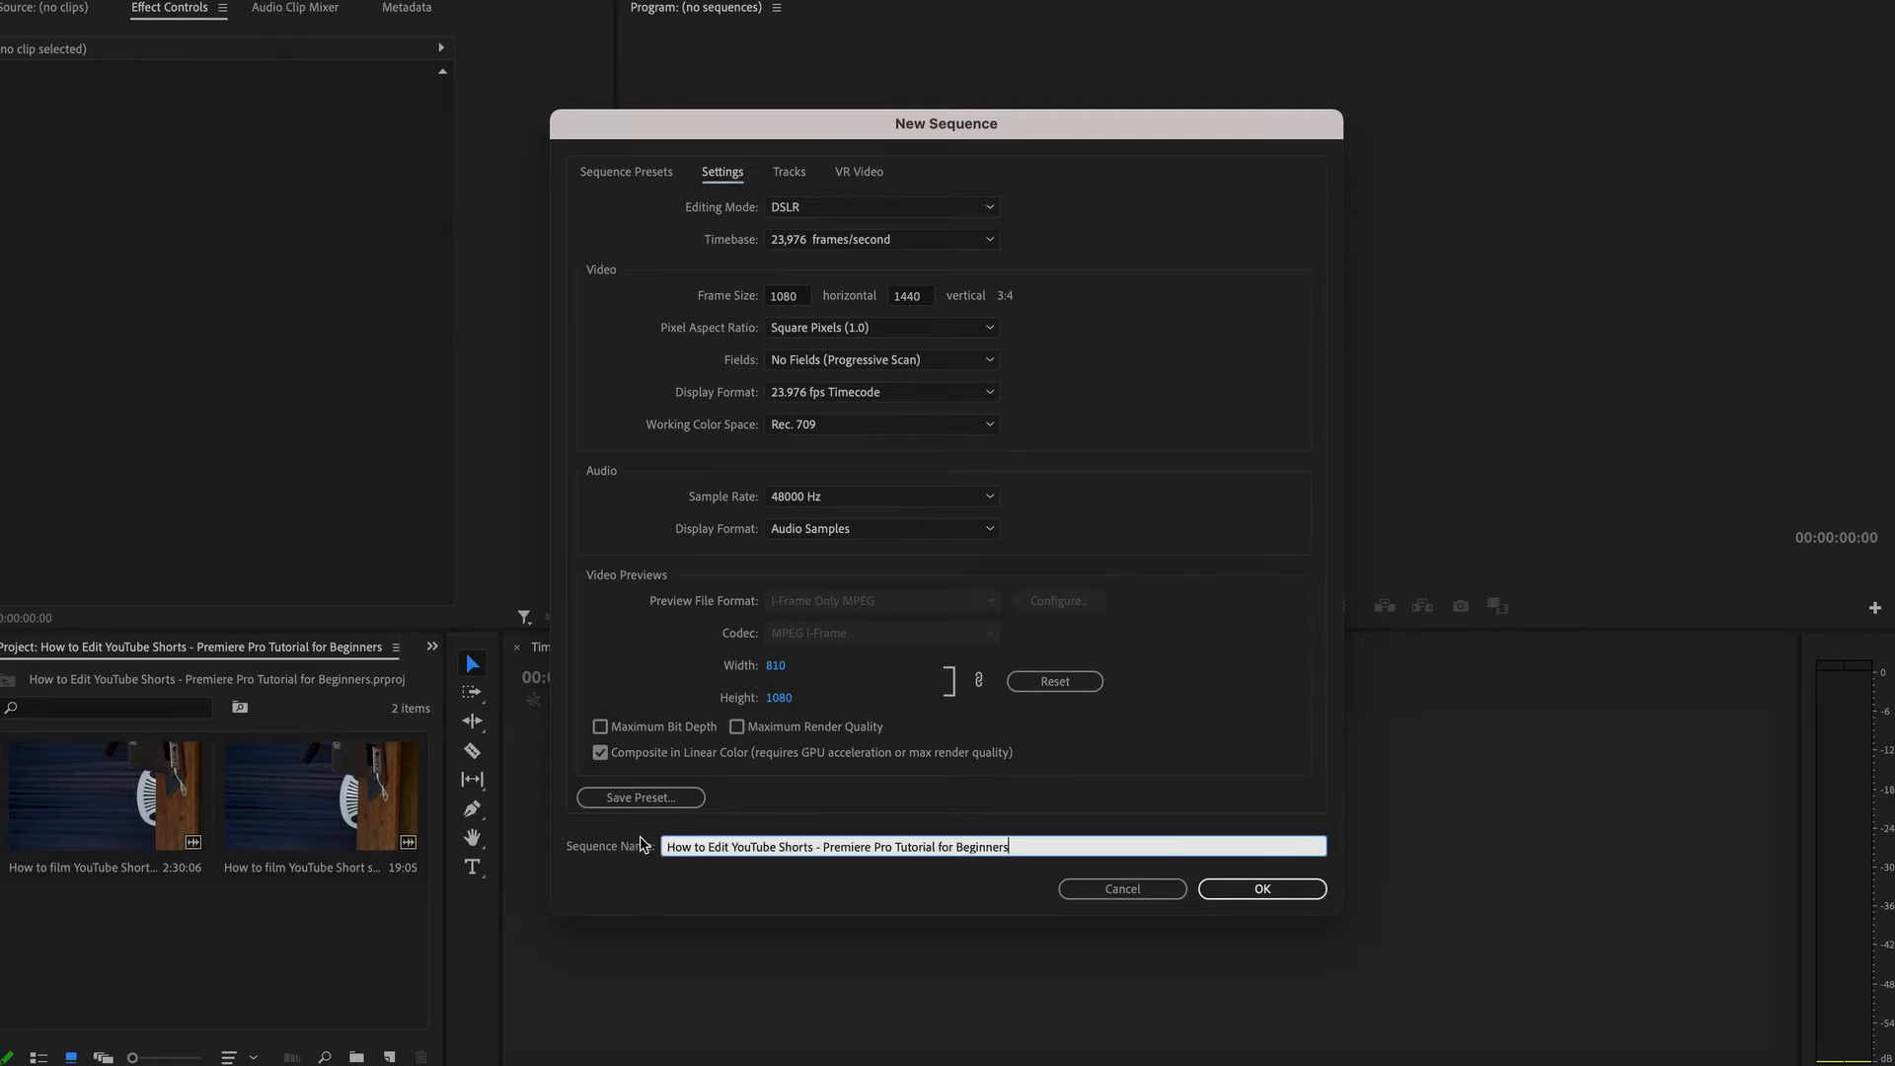
pyautogui.click(1282, 892)
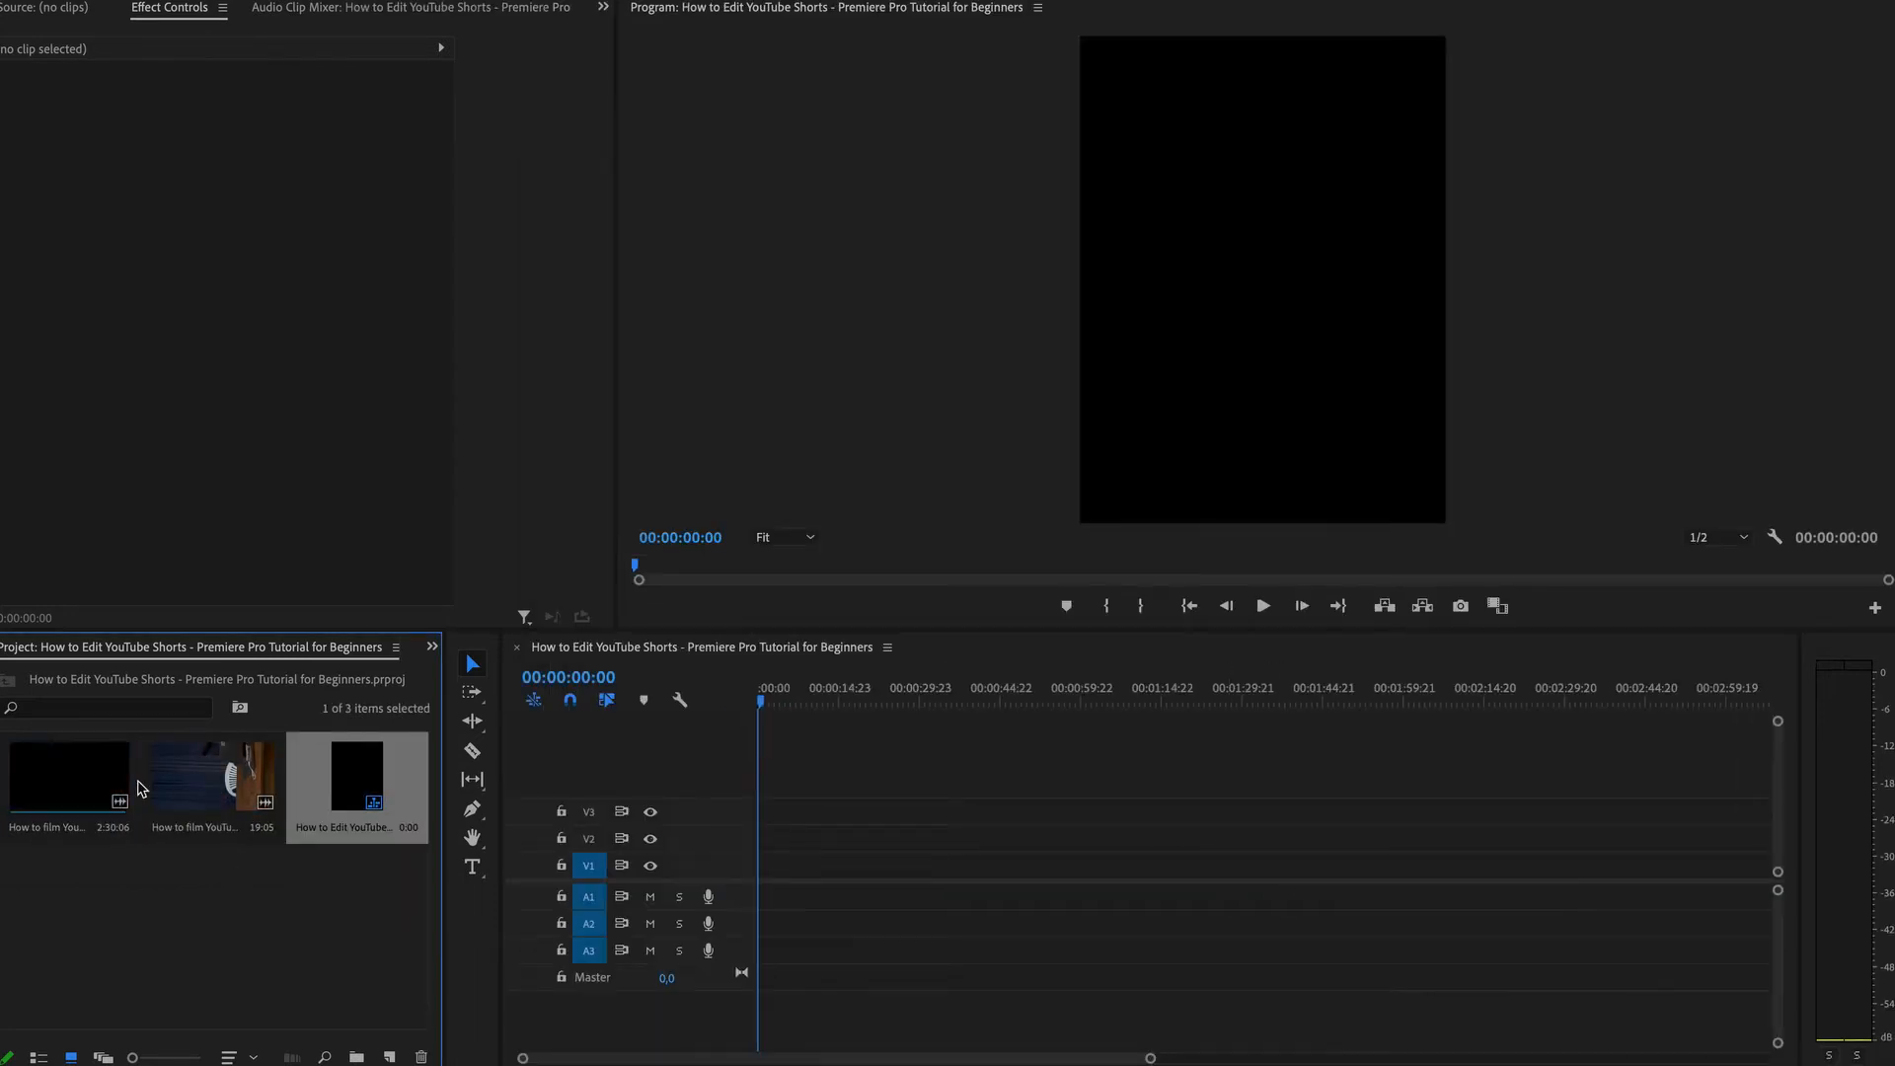
# Place the 'How to film YouTube Short step by step 1' clip on the timeline, keeping the existing sequence settings.
pyautogui.moveTo(67, 789); pyautogui.dragTo(758, 873)
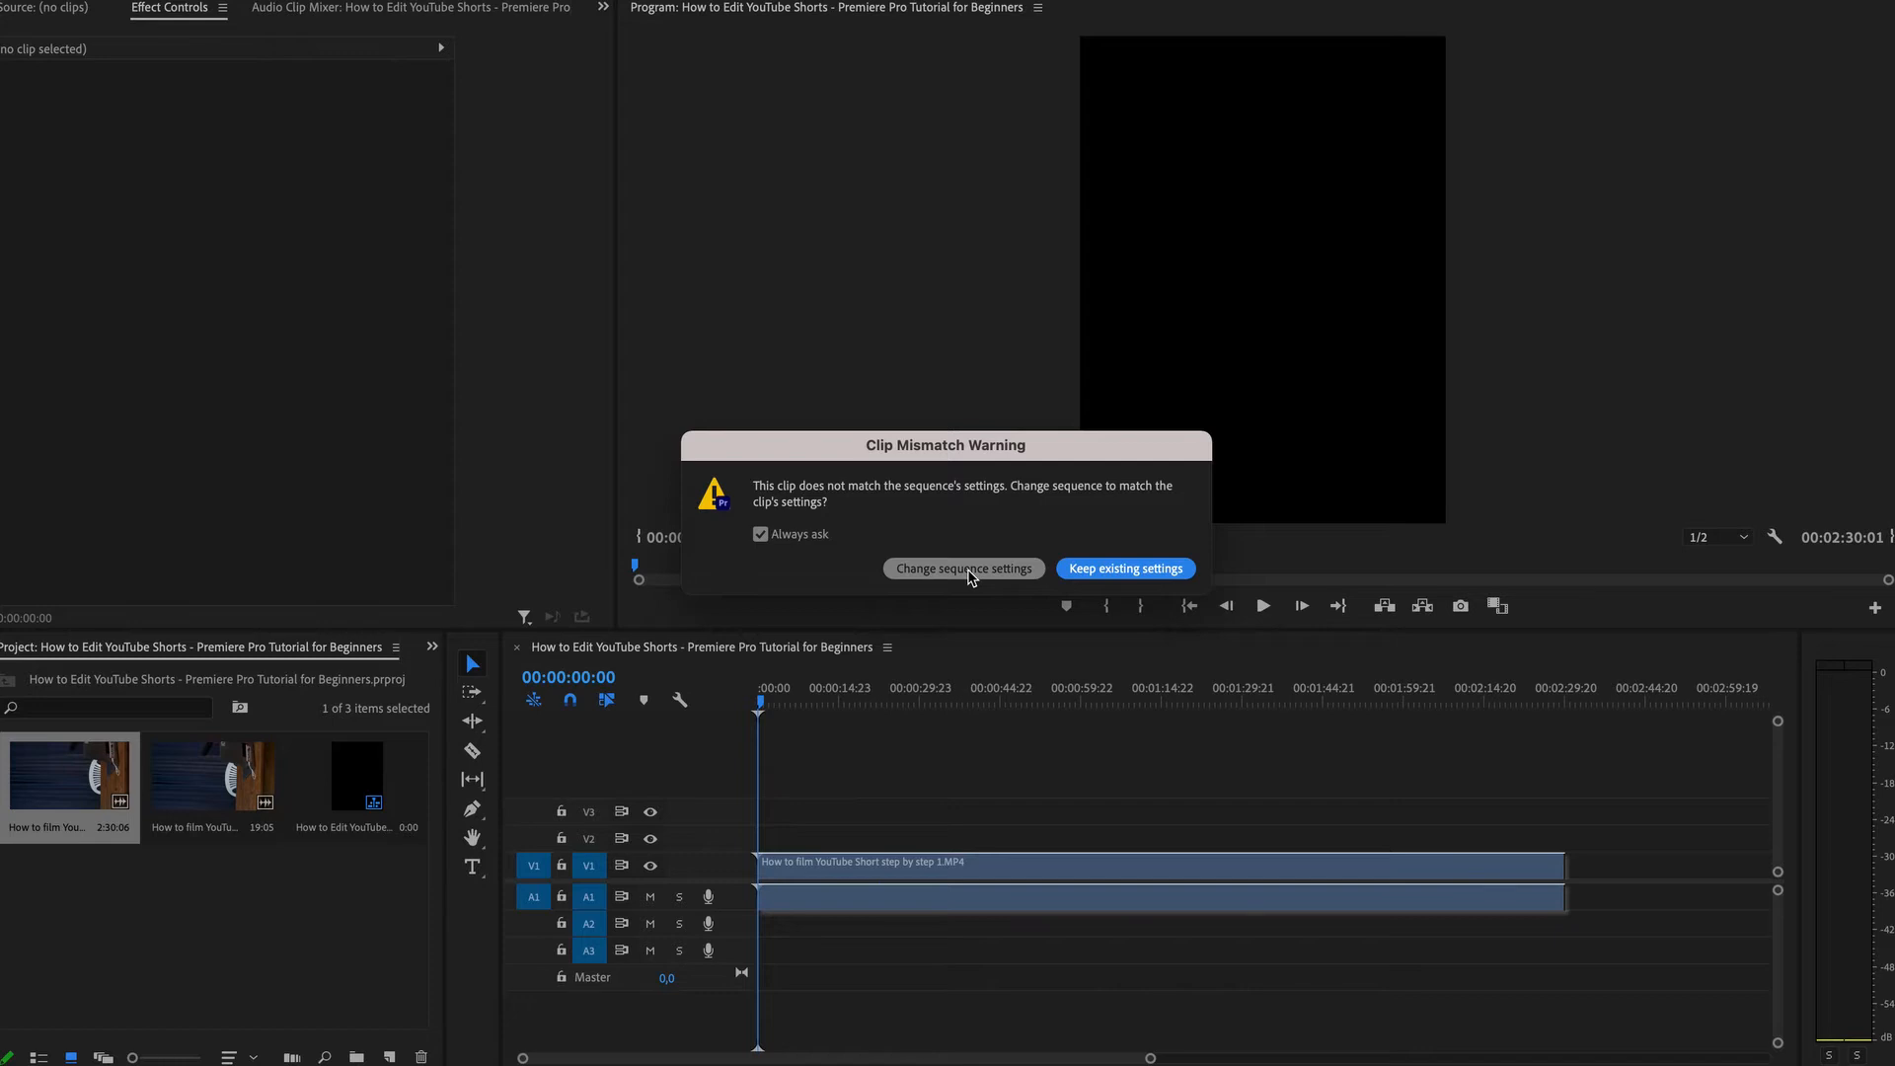
pyautogui.click(1127, 570)
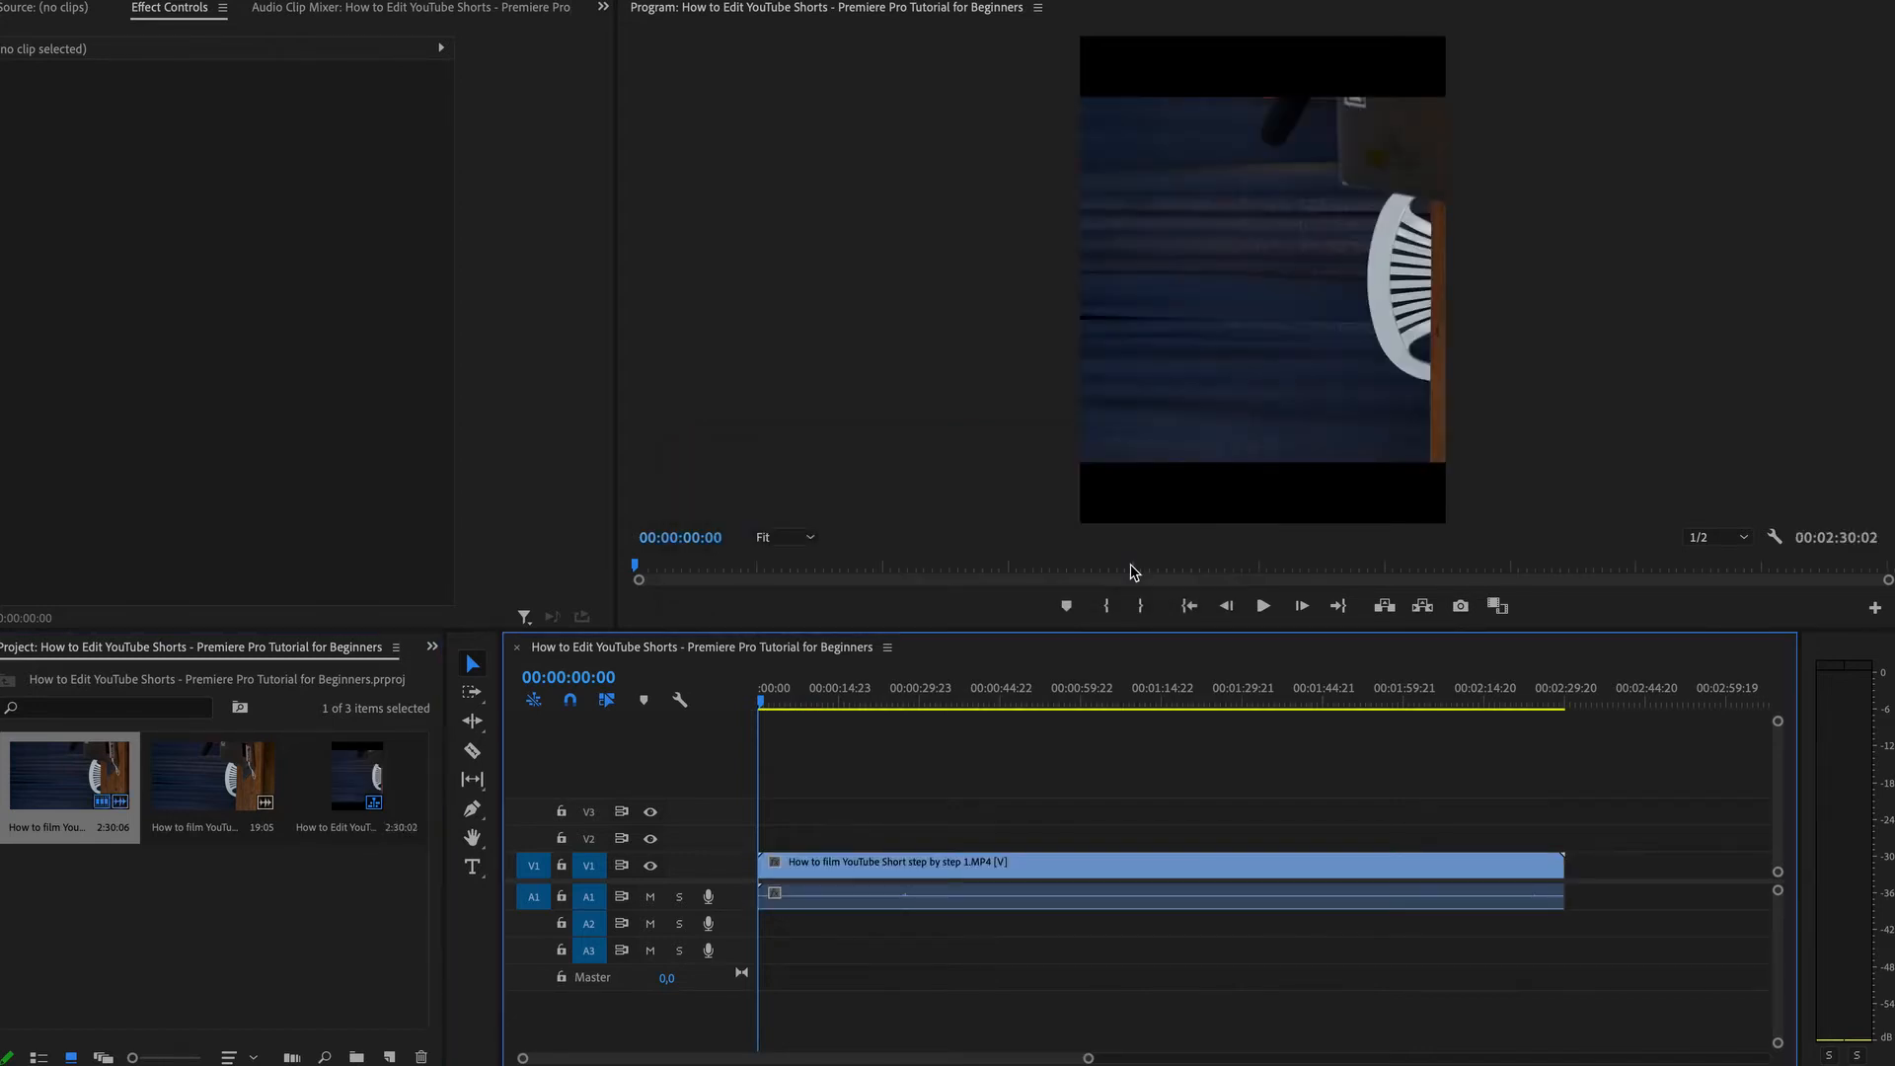
pyautogui.click(823, 703)
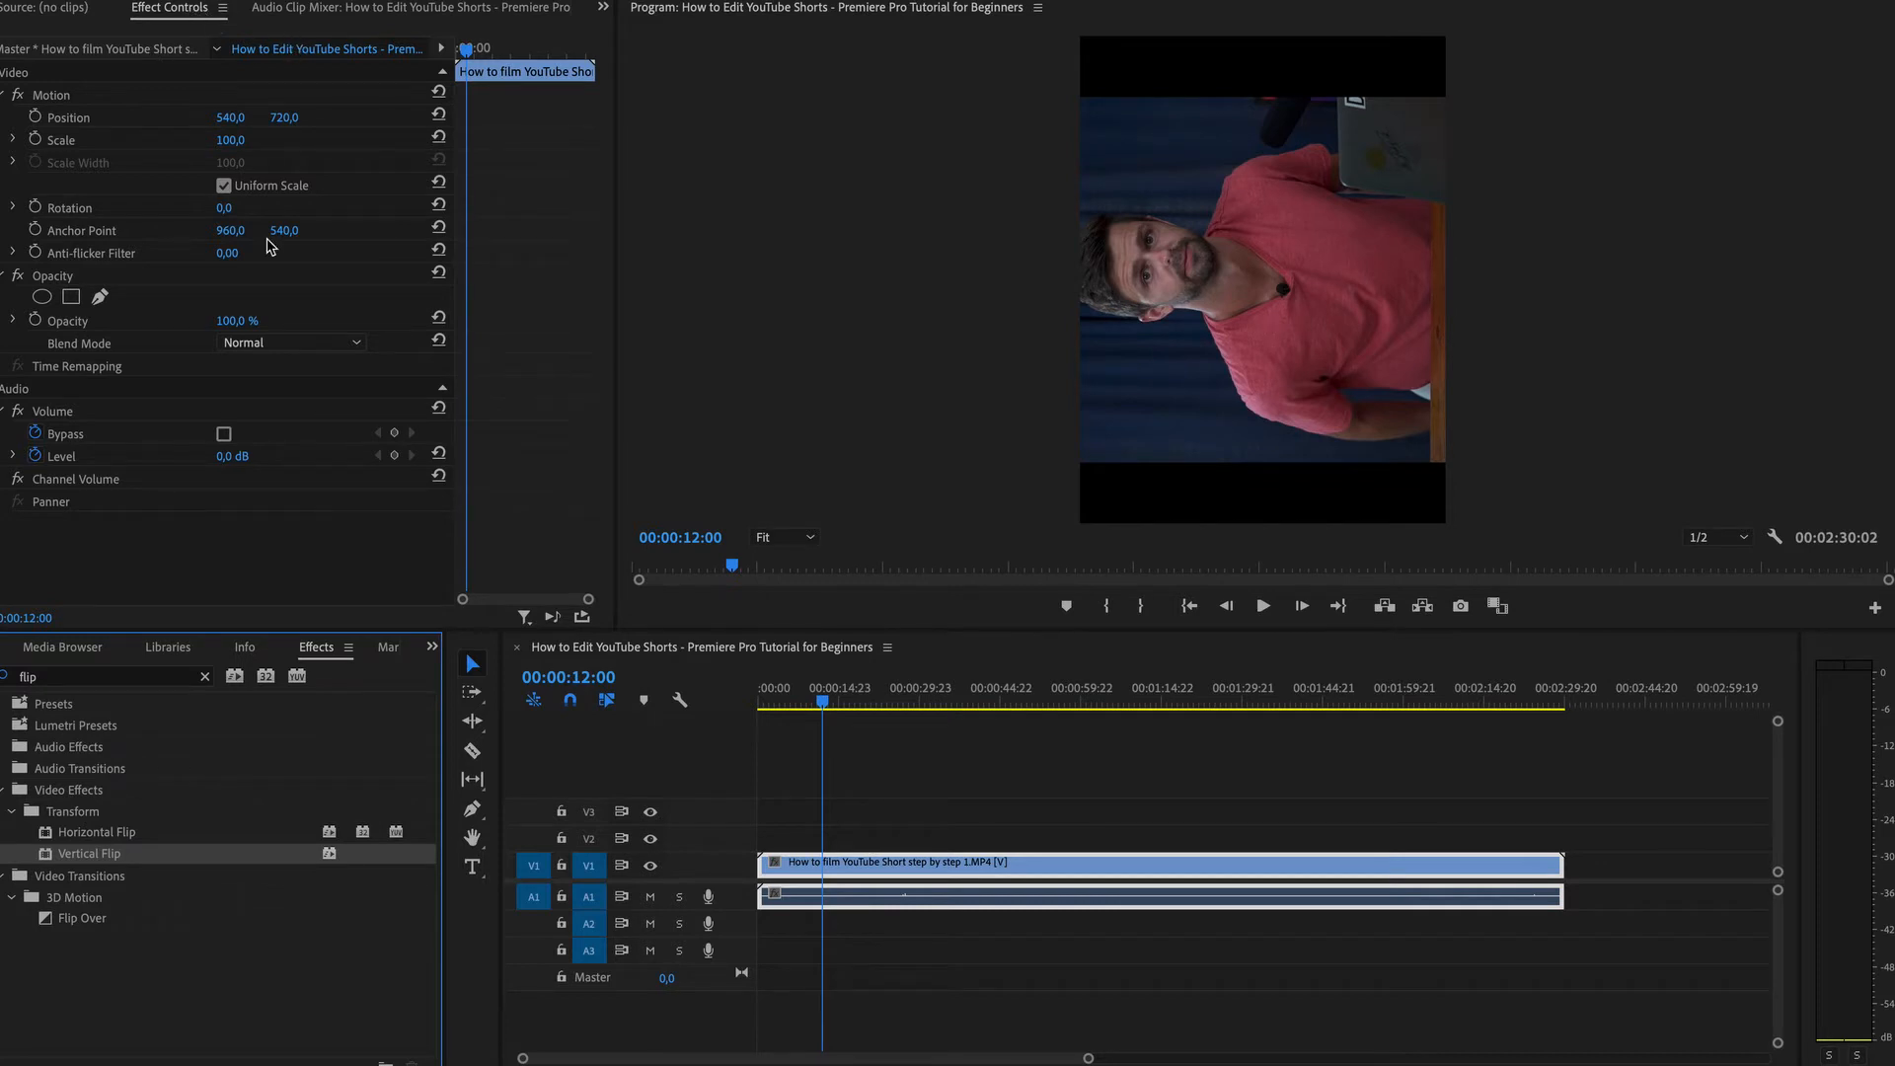
# Rotate the clip 90° and increase its scale to 104.
pyautogui.click(237, 207)
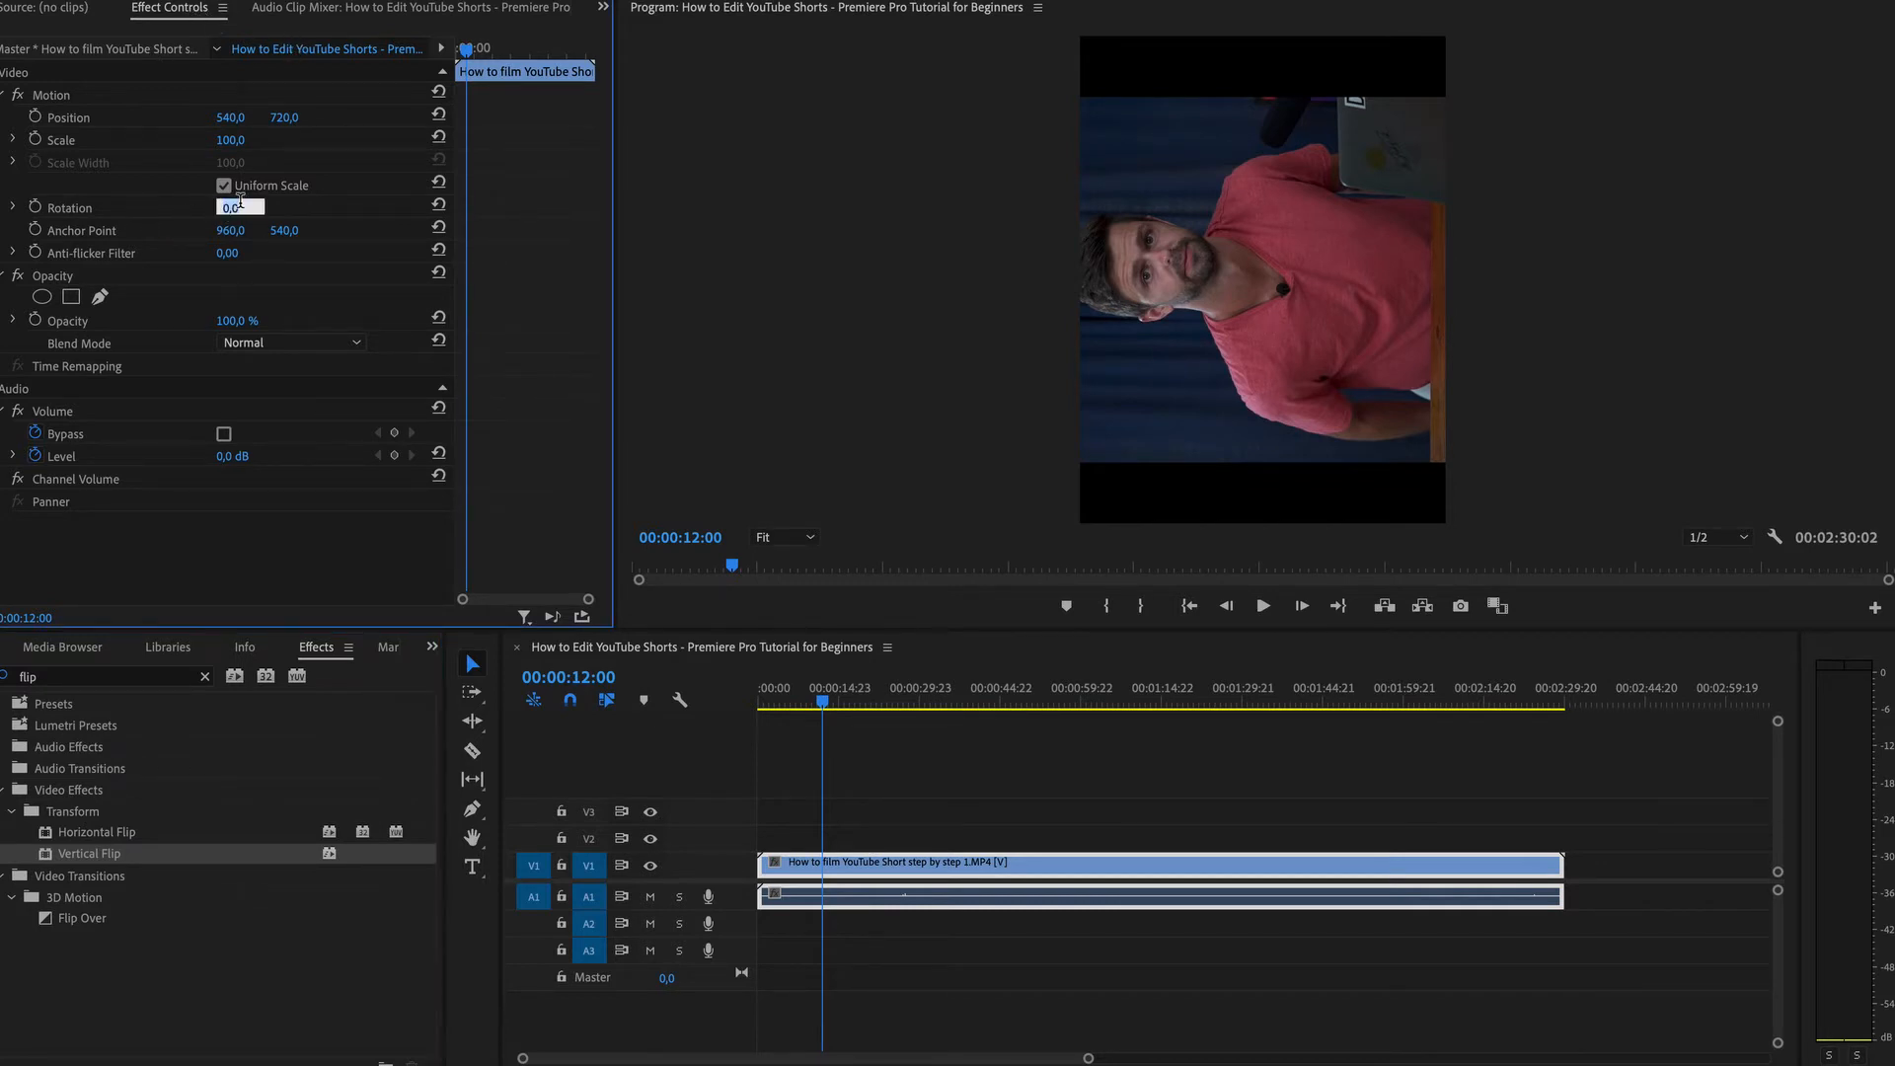
pyautogui.write('90')
pyautogui.press('Return')
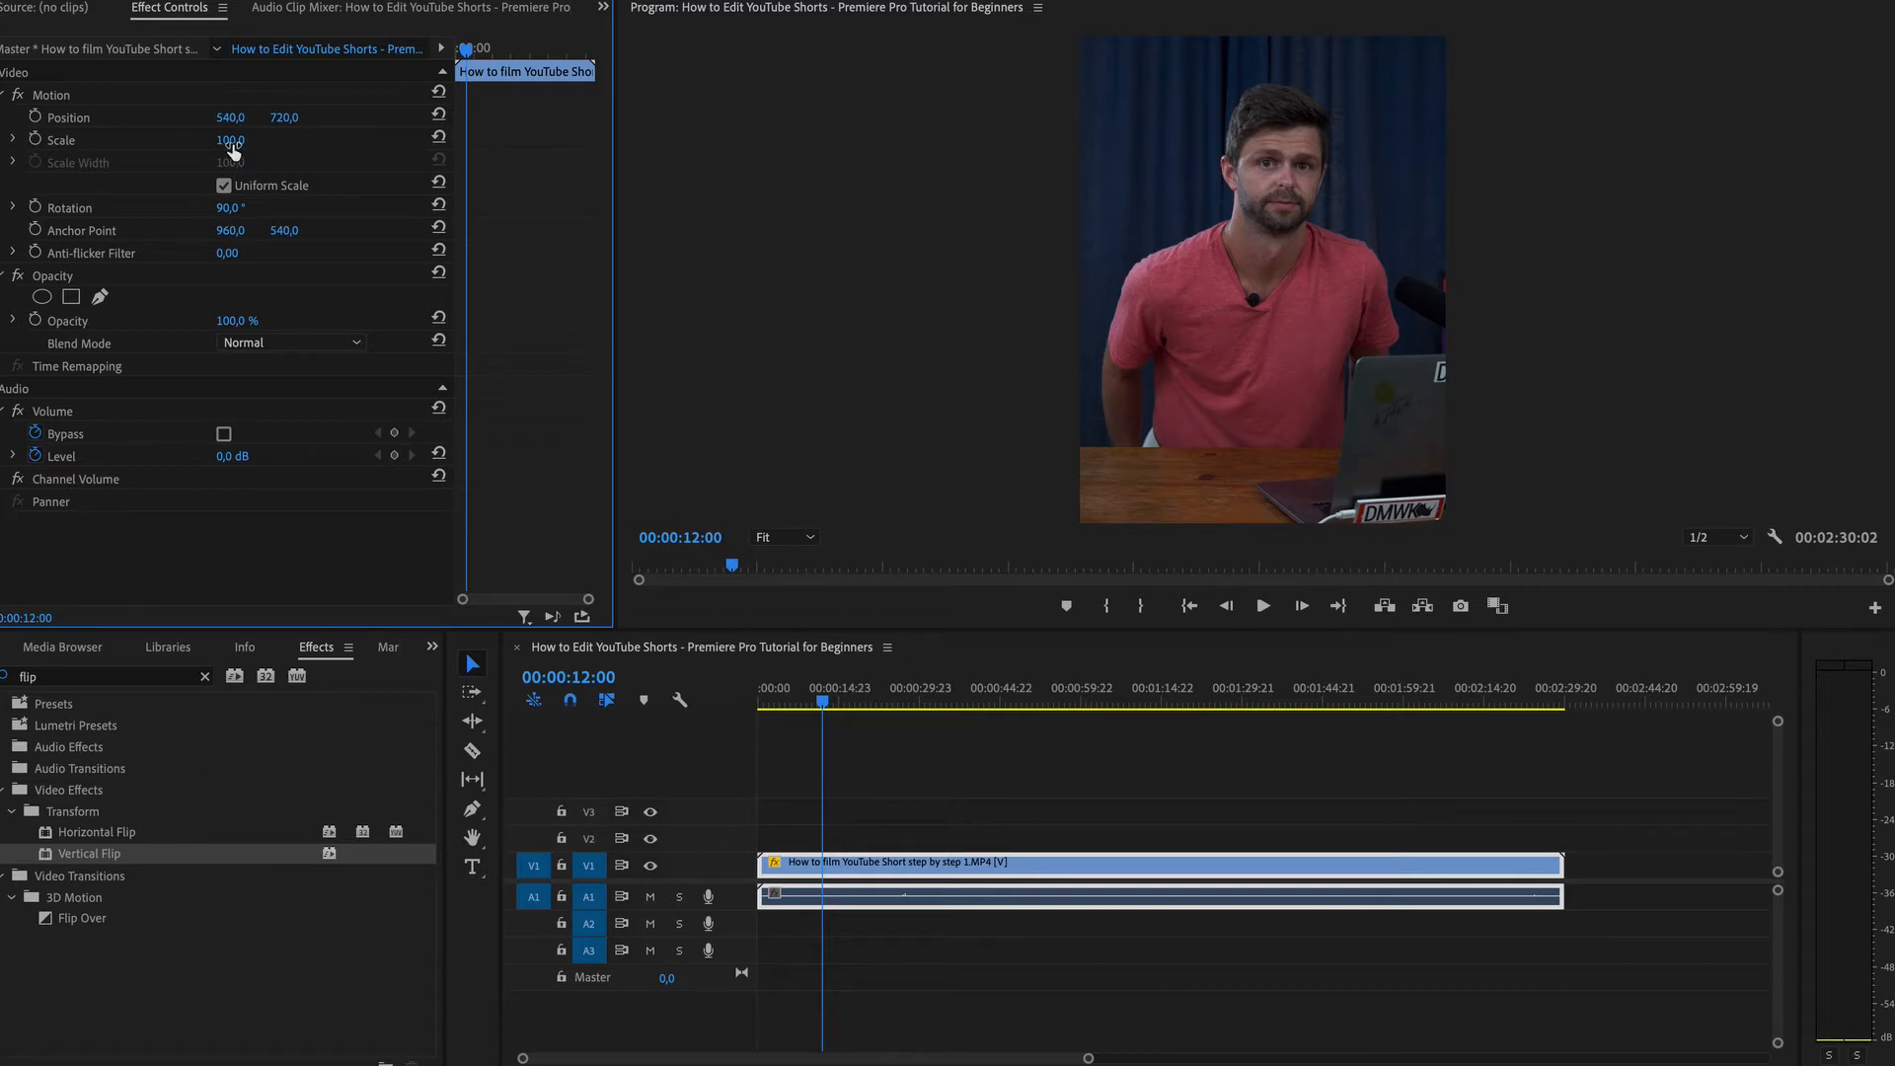
pyautogui.moveTo(231, 148)
pyautogui.mouseDown()
pyautogui.moveTo(195, 148)
pyautogui.moveTo(246, 144)
pyautogui.mouseUp()
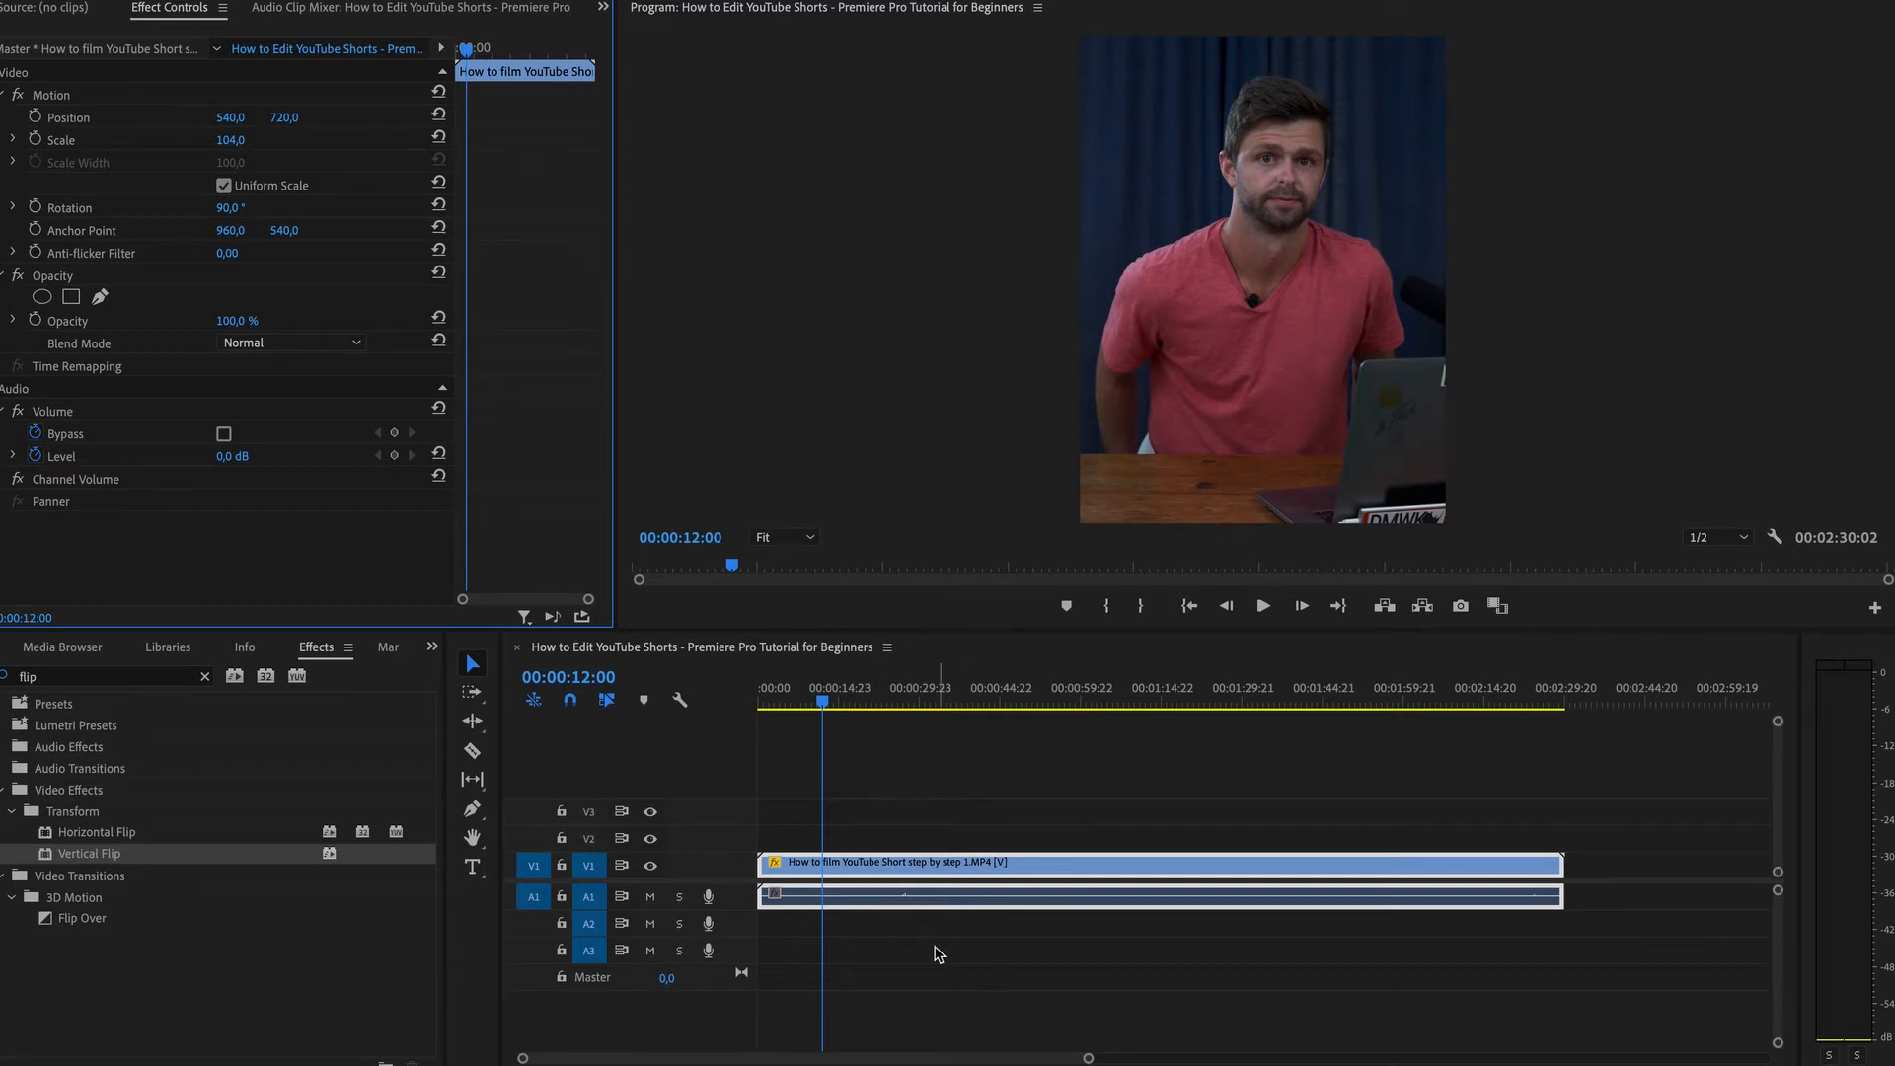
# Switch to the Color workspace and add three points to the clip's RGB curve, shaping a gentle S-curve.
pyautogui.click(905, 893)
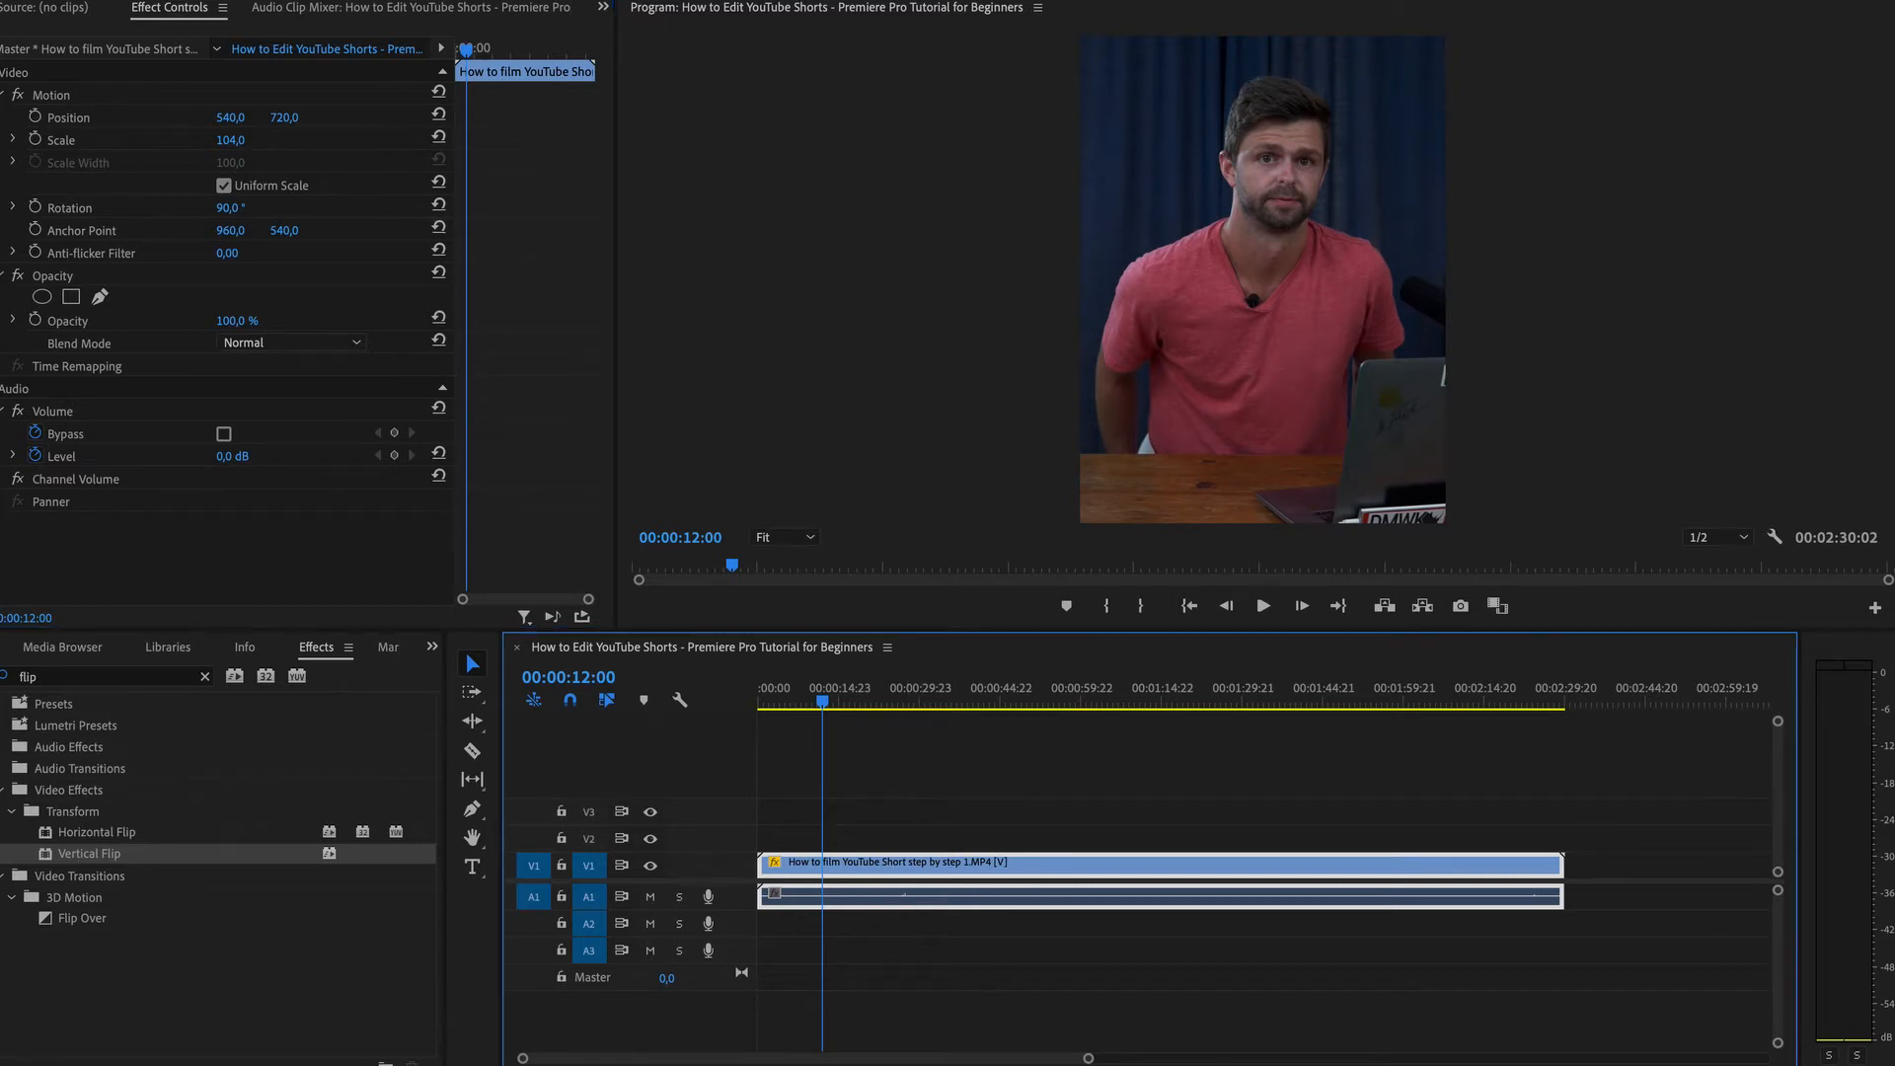
pyautogui.hotkey('alt', 'shift', '4')
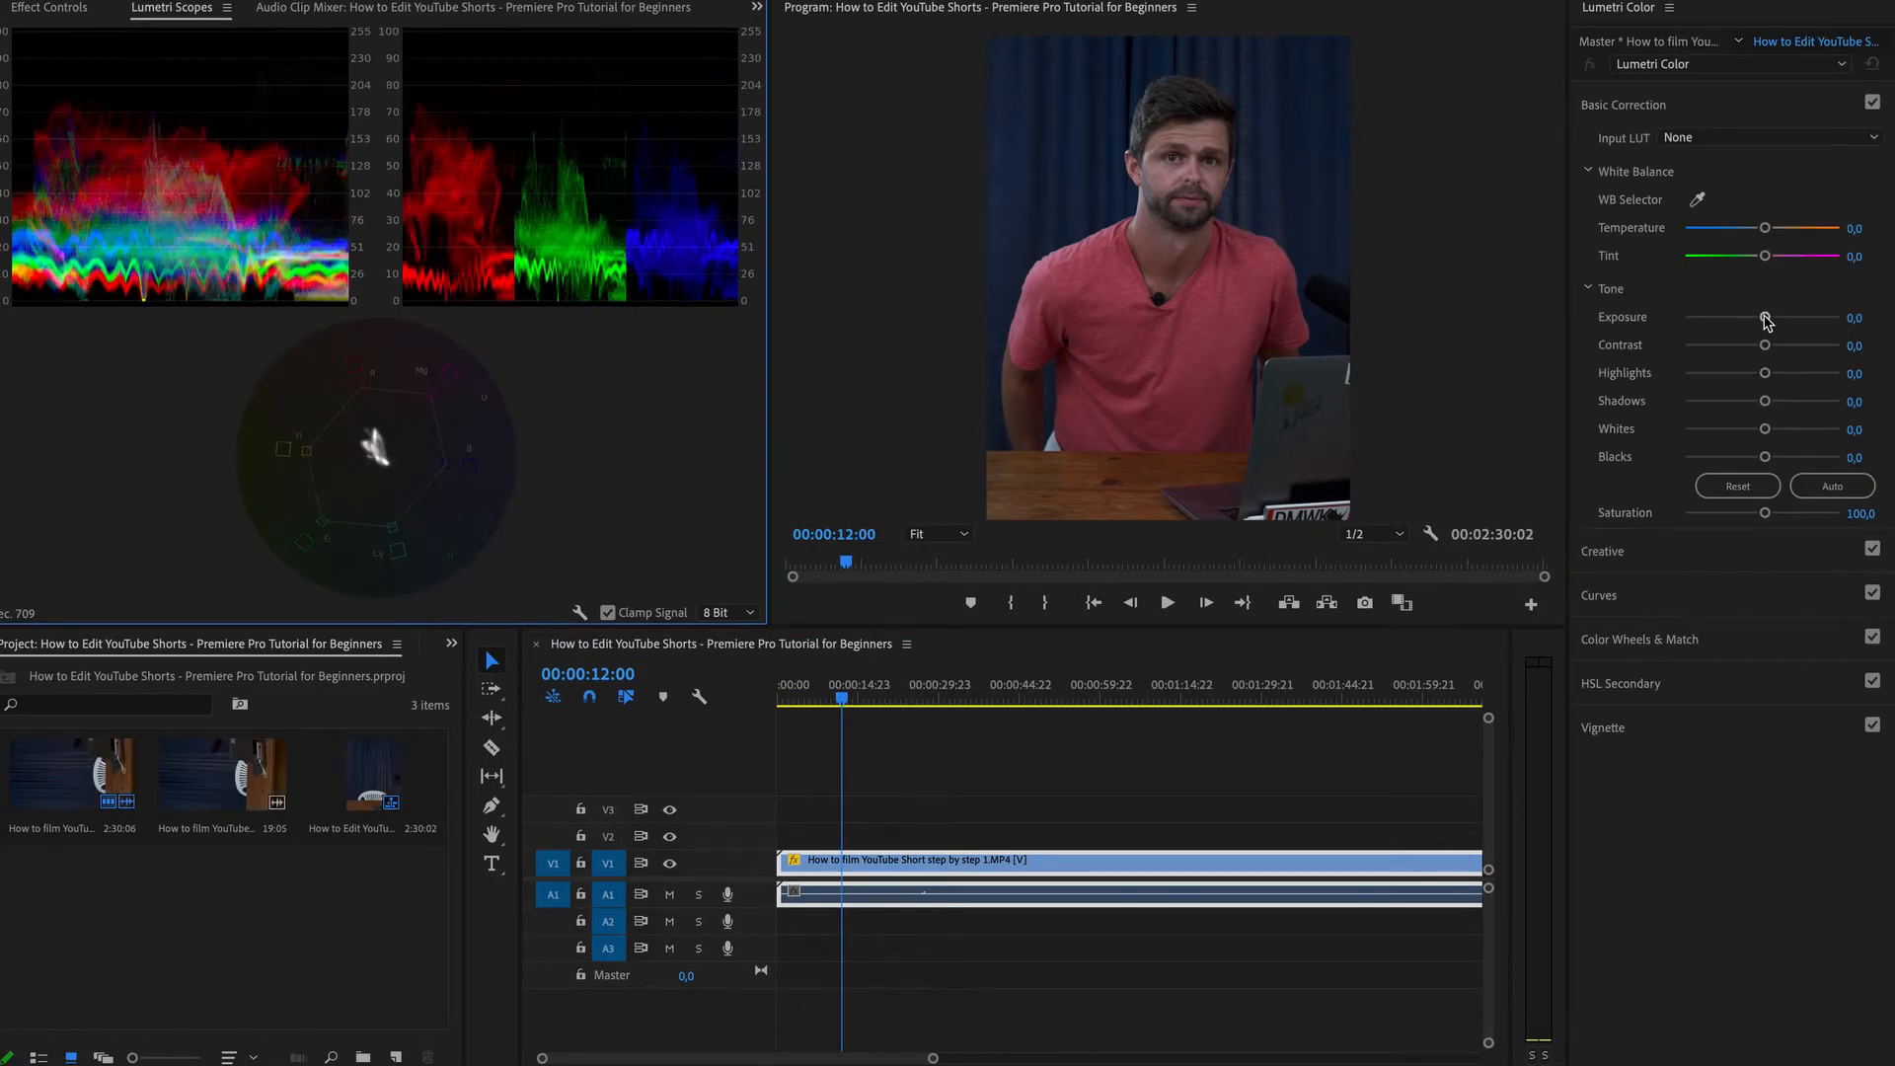
pyautogui.click(1668, 602)
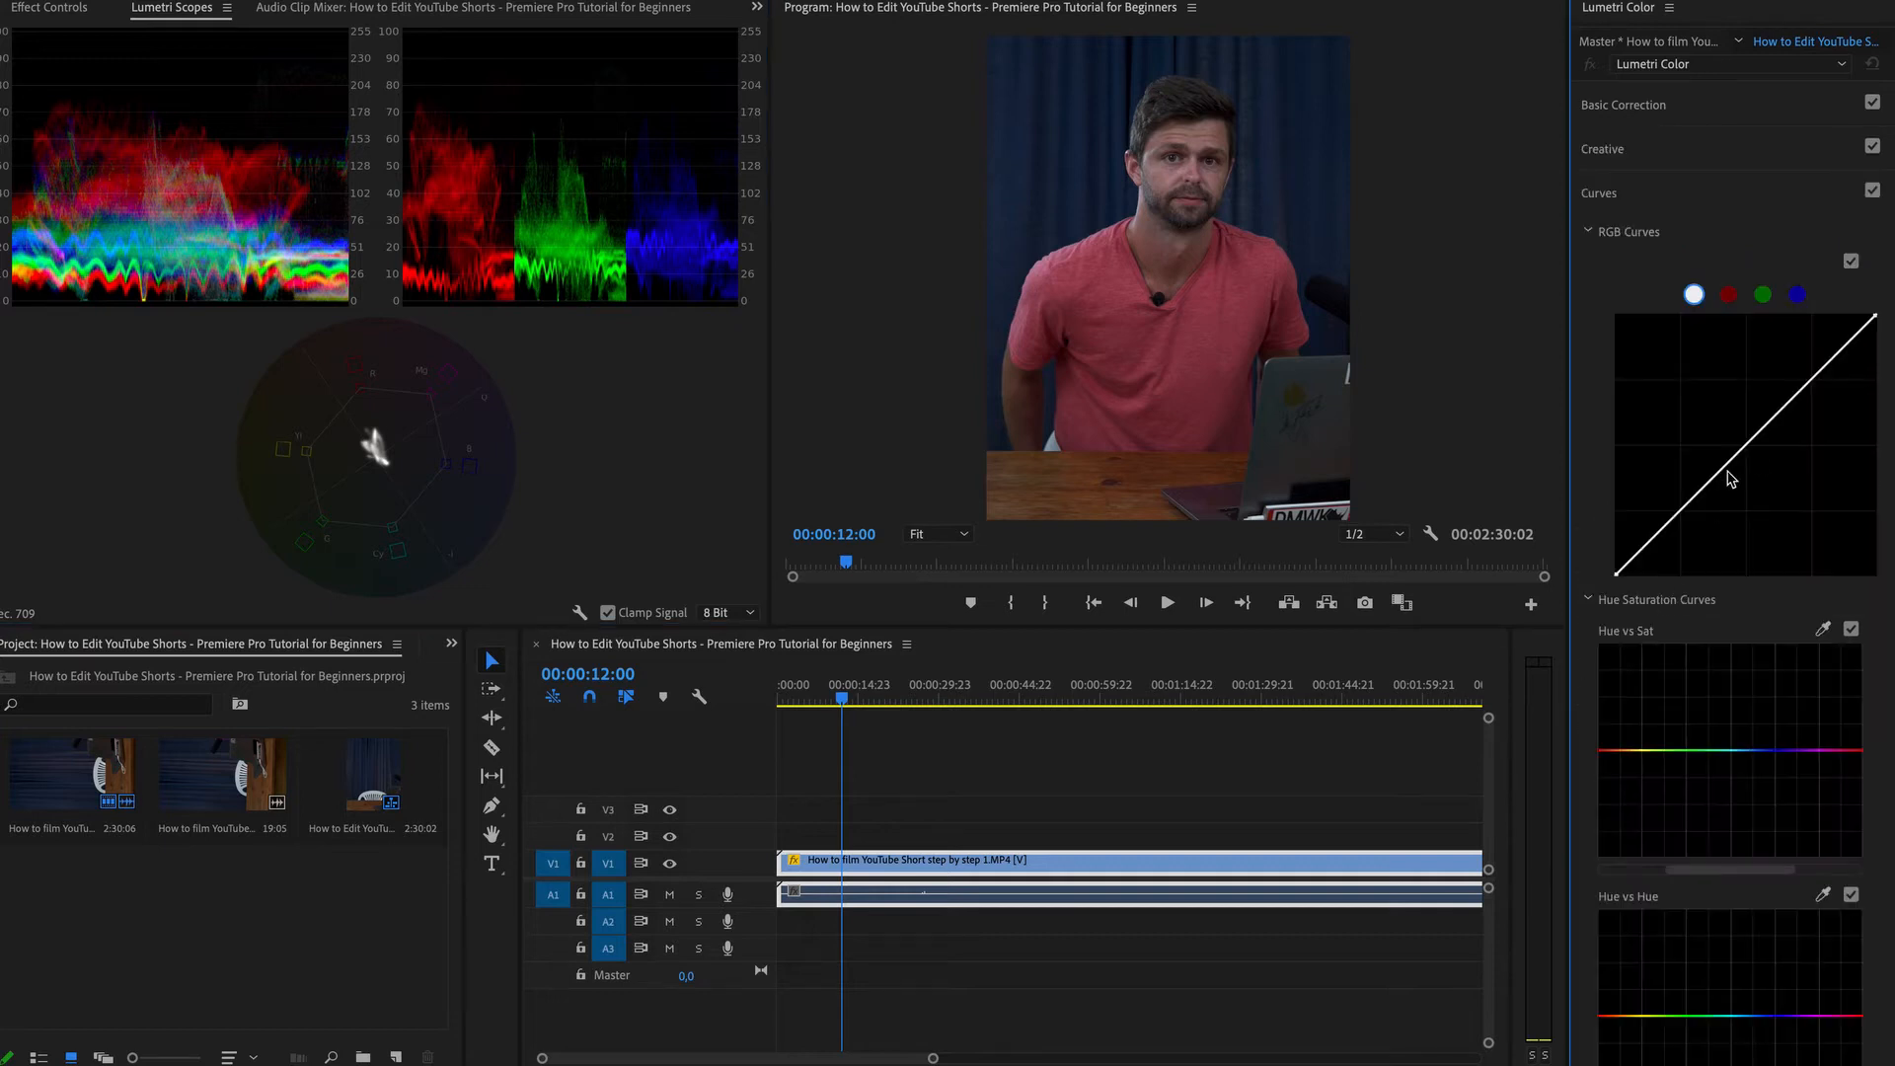
pyautogui.click(1745, 446)
pyautogui.click(1678, 512)
pyautogui.click(1805, 386)
pyautogui.moveTo(1677, 513); pyautogui.dragTo(1679, 518)
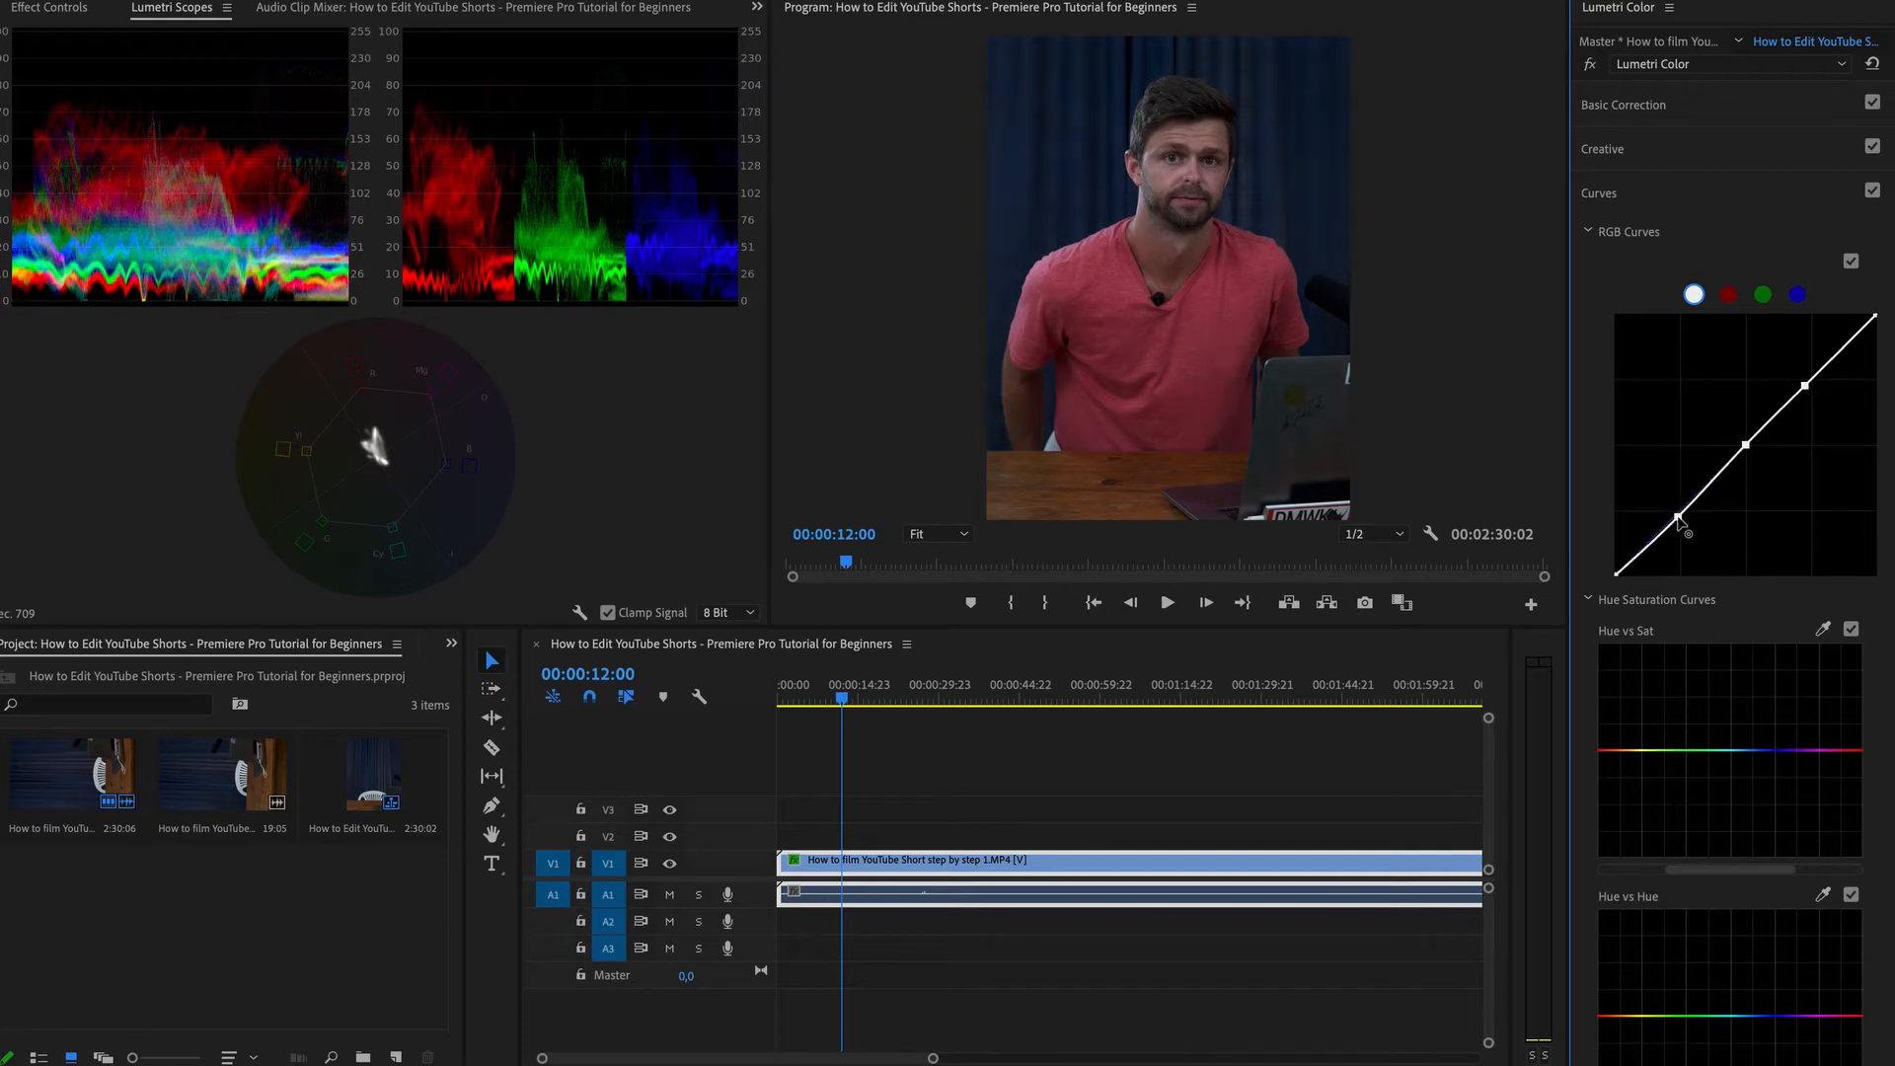
pyautogui.moveTo(1805, 386); pyautogui.dragTo(1802, 375)
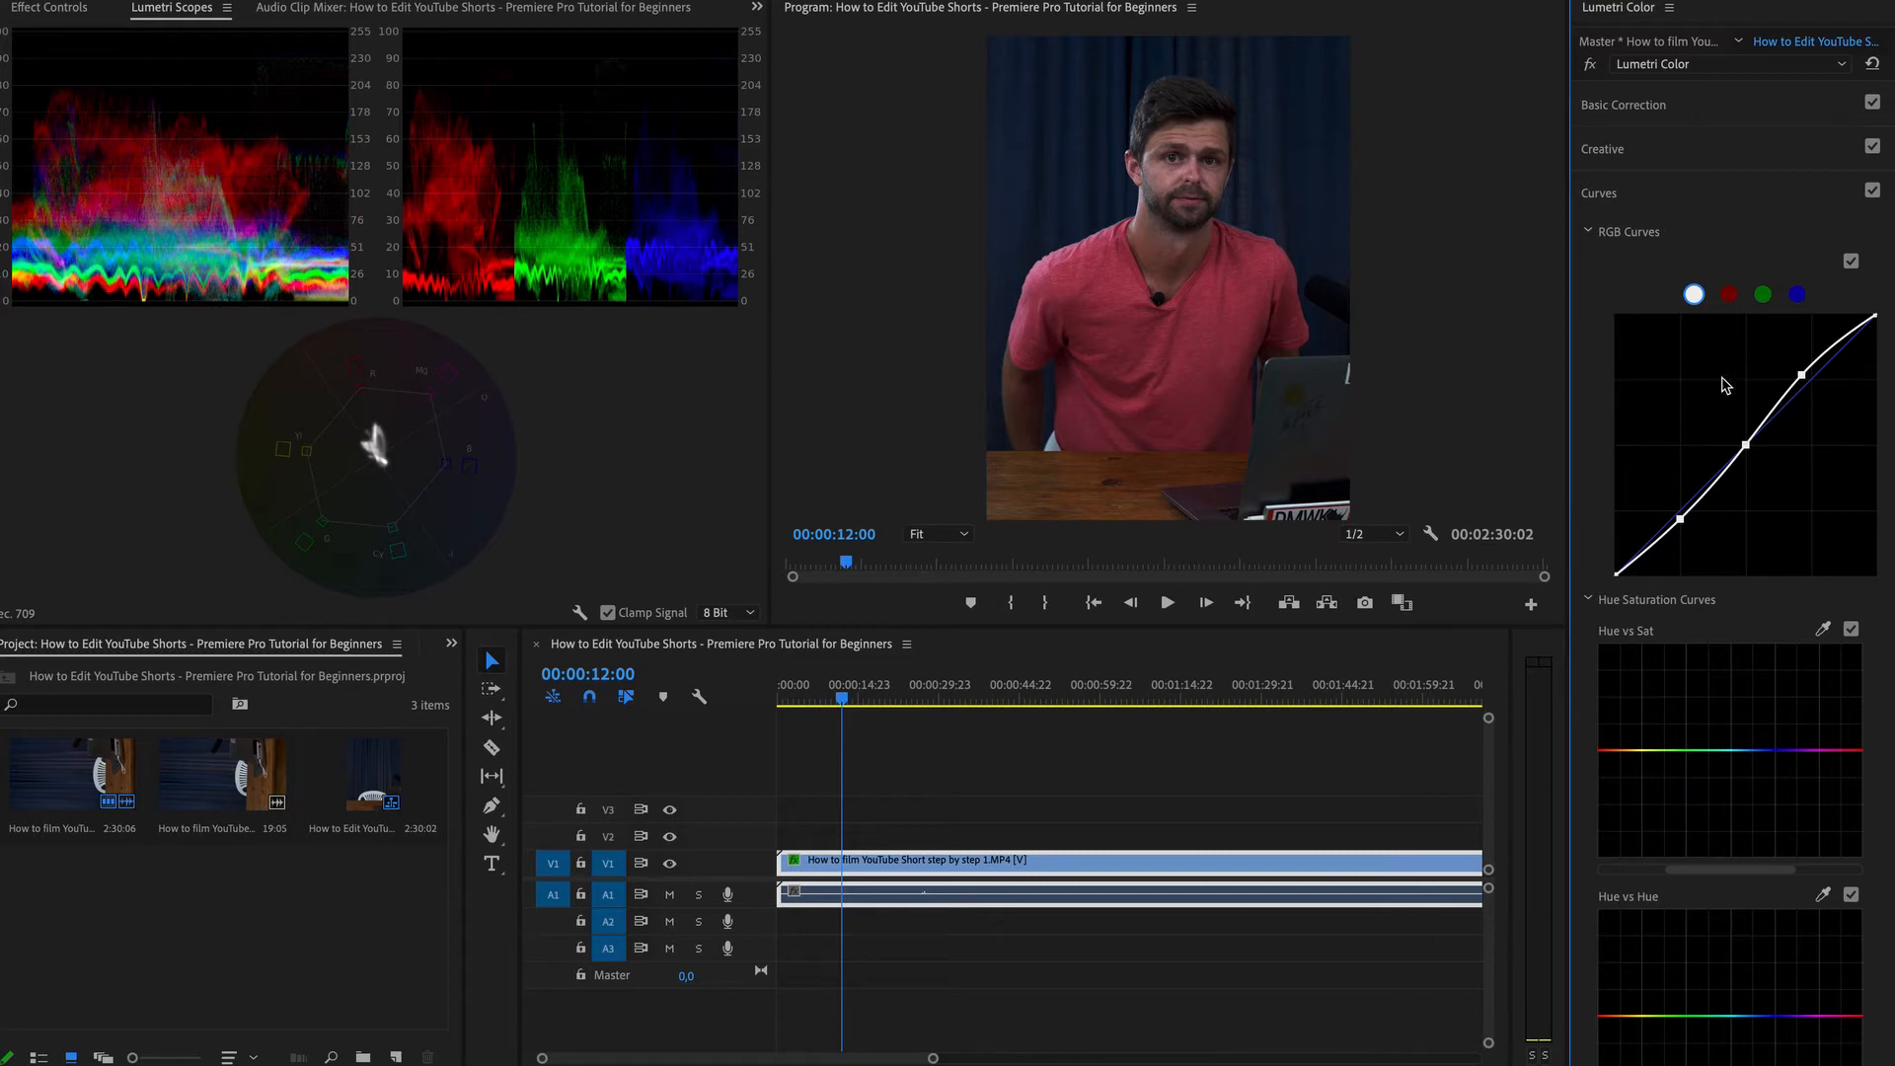
# In Basic Correction, set Exposure to 1.1, Contrast to 11.7, Highlights to -18.6 and Shadows to 39.3.
pyautogui.click(1694, 110)
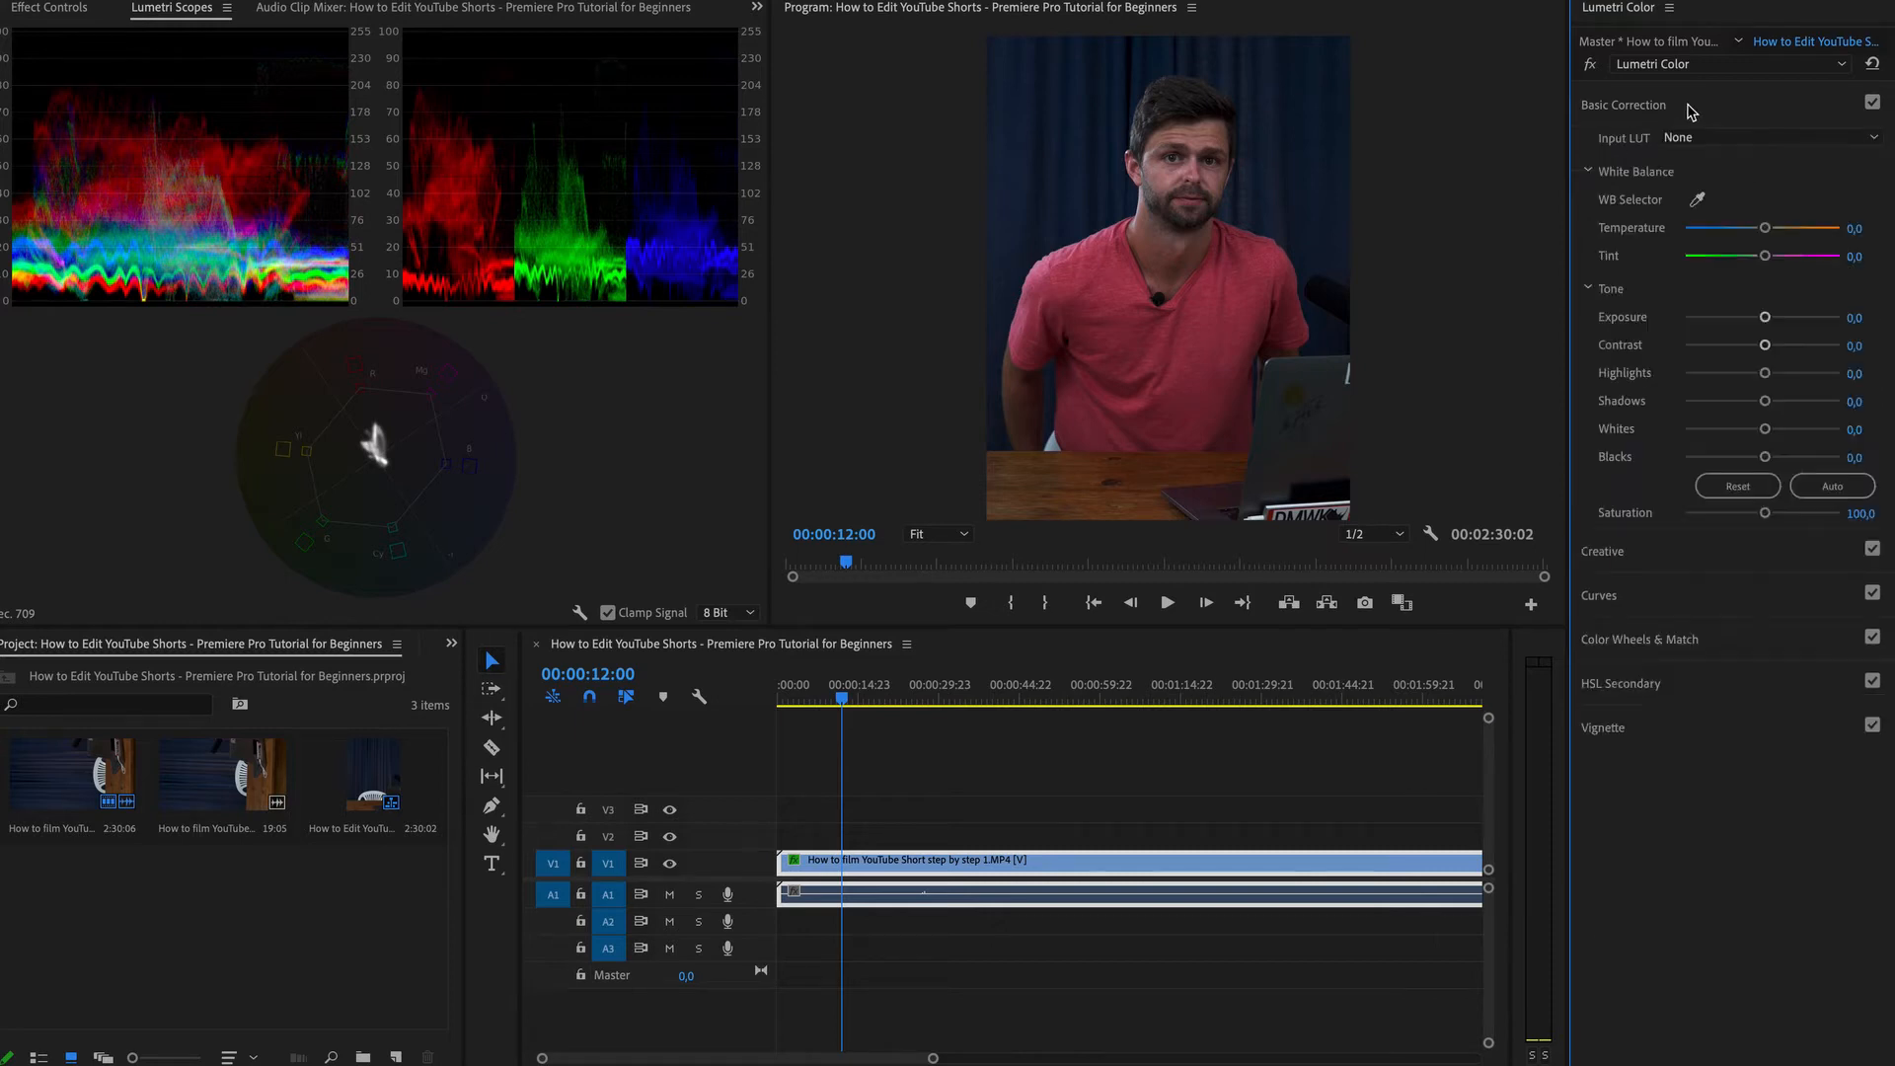
pyautogui.moveTo(1766, 317); pyautogui.dragTo(1782, 318)
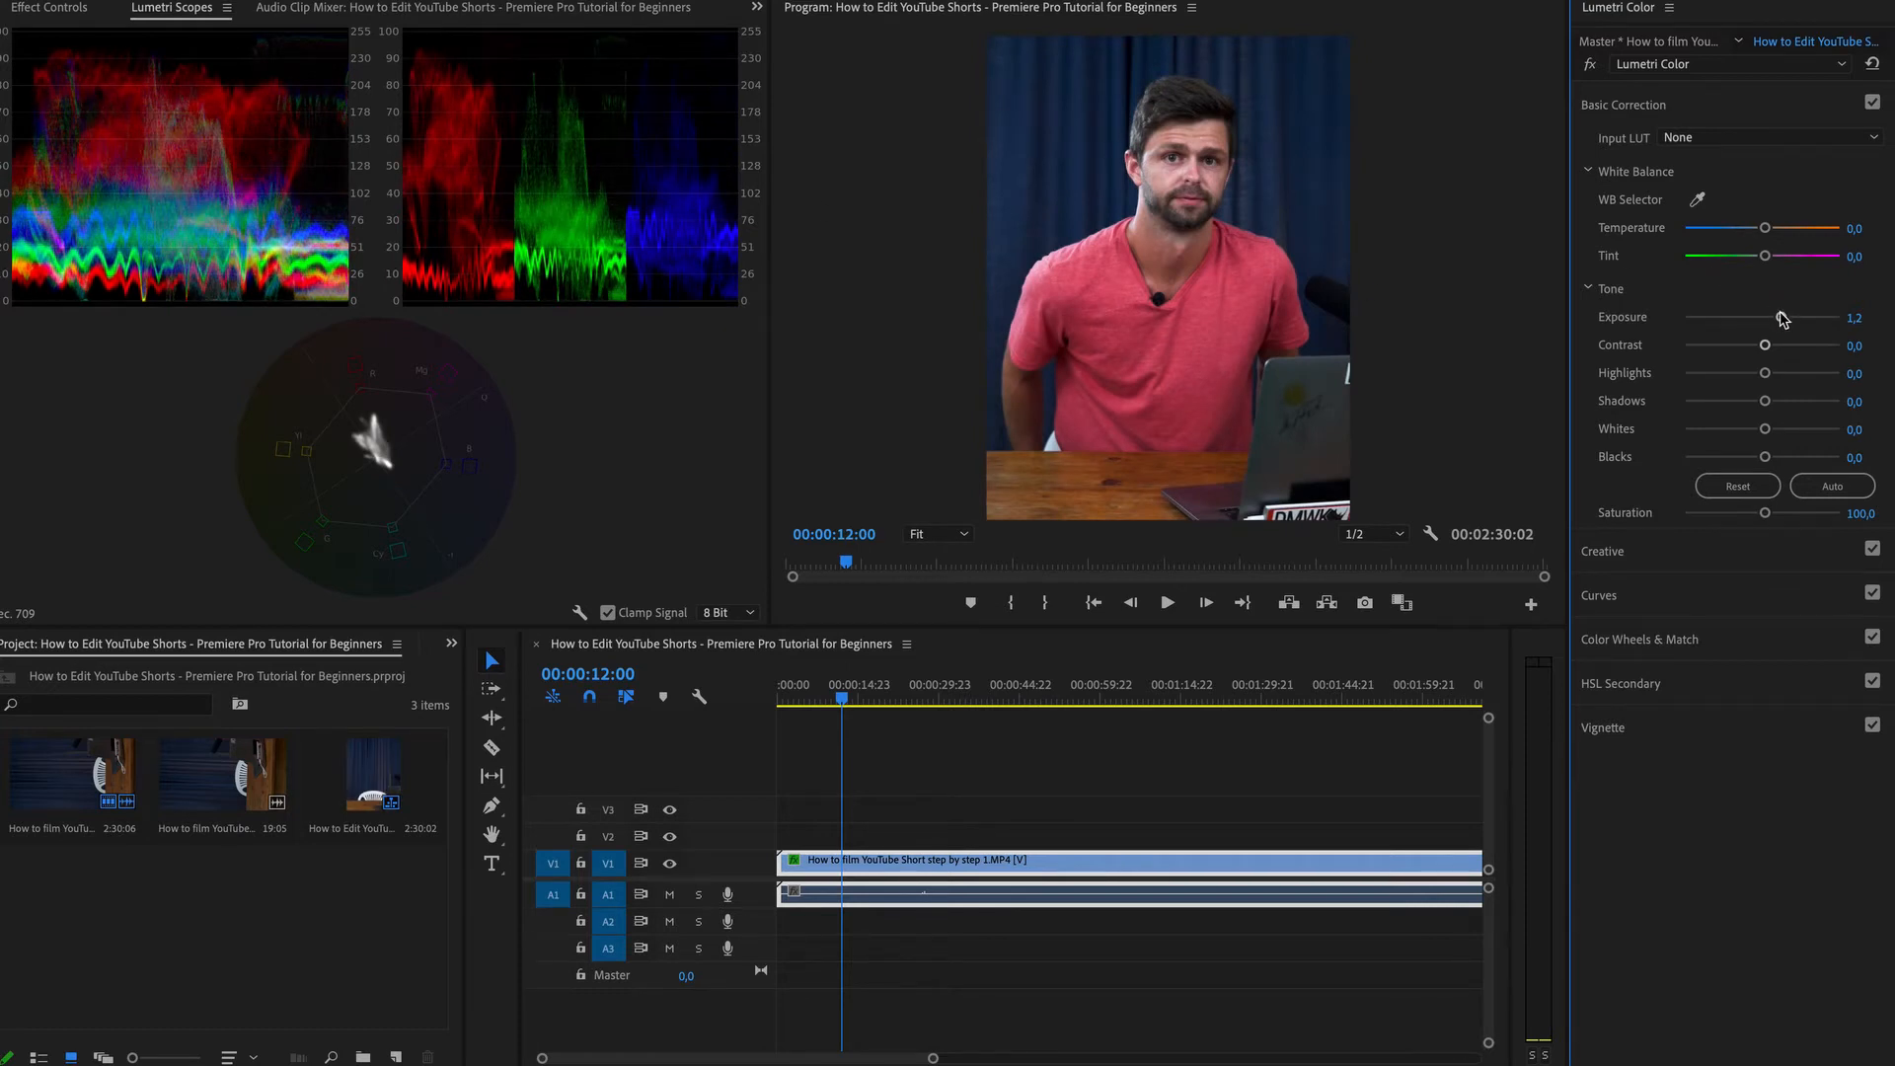
pyautogui.moveTo(1781, 318); pyautogui.dragTo(1779, 321)
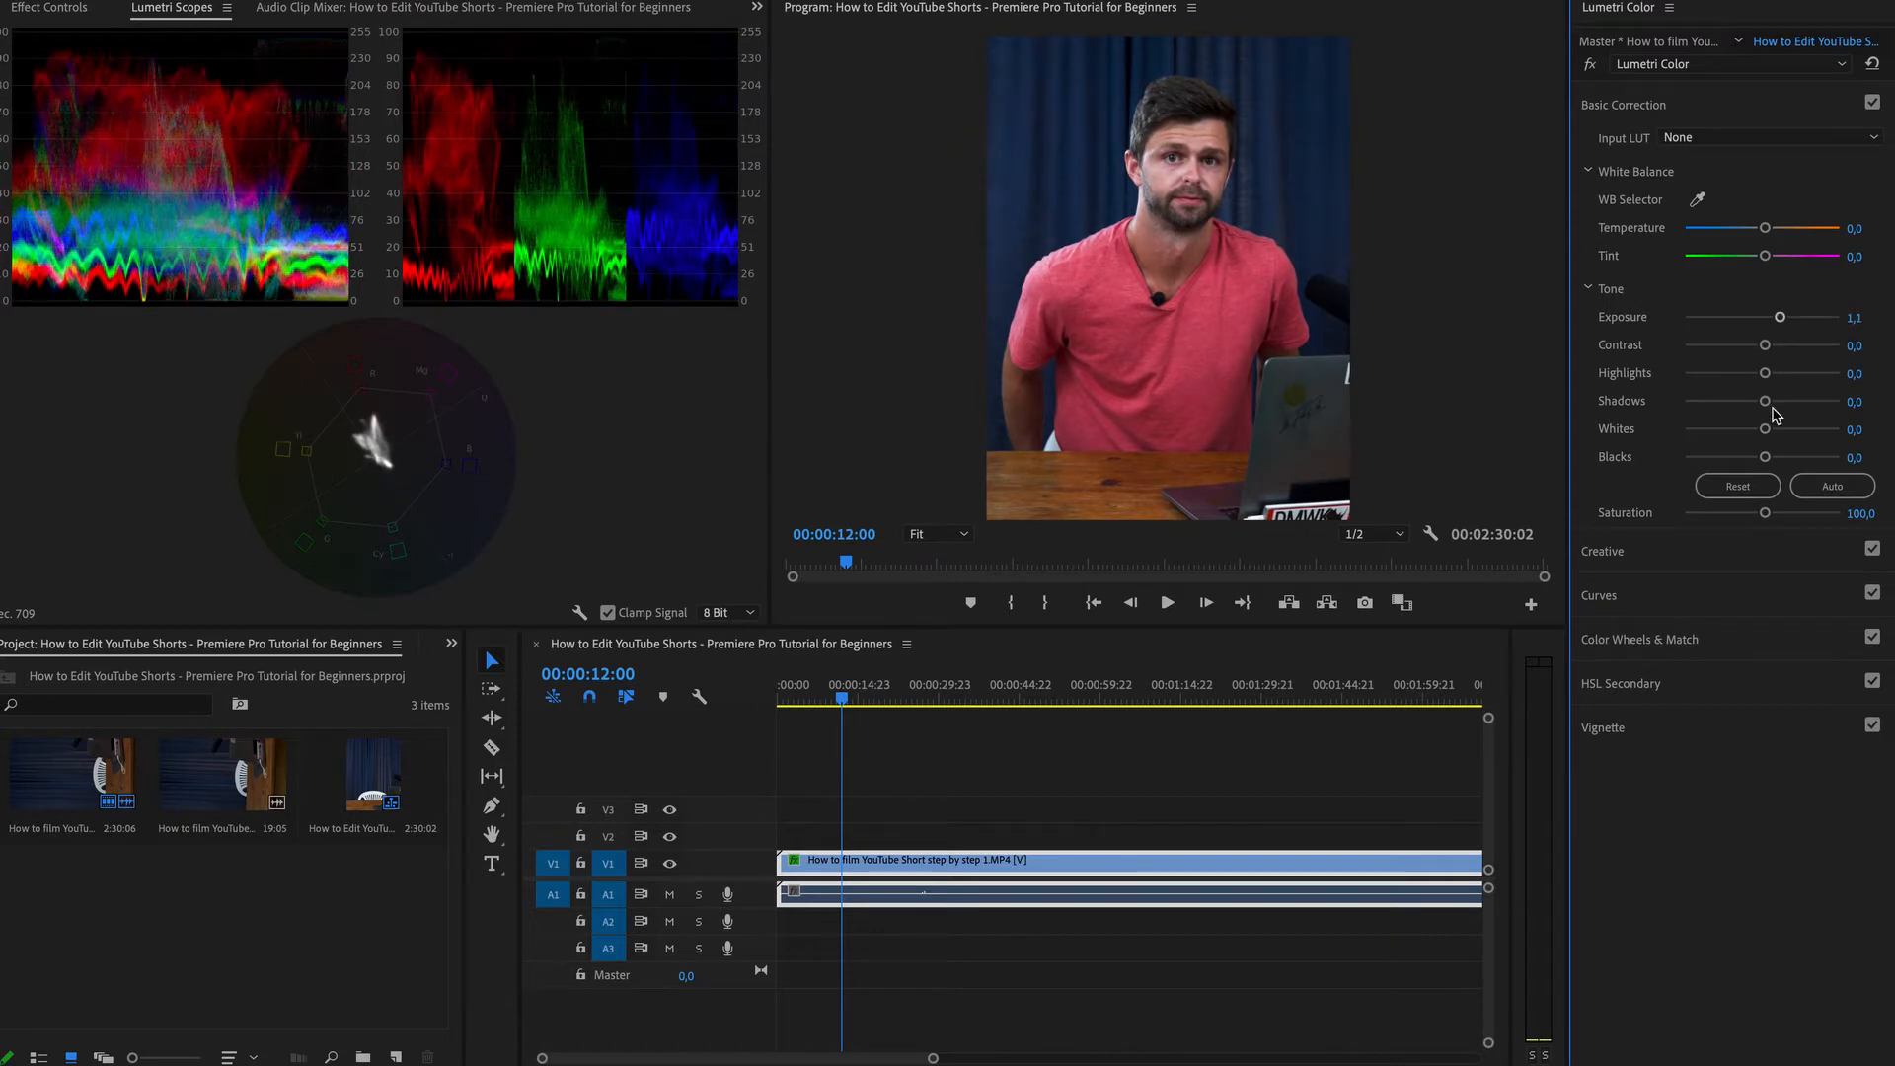
pyautogui.moveTo(1765, 401)
pyautogui.mouseDown()
pyautogui.moveTo(1794, 406)
pyautogui.moveTo(1773, 351)
pyautogui.moveTo(1723, 374)
pyautogui.moveTo(1747, 380)
pyautogui.mouseUp()
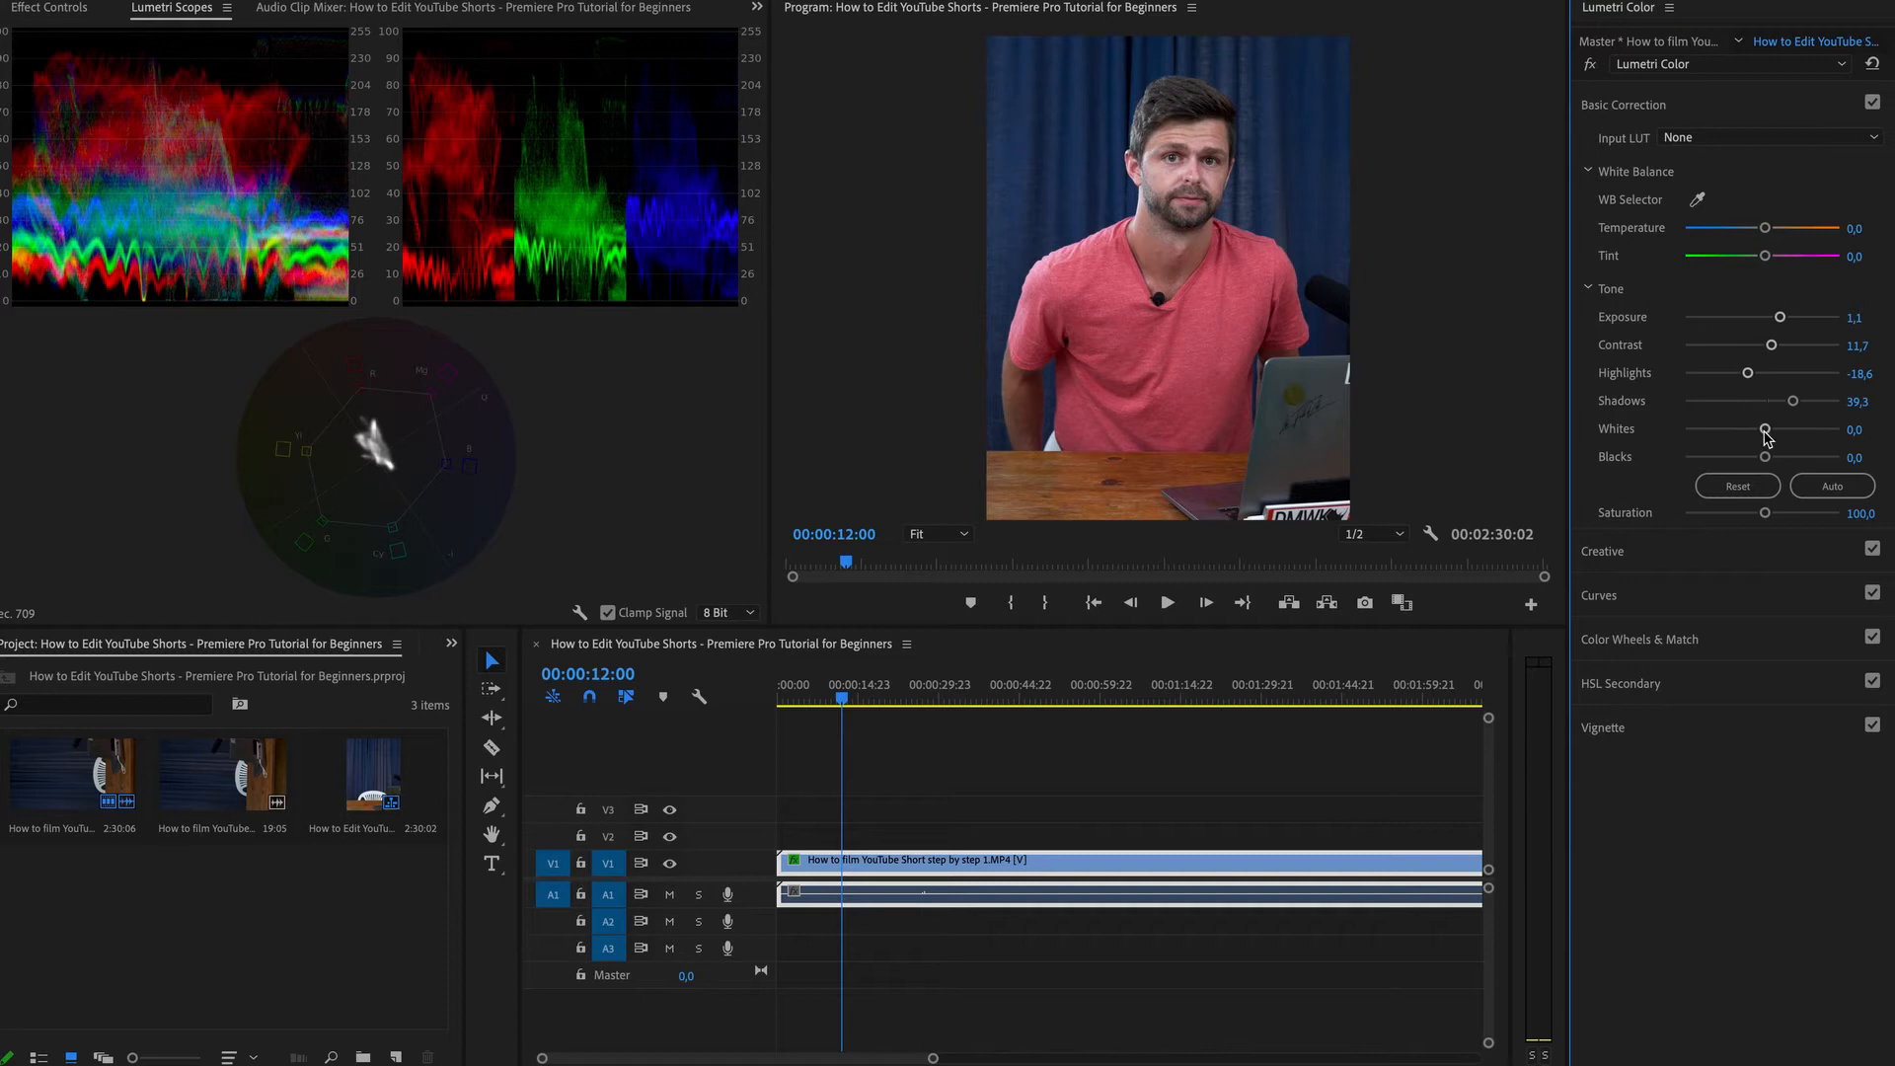
# Set Whites to 58.6, lower Exposure to 0.8 and set Blacks to -0.7.
pyautogui.moveTo(1767, 431); pyautogui.dragTo(1809, 428)
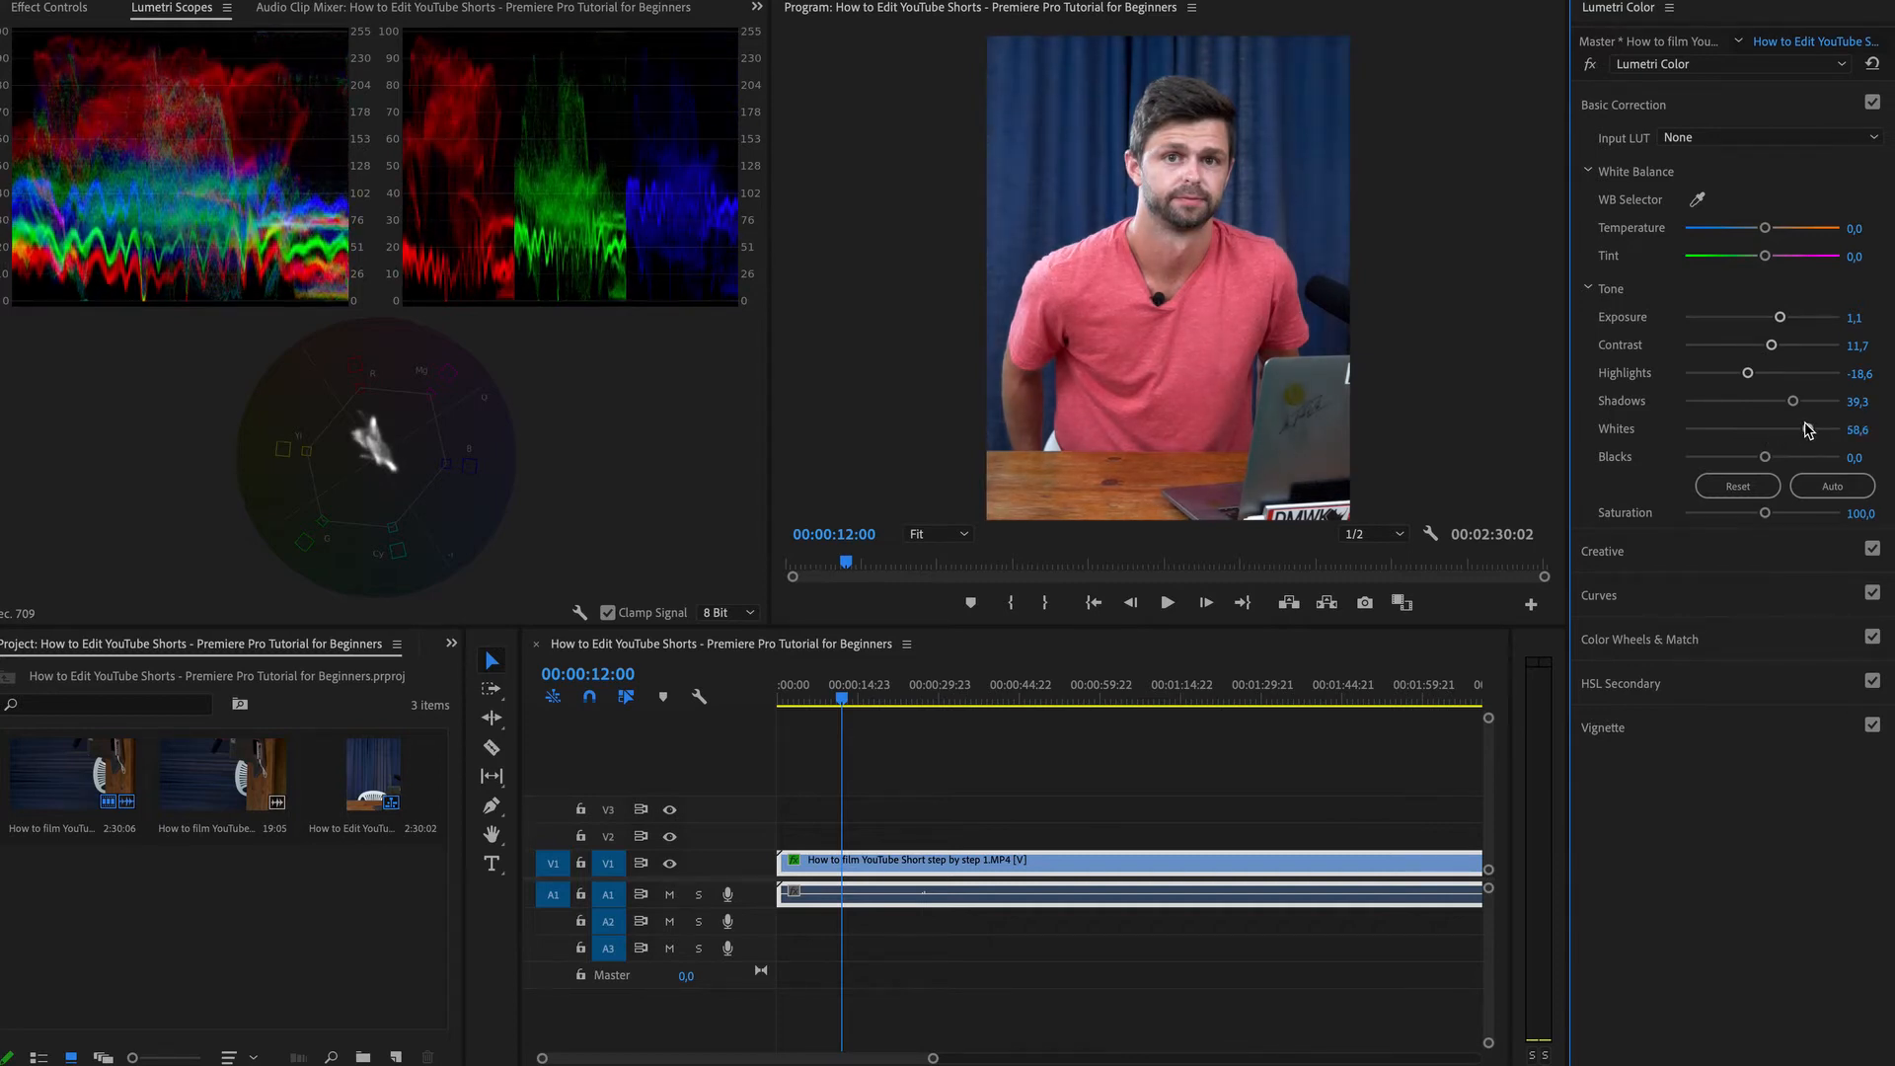
pyautogui.moveTo(1779, 316); pyautogui.dragTo(1774, 319)
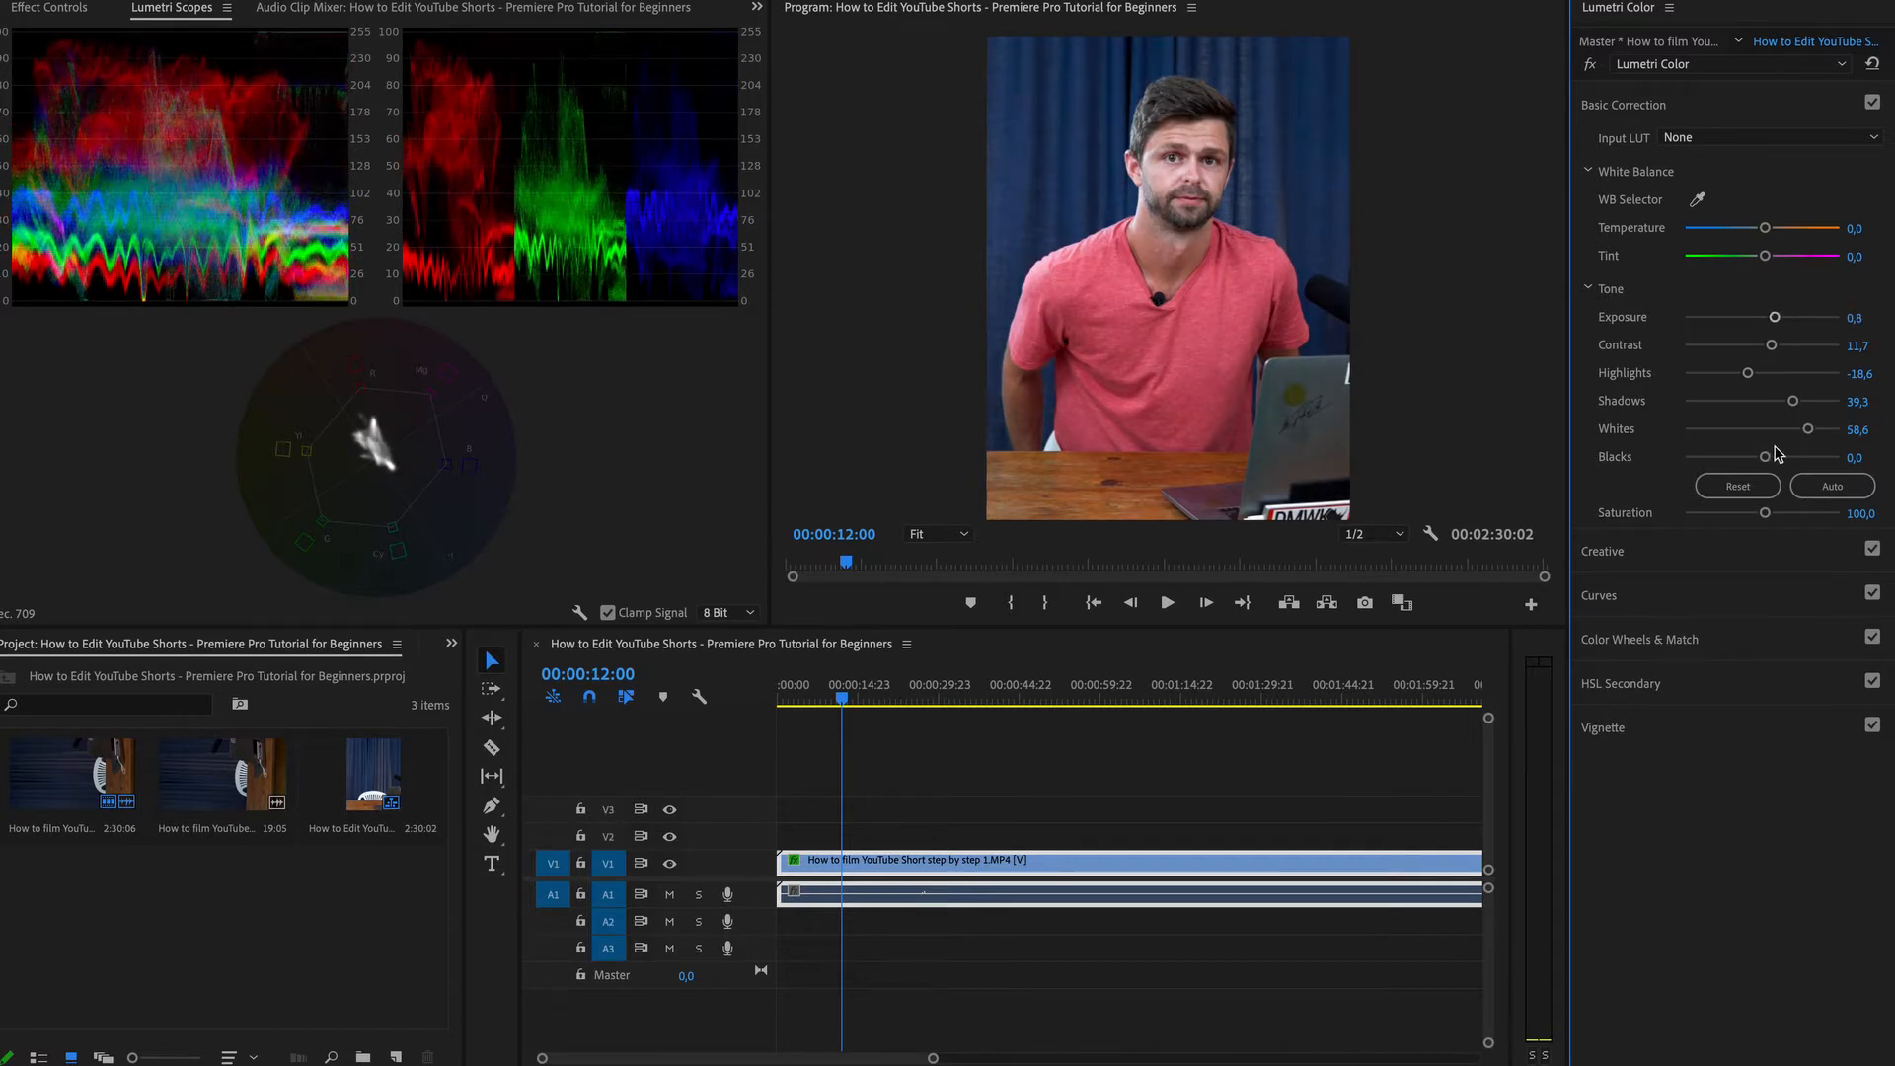
pyautogui.moveTo(1765, 456); pyautogui.dragTo(1762, 463)
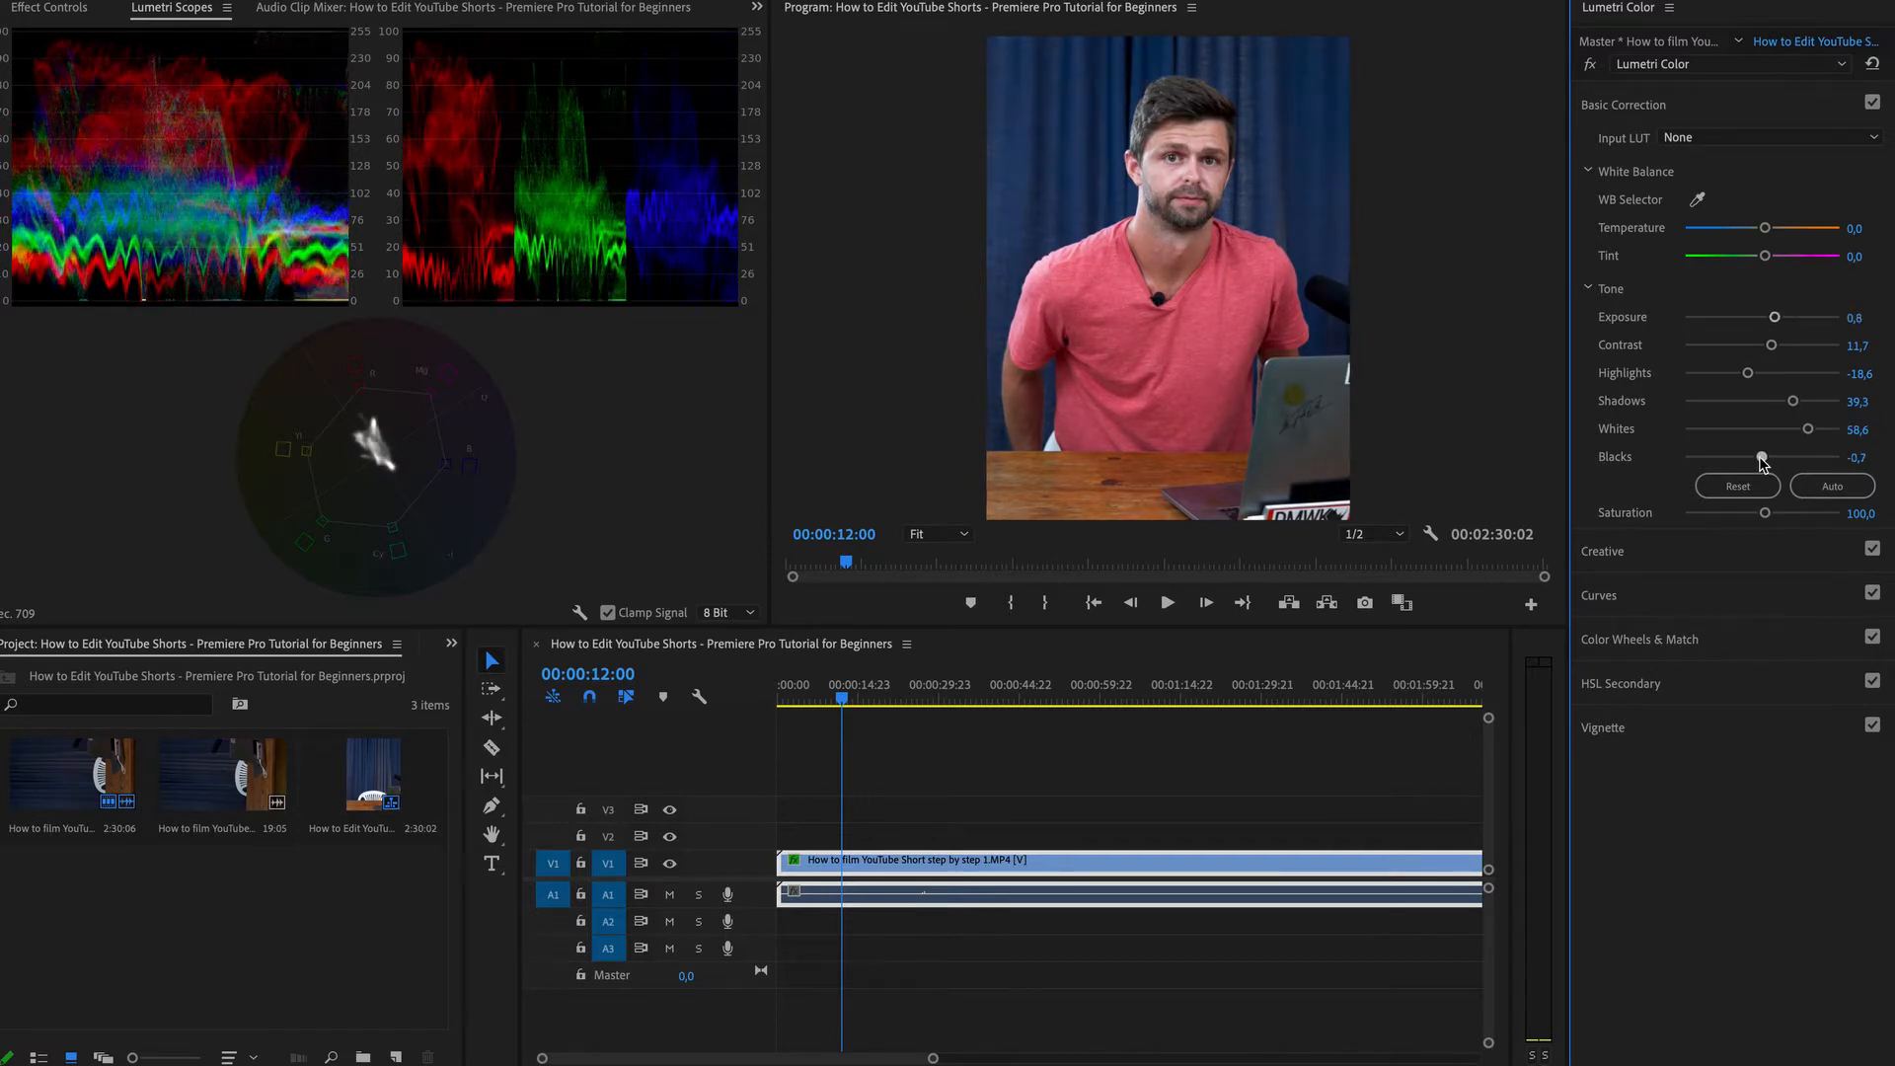
# Raise Vibrance to 26.9 and Saturation to 106.2 in Creative, and lower the Basic Correction Temperature to -3.4.
pyautogui.click(1680, 553)
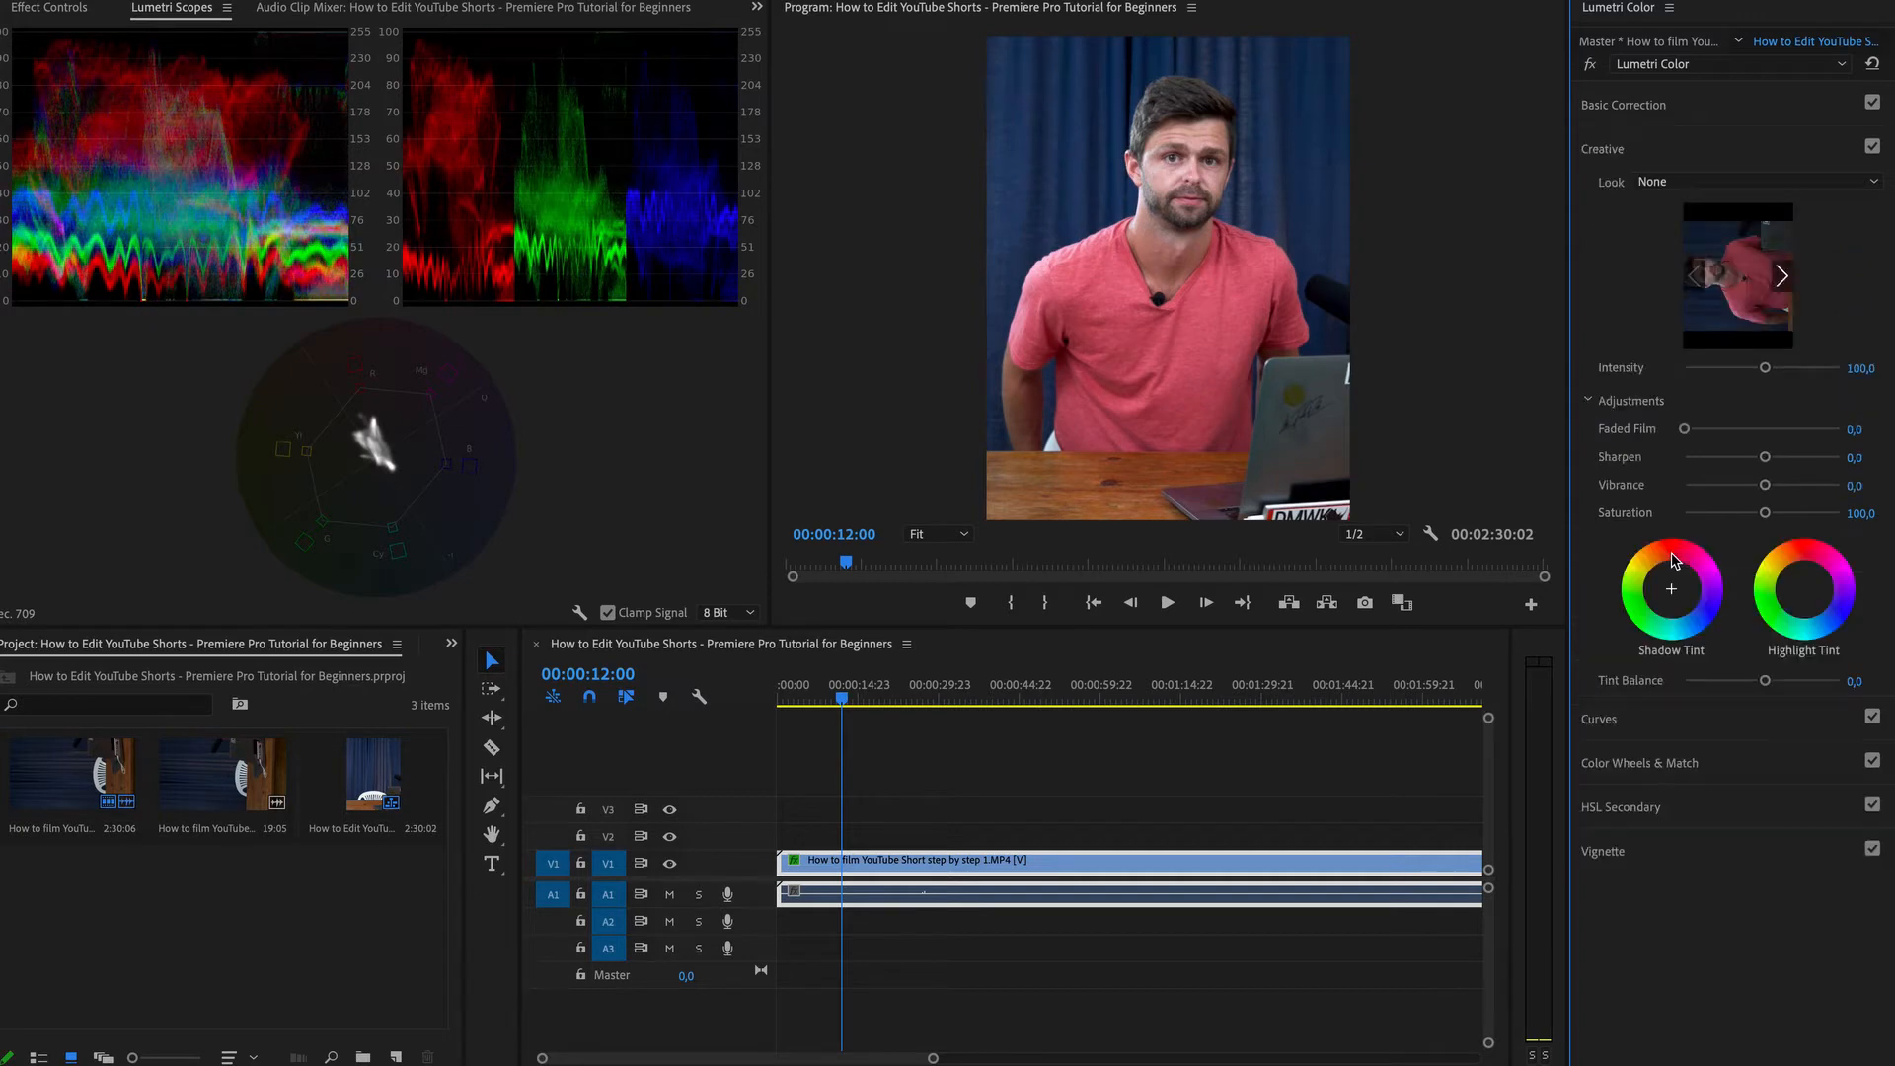
pyautogui.moveTo(1765, 484)
pyautogui.mouseDown()
pyautogui.moveTo(1785, 485)
pyautogui.moveTo(1774, 514)
pyautogui.mouseUp()
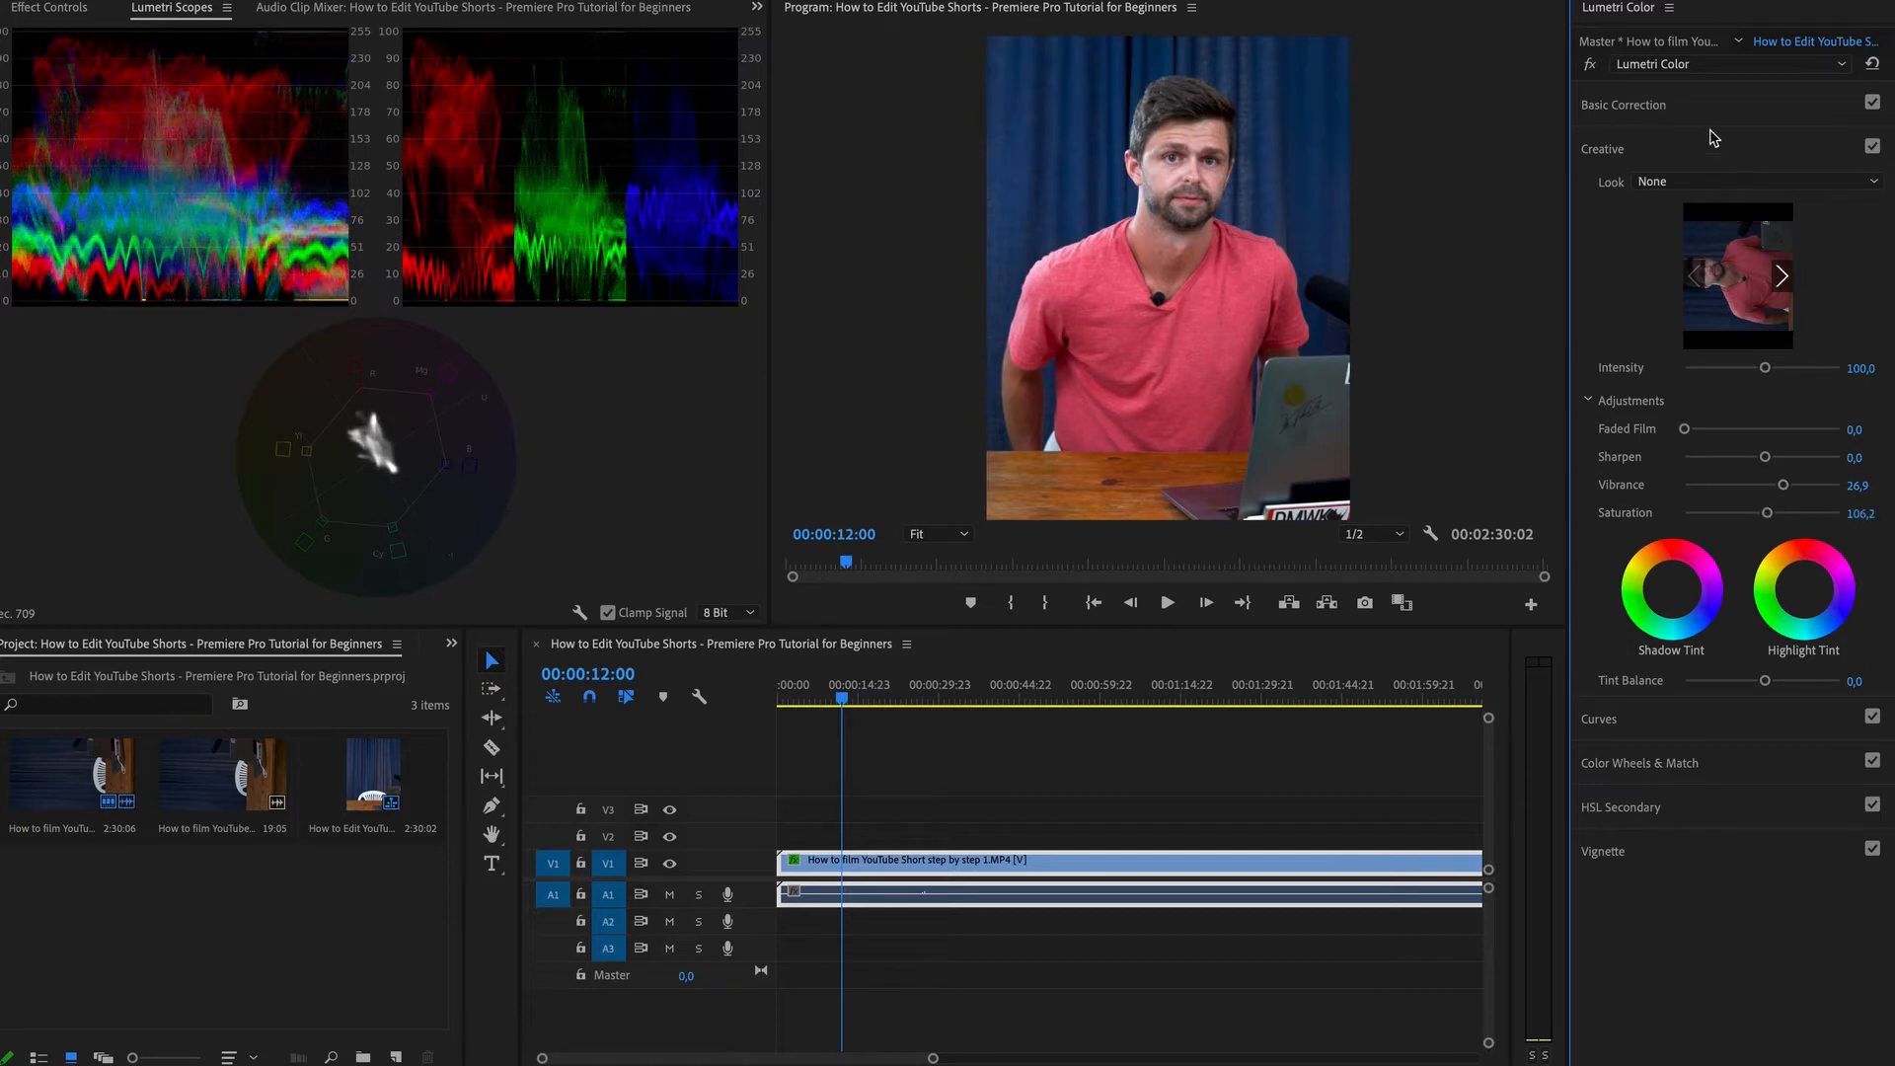
pyautogui.click(1690, 106)
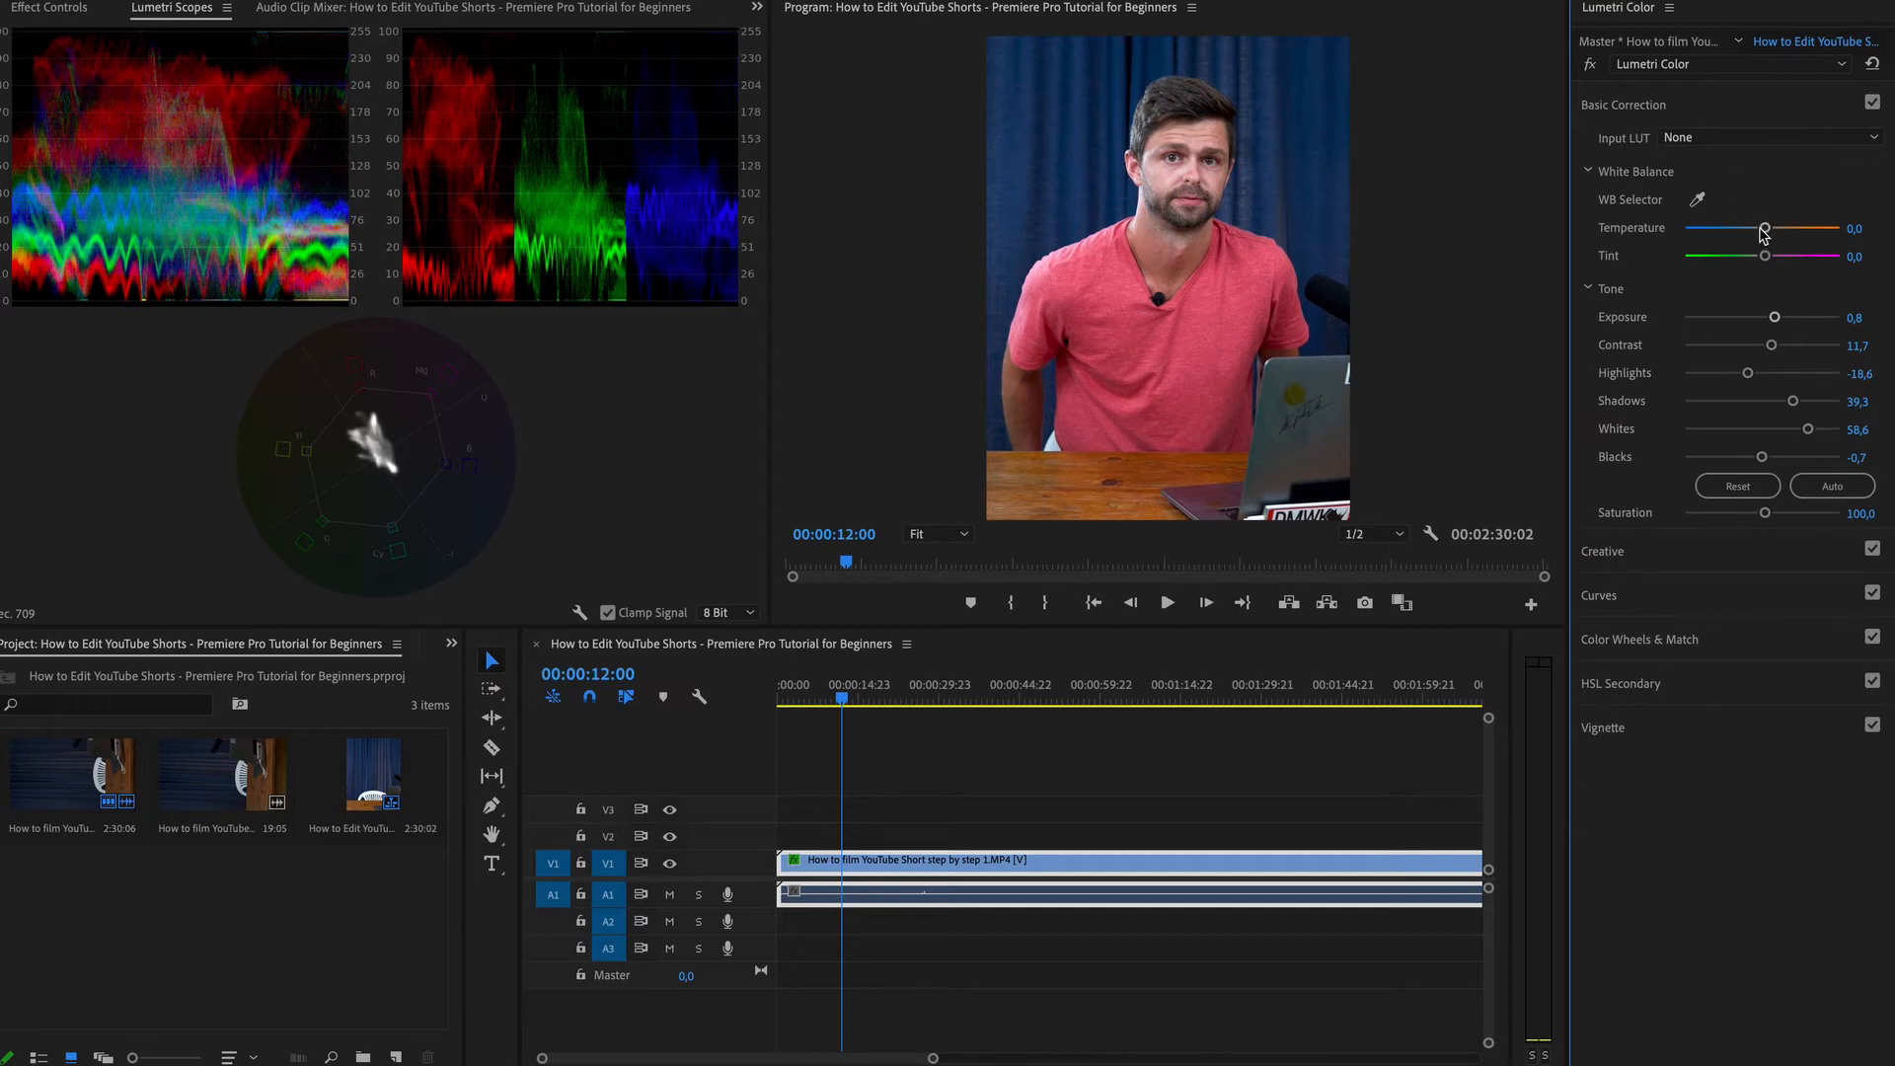
pyautogui.moveTo(1766, 226); pyautogui.dragTo(1760, 228)
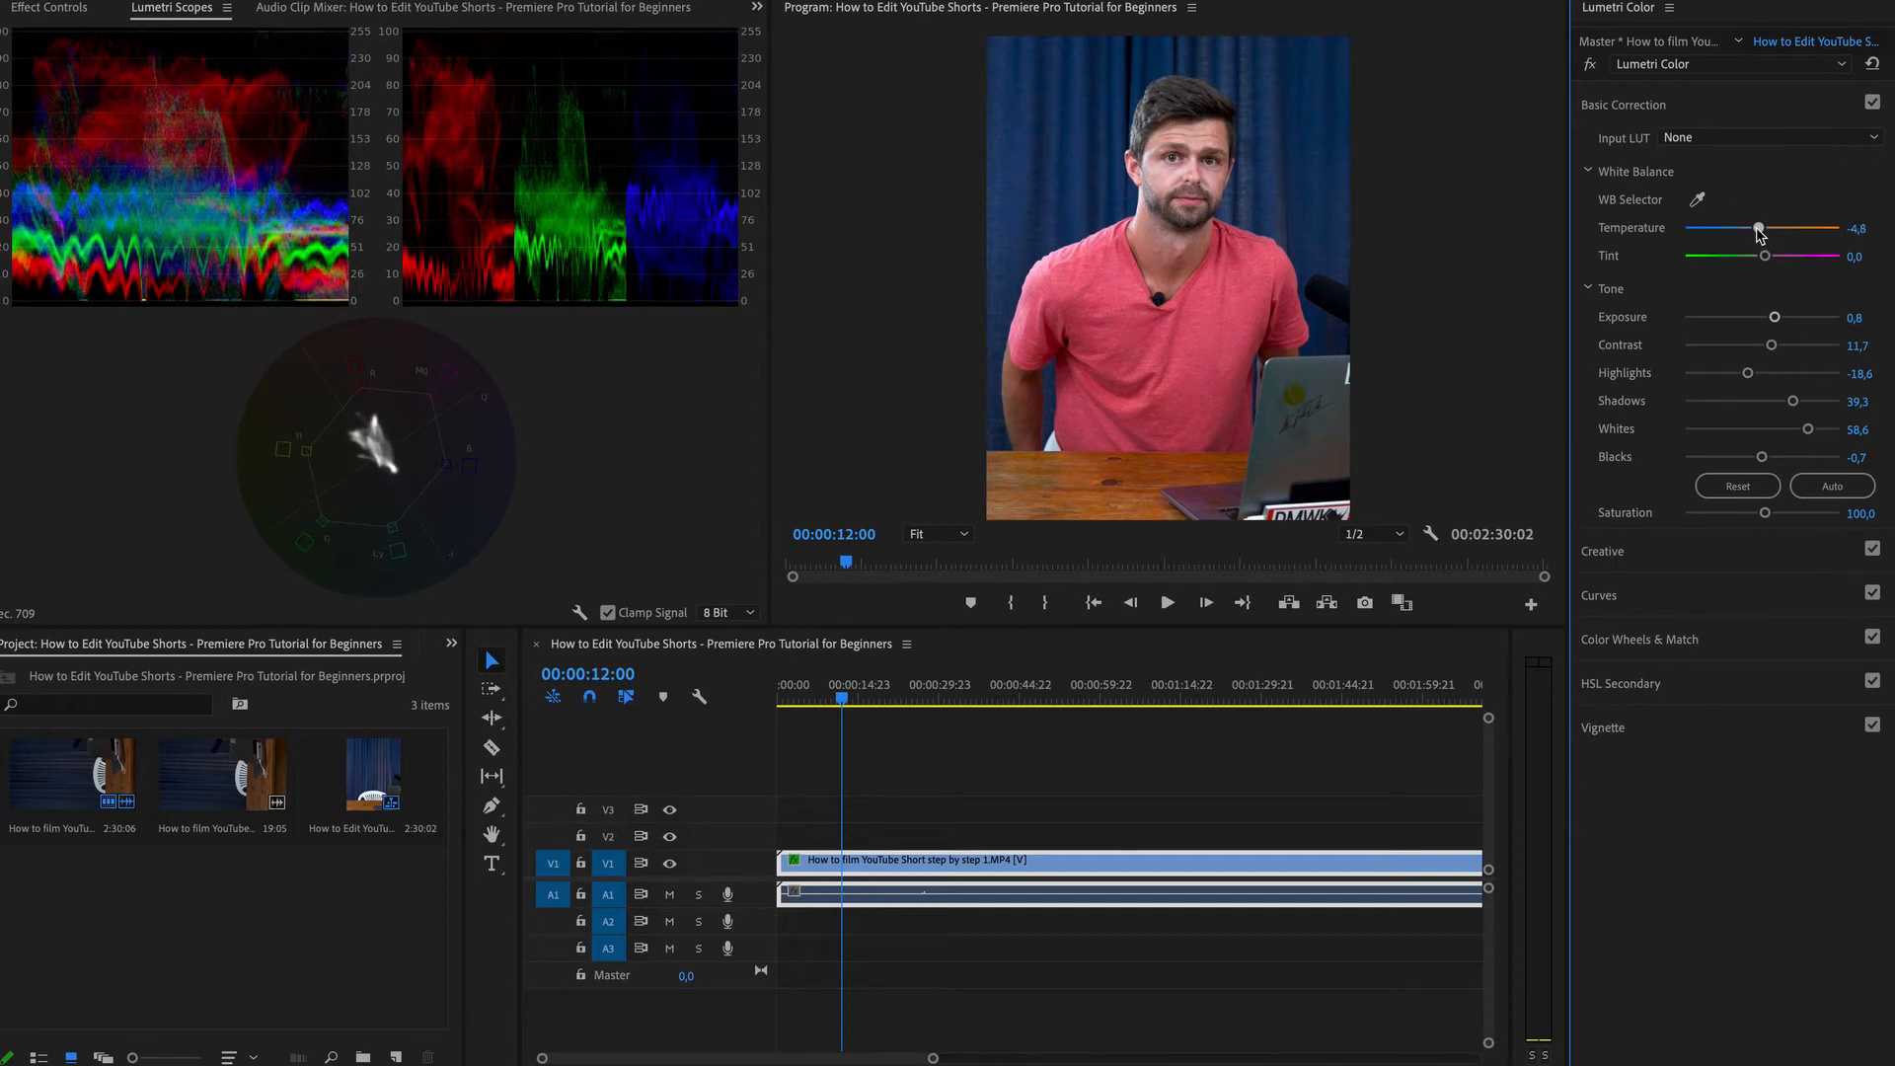
# In HSL Secondary, sample the skin tone on the presenter's face with the key eyedropper and preview the key with Color/Gray.
pyautogui.click(1658, 685)
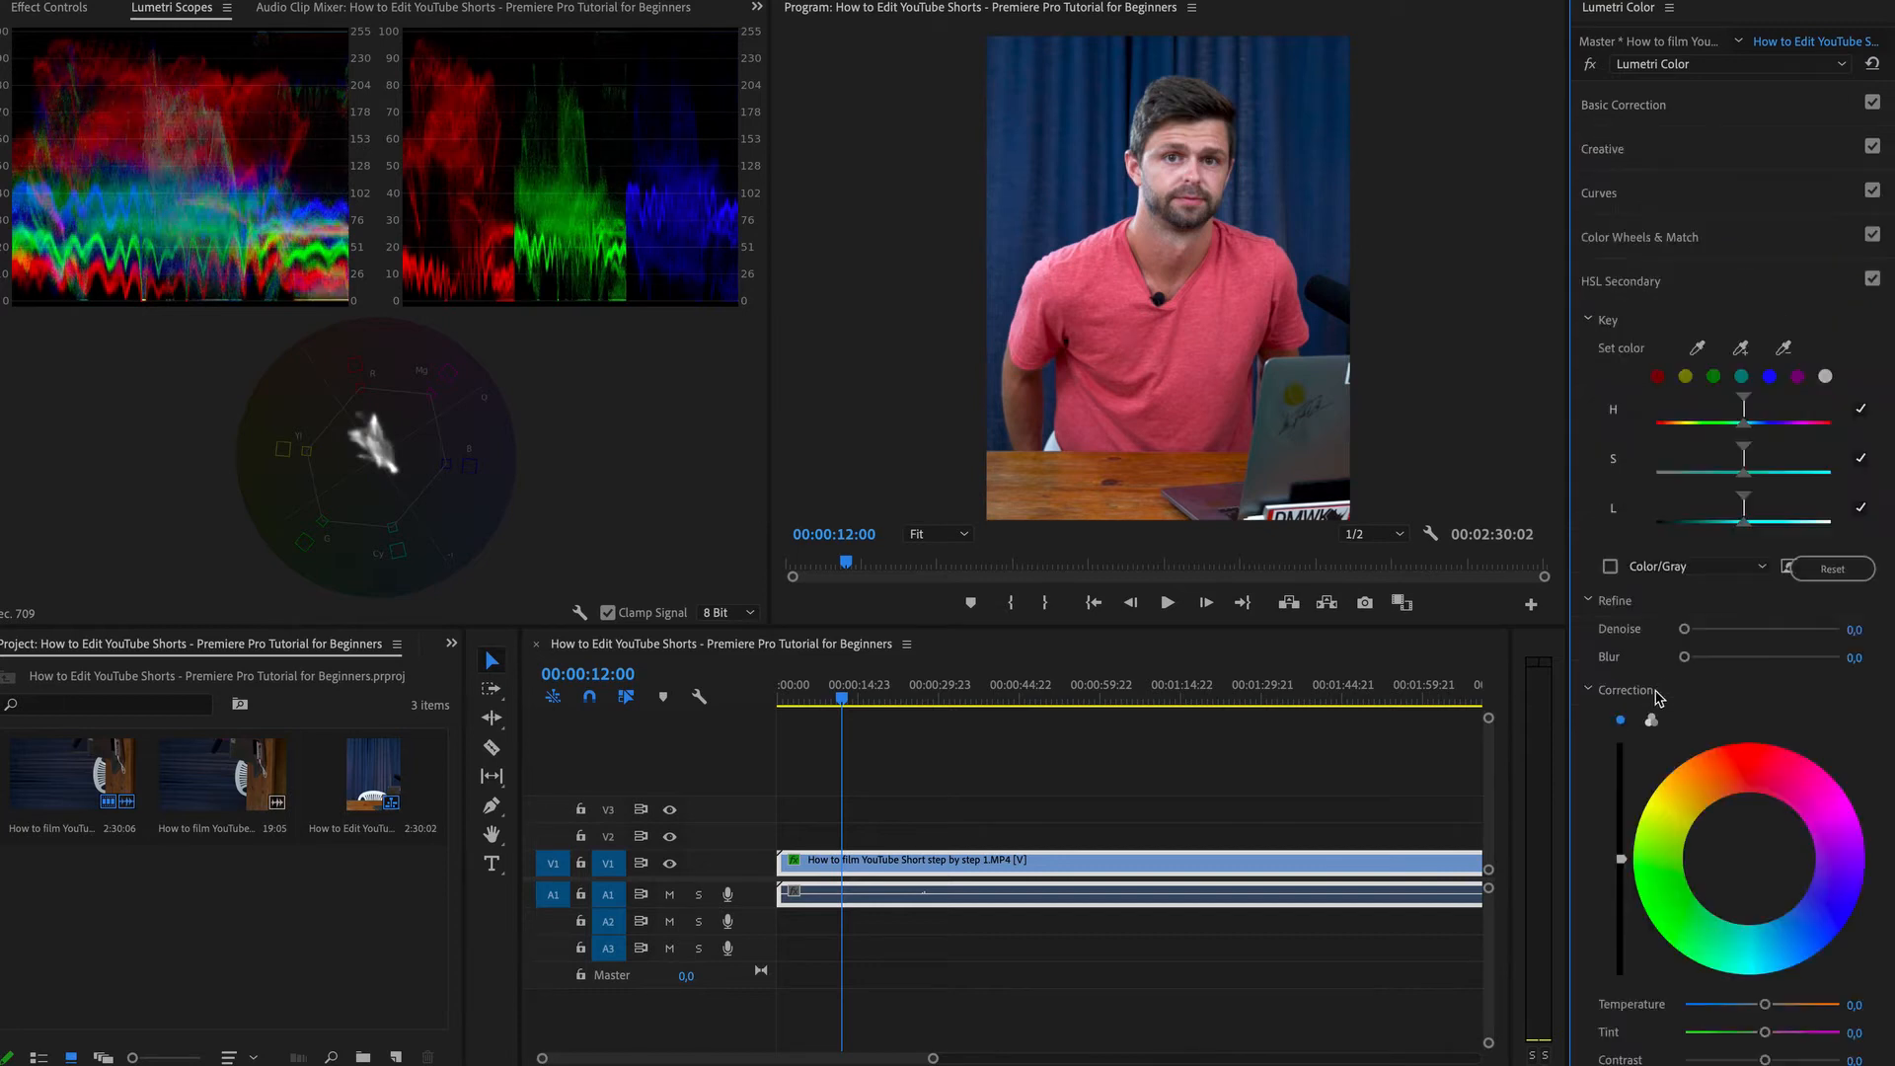
pyautogui.click(1699, 353)
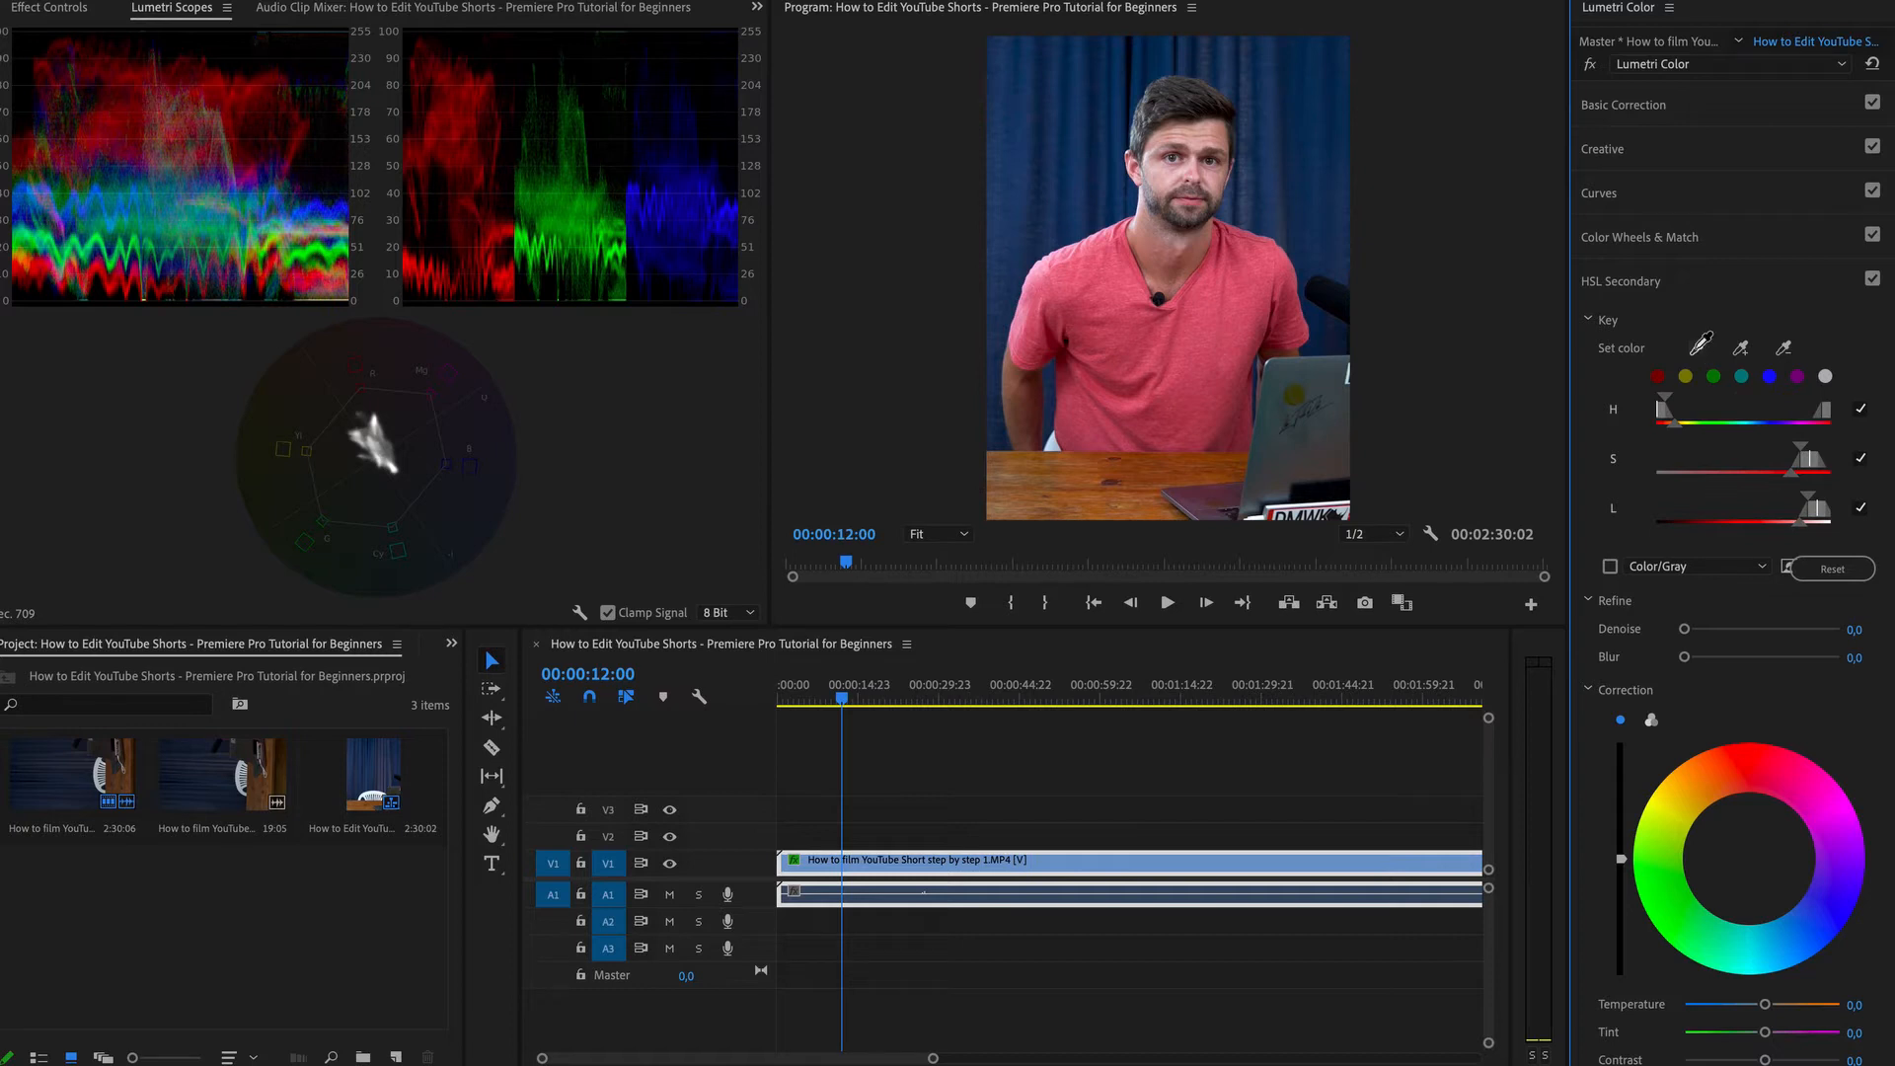
pyautogui.click(1159, 247)
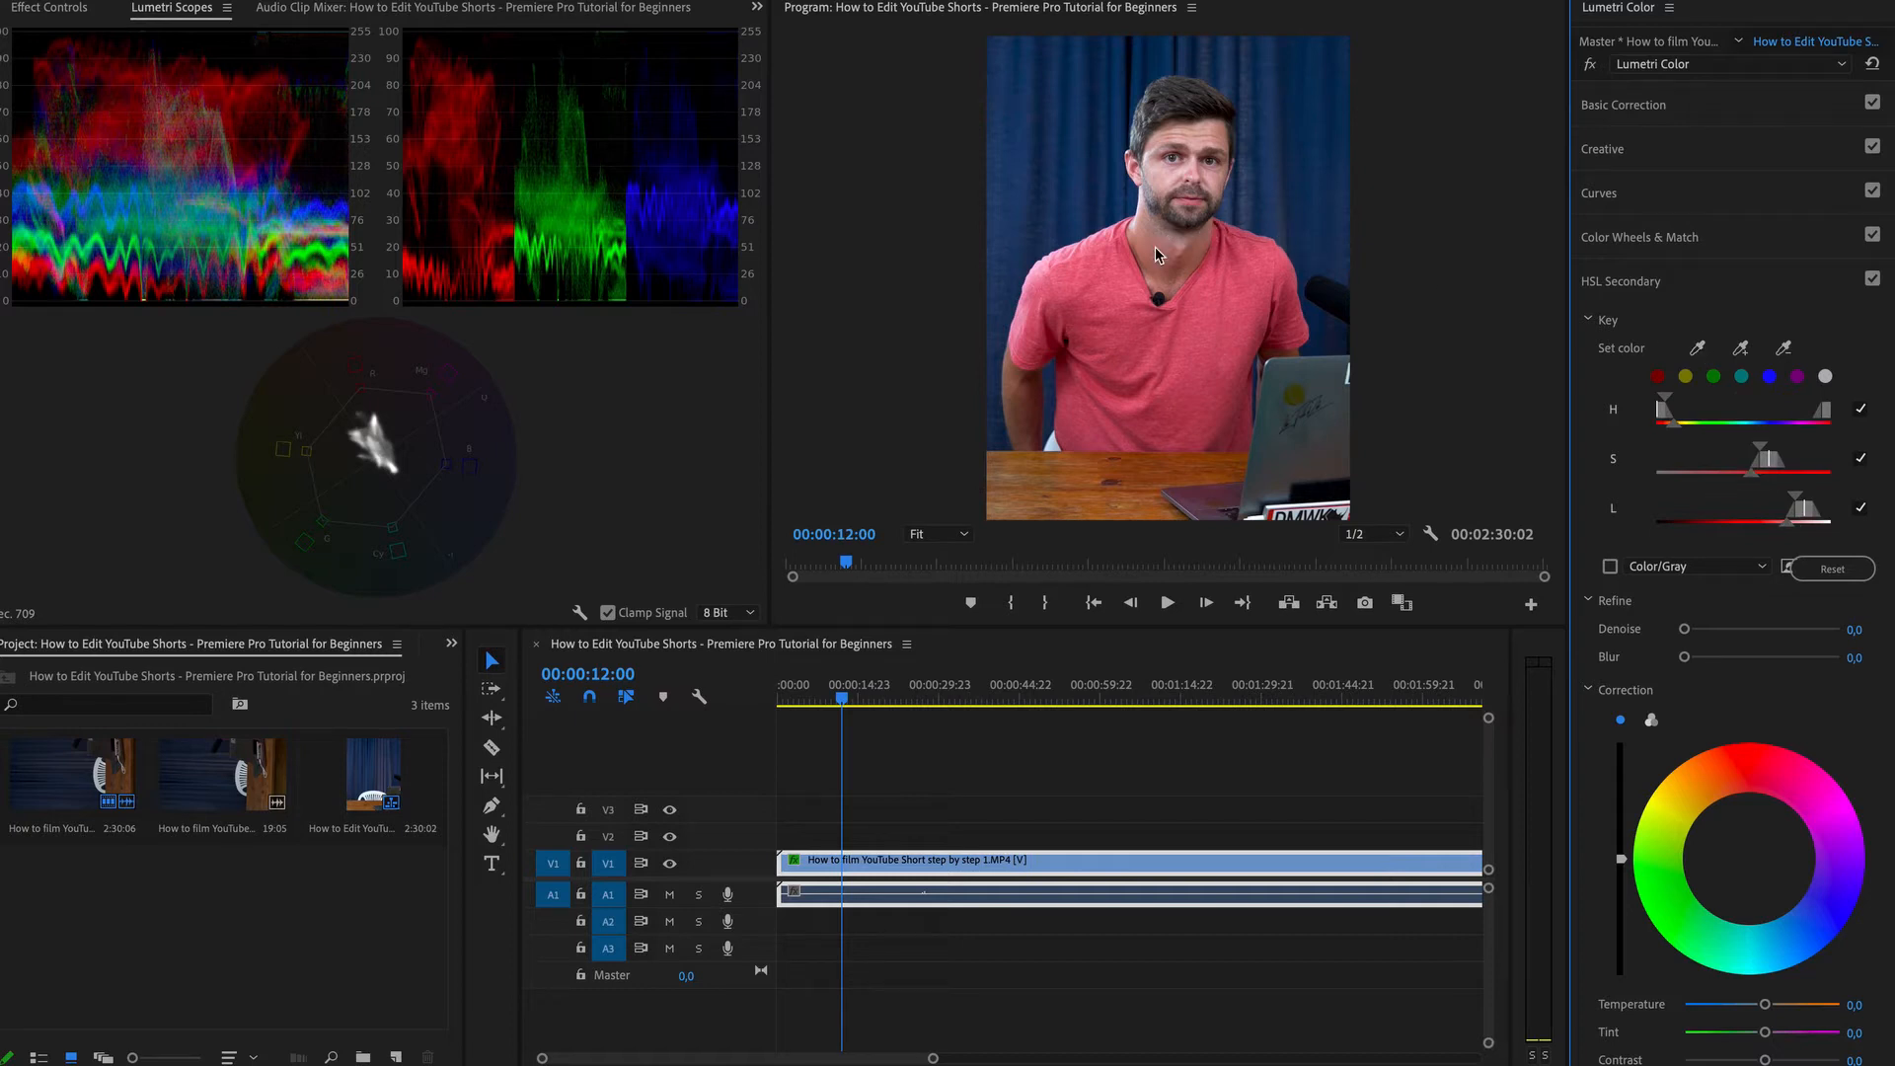
pyautogui.click(1611, 567)
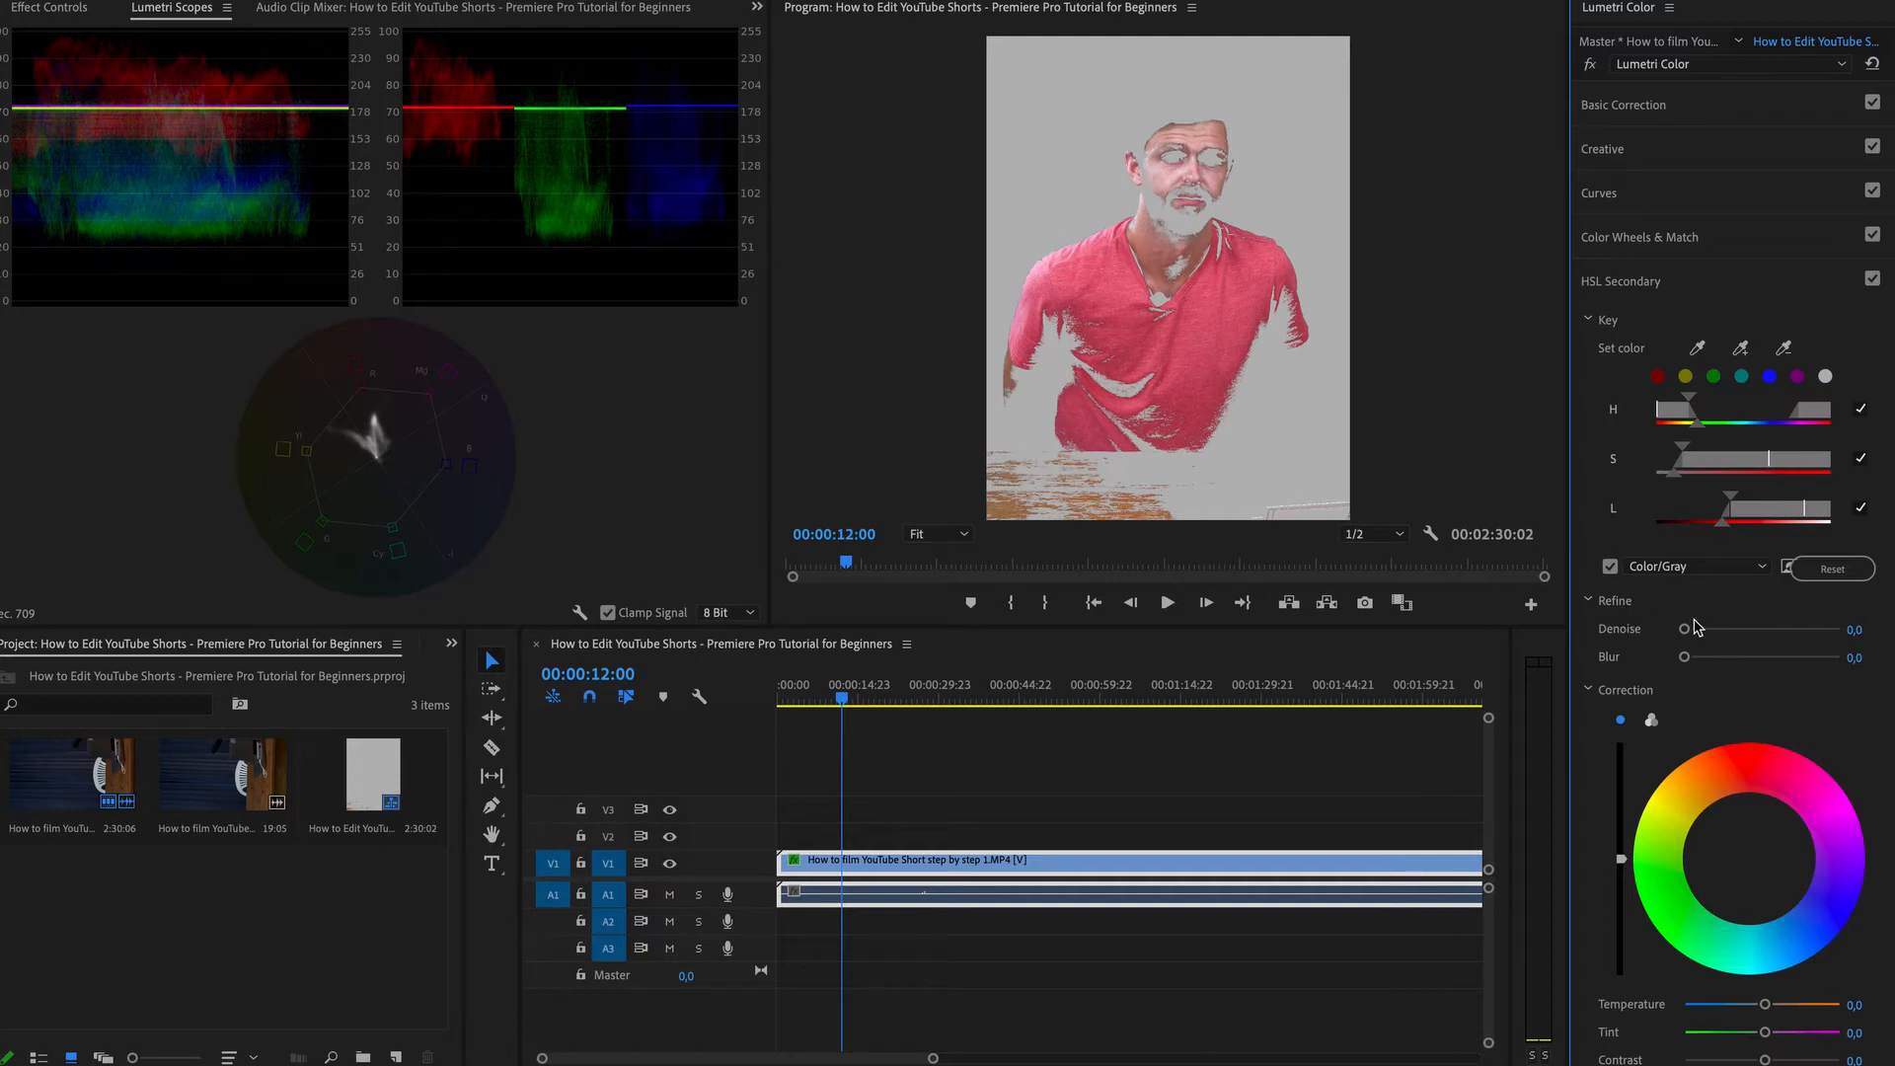
# Refine the skin key with Denoise 37.9 and Blur 7.4, narrow the saturation and luminance ranges, and turn off the Color/Gray preview.
pyautogui.moveTo(1686, 630); pyautogui.dragTo(1724, 661)
pyautogui.moveTo(1729, 497); pyautogui.dragTo(1741, 508)
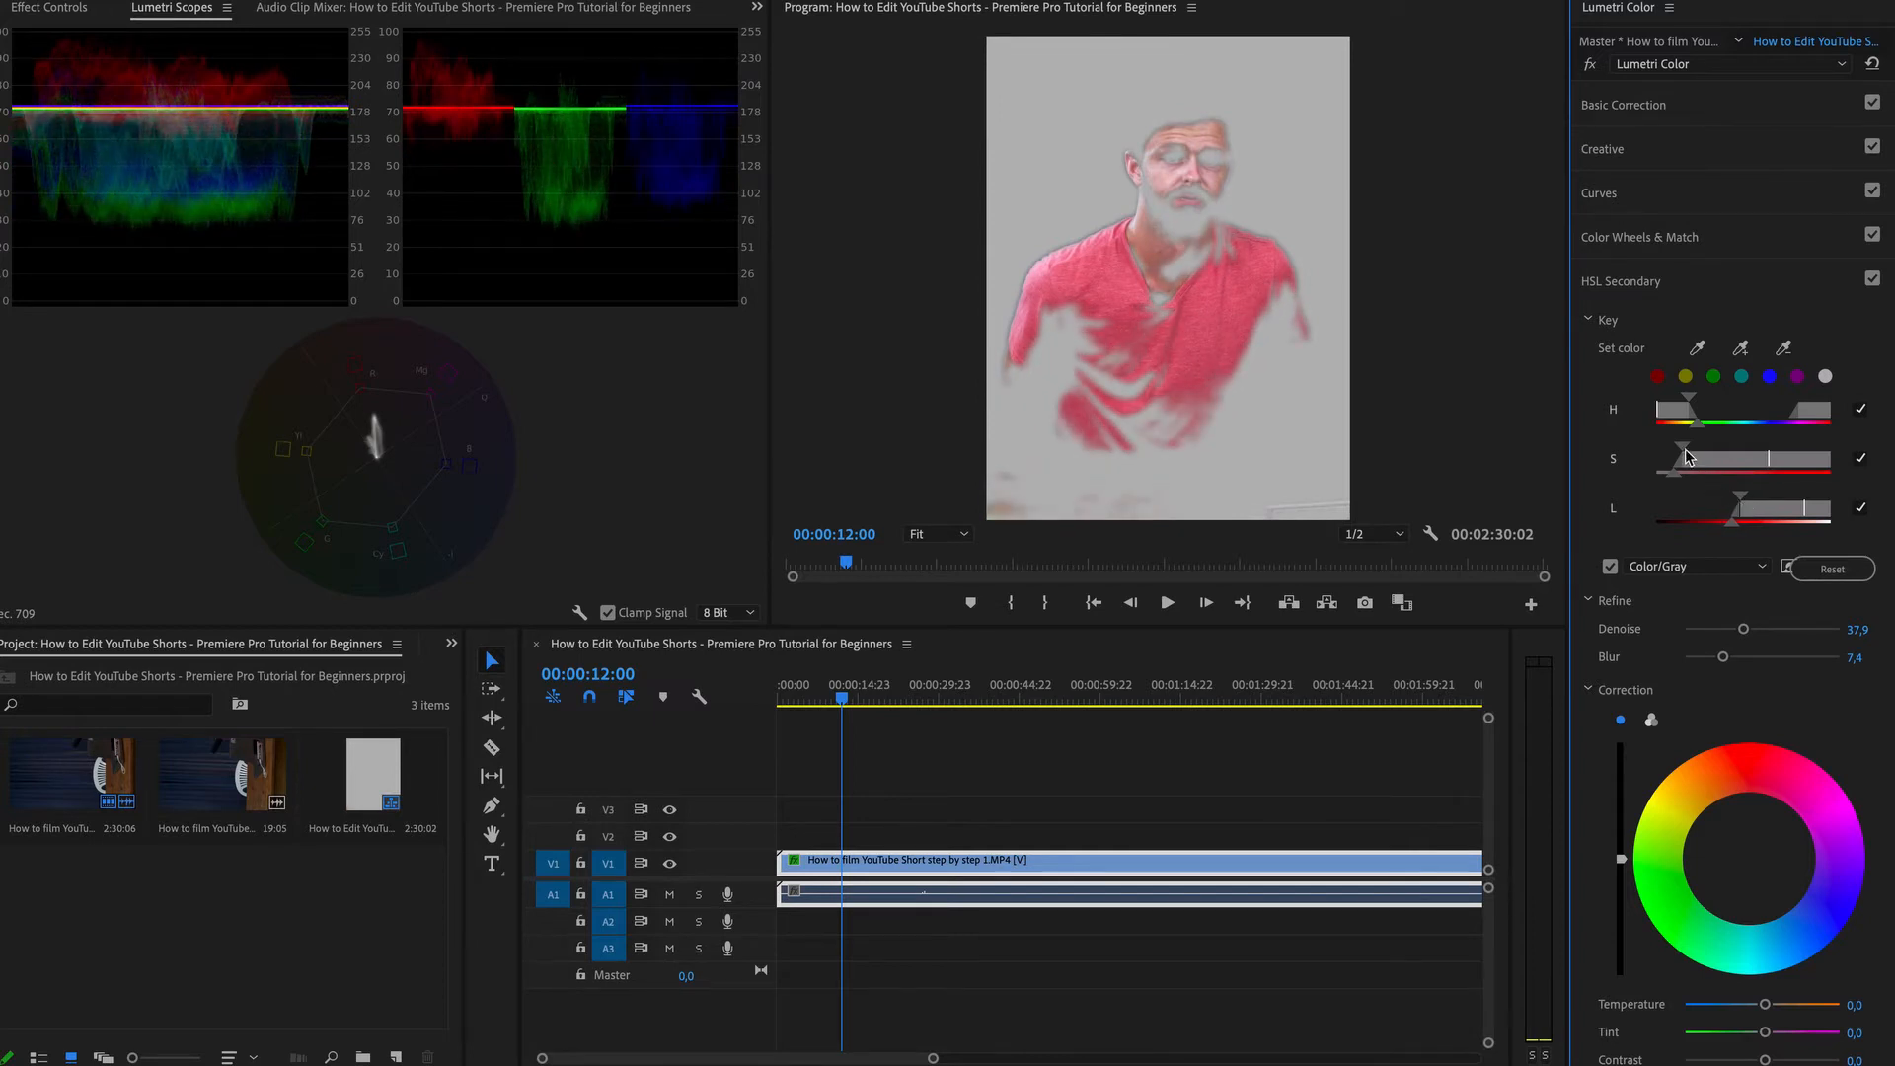
pyautogui.moveTo(1688, 457); pyautogui.dragTo(1694, 452)
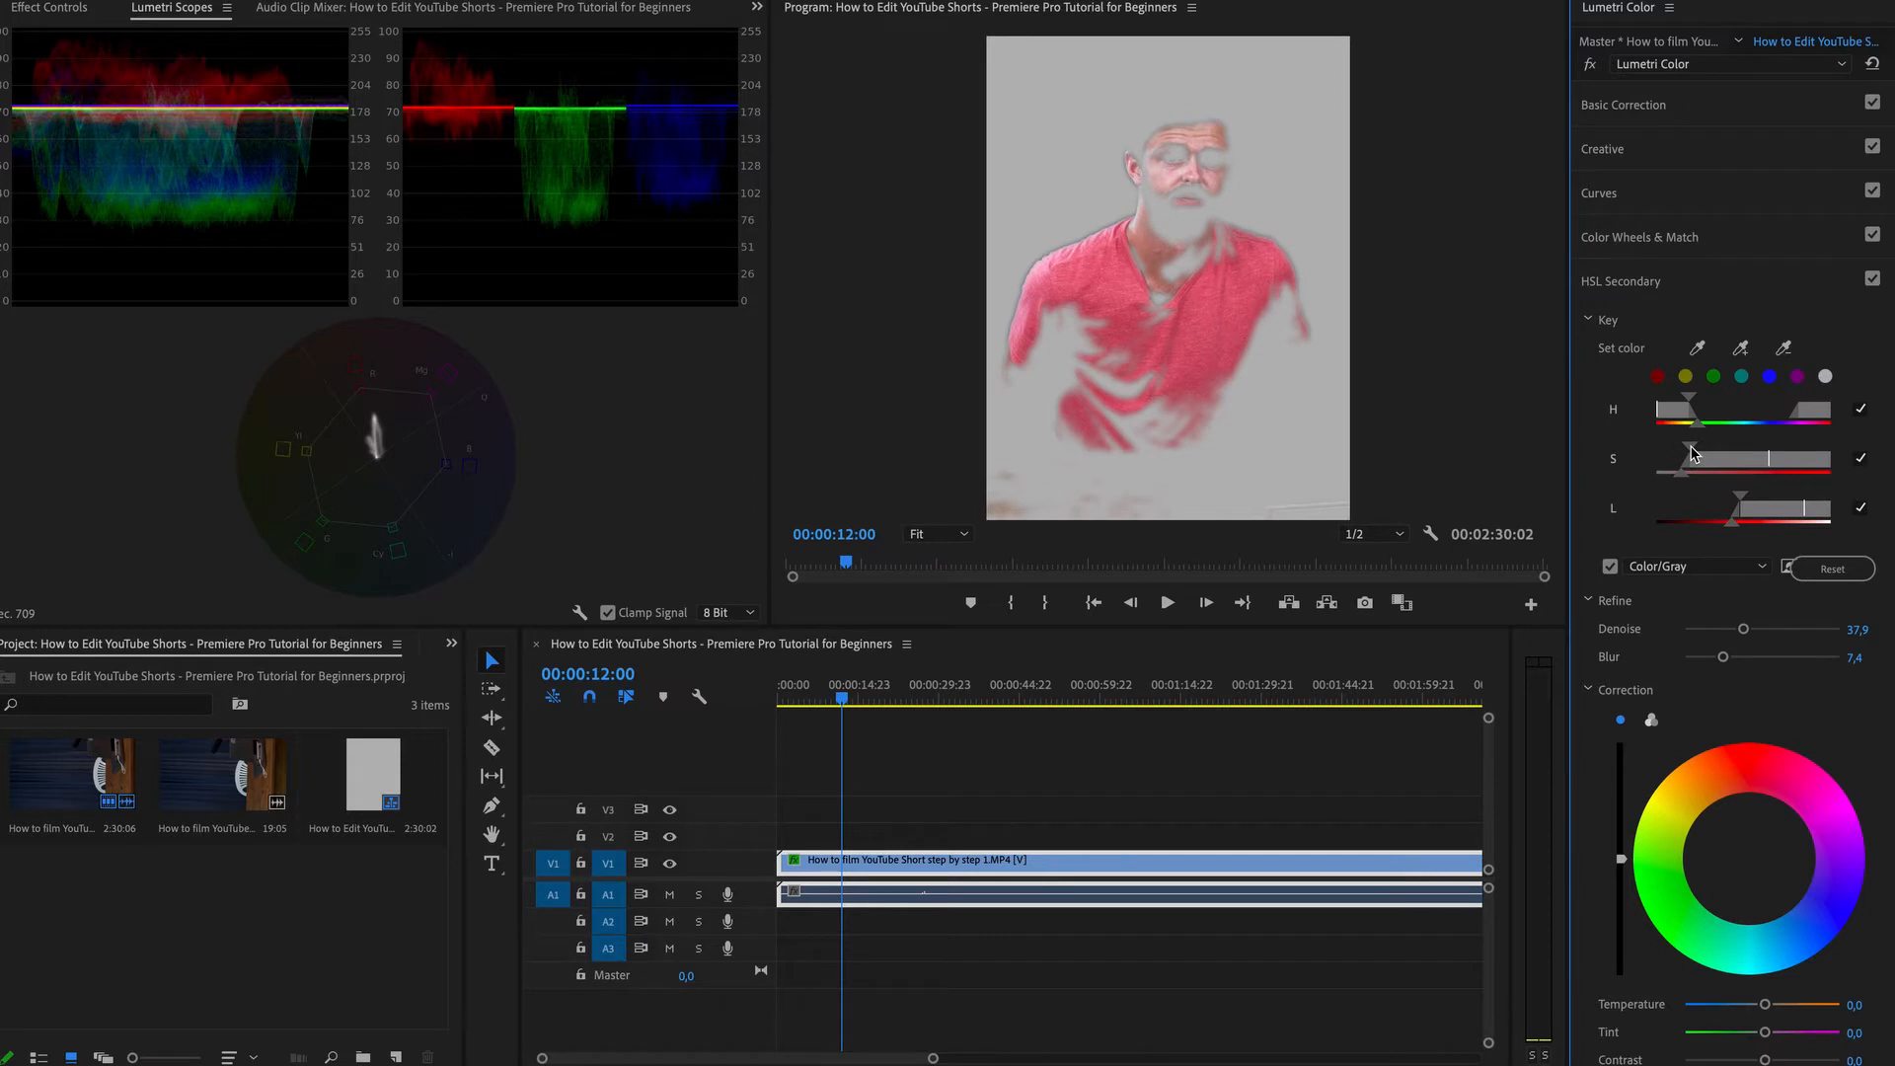
pyautogui.click(1611, 567)
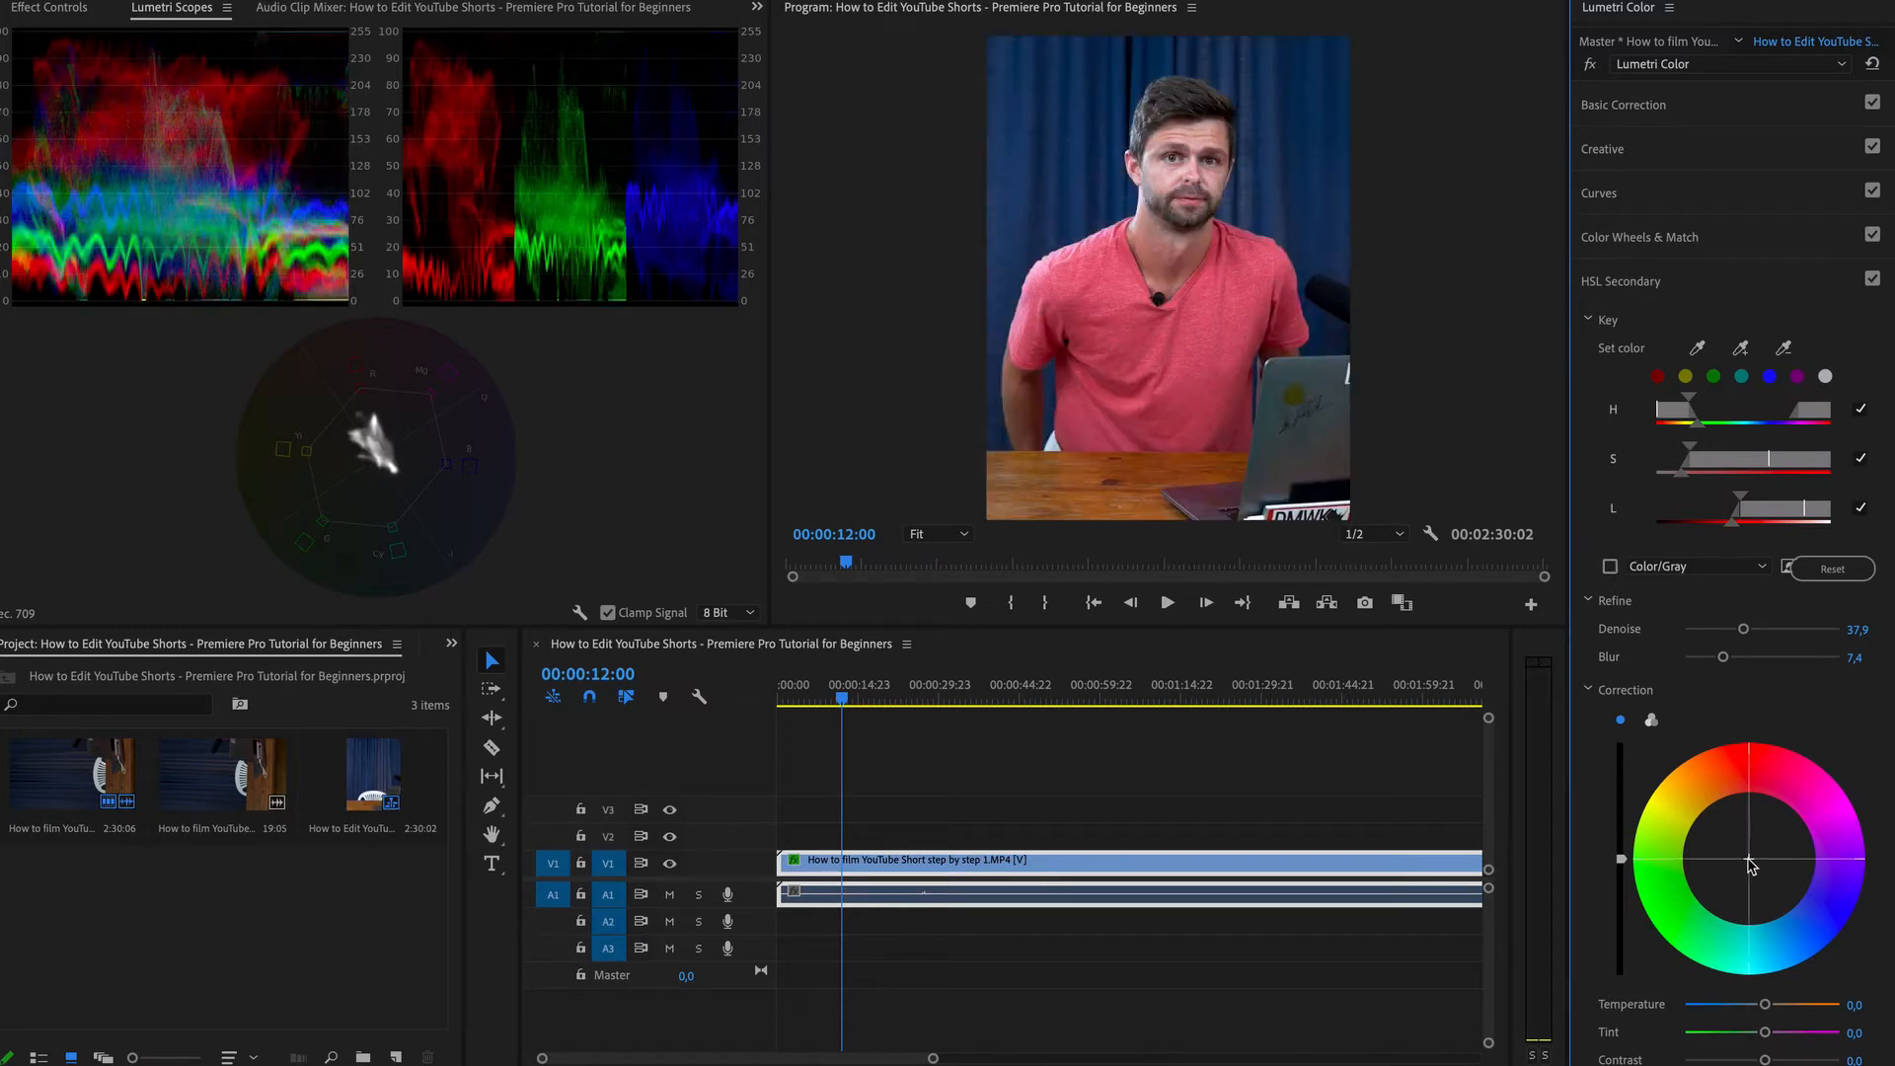
# Shift the HSL Secondary correction wheel slightly to warm the selected skin tones and collapse the section.
pyautogui.moveTo(1749, 866); pyautogui.dragTo(1743, 843)
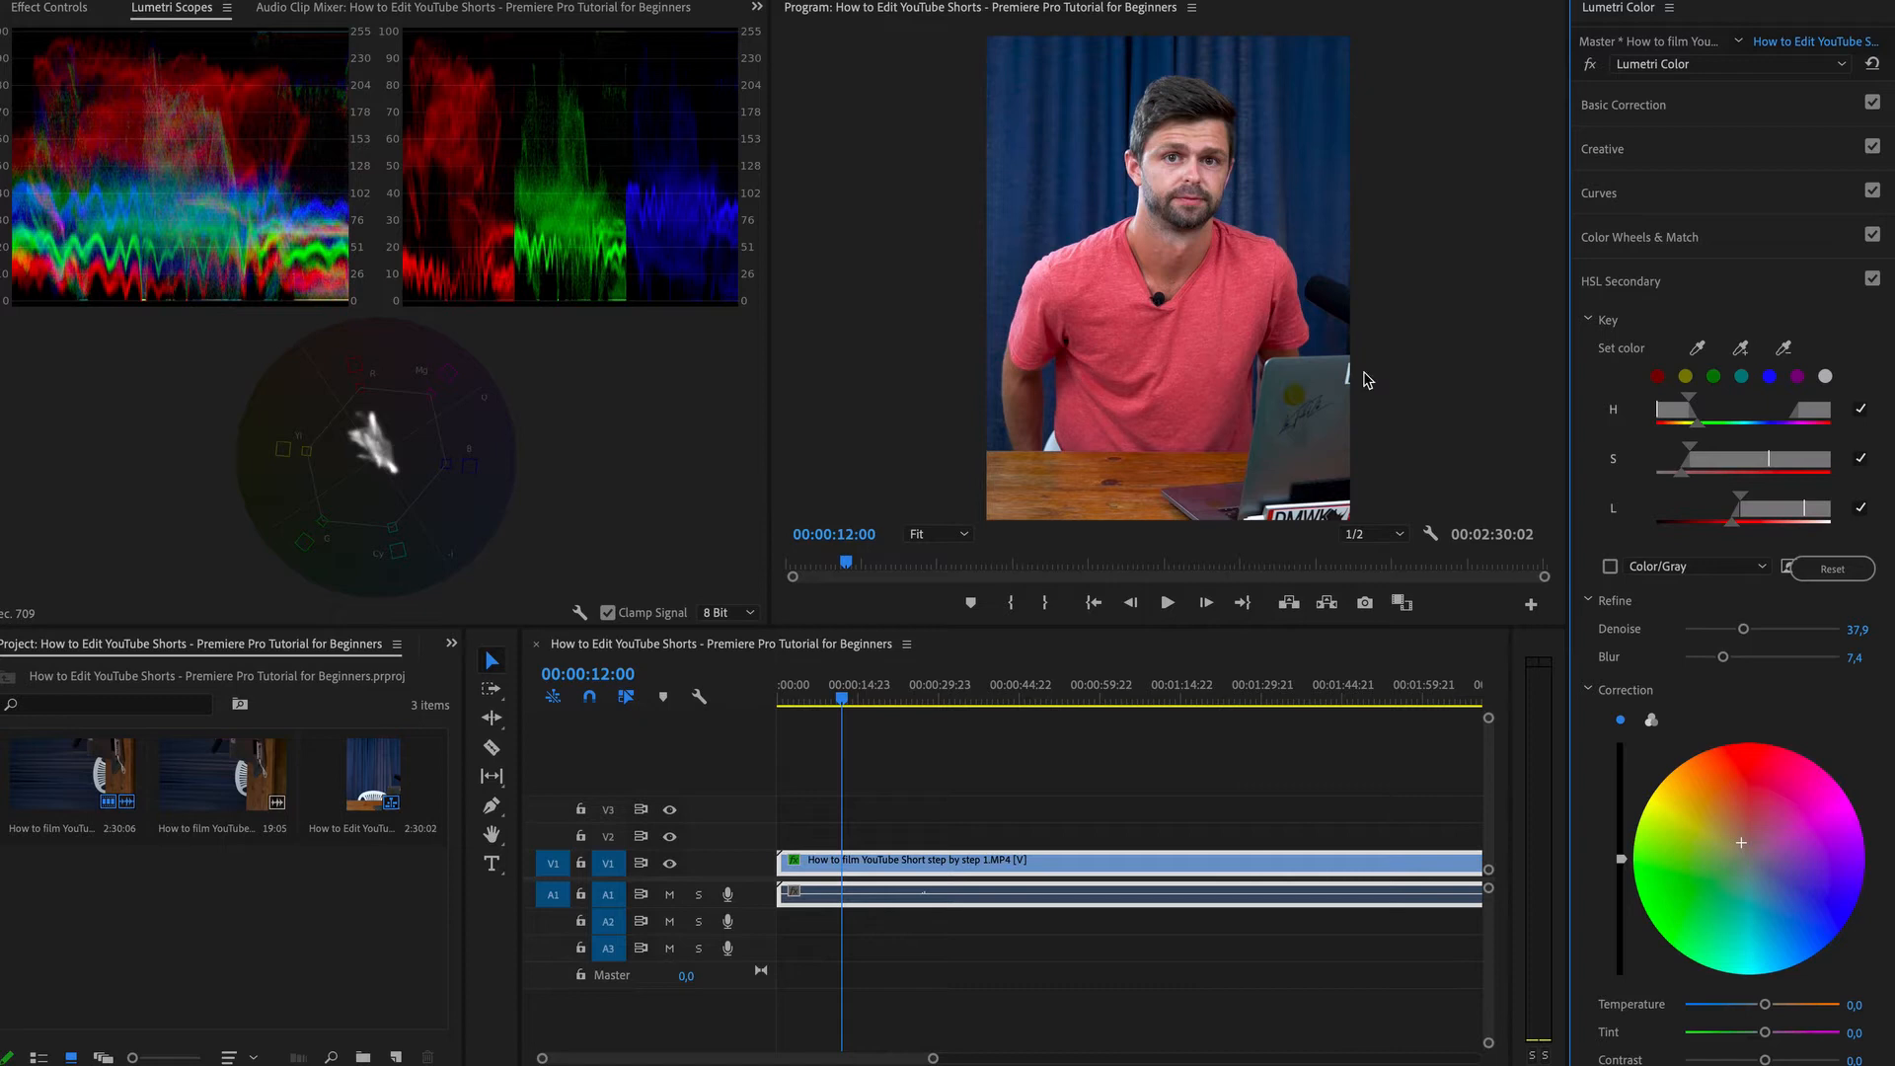
pyautogui.click(1650, 286)
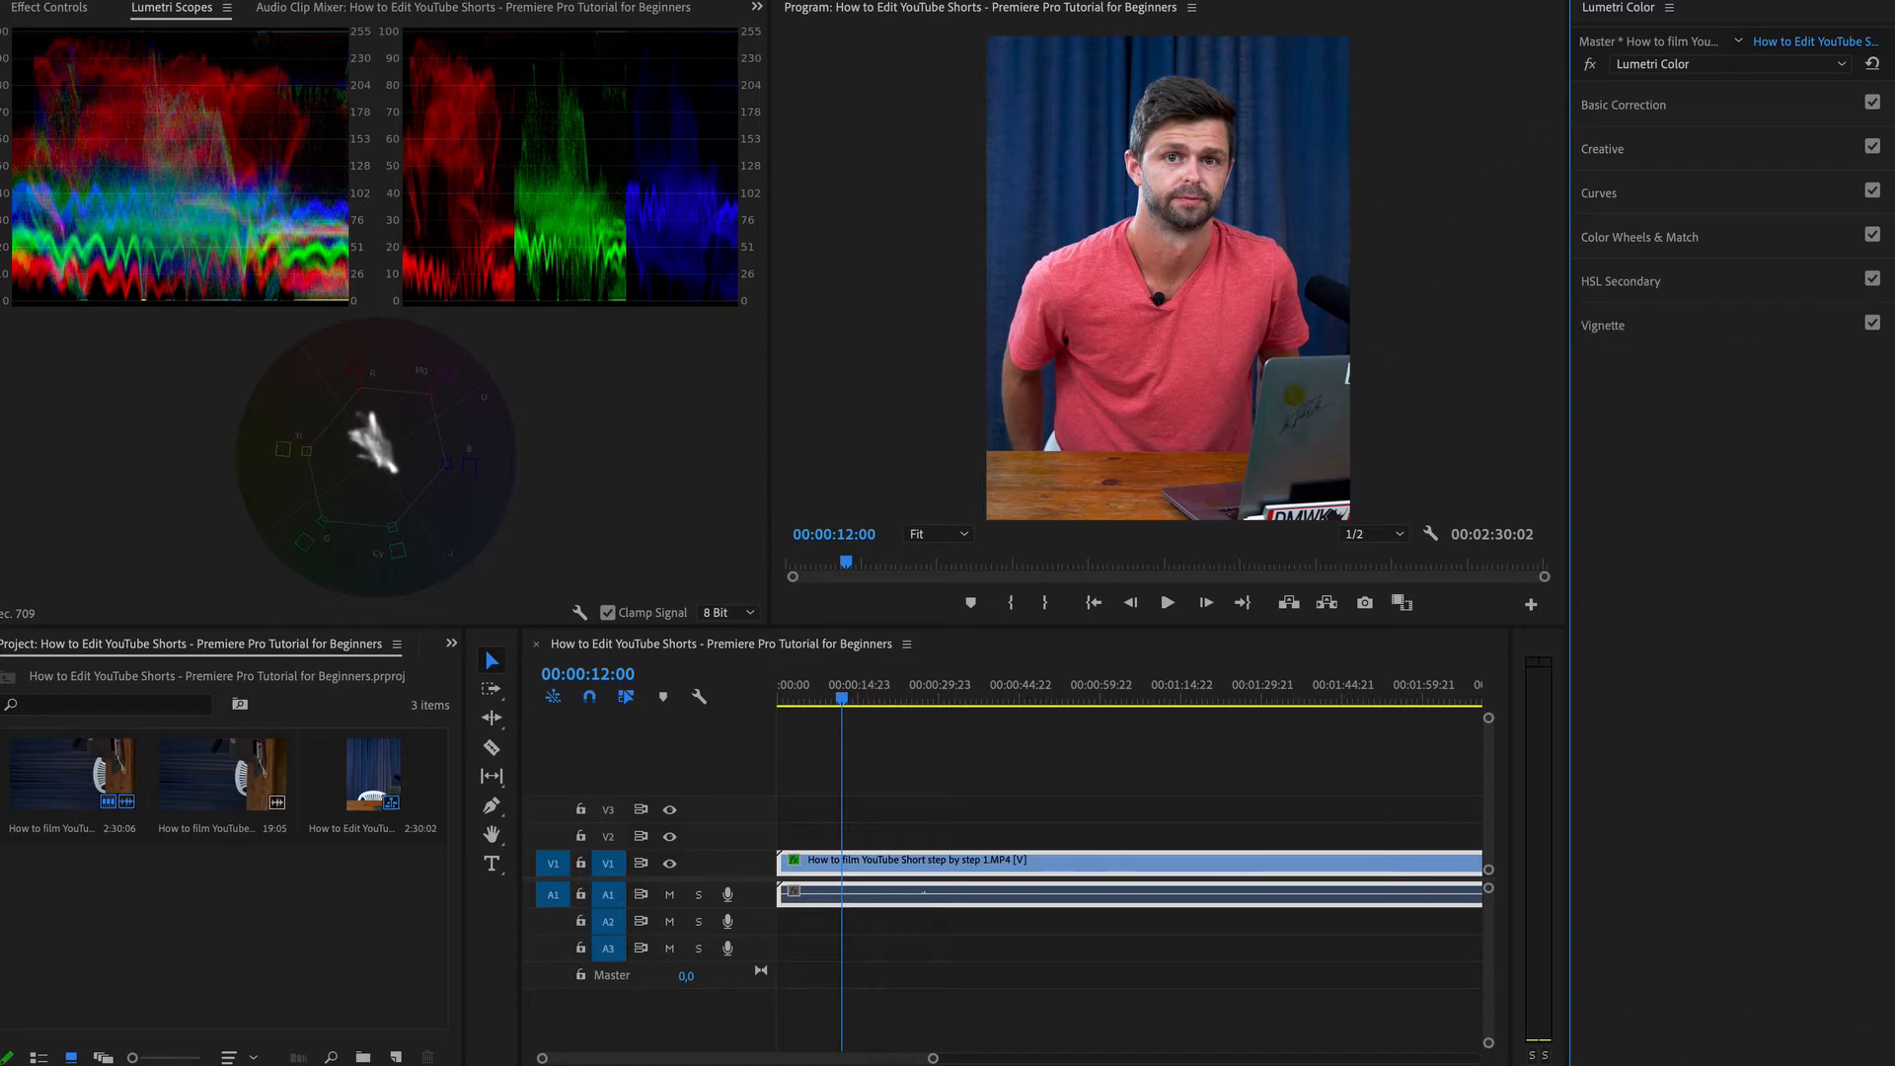
# Switch to the Audio workspace, tag the clip's audio as Dialogue and apply the Balanced Male Voice preset.
pyautogui.hotkey('alt', 'shift', '6')
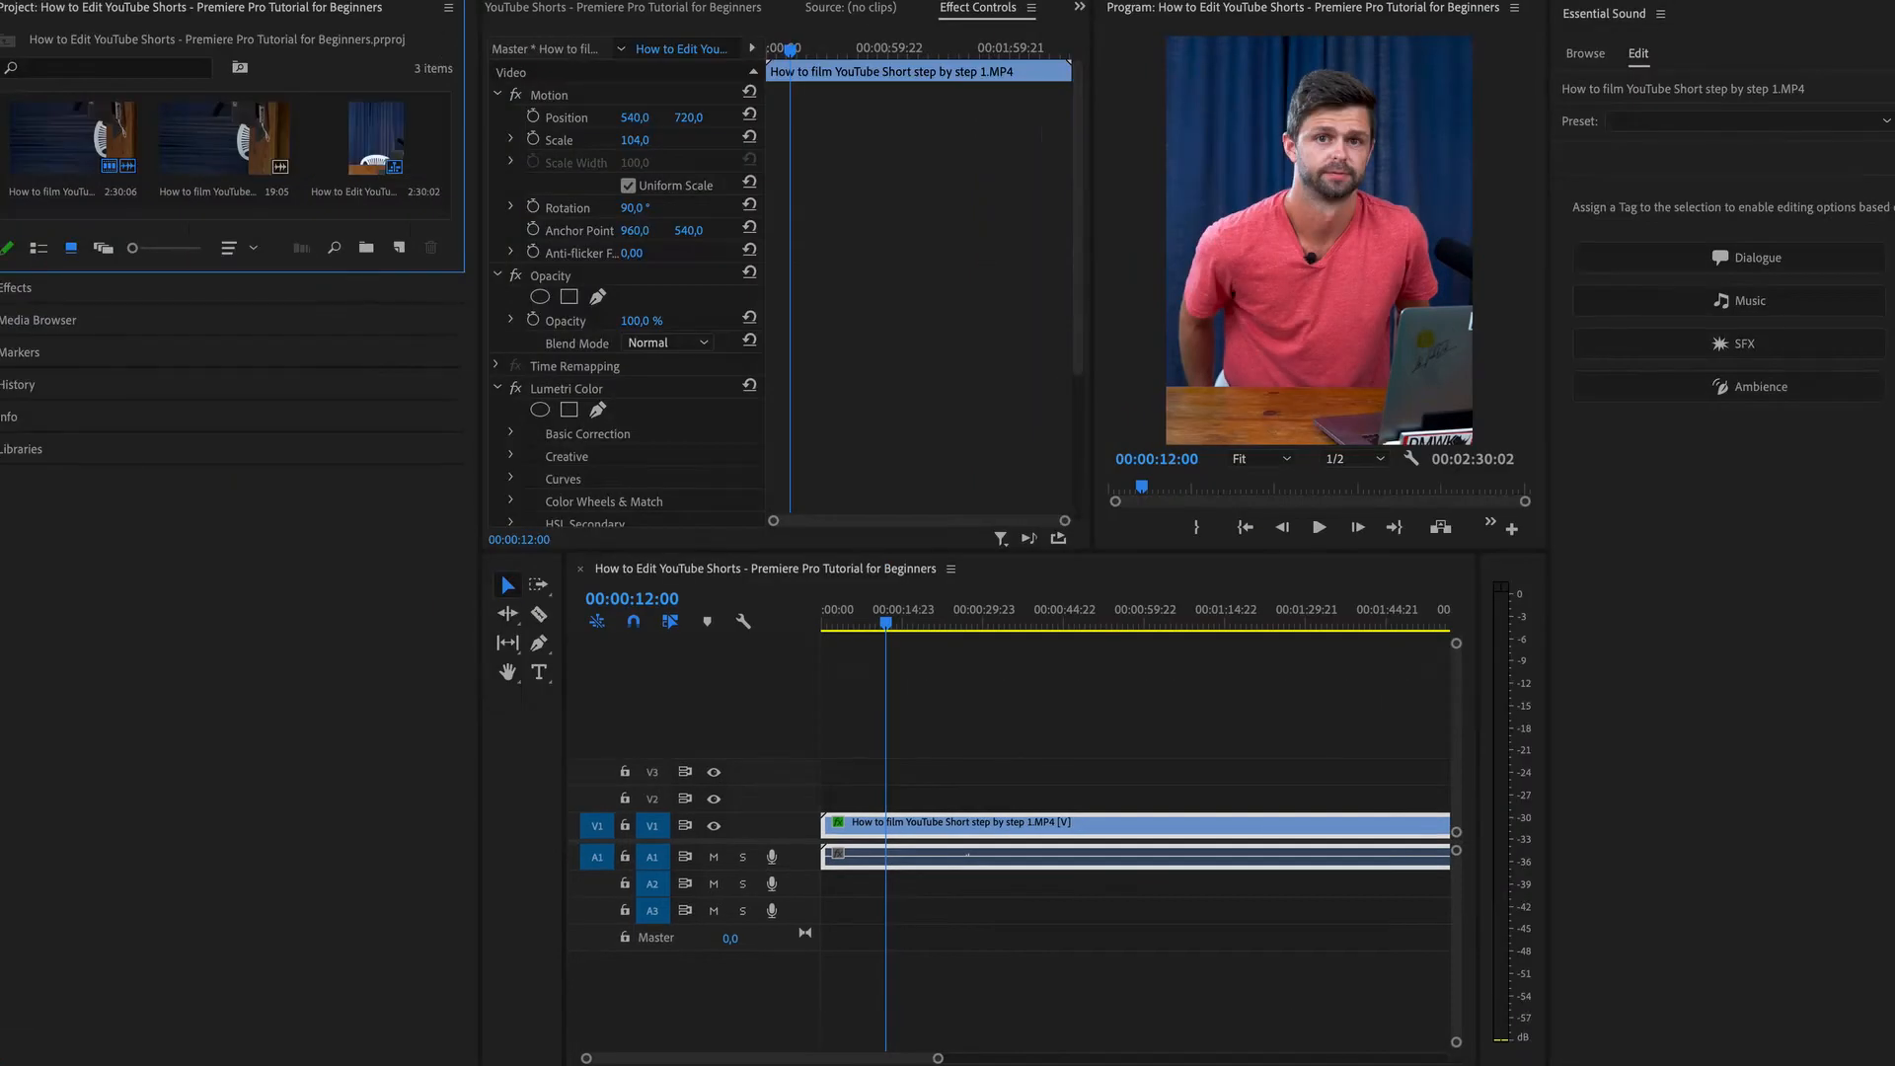
pyautogui.click(992, 858)
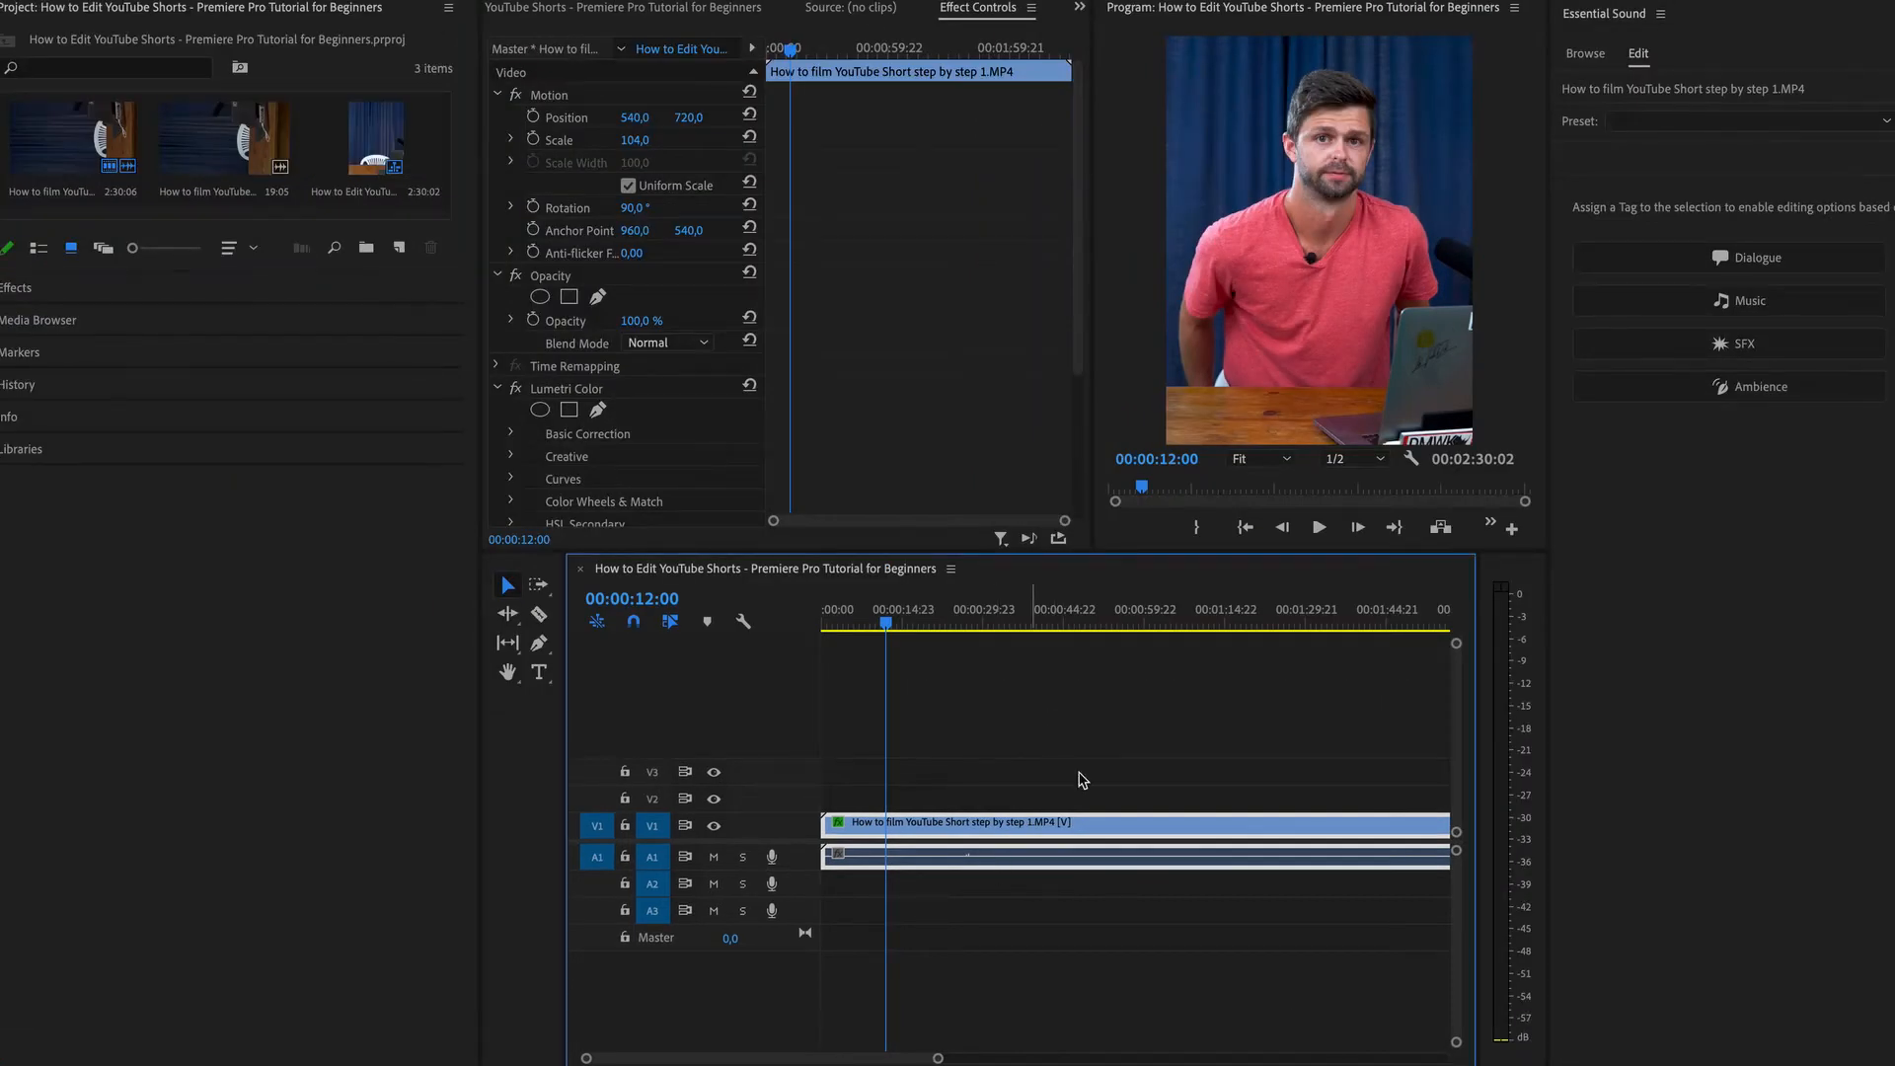
pyautogui.click(1758, 258)
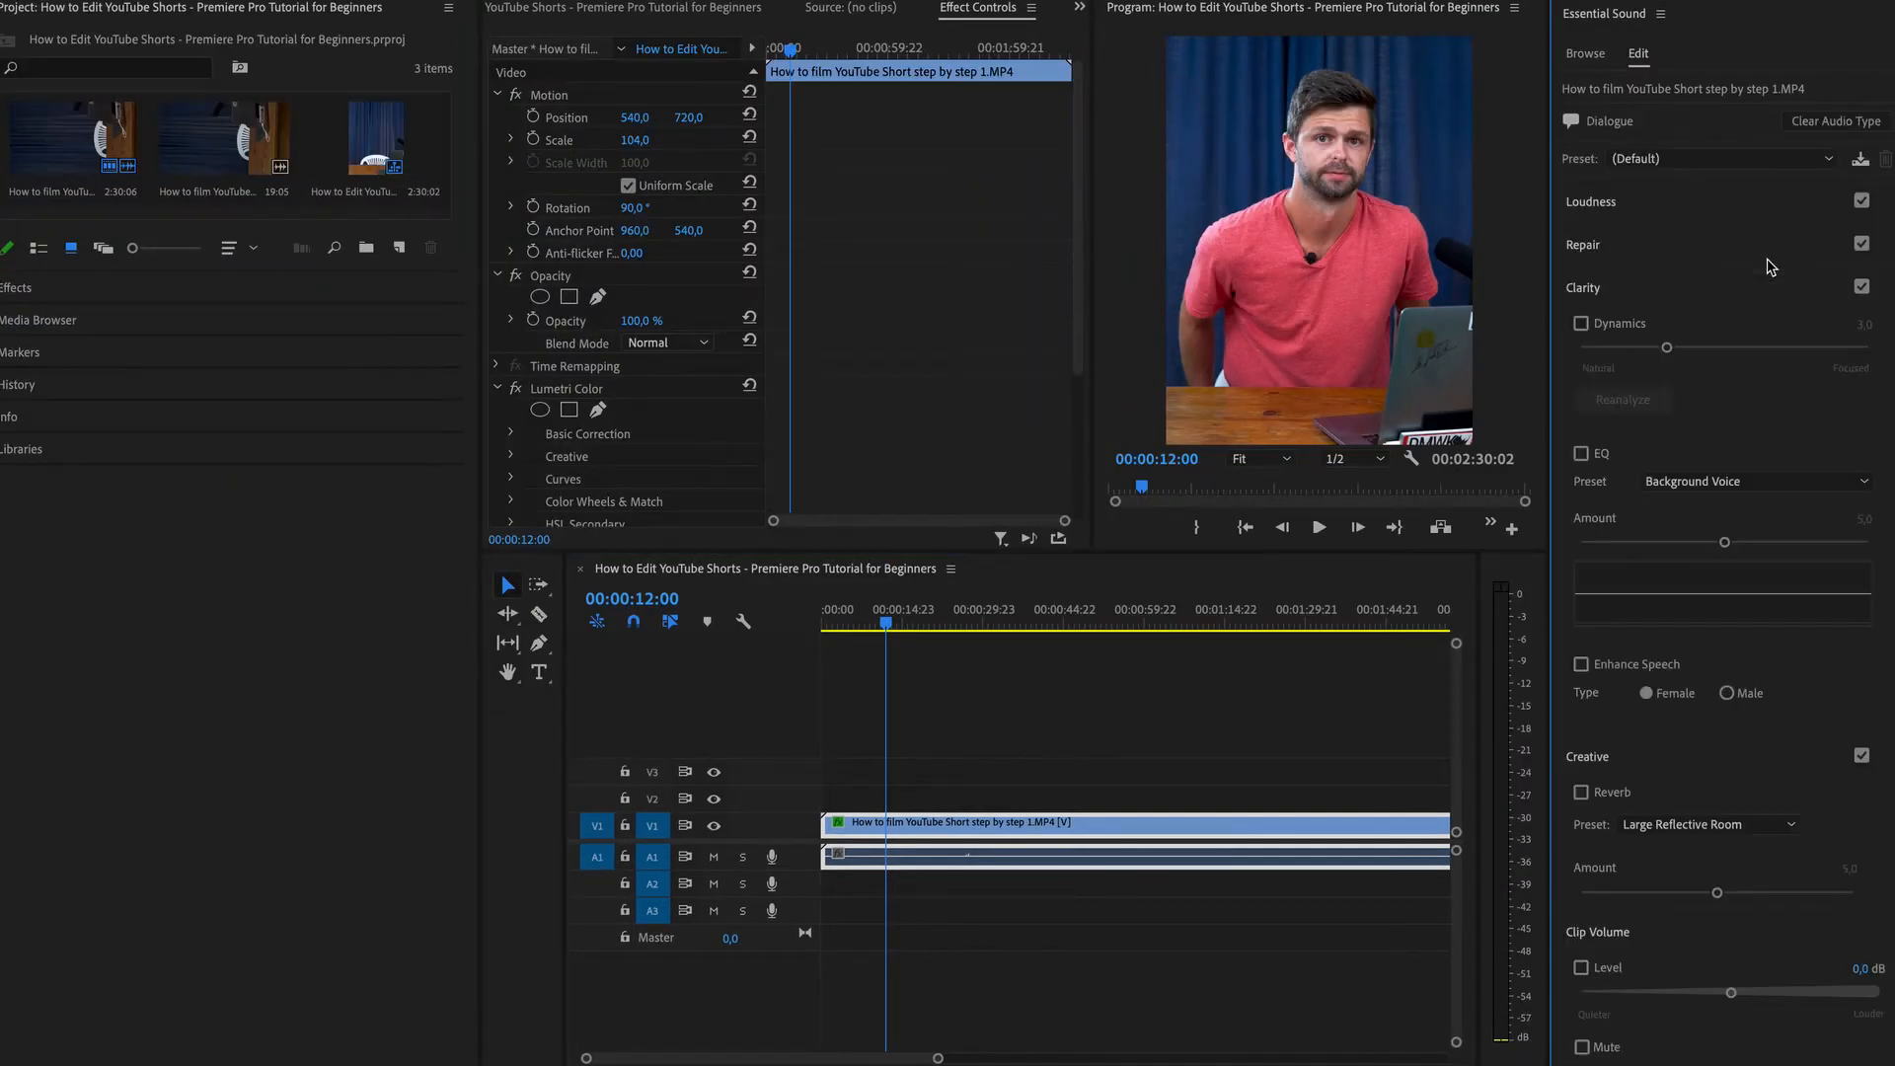
pyautogui.click(1827, 159)
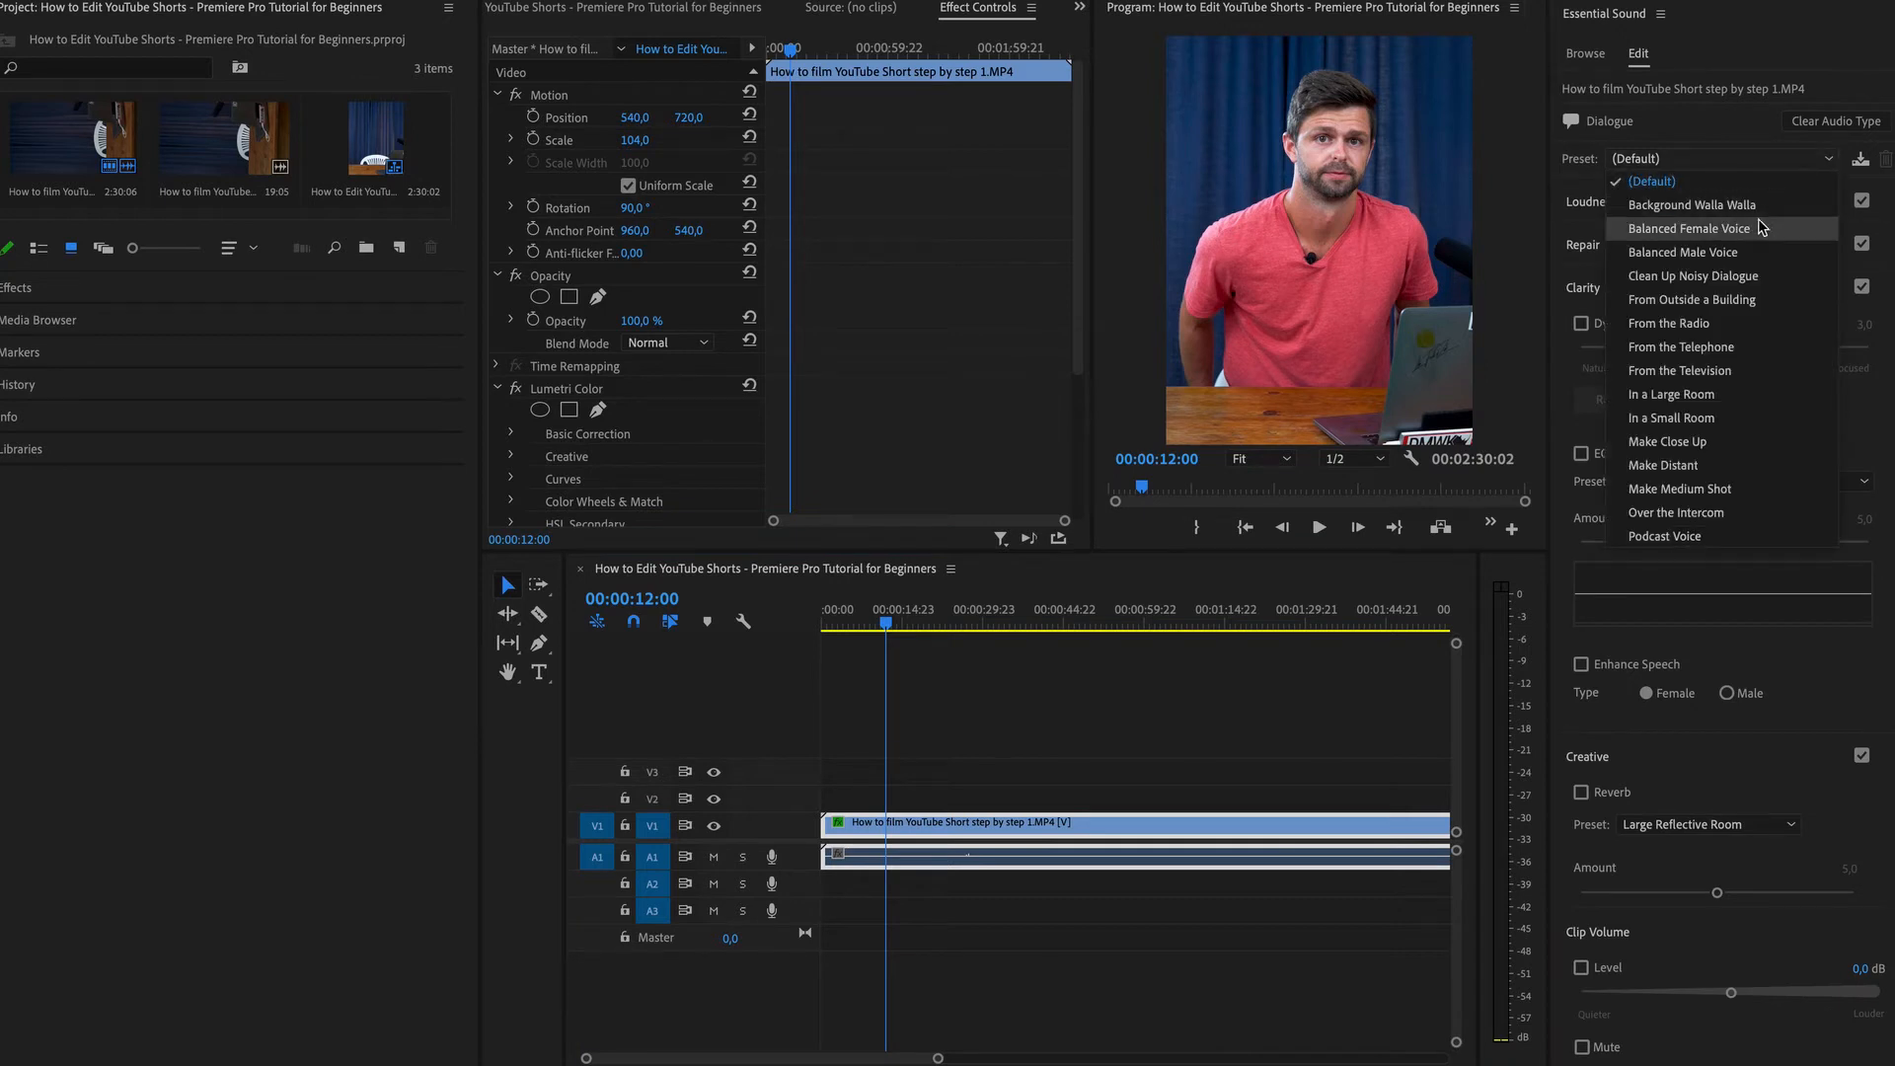
pyautogui.click(1740, 254)
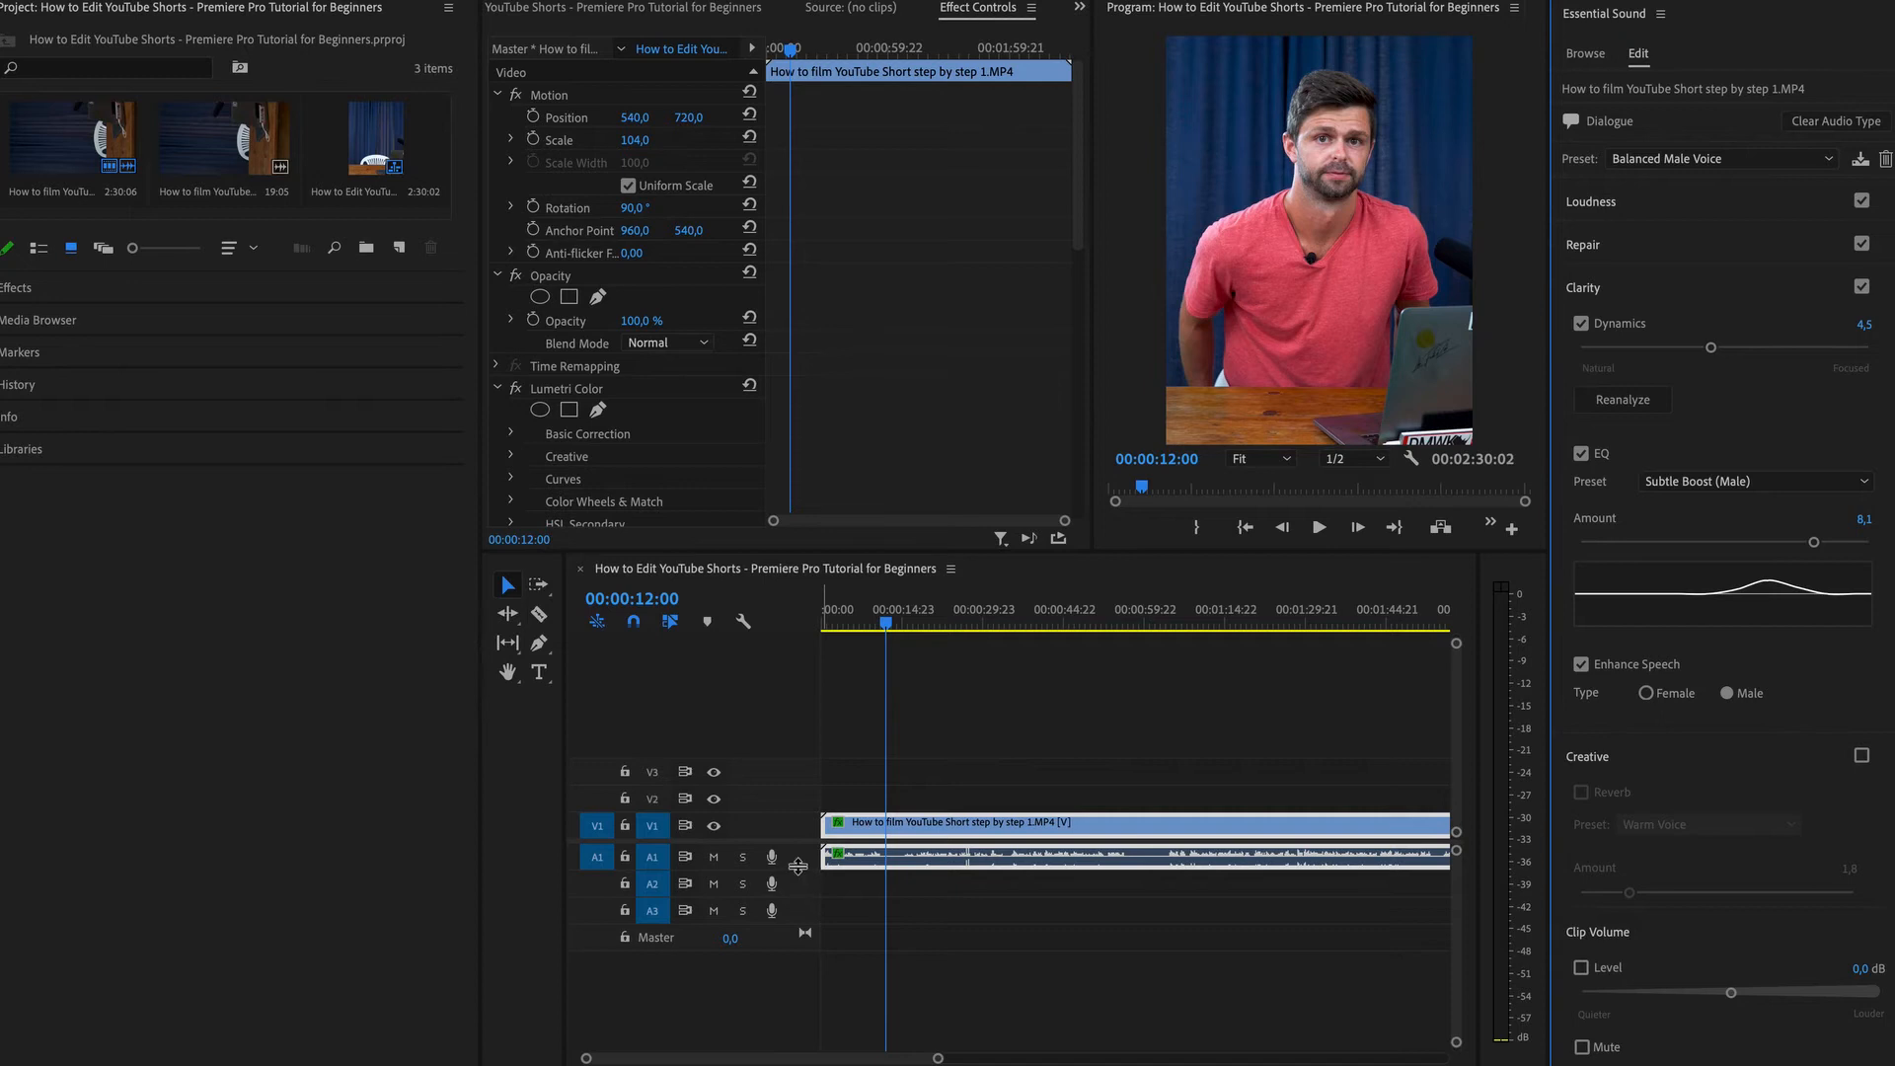
# Enlarge audio track A1 and play the sequence from about 00:00:17:04 to listen to the result.
pyautogui.moveTo(799, 871); pyautogui.dragTo(795, 951)
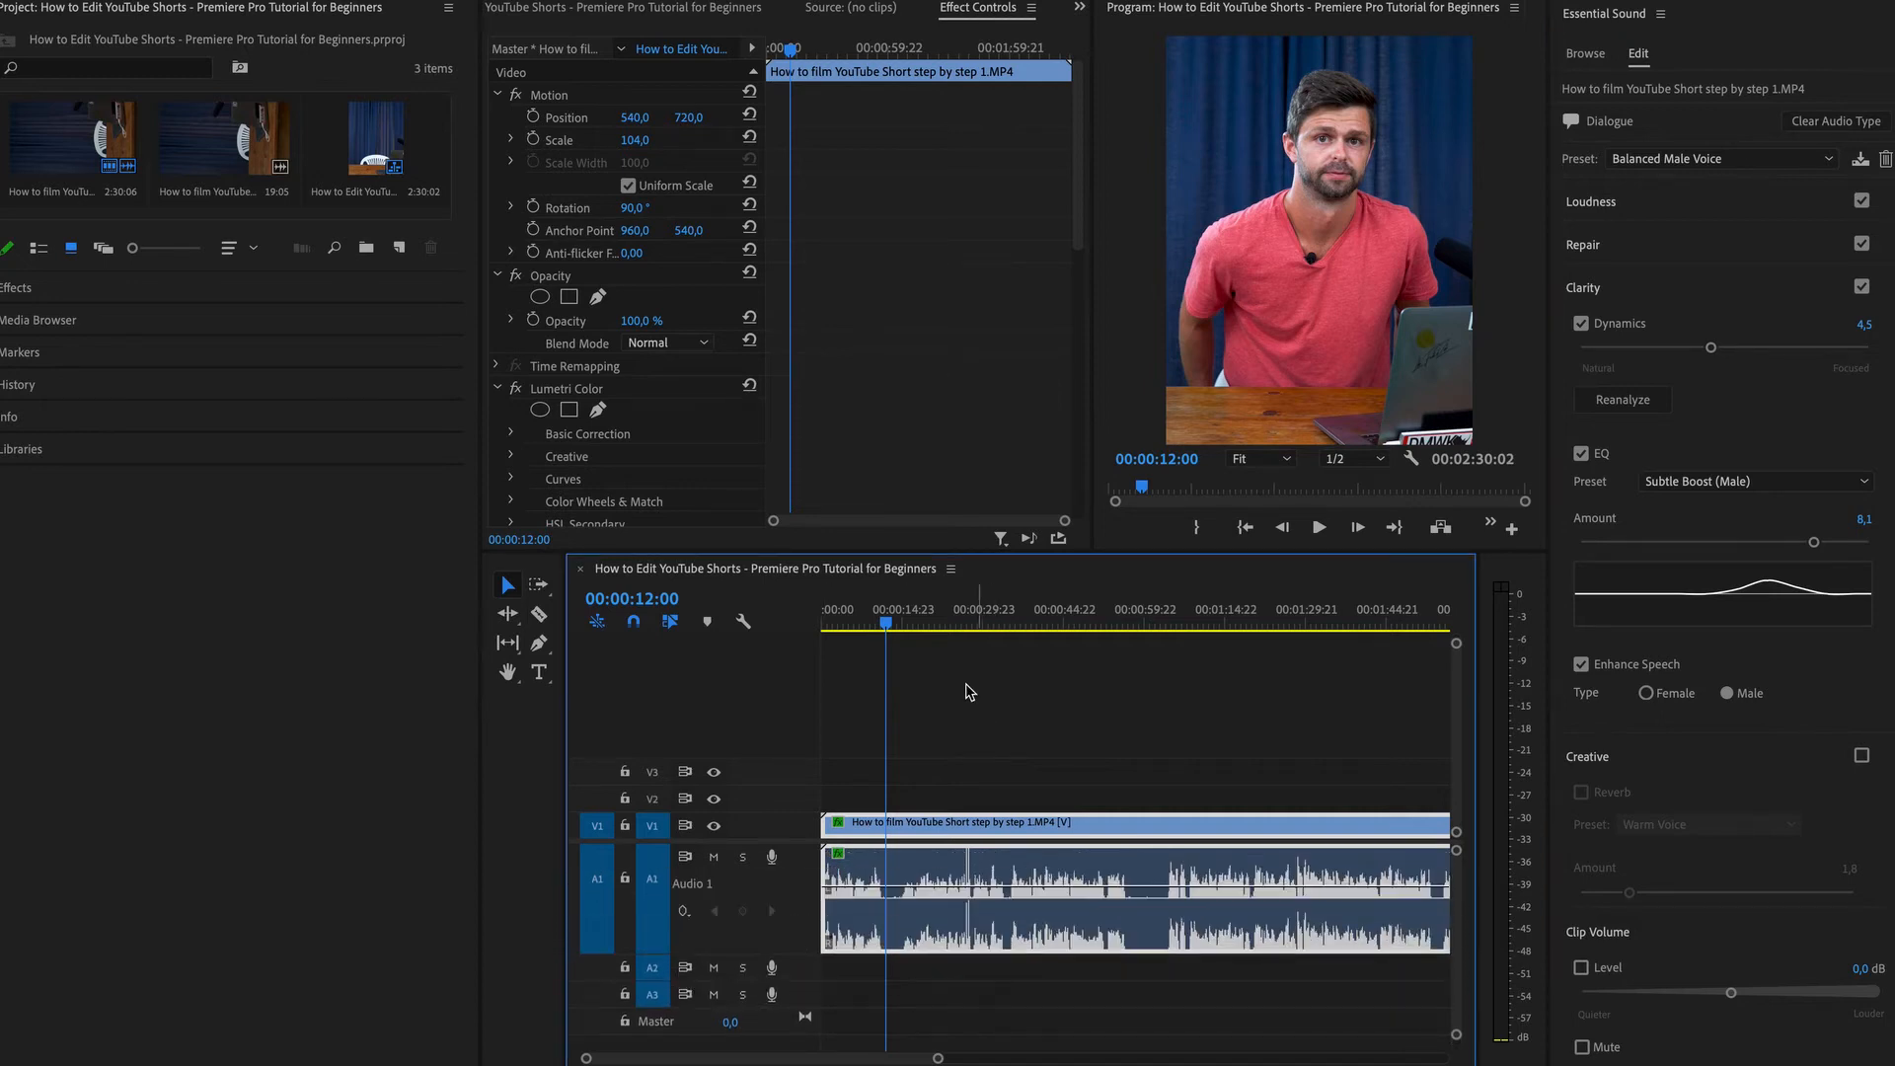
pyautogui.click(914, 620)
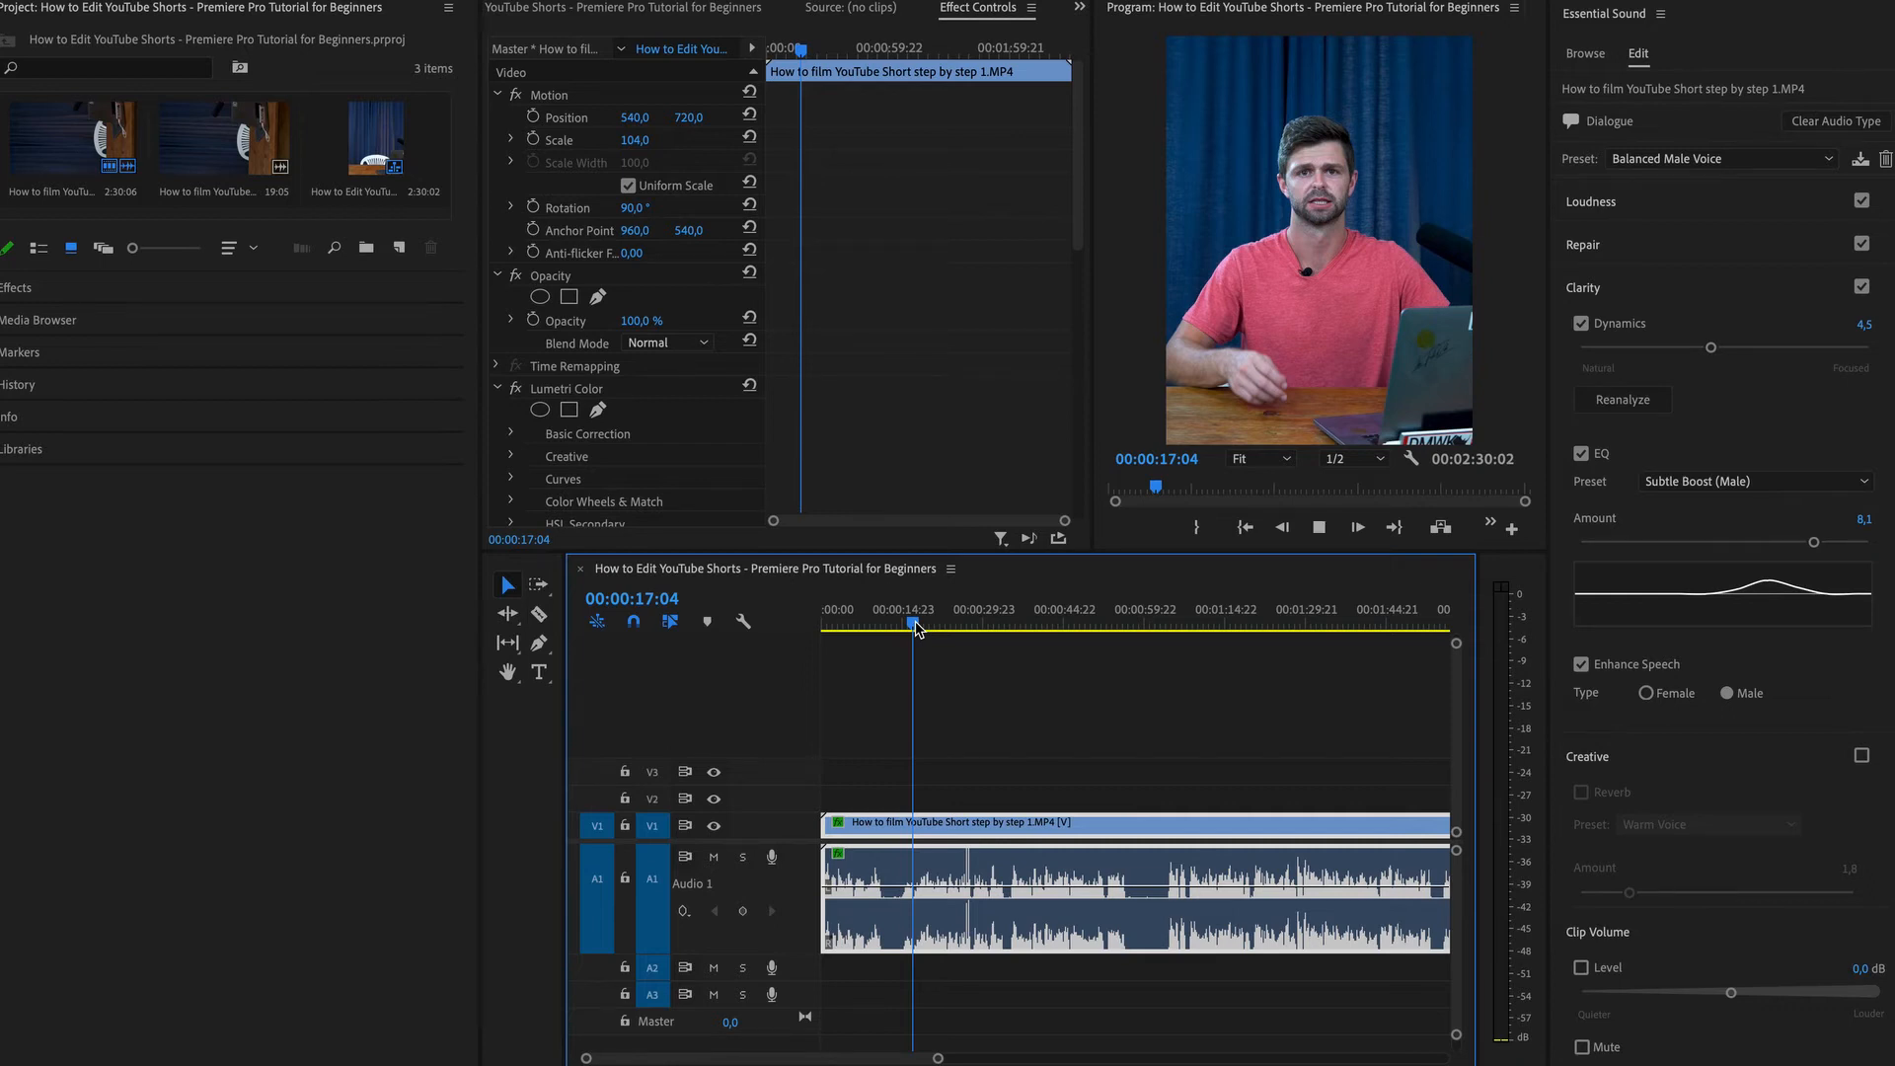
pyautogui.press('space')
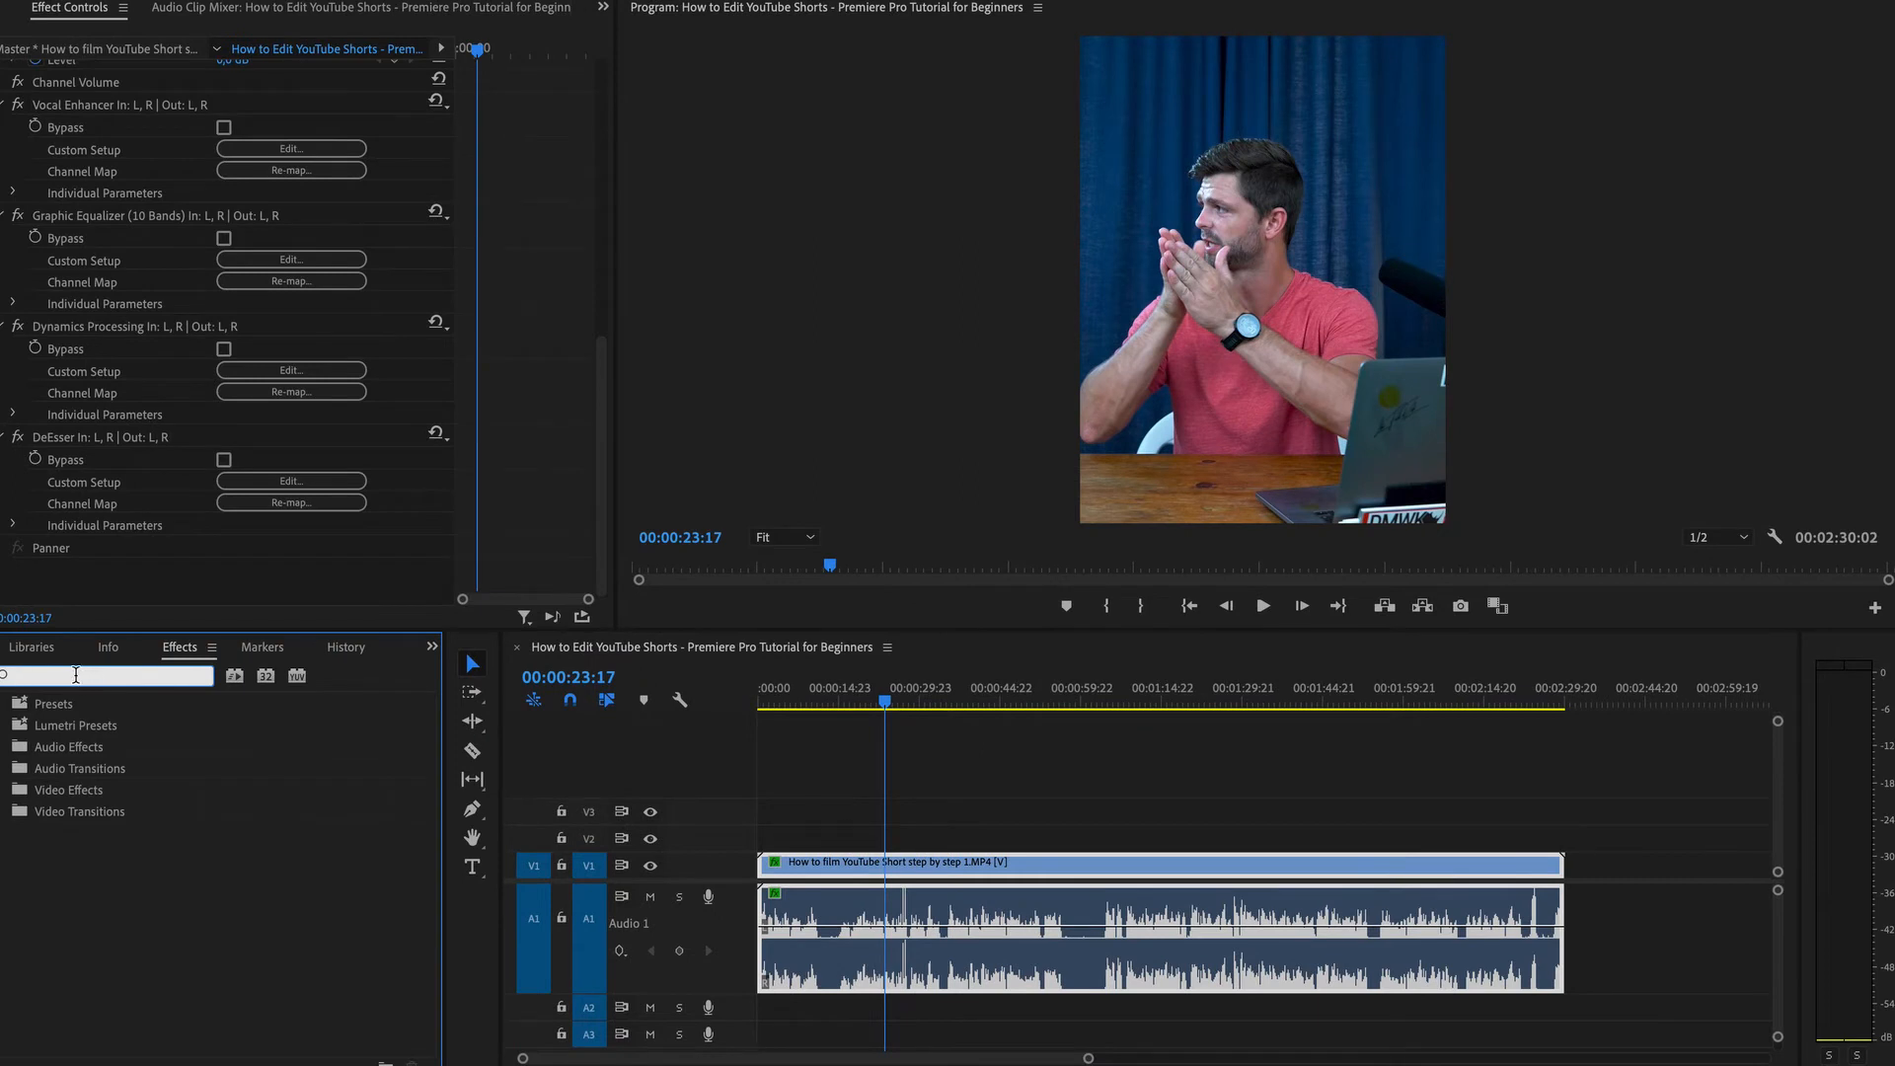
# Search the effects for DeNoise and apply it to the audio clip.
pyautogui.write('den')
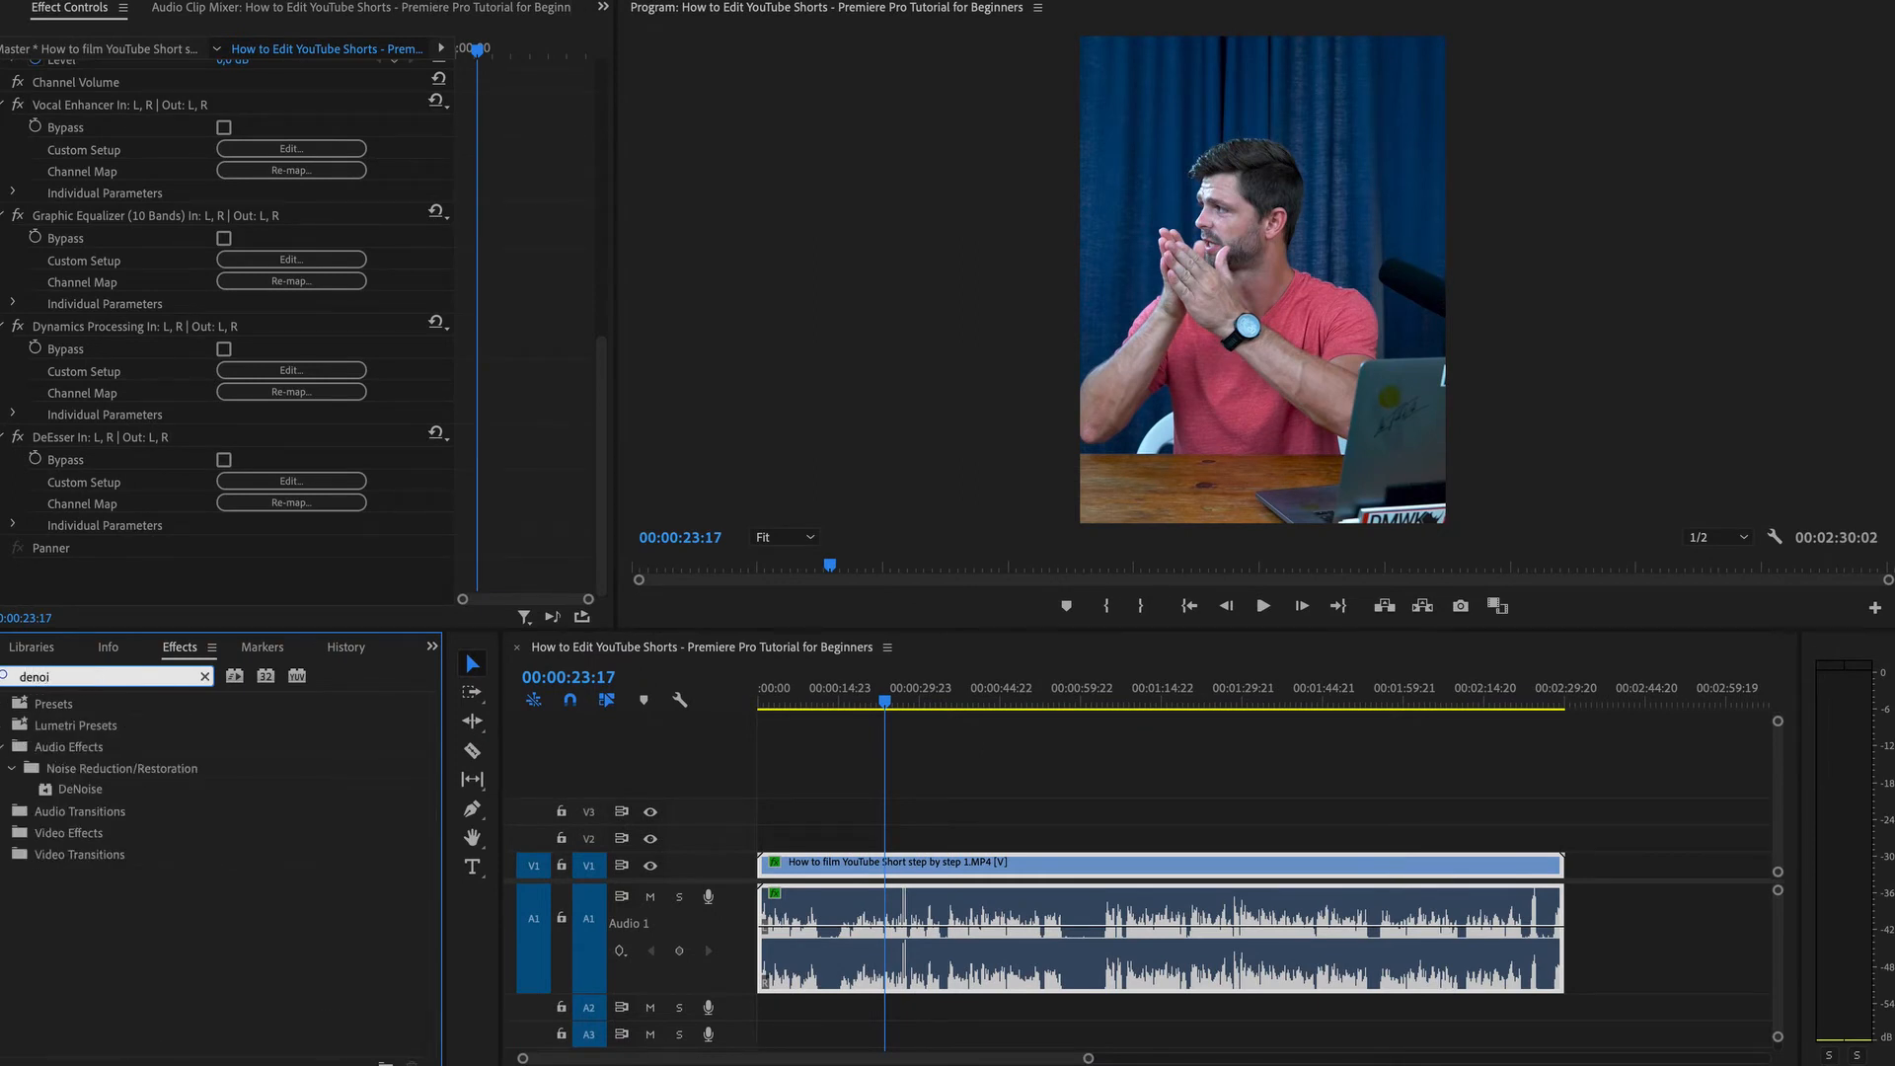
pyautogui.write('oi')
pyautogui.moveTo(71, 789); pyautogui.dragTo(842, 951)
# Search the effects for hard and apply the Hard Limiter to the audio clip.
pyautogui.press('BackSpace')
pyautogui.press('BackSpace')
pyautogui.press('BackSpace')
pyautogui.press('BackSpace')
pyautogui.press('BackSpace')
pyautogui.write('hard')
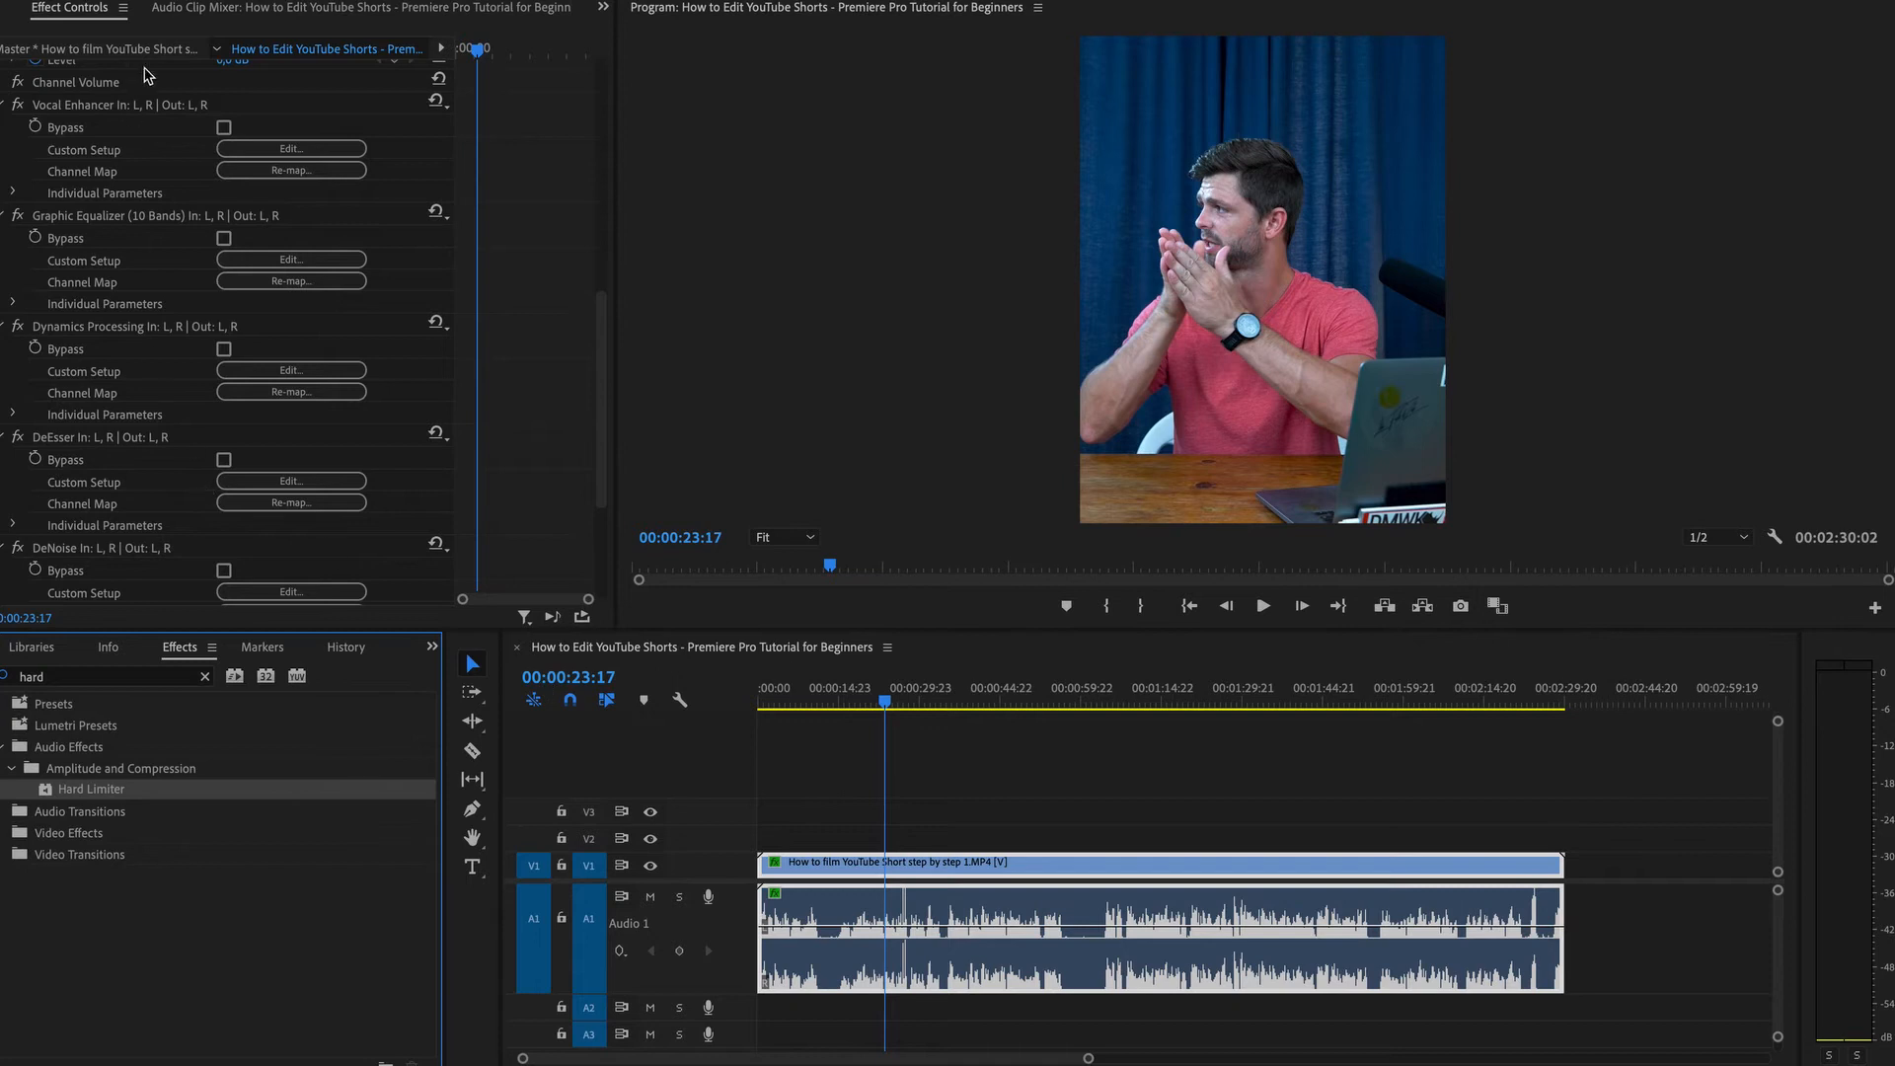
# Open the DeNoise custom setup, change its processing focus, and close the editor.
pyautogui.scroll(-3, 148, 439)
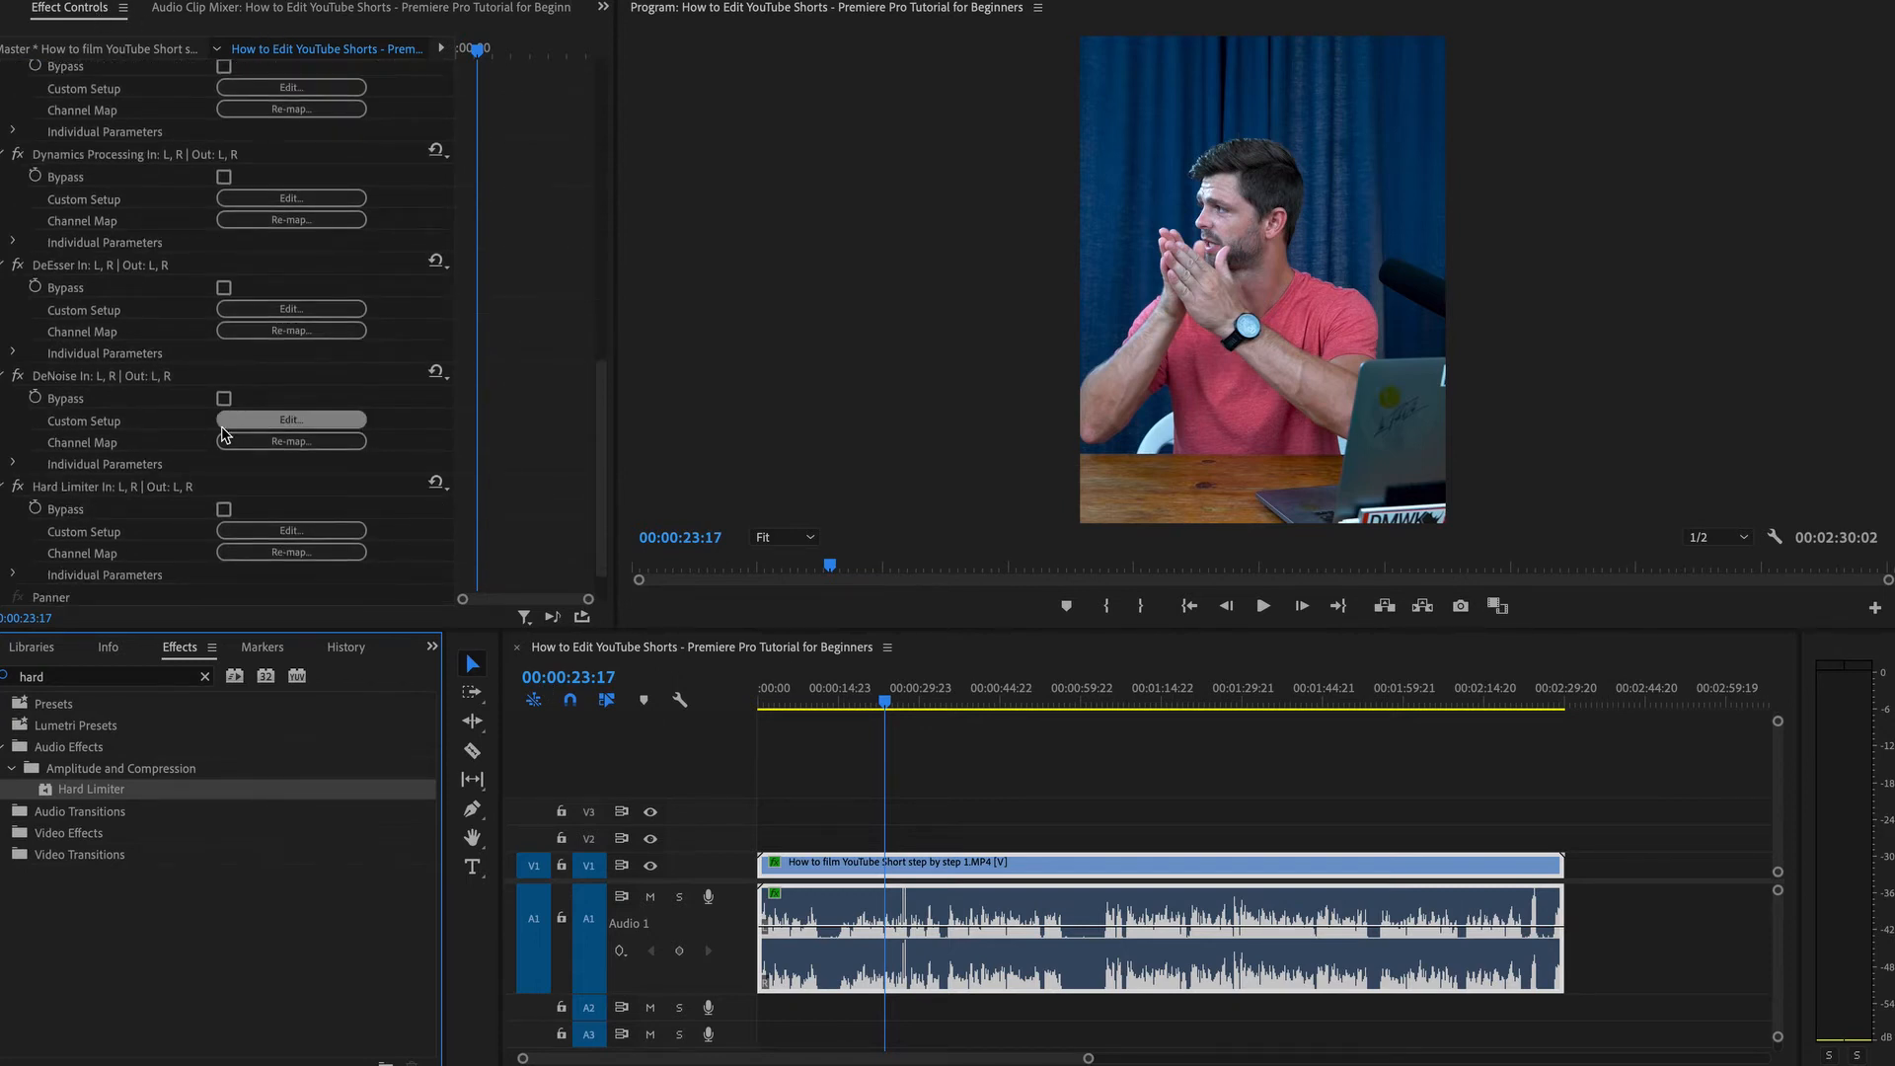
pyautogui.click(273, 420)
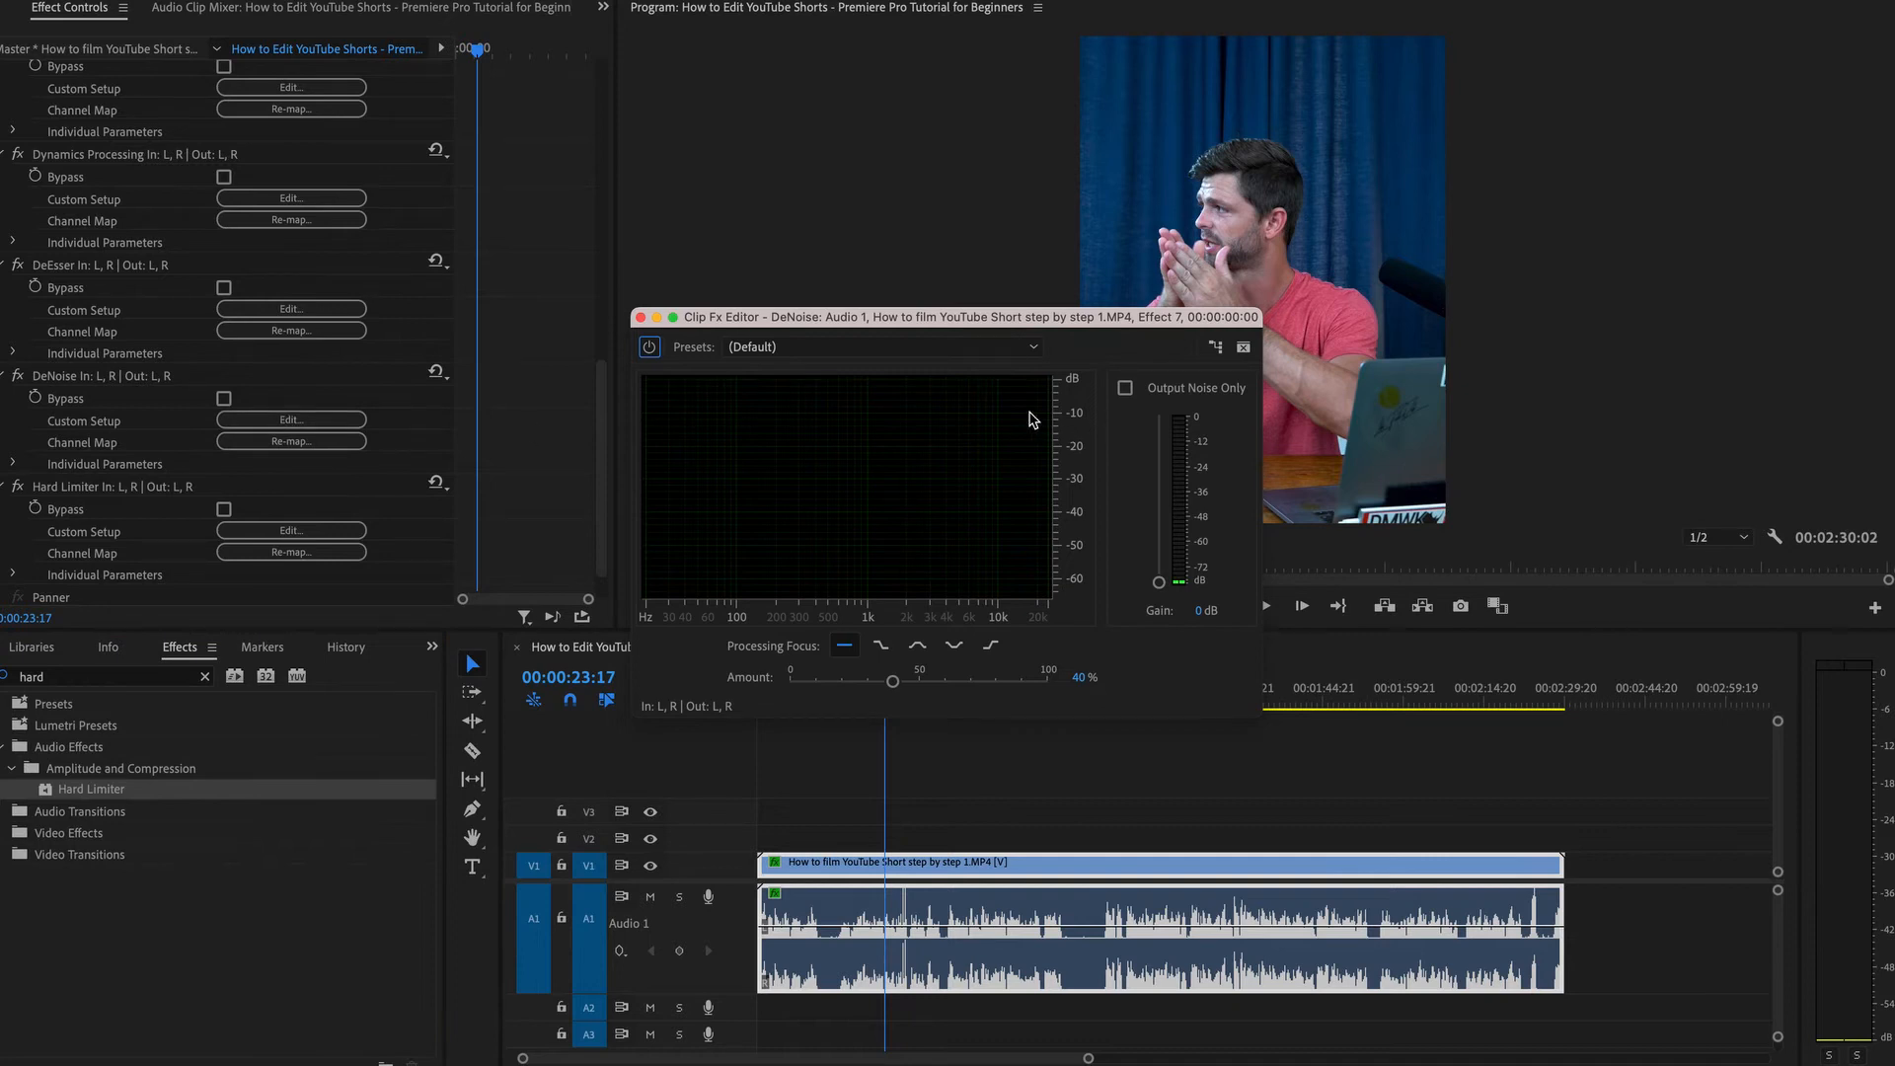
pyautogui.click(955, 647)
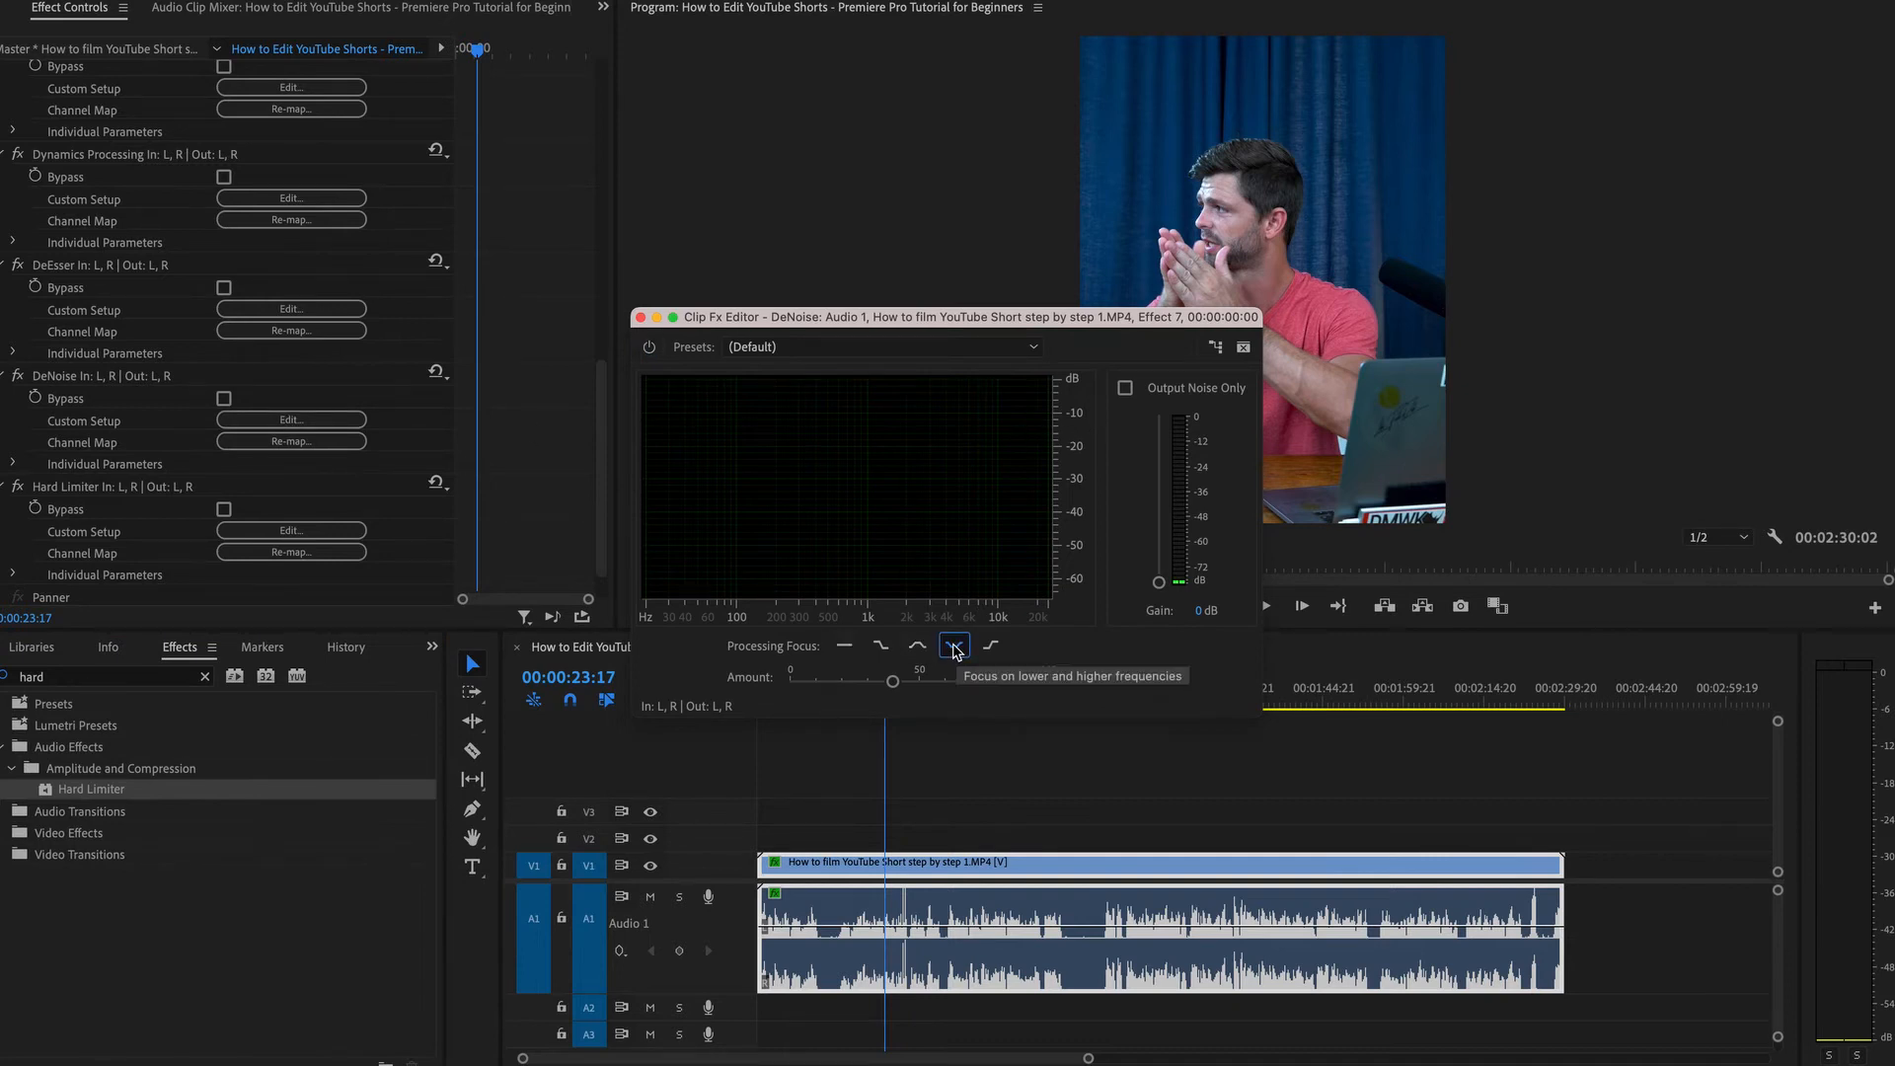
pyautogui.click(640, 317)
# Open the Hard Limiter custom setup, set Maximum Amplitude to -3 dB, and close the editor.
pyautogui.click(273, 533)
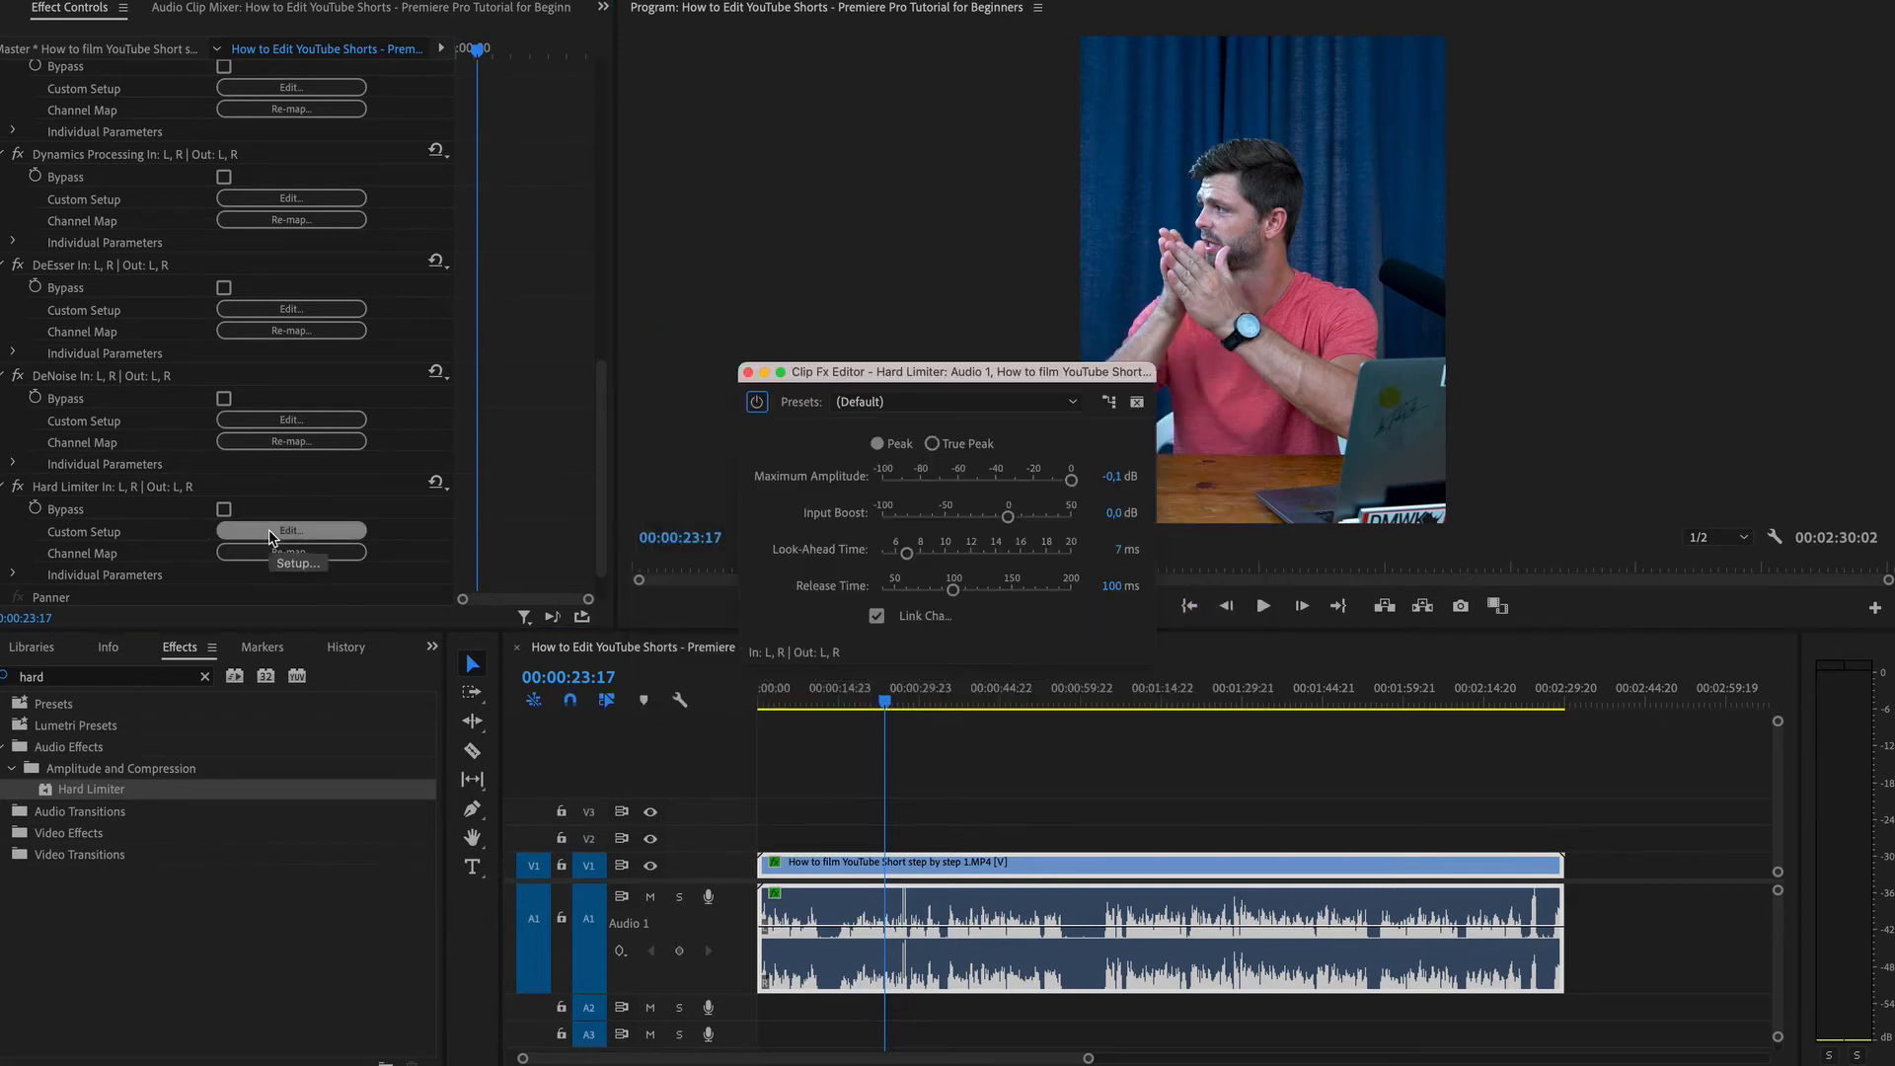
pyautogui.click(1113, 476)
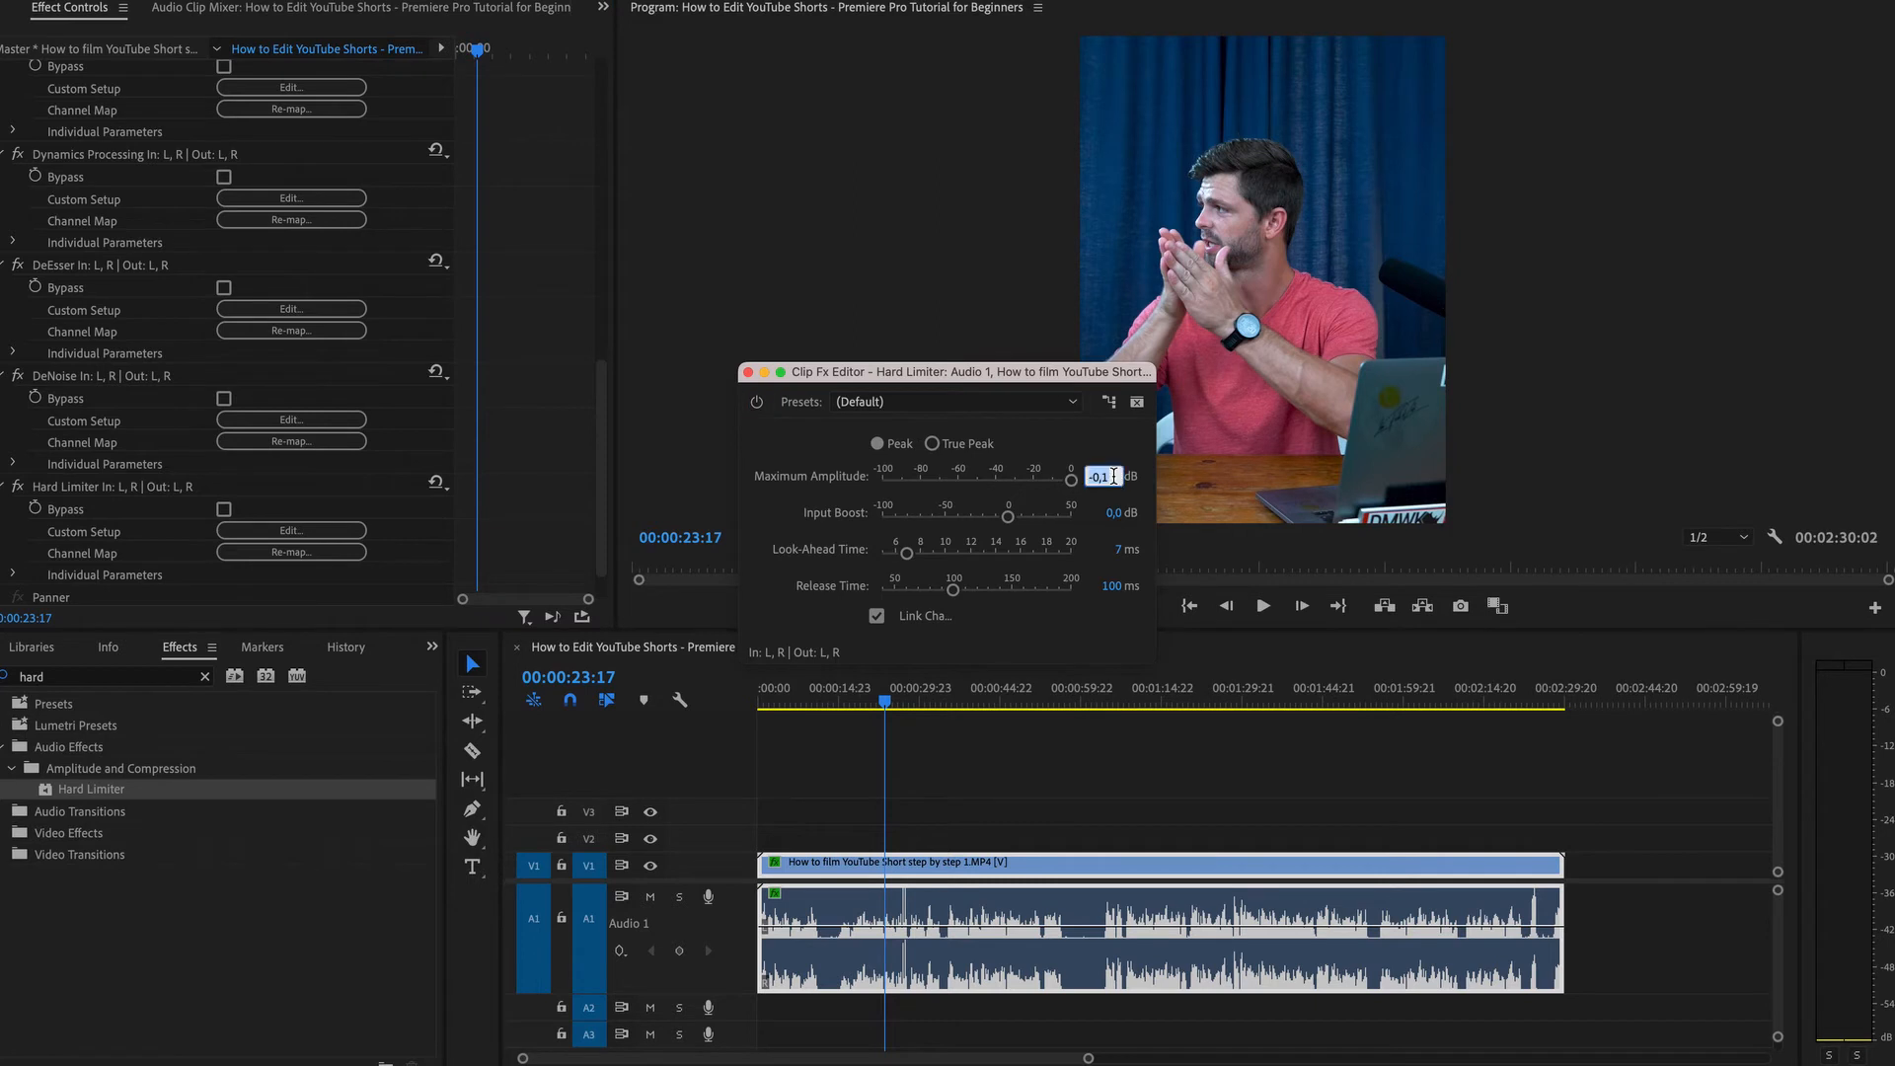
pyautogui.write('-3')
pyautogui.press('Return')
pyautogui.click(747, 373)
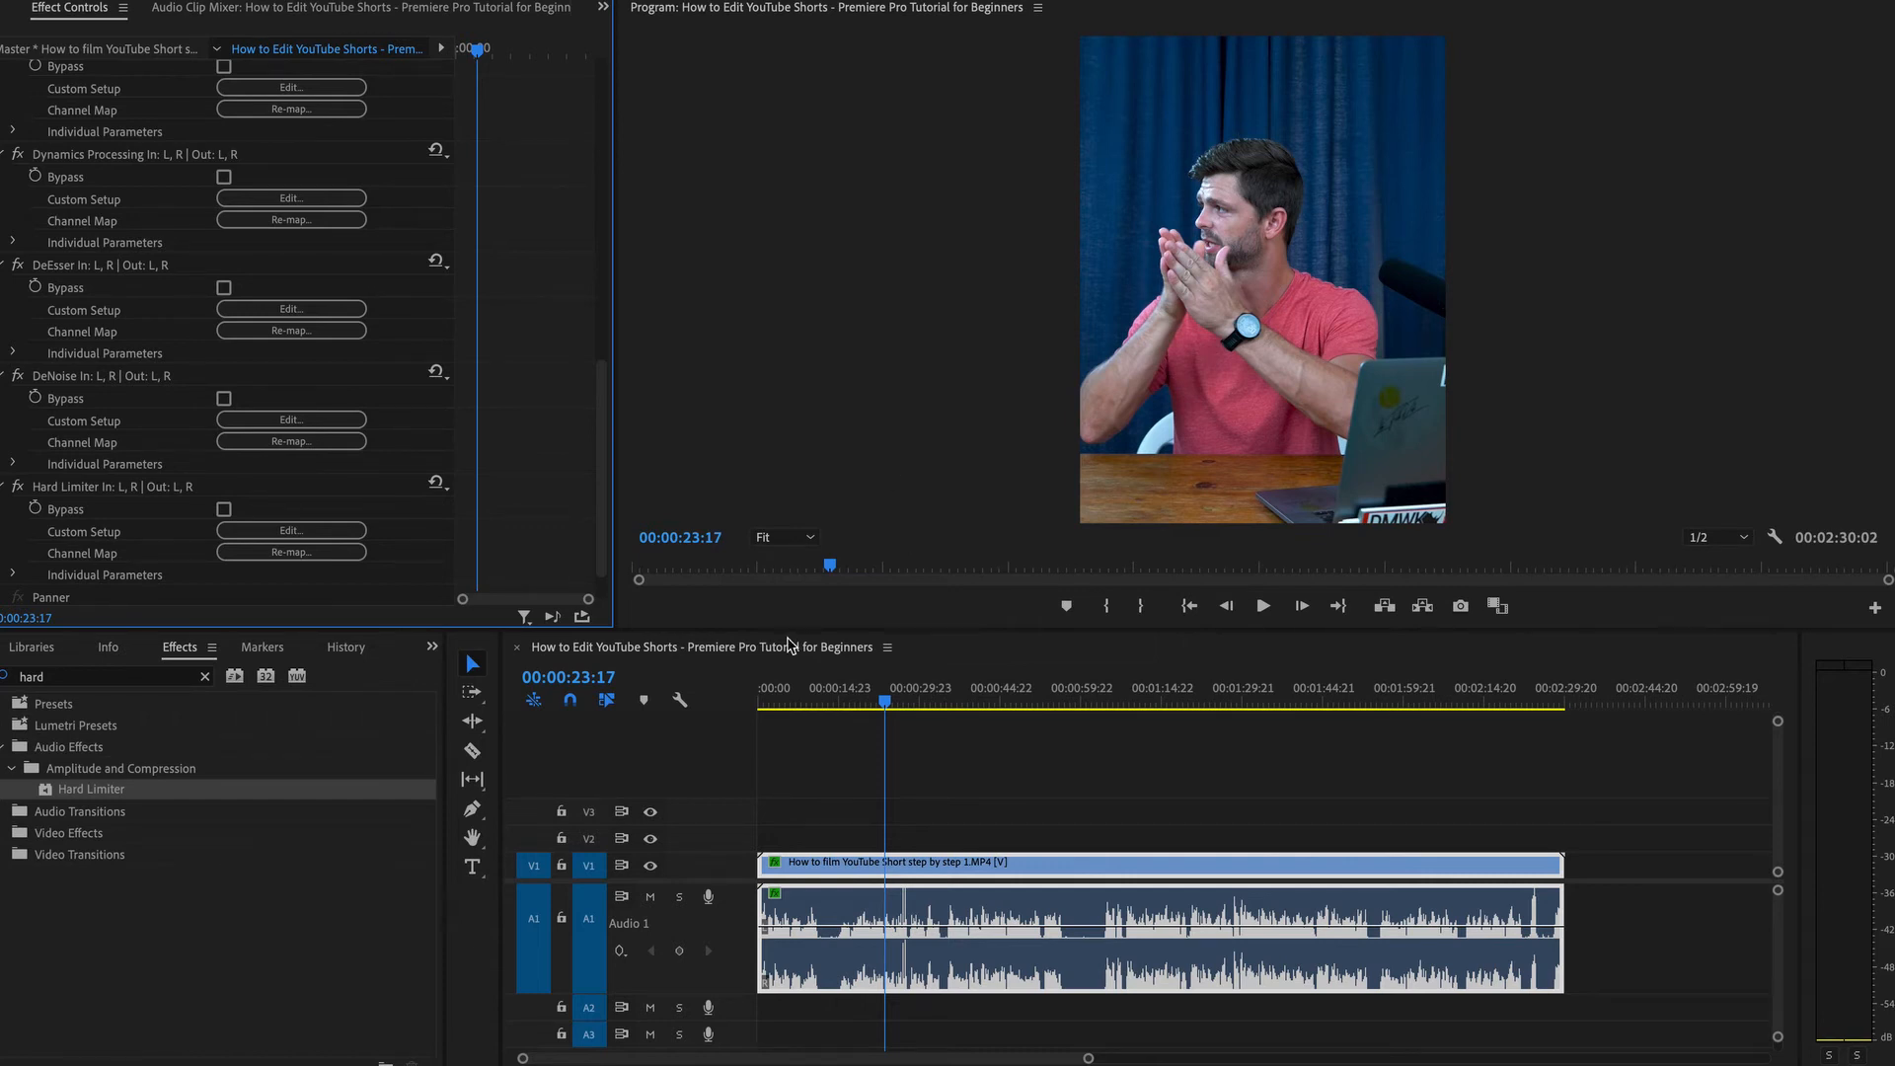
# Back in Lumetri Color's Basic Correction, set Temperature to 6.2.
pyautogui.moveTo(887, 706); pyautogui.dragTo(896, 707)
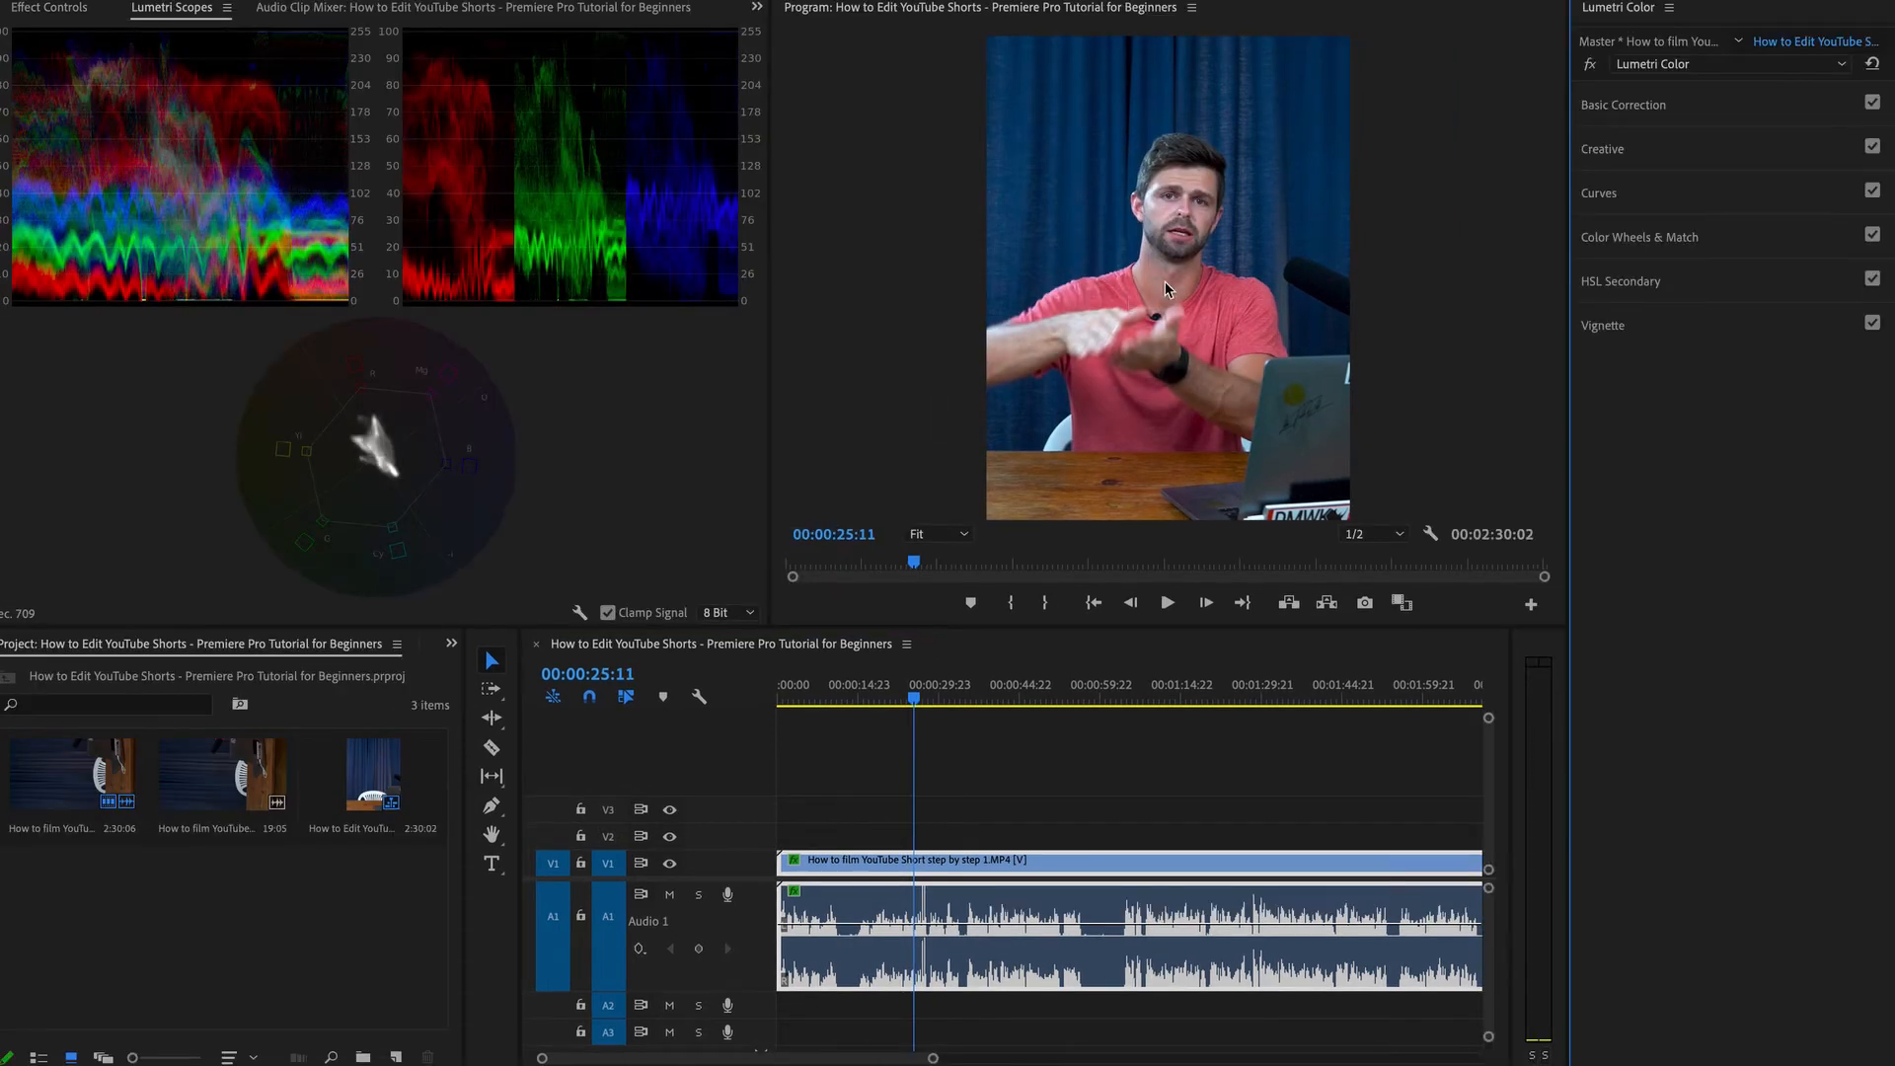
pyautogui.click(1645, 106)
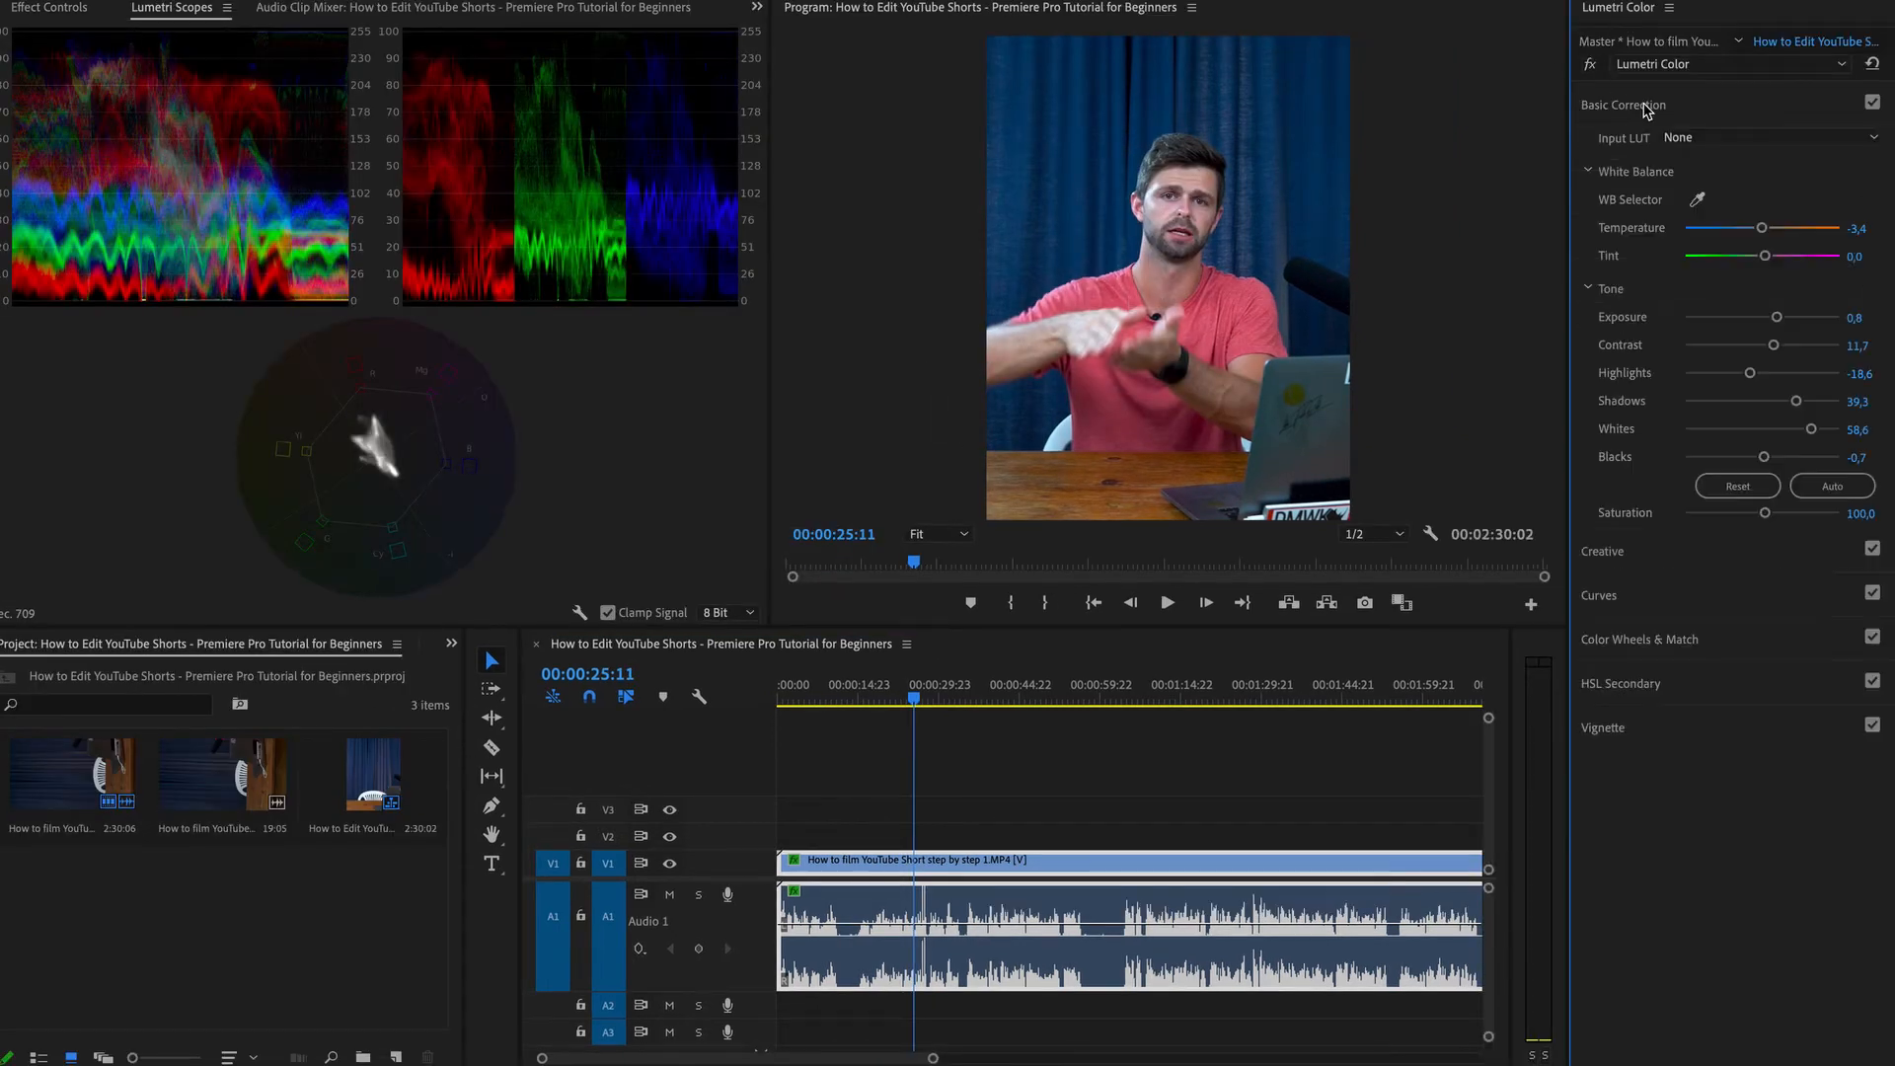
pyautogui.click(1763, 229)
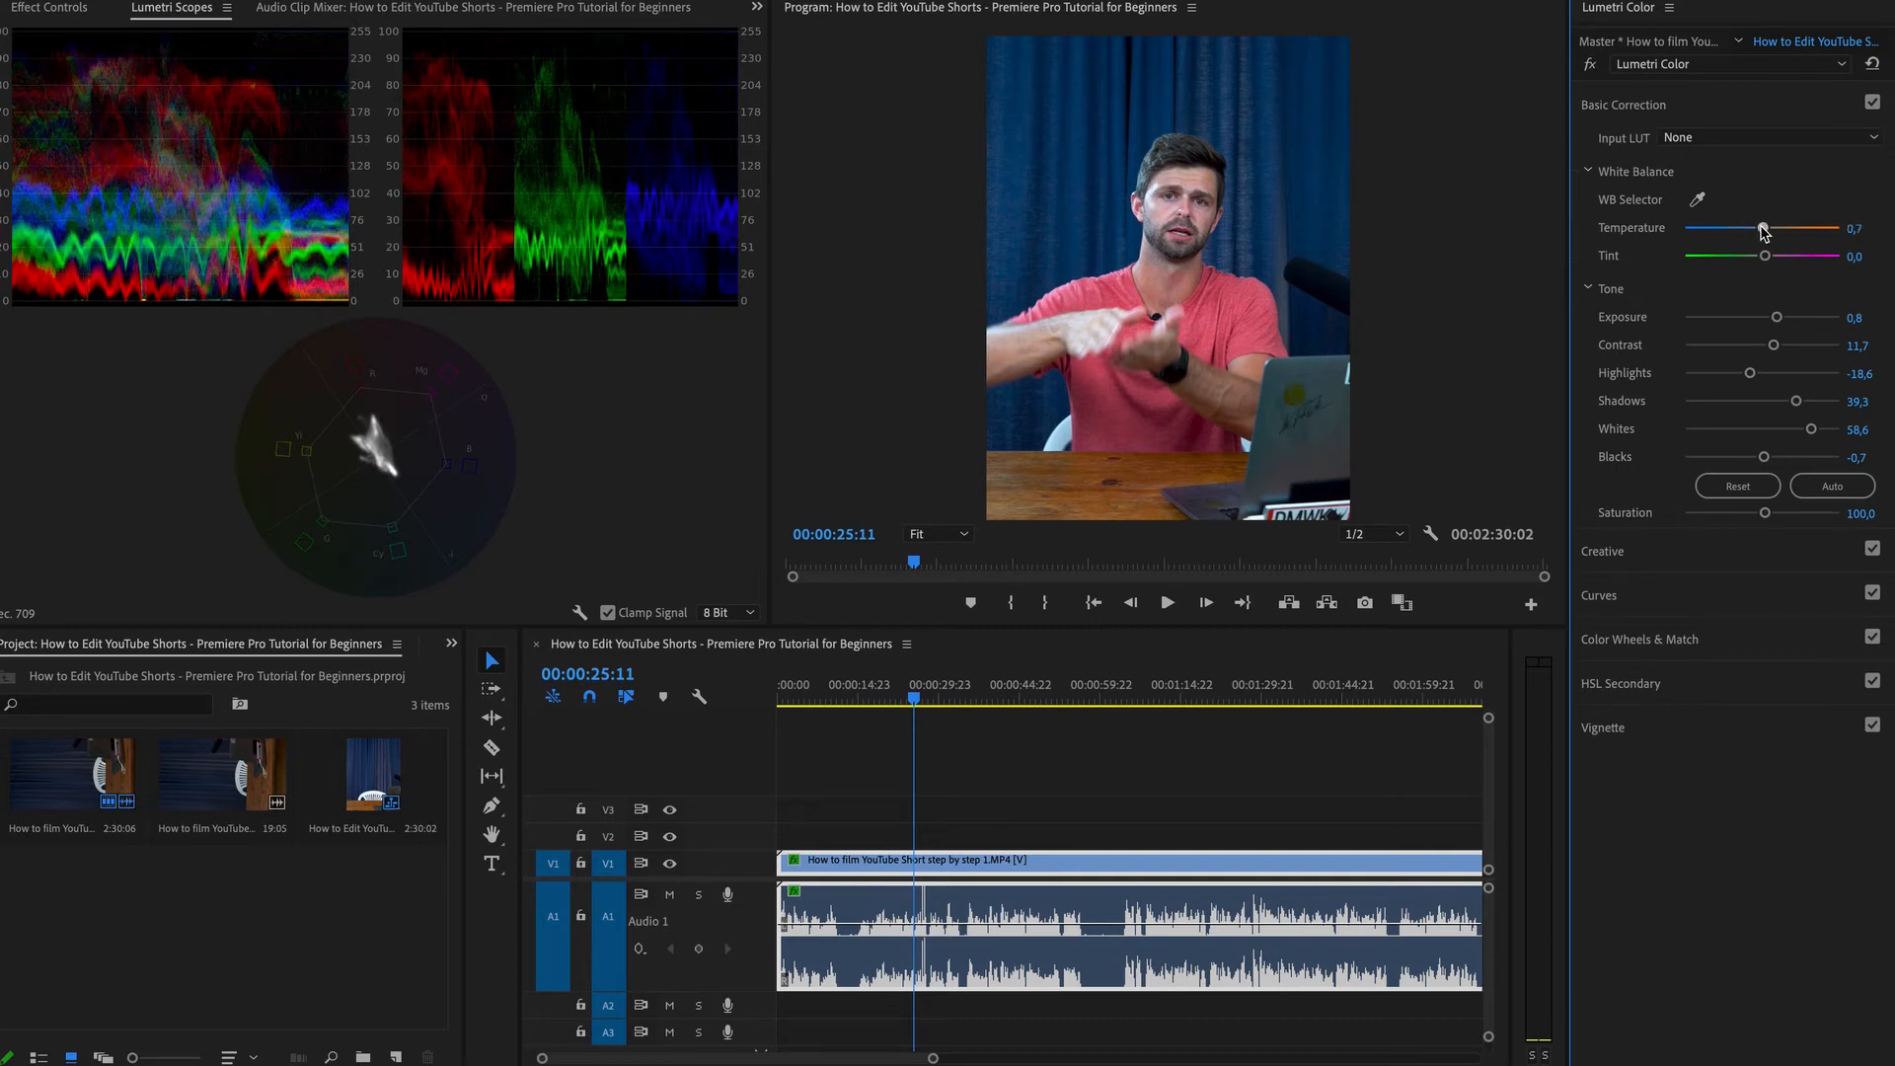
pyautogui.moveTo(1764, 229); pyautogui.dragTo(1769, 232)
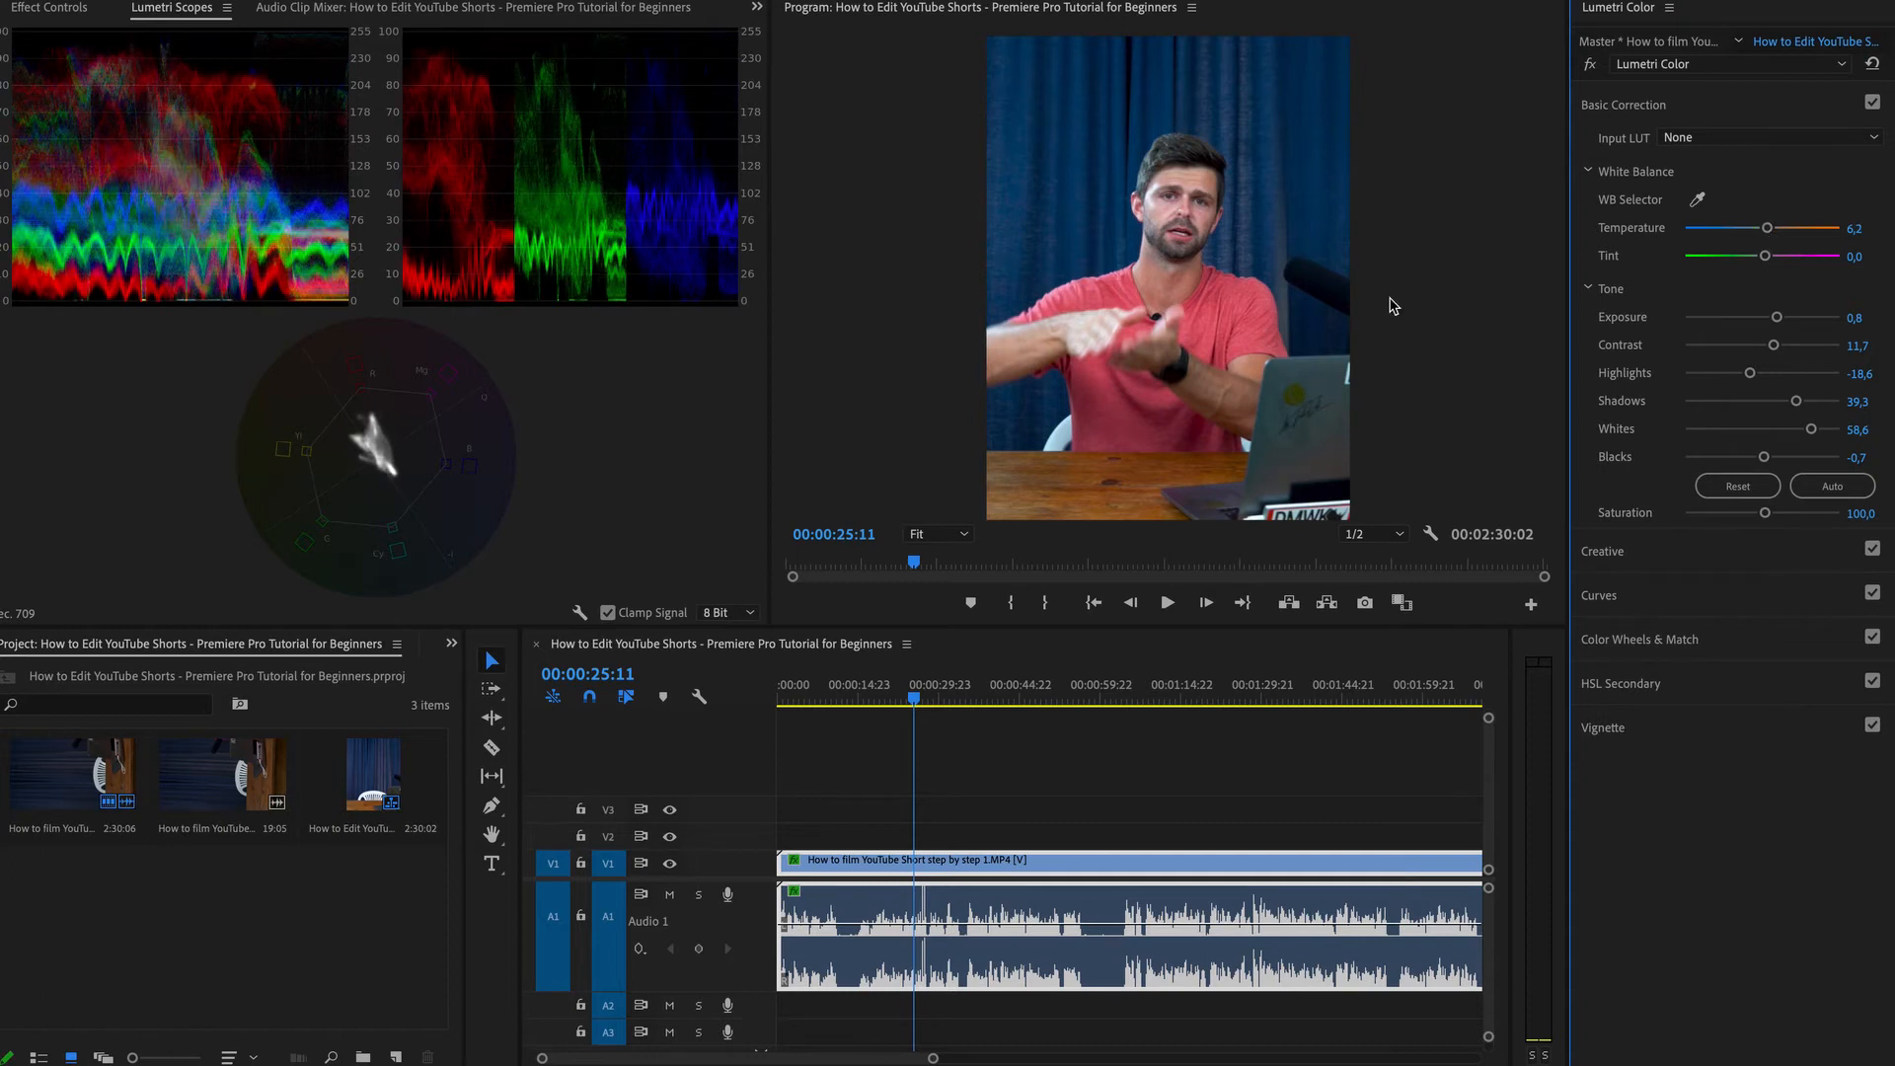
# Reopen HSL Secondary and nudge the correction wheel slightly.
pyautogui.click(1633, 680)
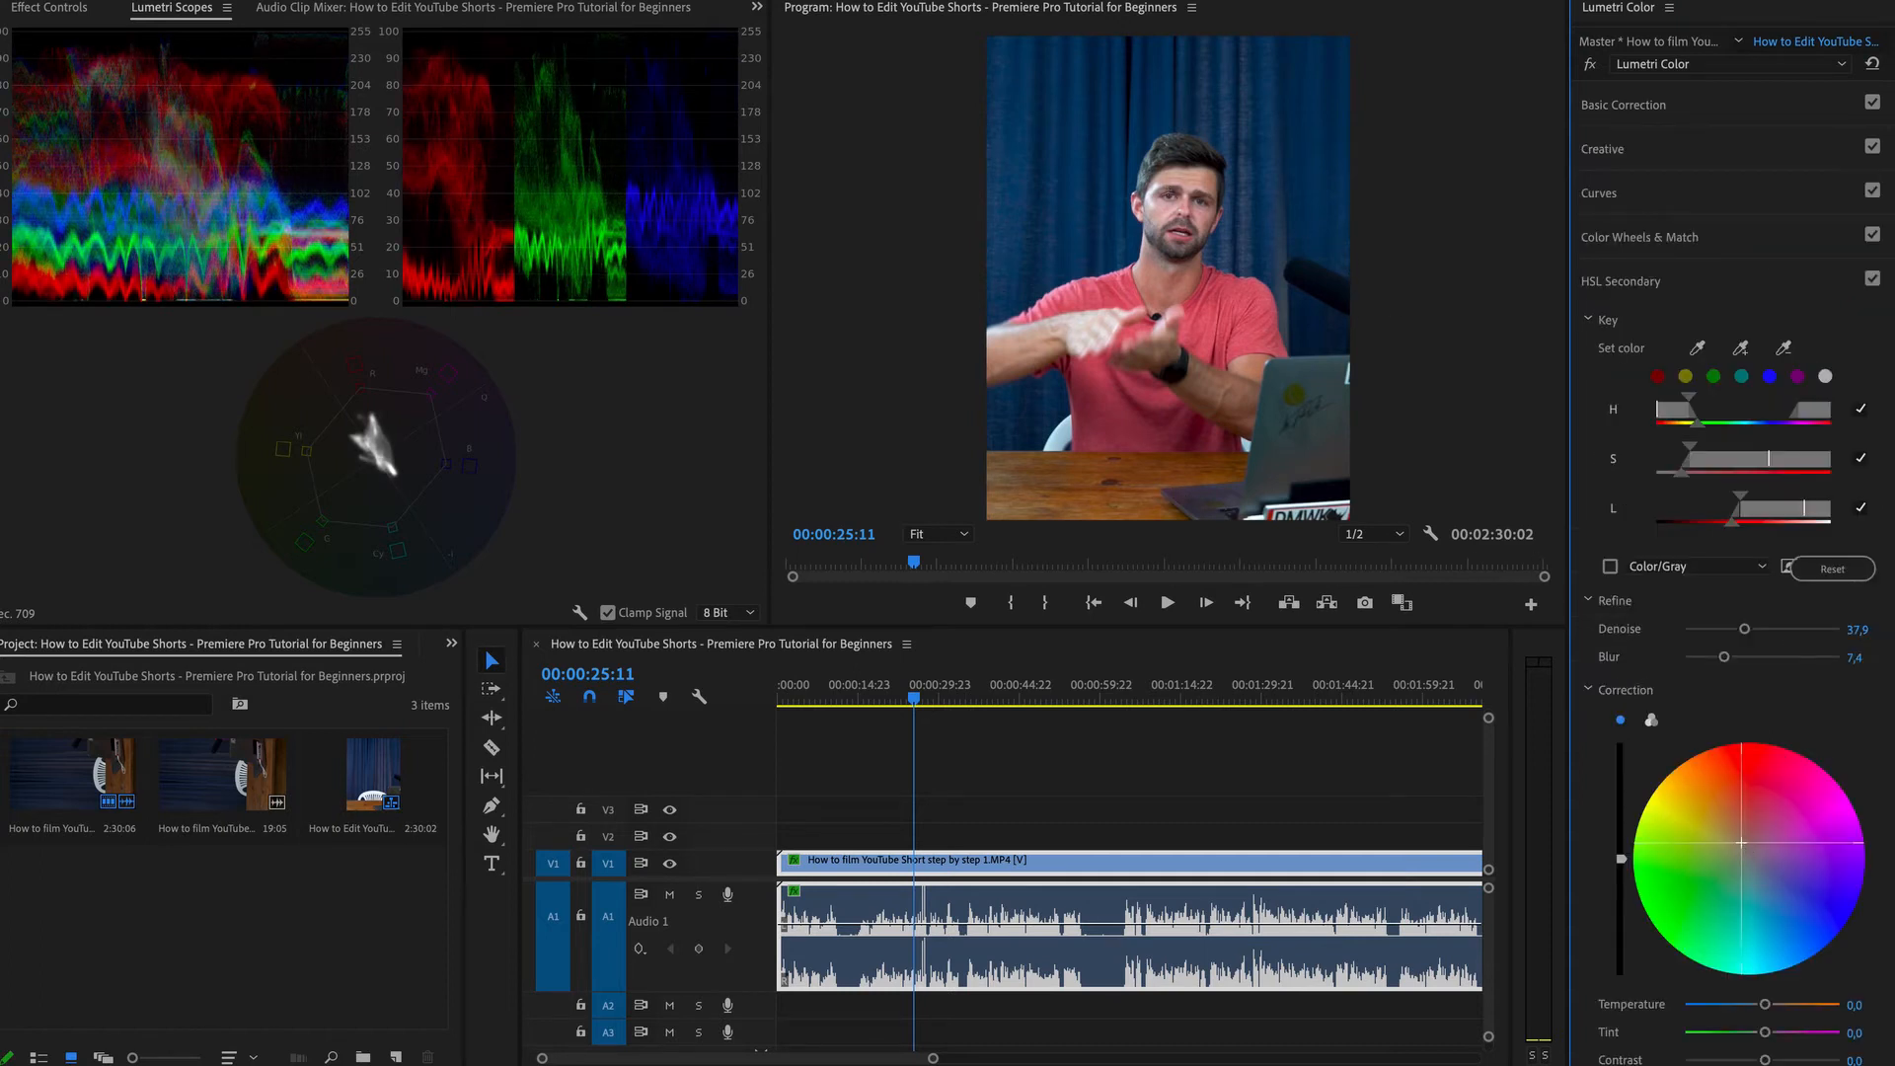
pyautogui.moveTo(1741, 842); pyautogui.dragTo(1741, 845)
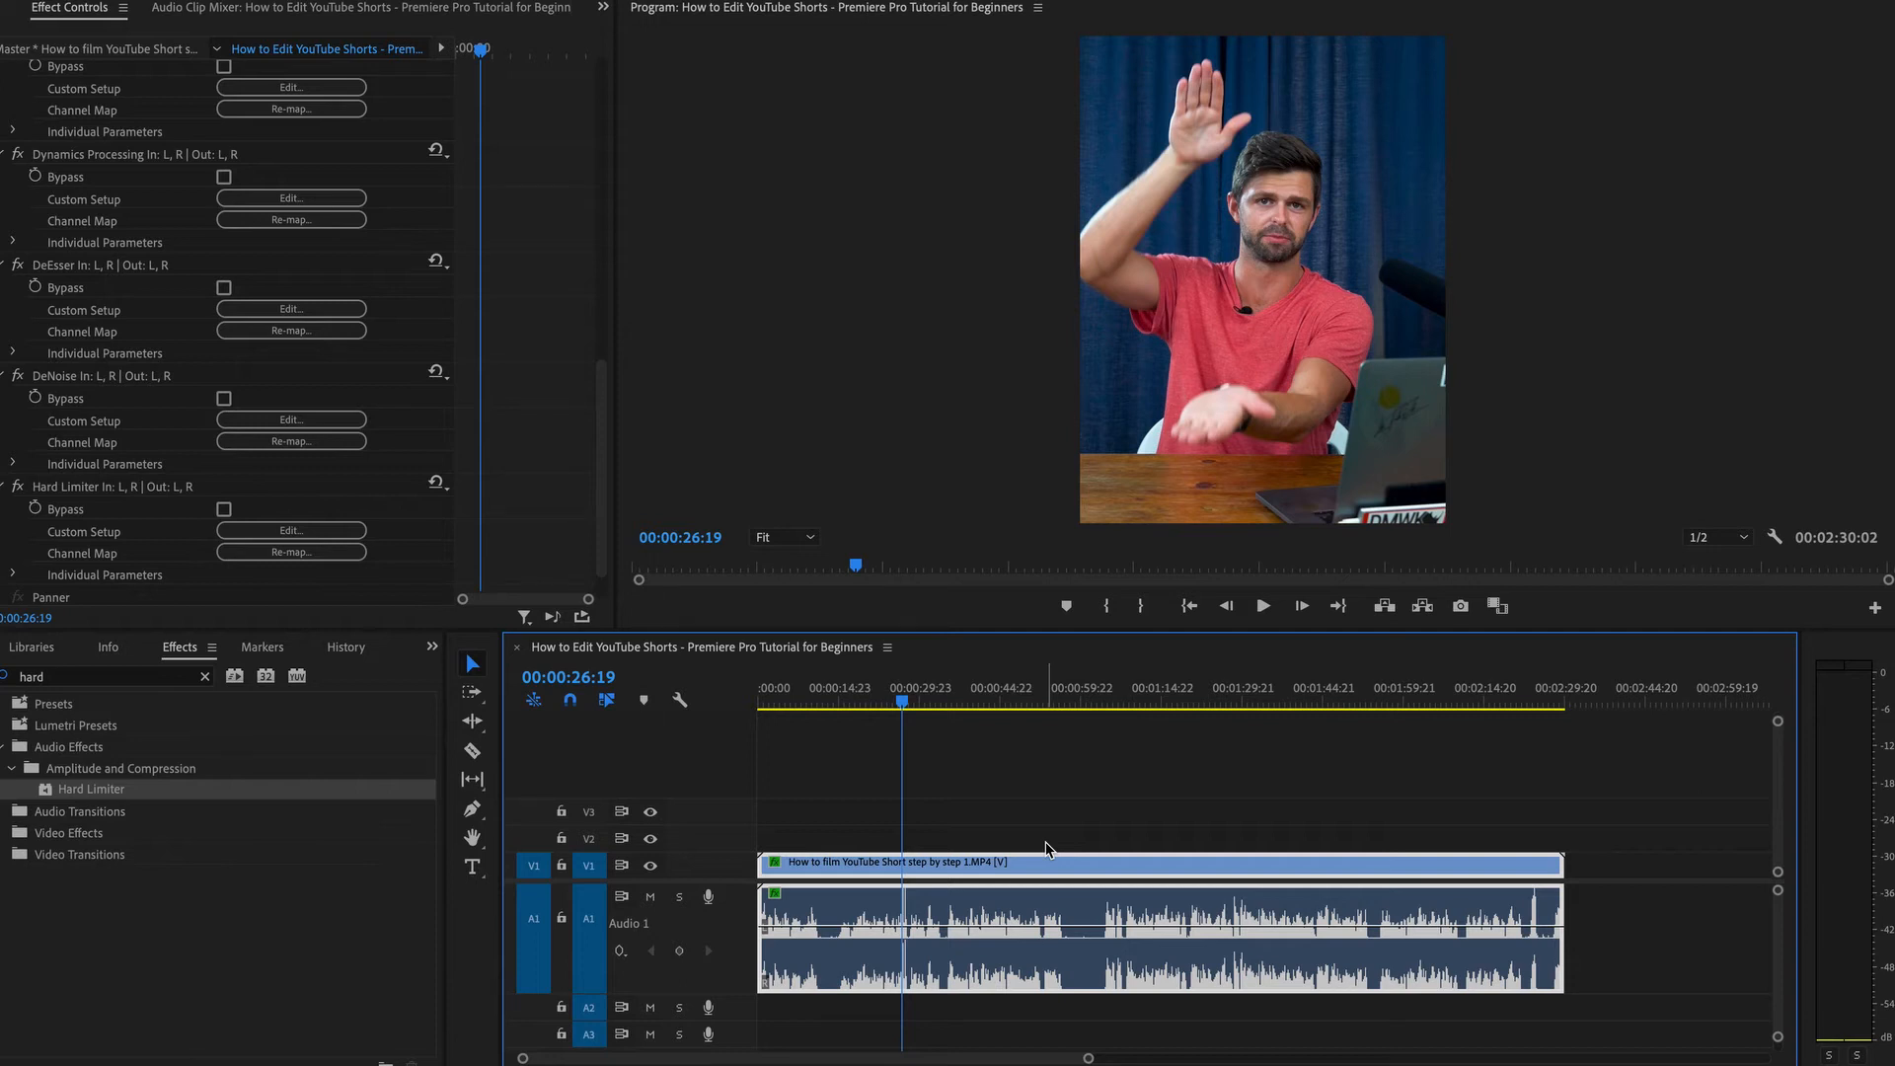
pyautogui.hotkey('shift', '1')
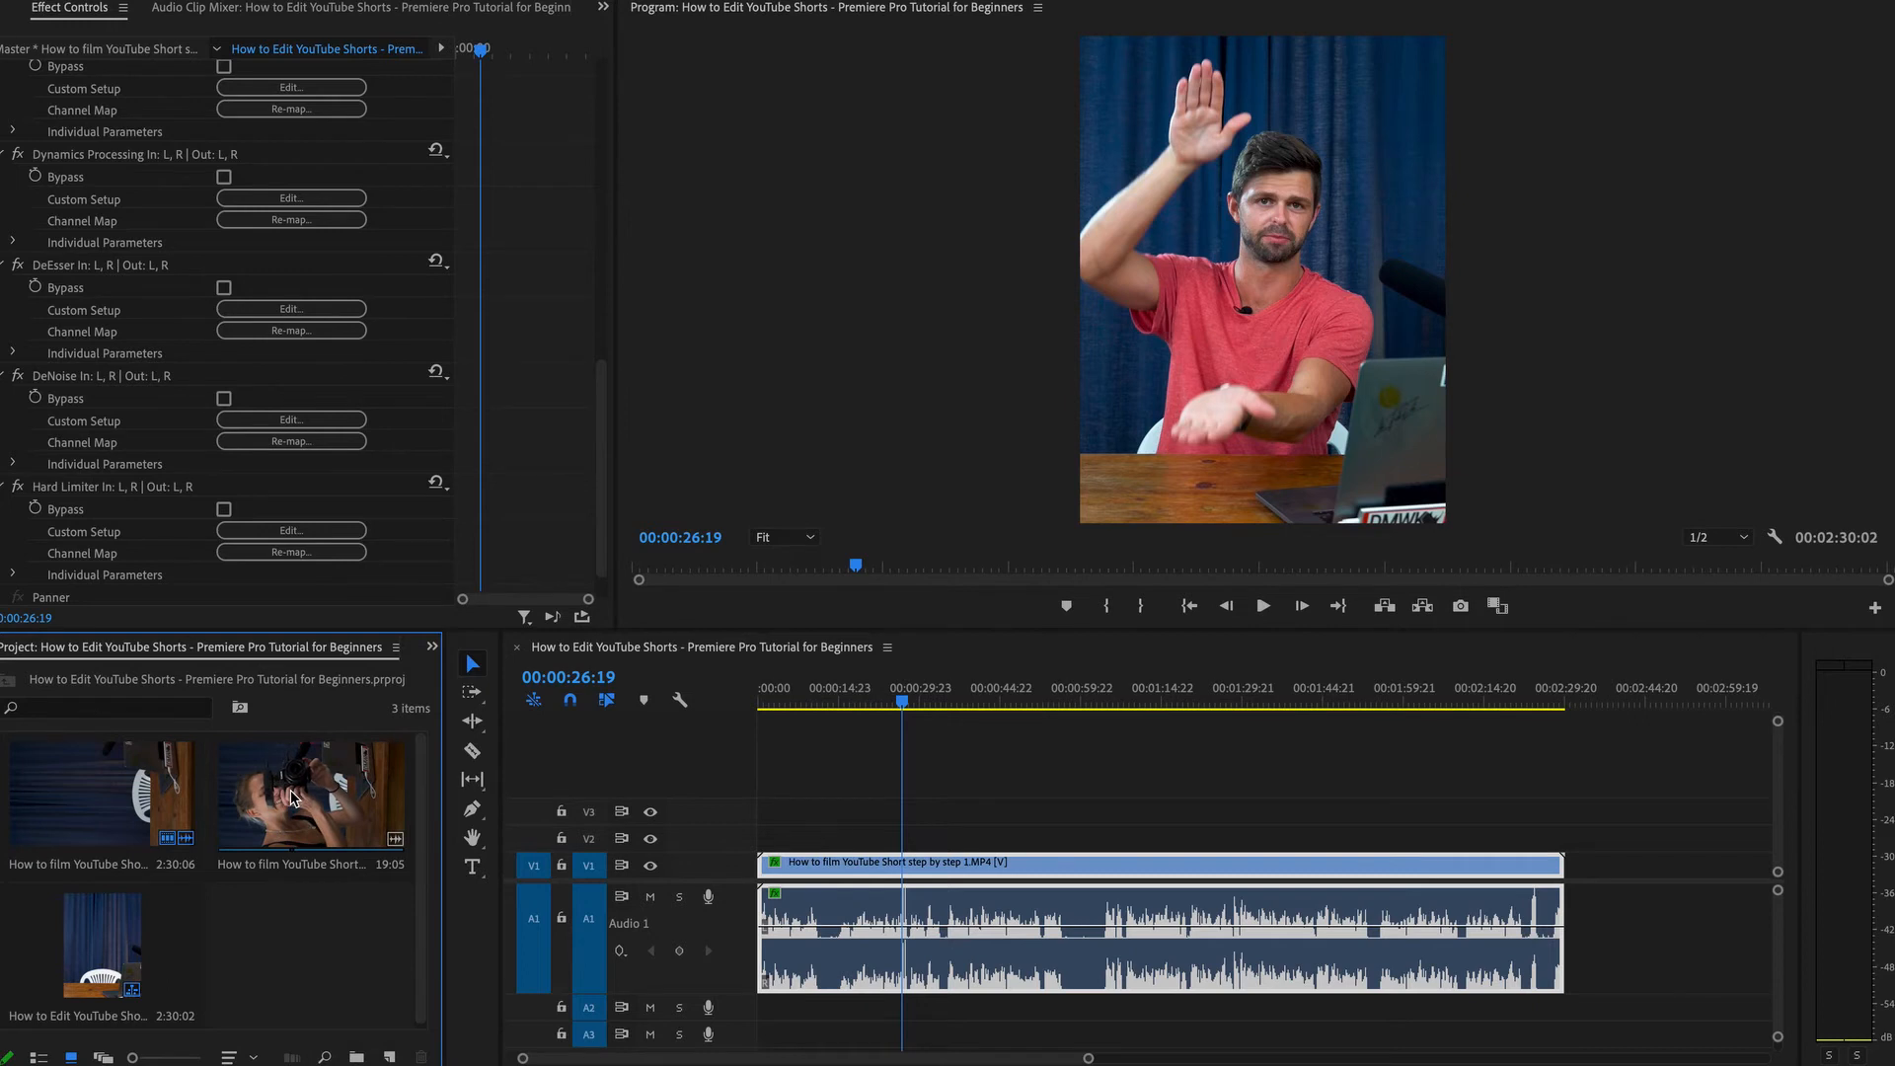
# Add the 19:05 camera clip from the project bin to the end of the sequence after the main clip.
pyautogui.moveTo(293, 798); pyautogui.dragTo(1577, 872)
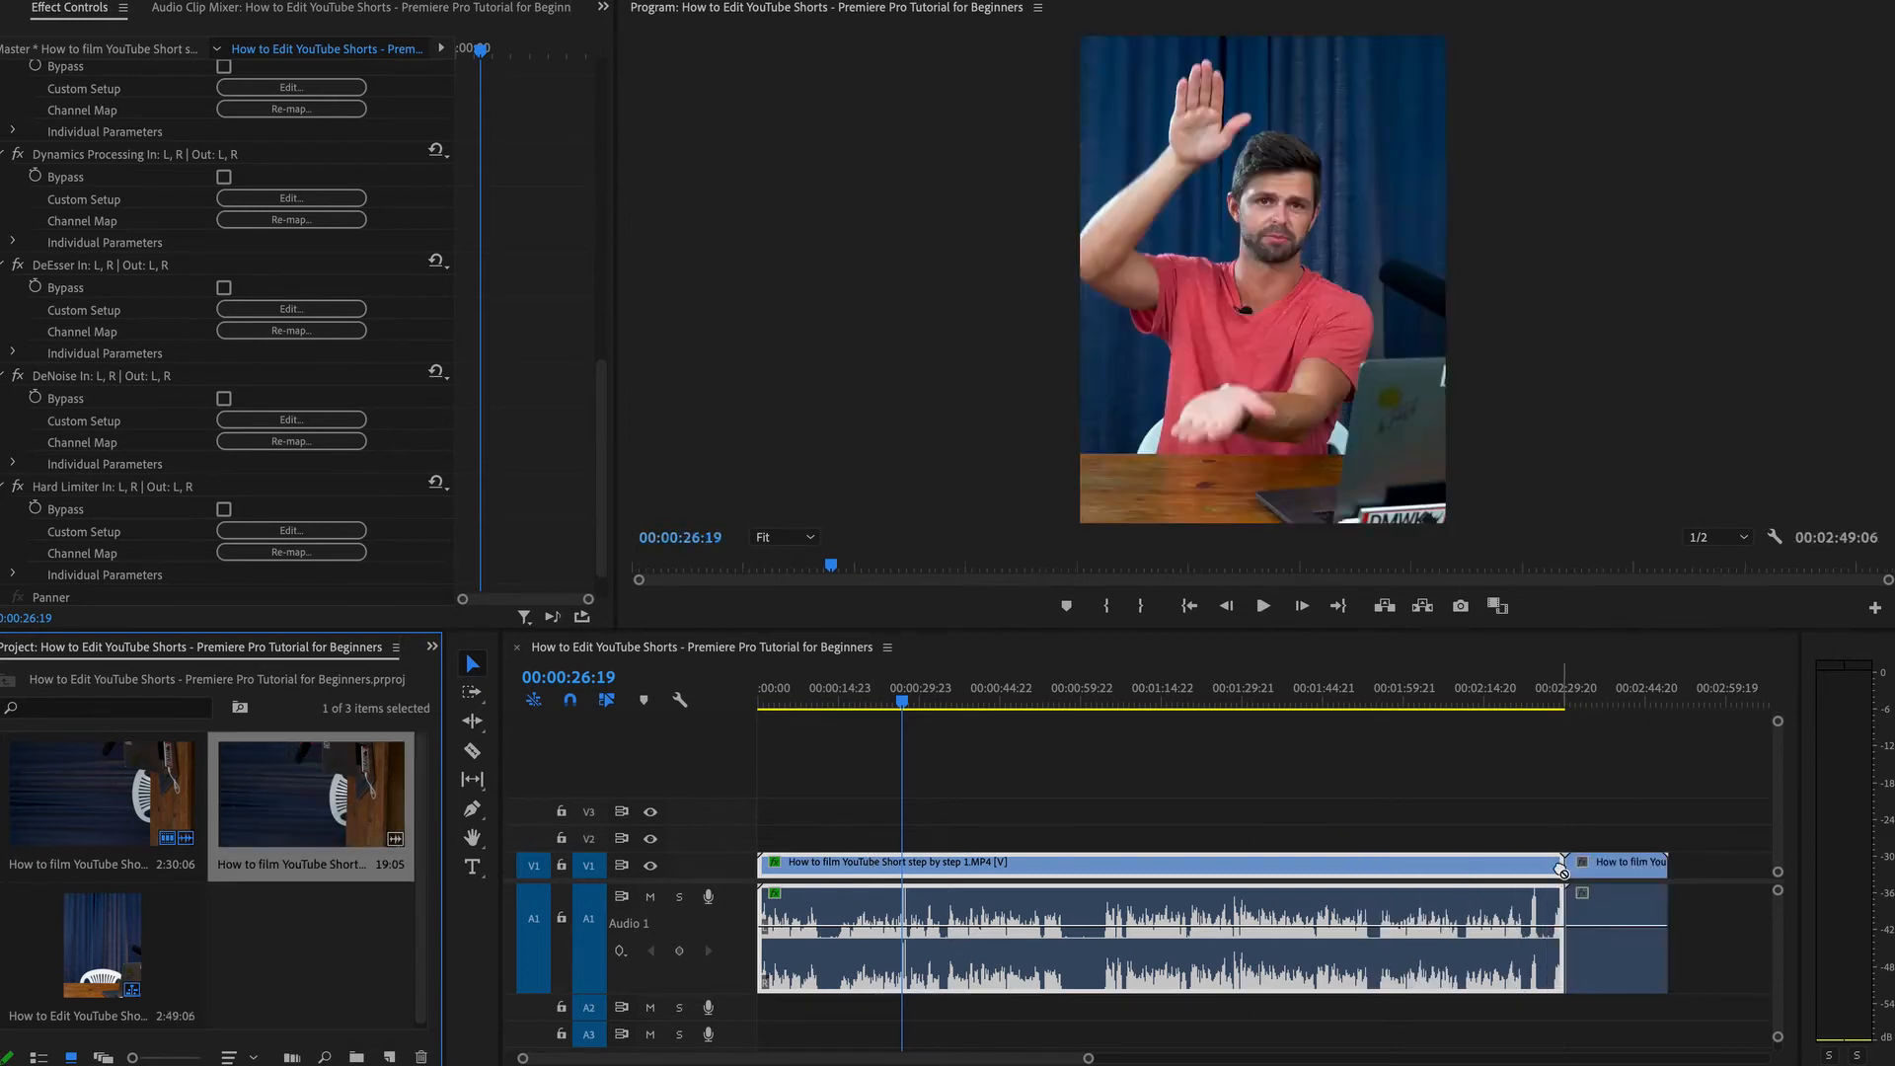
pyautogui.rightClick(1467, 874)
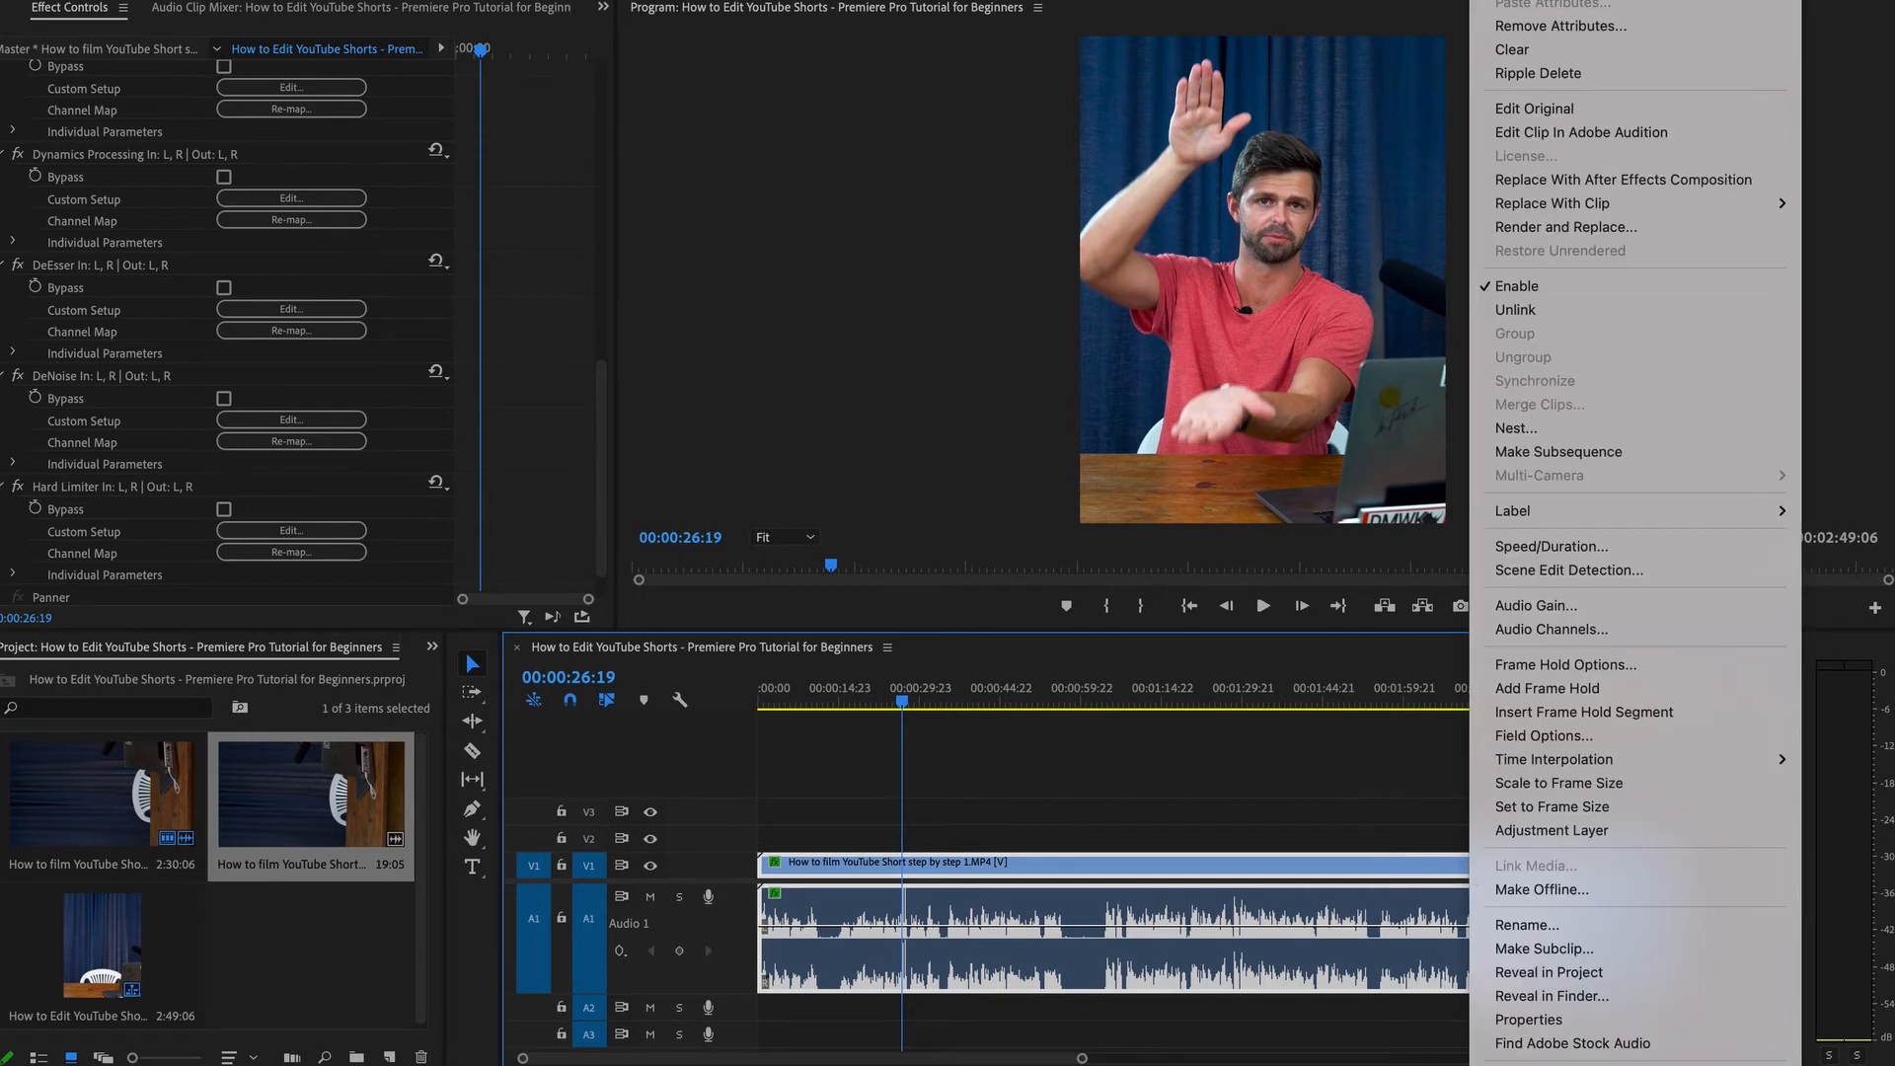
pyautogui.press('Escape')
# Paste the main clip's attributes onto the new clip, including Scale Attribute Times, Motion and the DeNoise effect.
pyautogui.click(1612, 701)
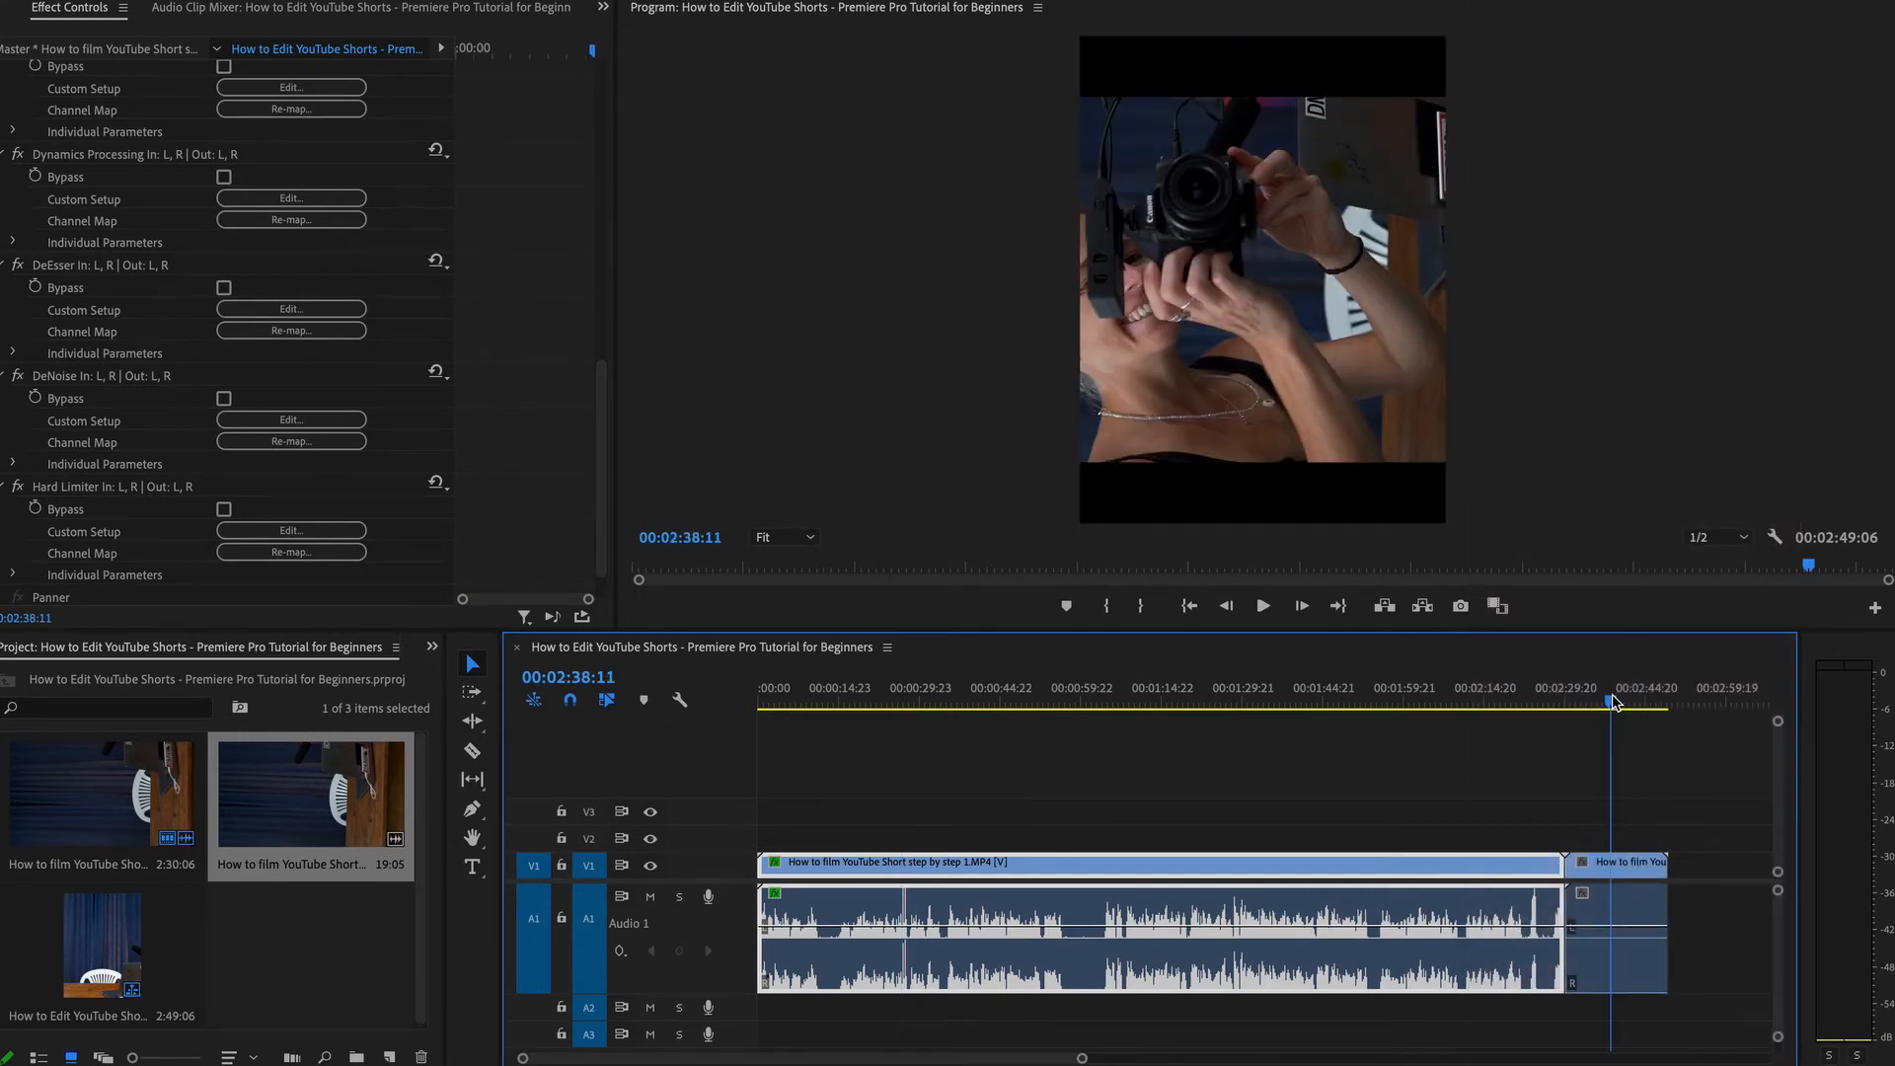
pyautogui.rightClick(1643, 910)
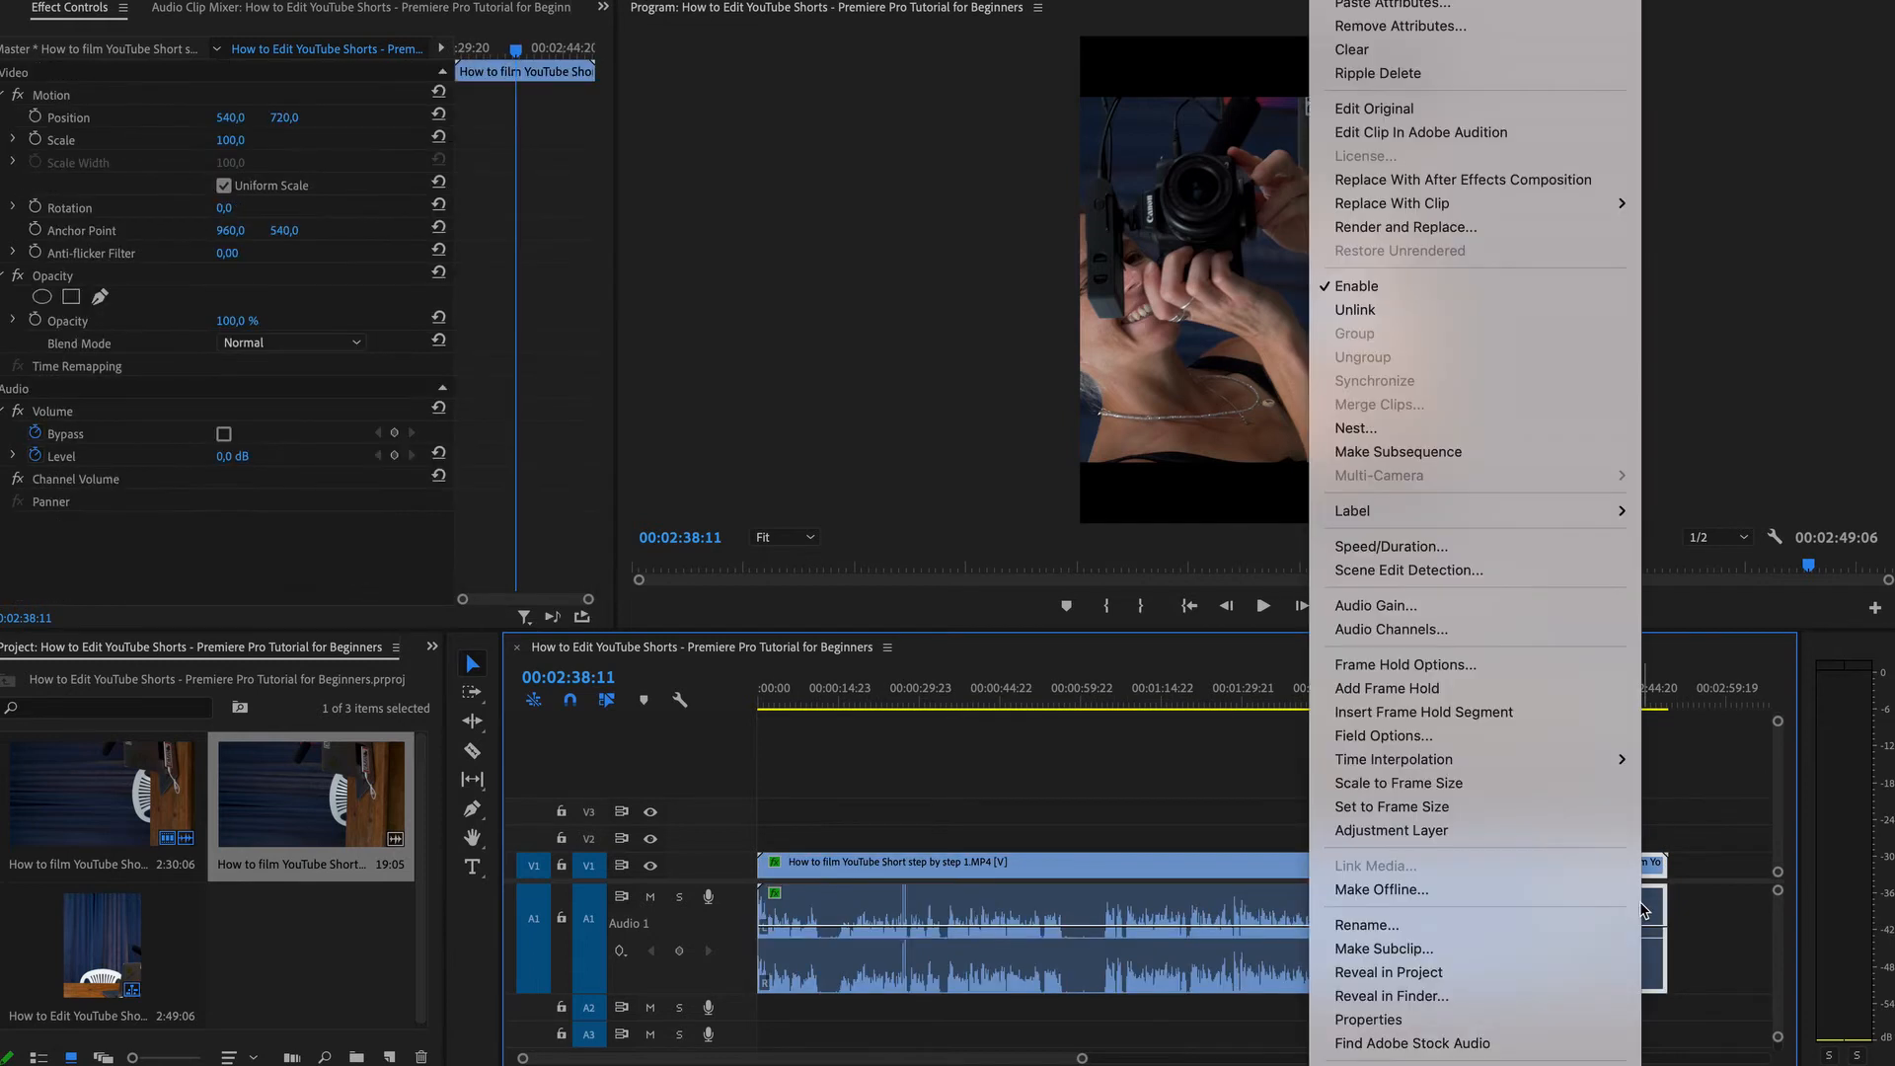
pyautogui.click(1451, 6)
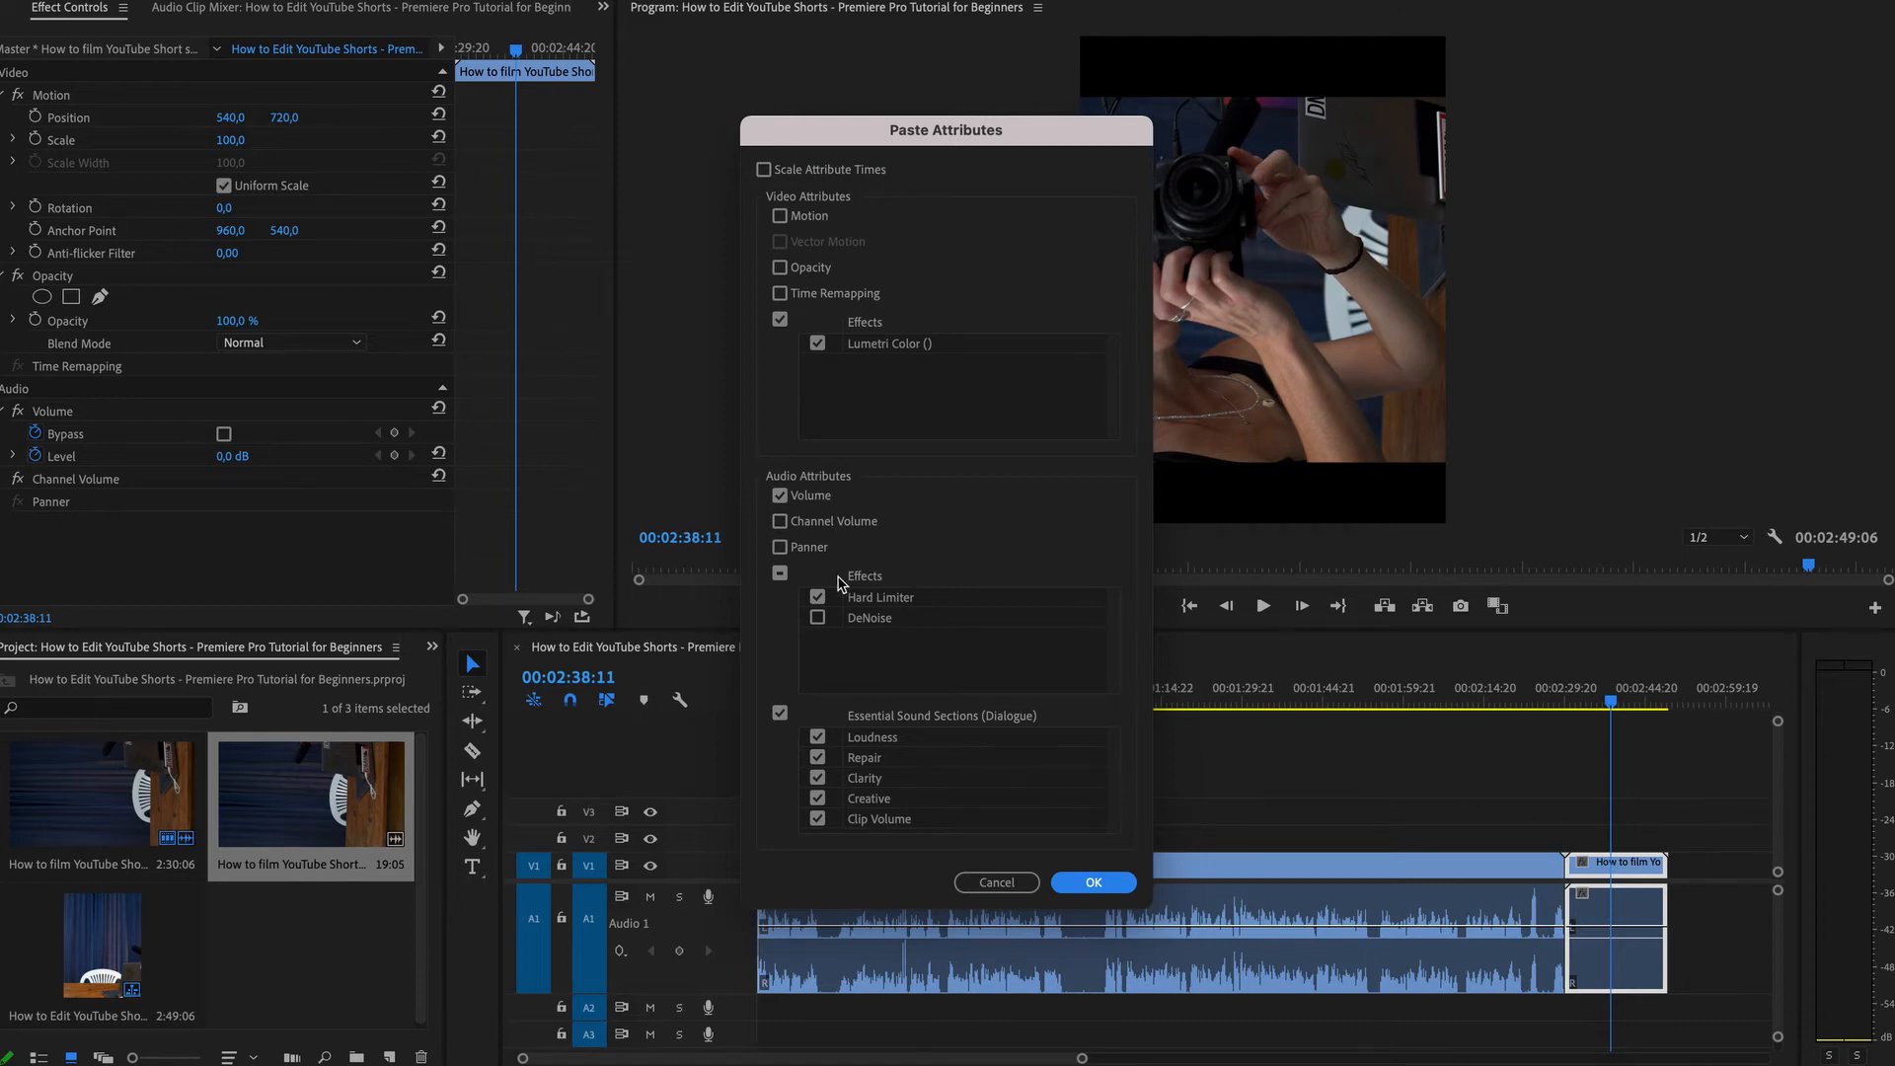
pyautogui.click(780, 217)
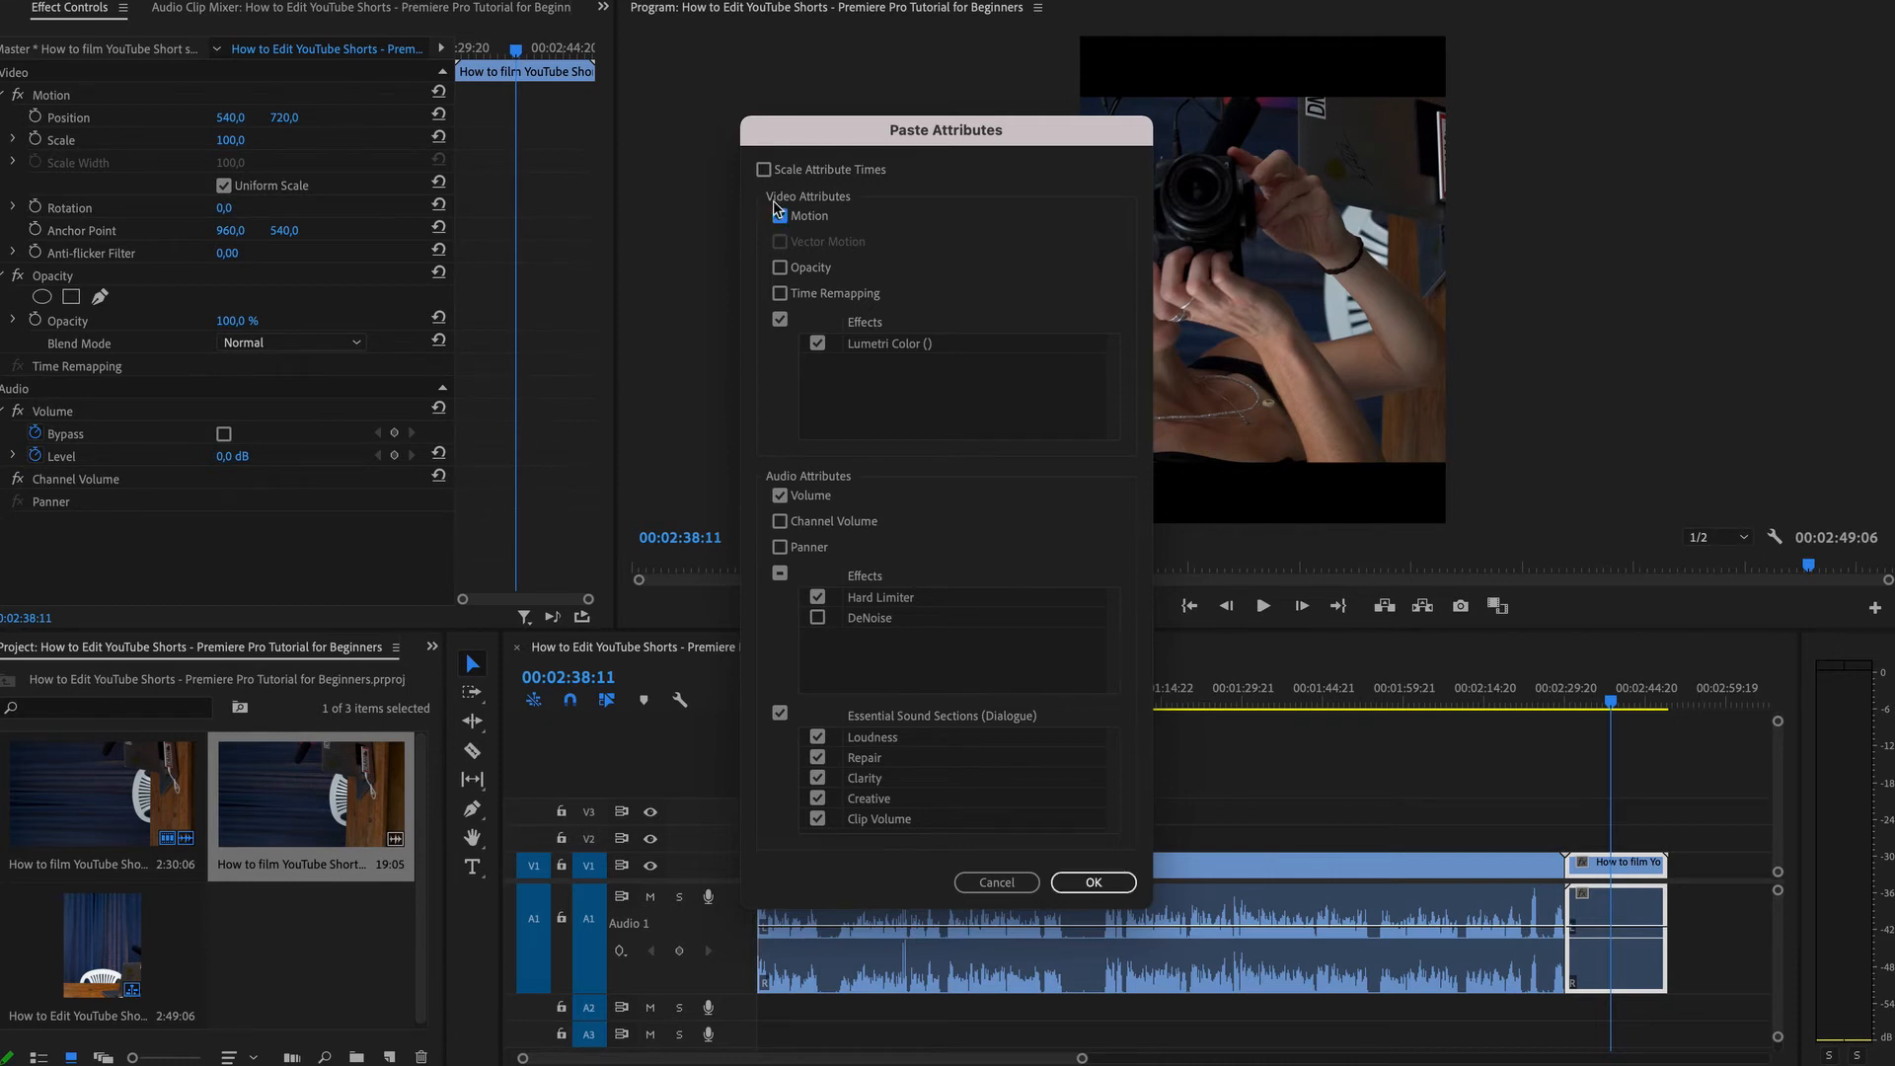
pyautogui.click(764, 169)
pyautogui.click(816, 620)
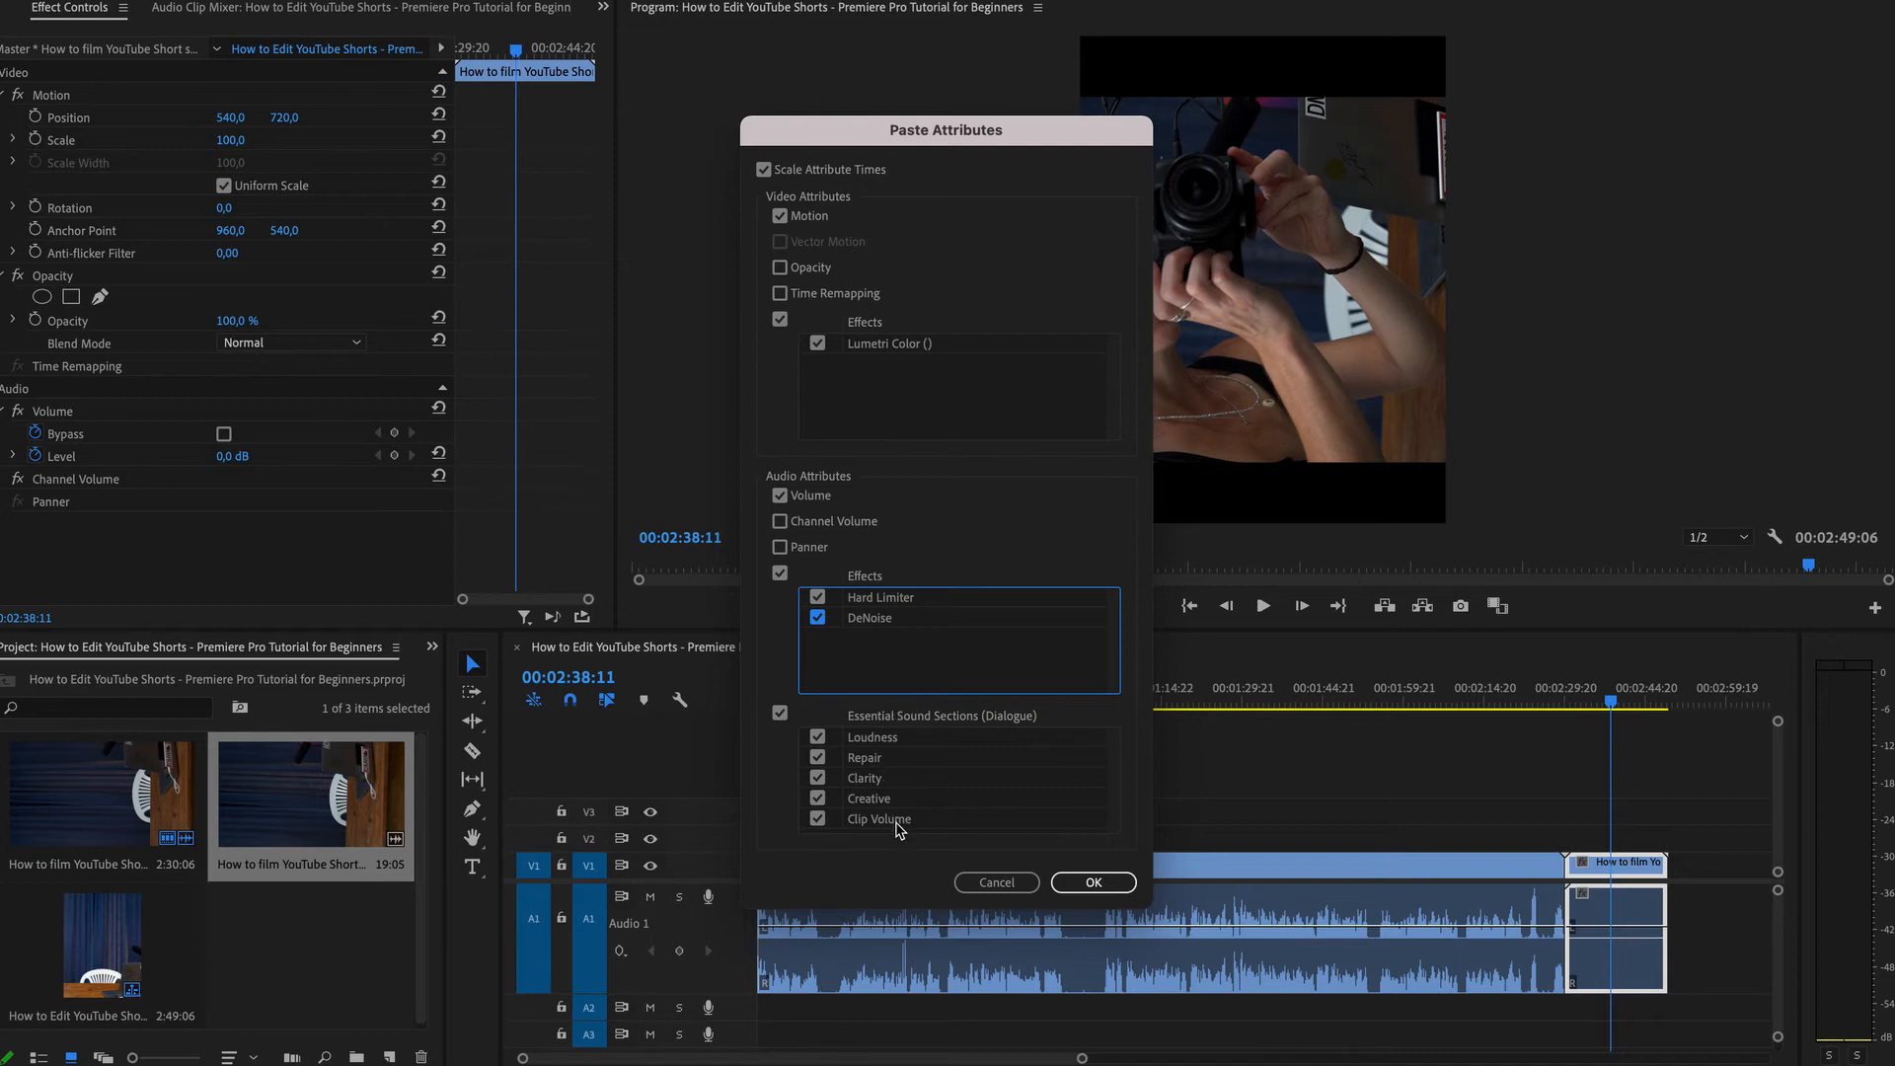
pyautogui.click(1088, 883)
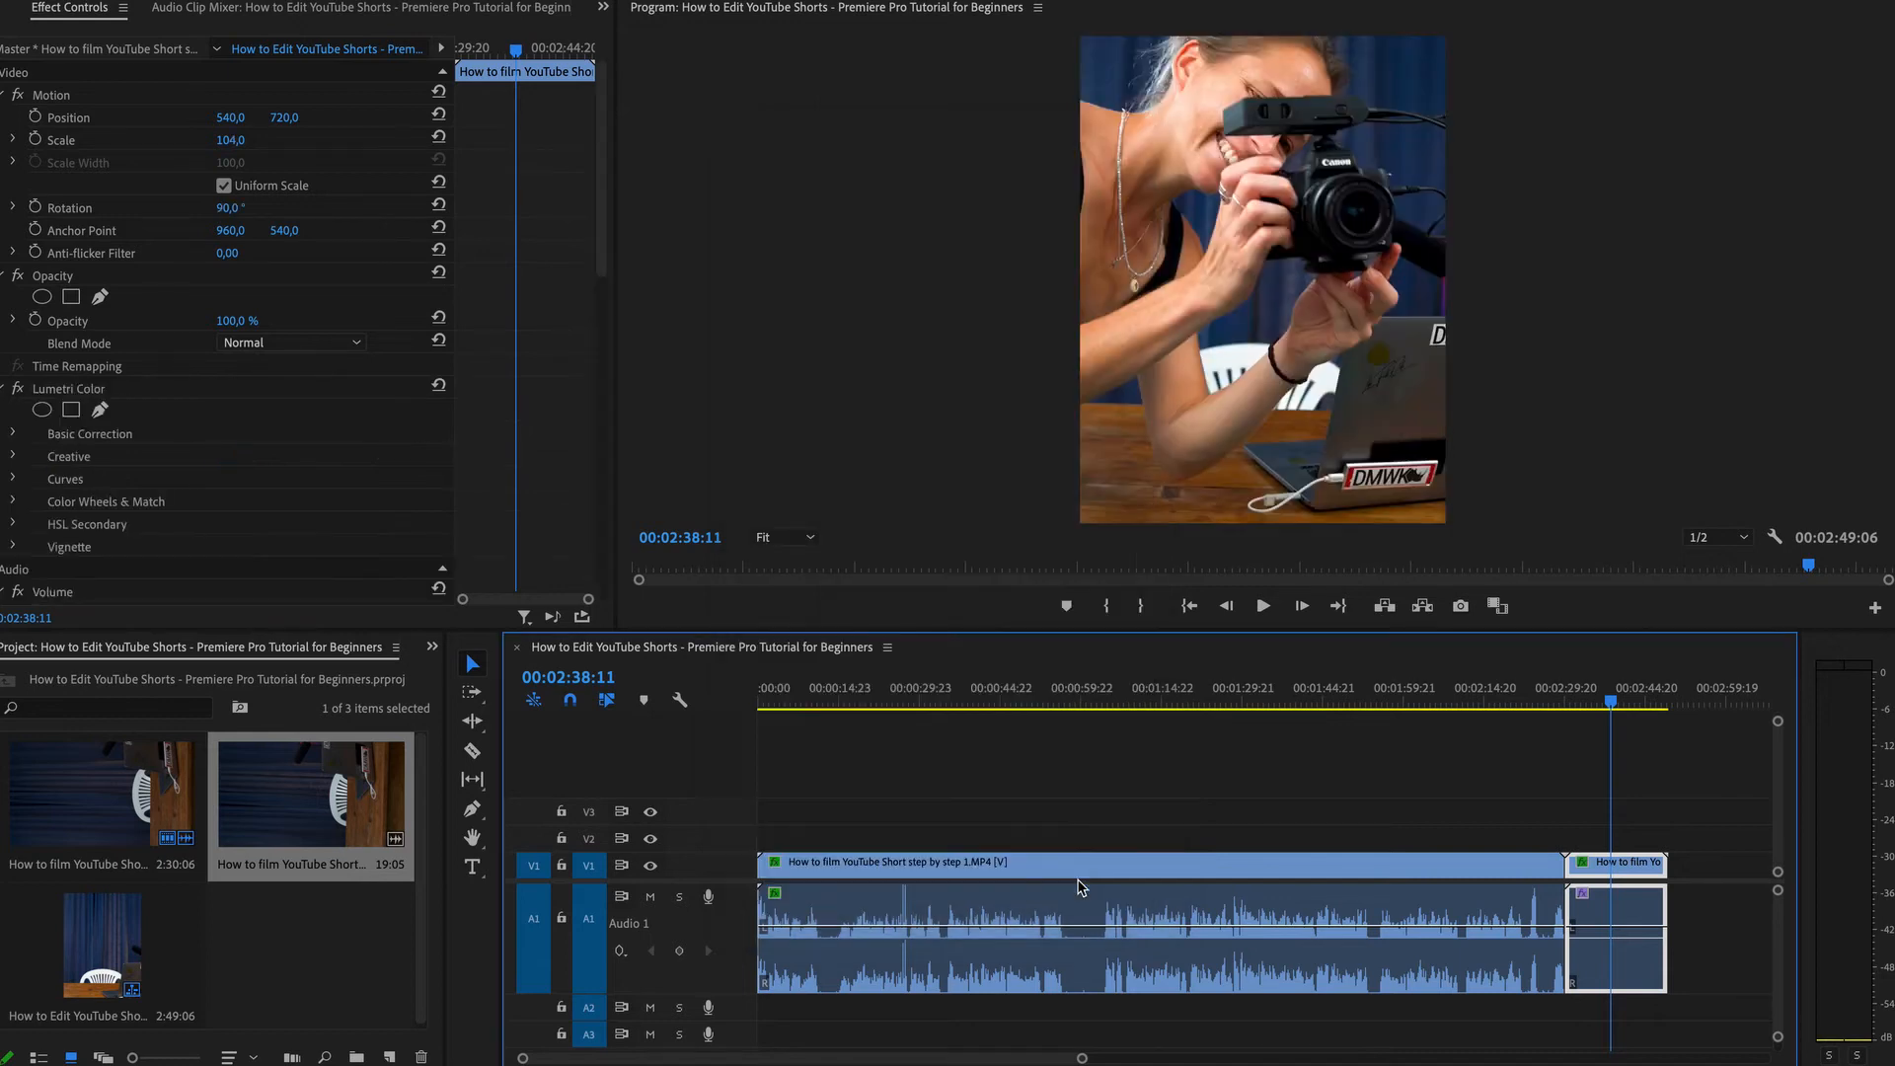
# Split the main clip with the Razor tool at about 00:01:04:08.
pyautogui.moveTo(1574, 707); pyautogui.dragTo(1606, 732)
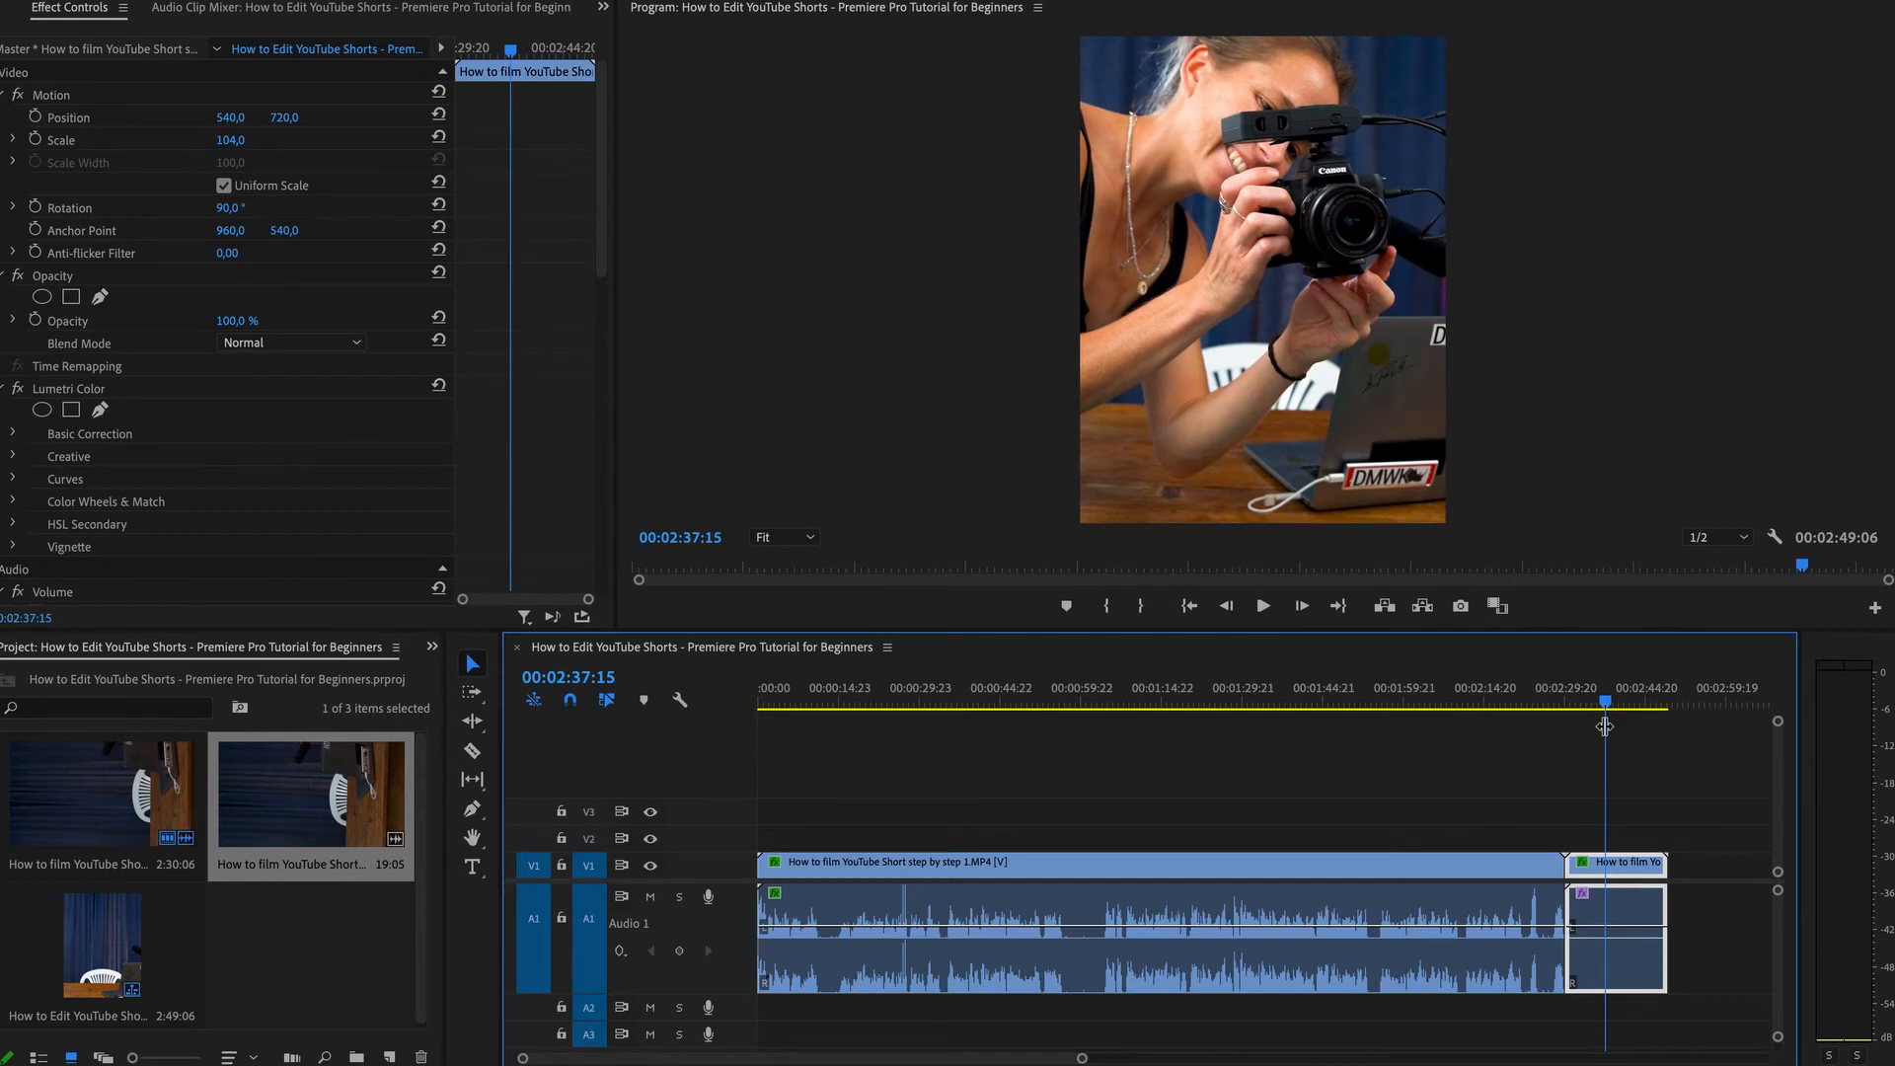
pyautogui.moveTo(1241, 699); pyautogui.dragTo(1104, 777)
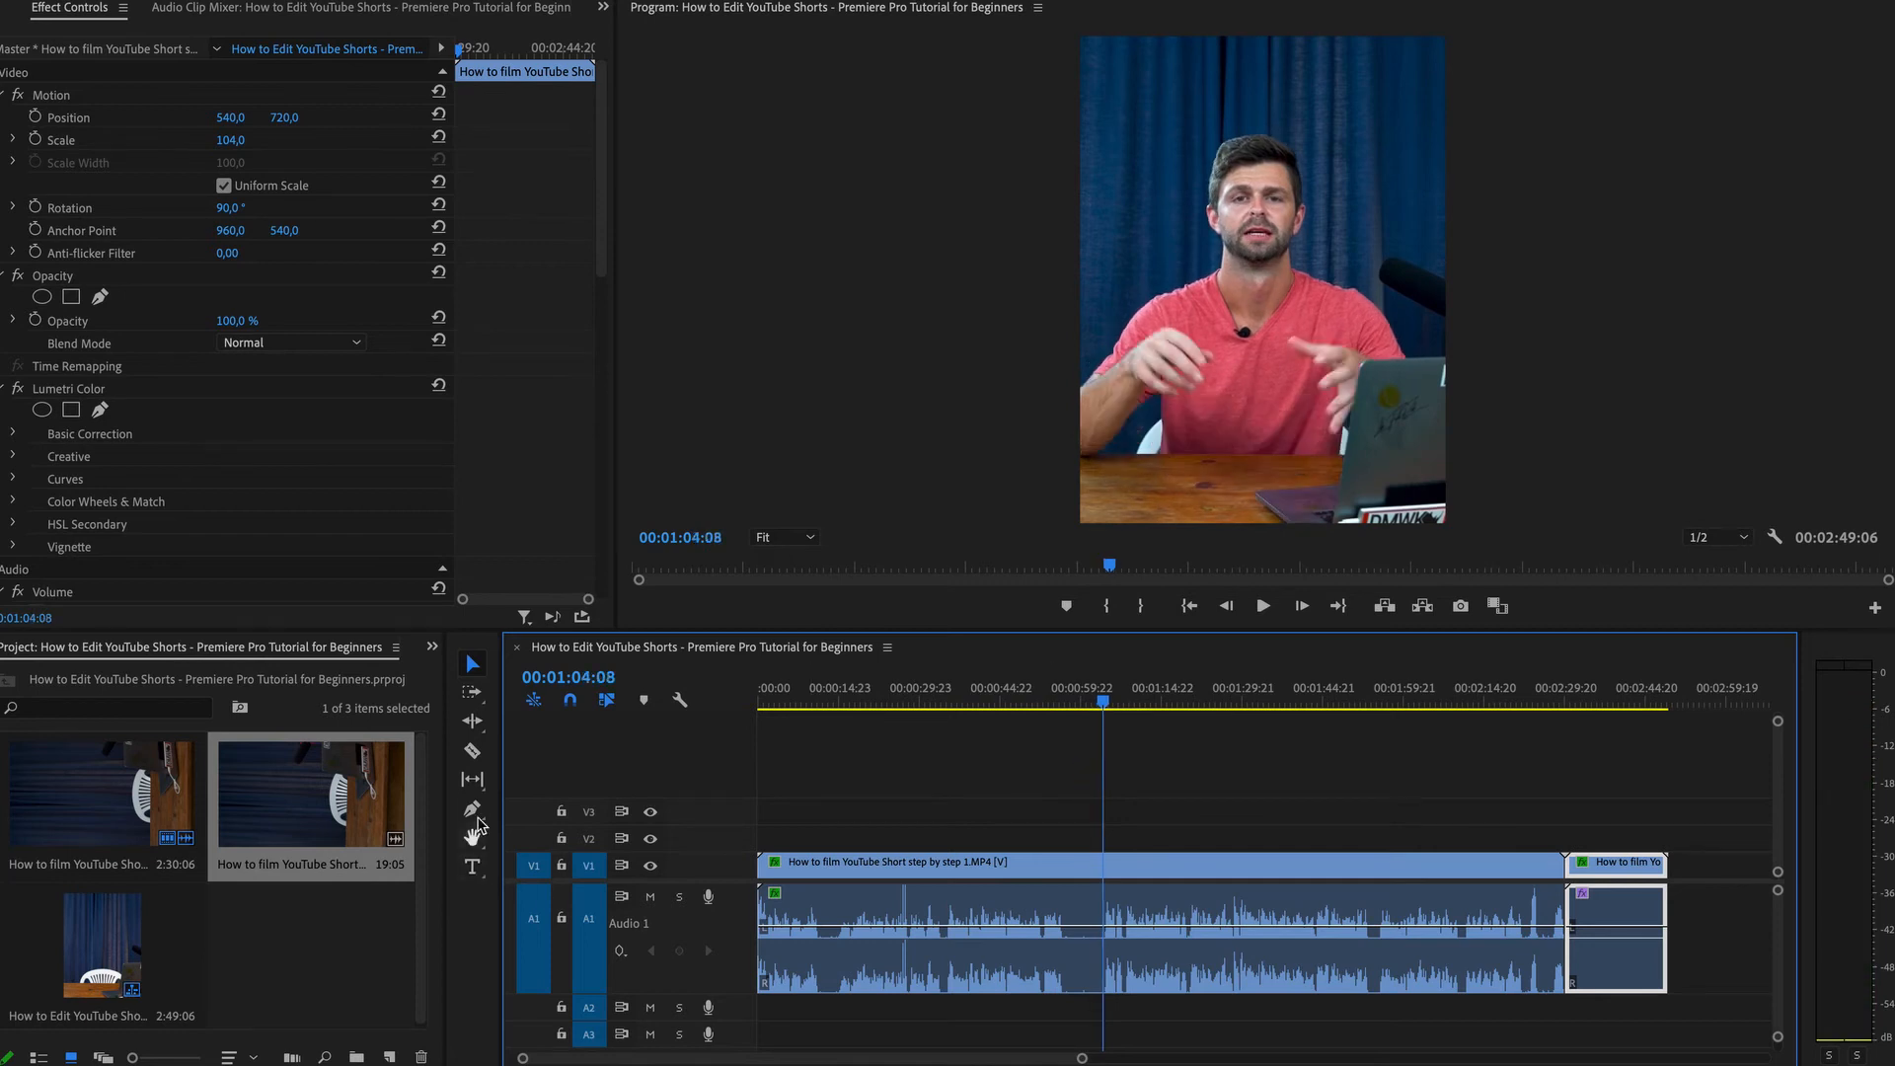
pyautogui.click(472, 754)
pyautogui.click(1106, 865)
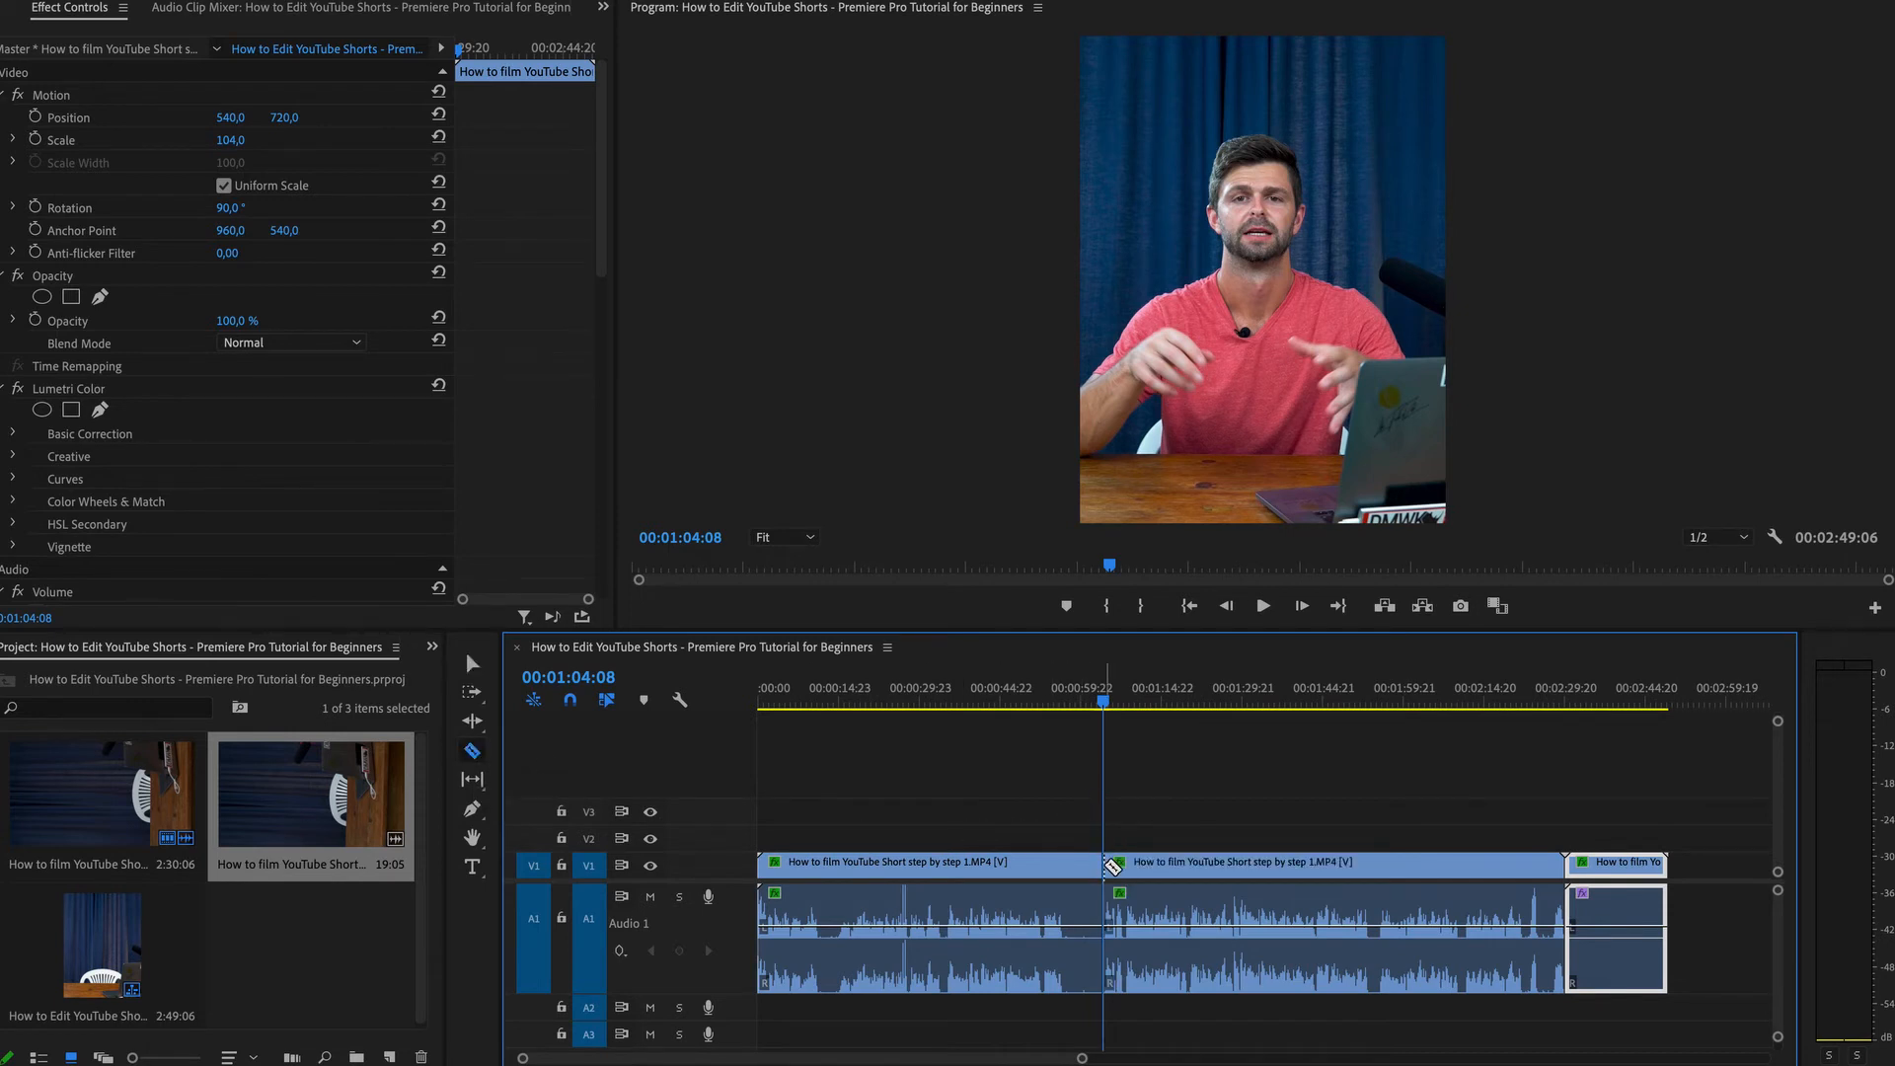
pyautogui.press('v')
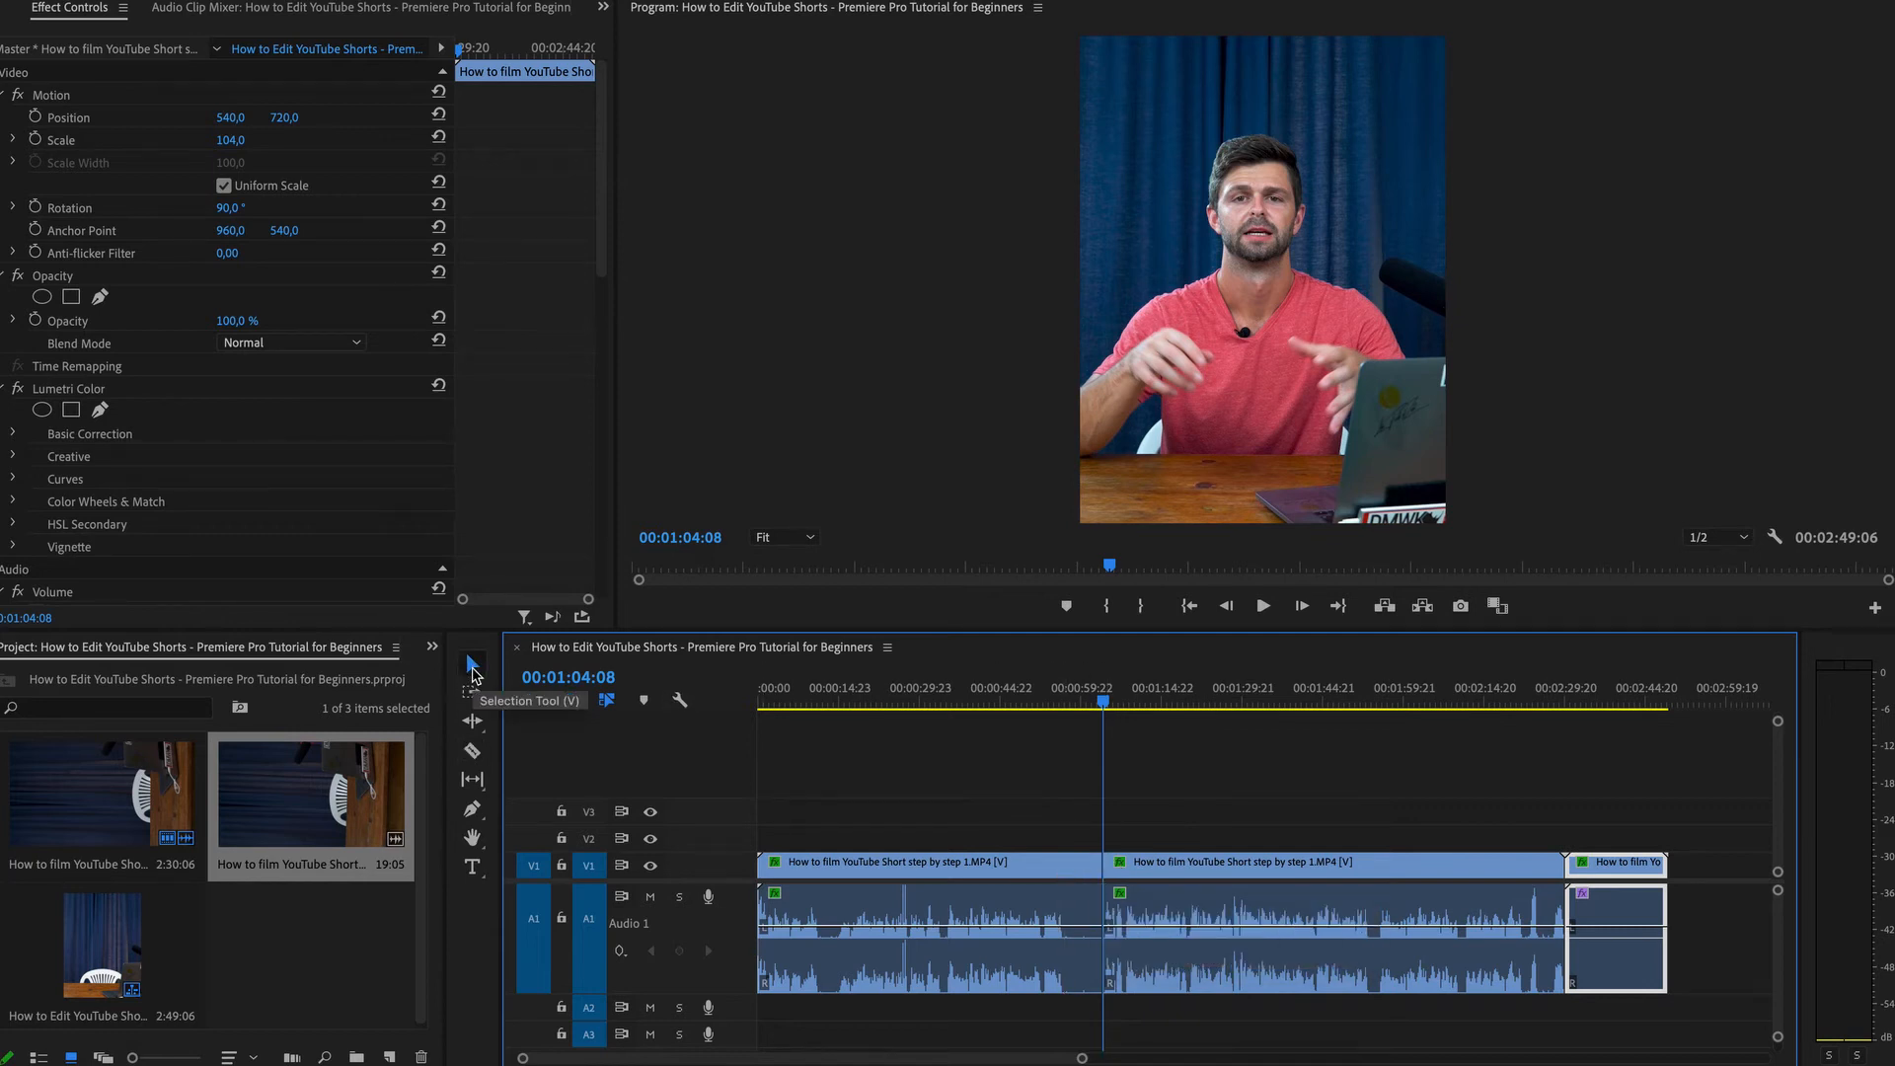
# Delete the first segment, then undo the deletion and the split.
pyautogui.click(993, 867)
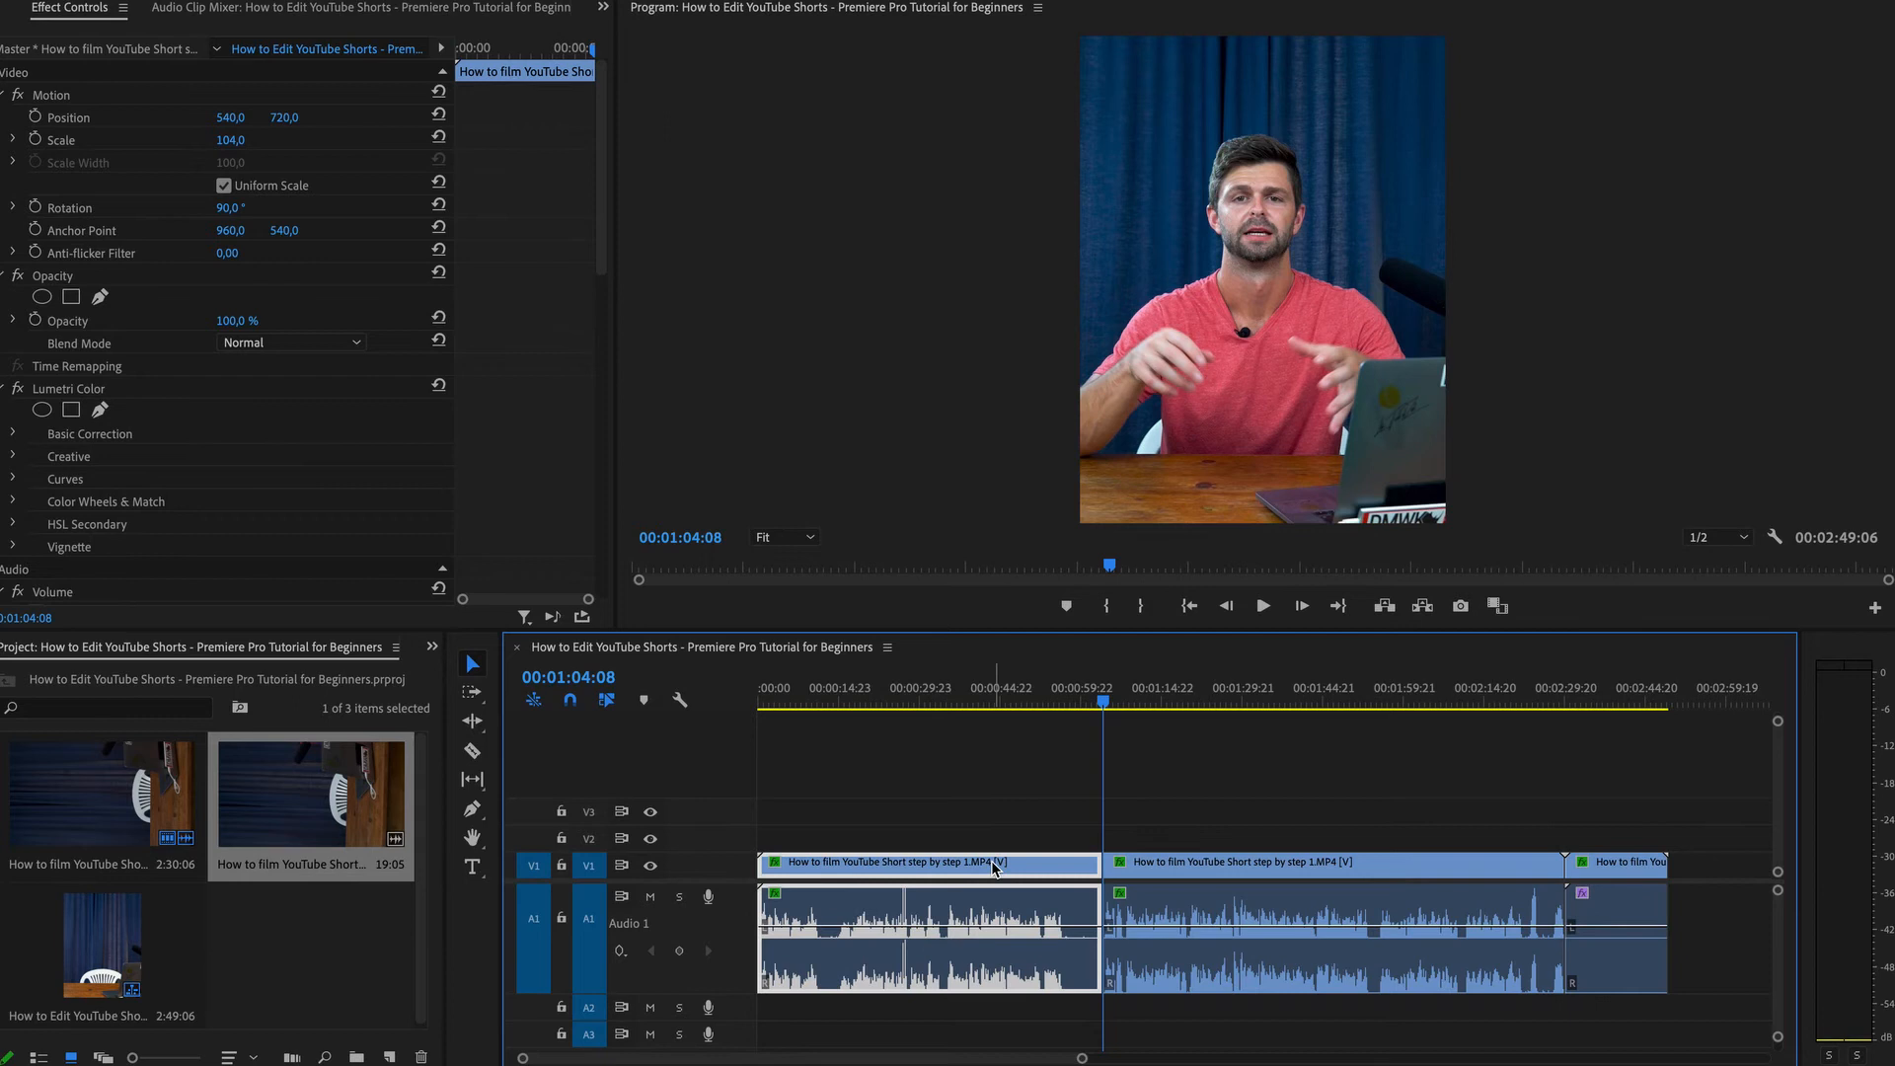
pyautogui.press('Delete')
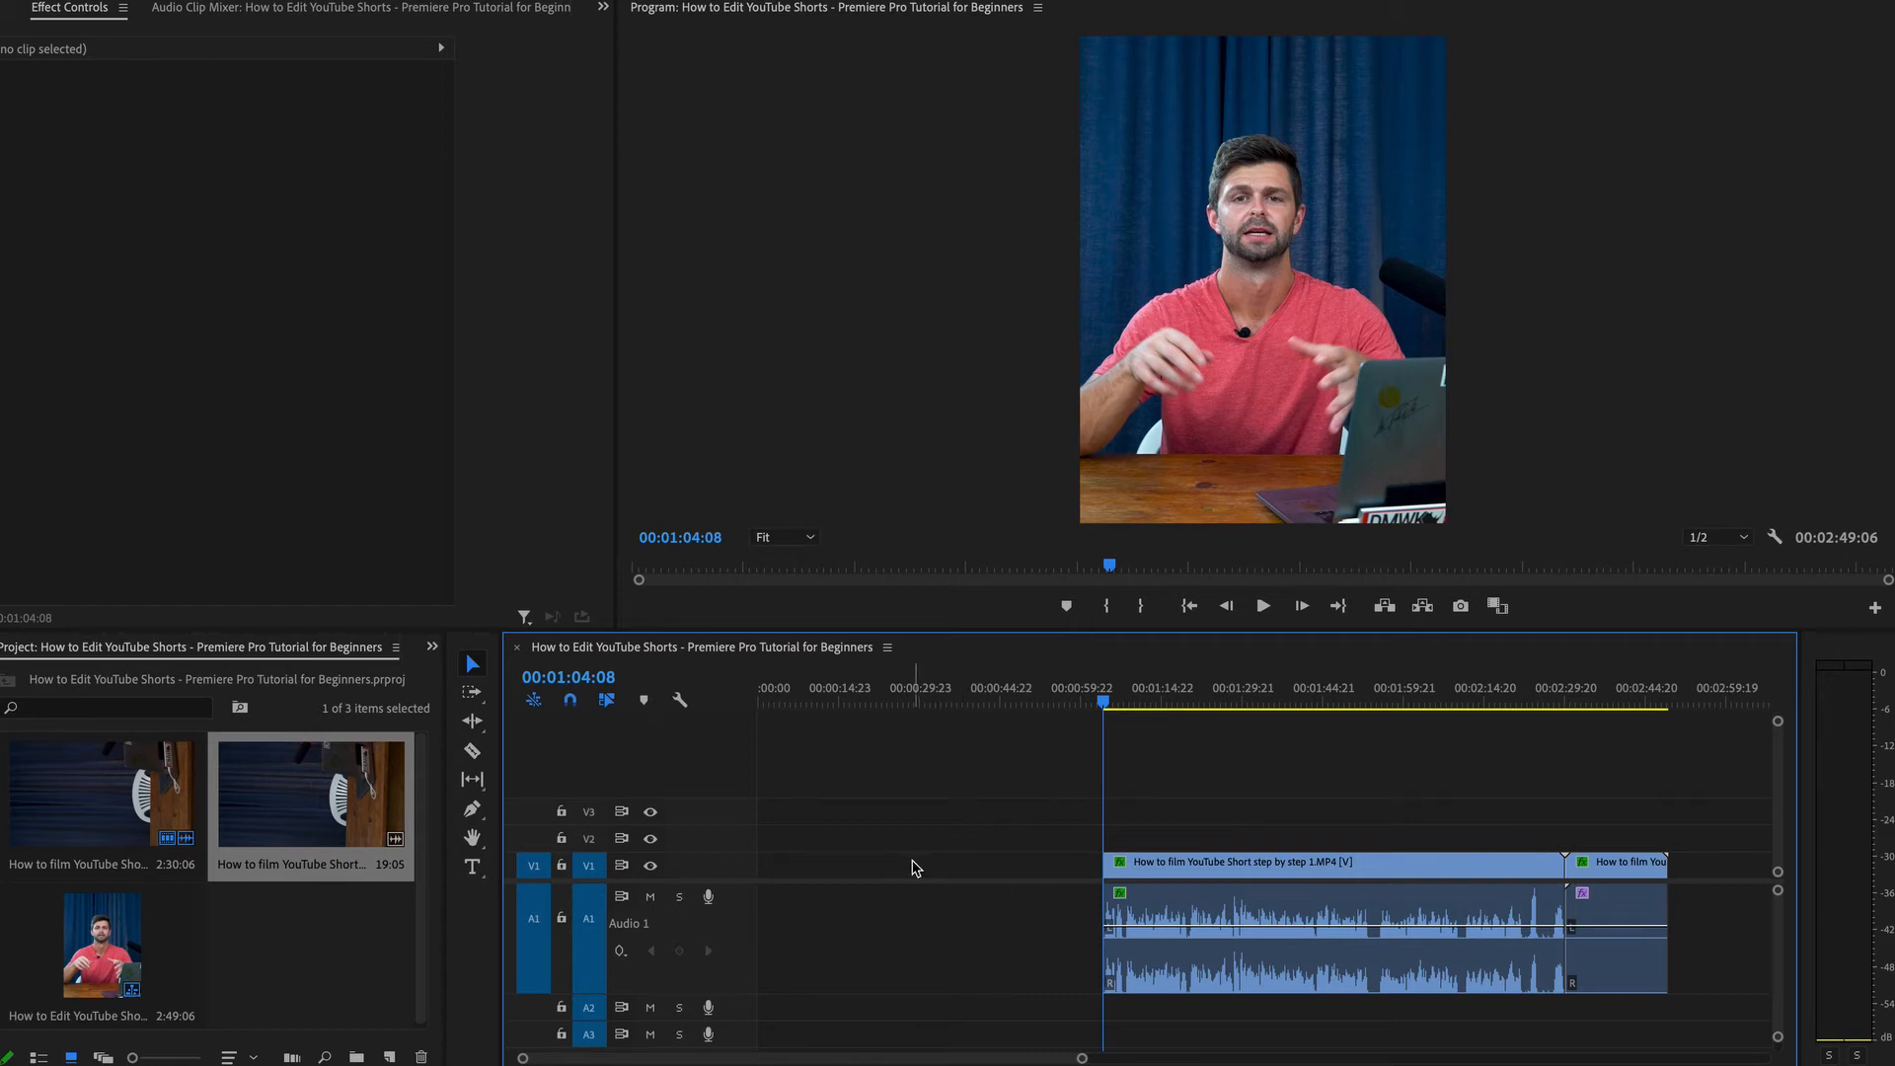
pyautogui.hotkey('ctrl', 'z')
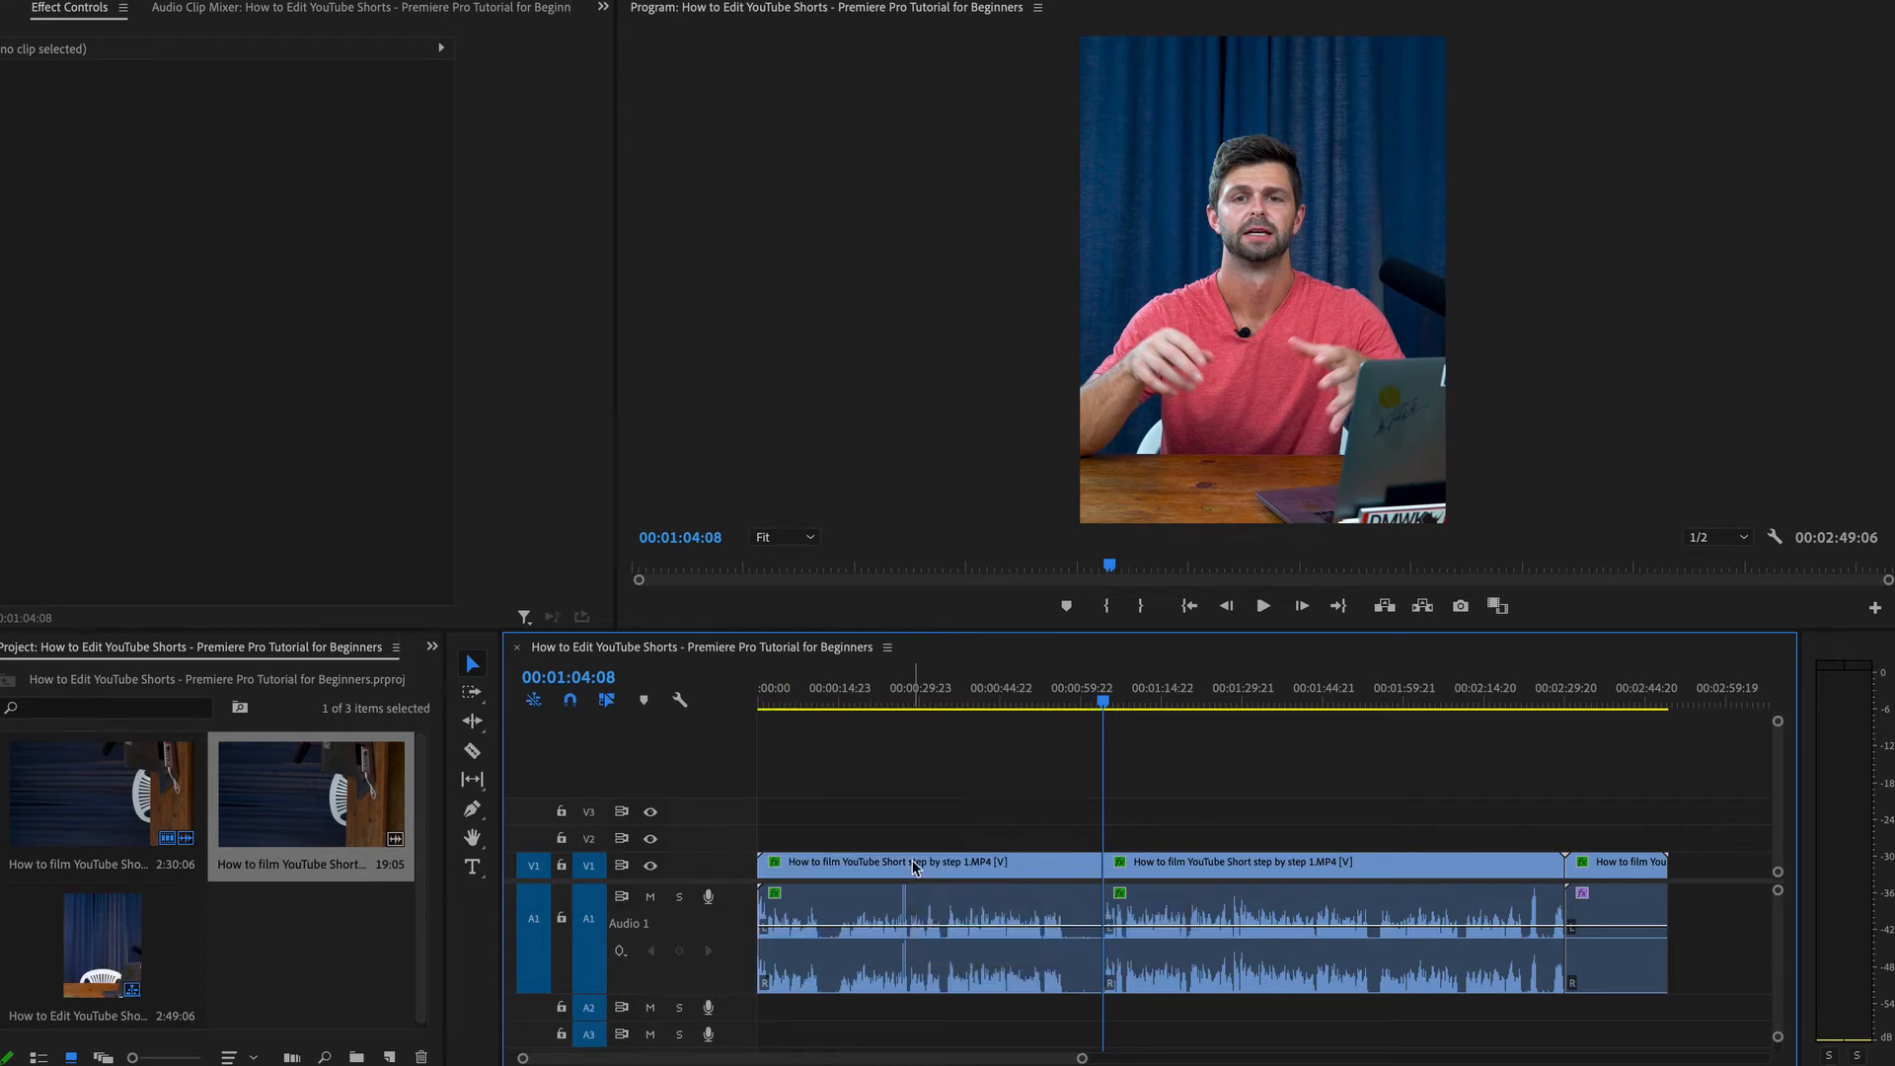
pyautogui.hotkey('ctrl', 'z')
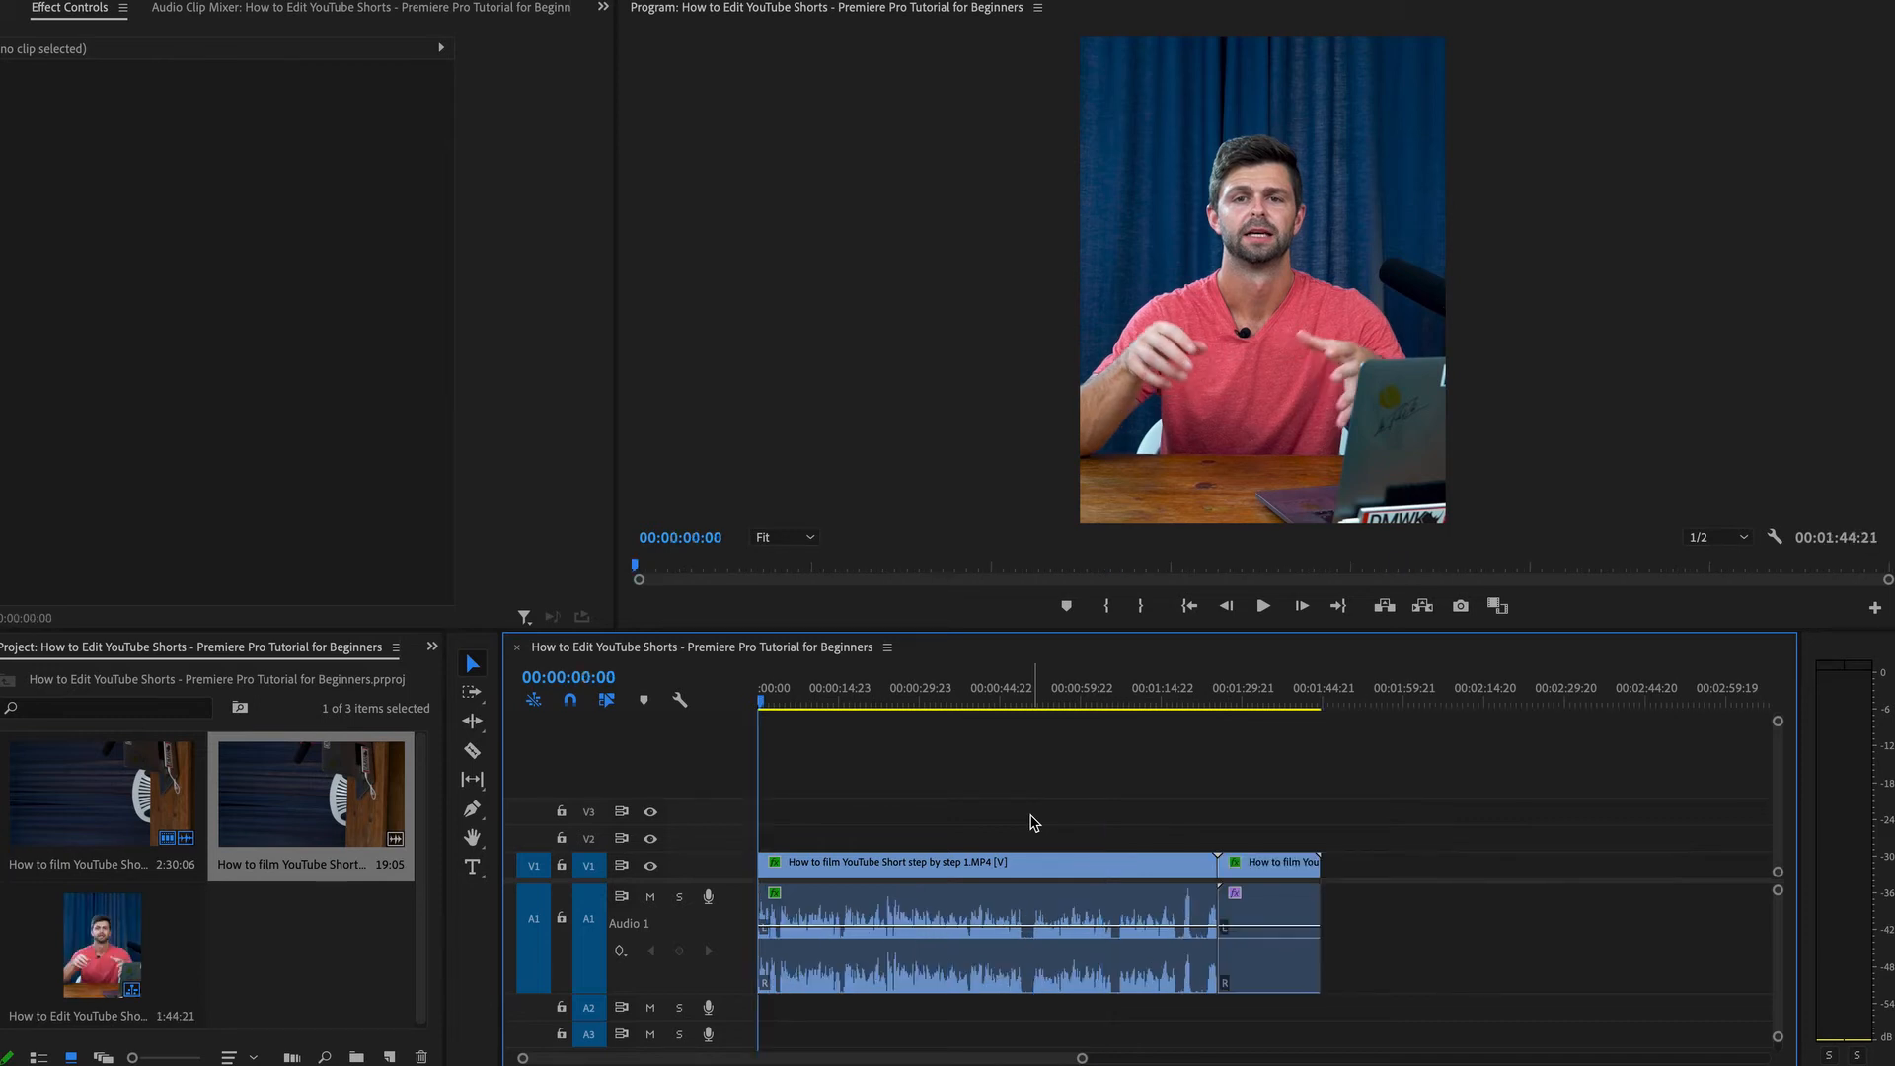
pyautogui.hotkey('ctrl', 'z')
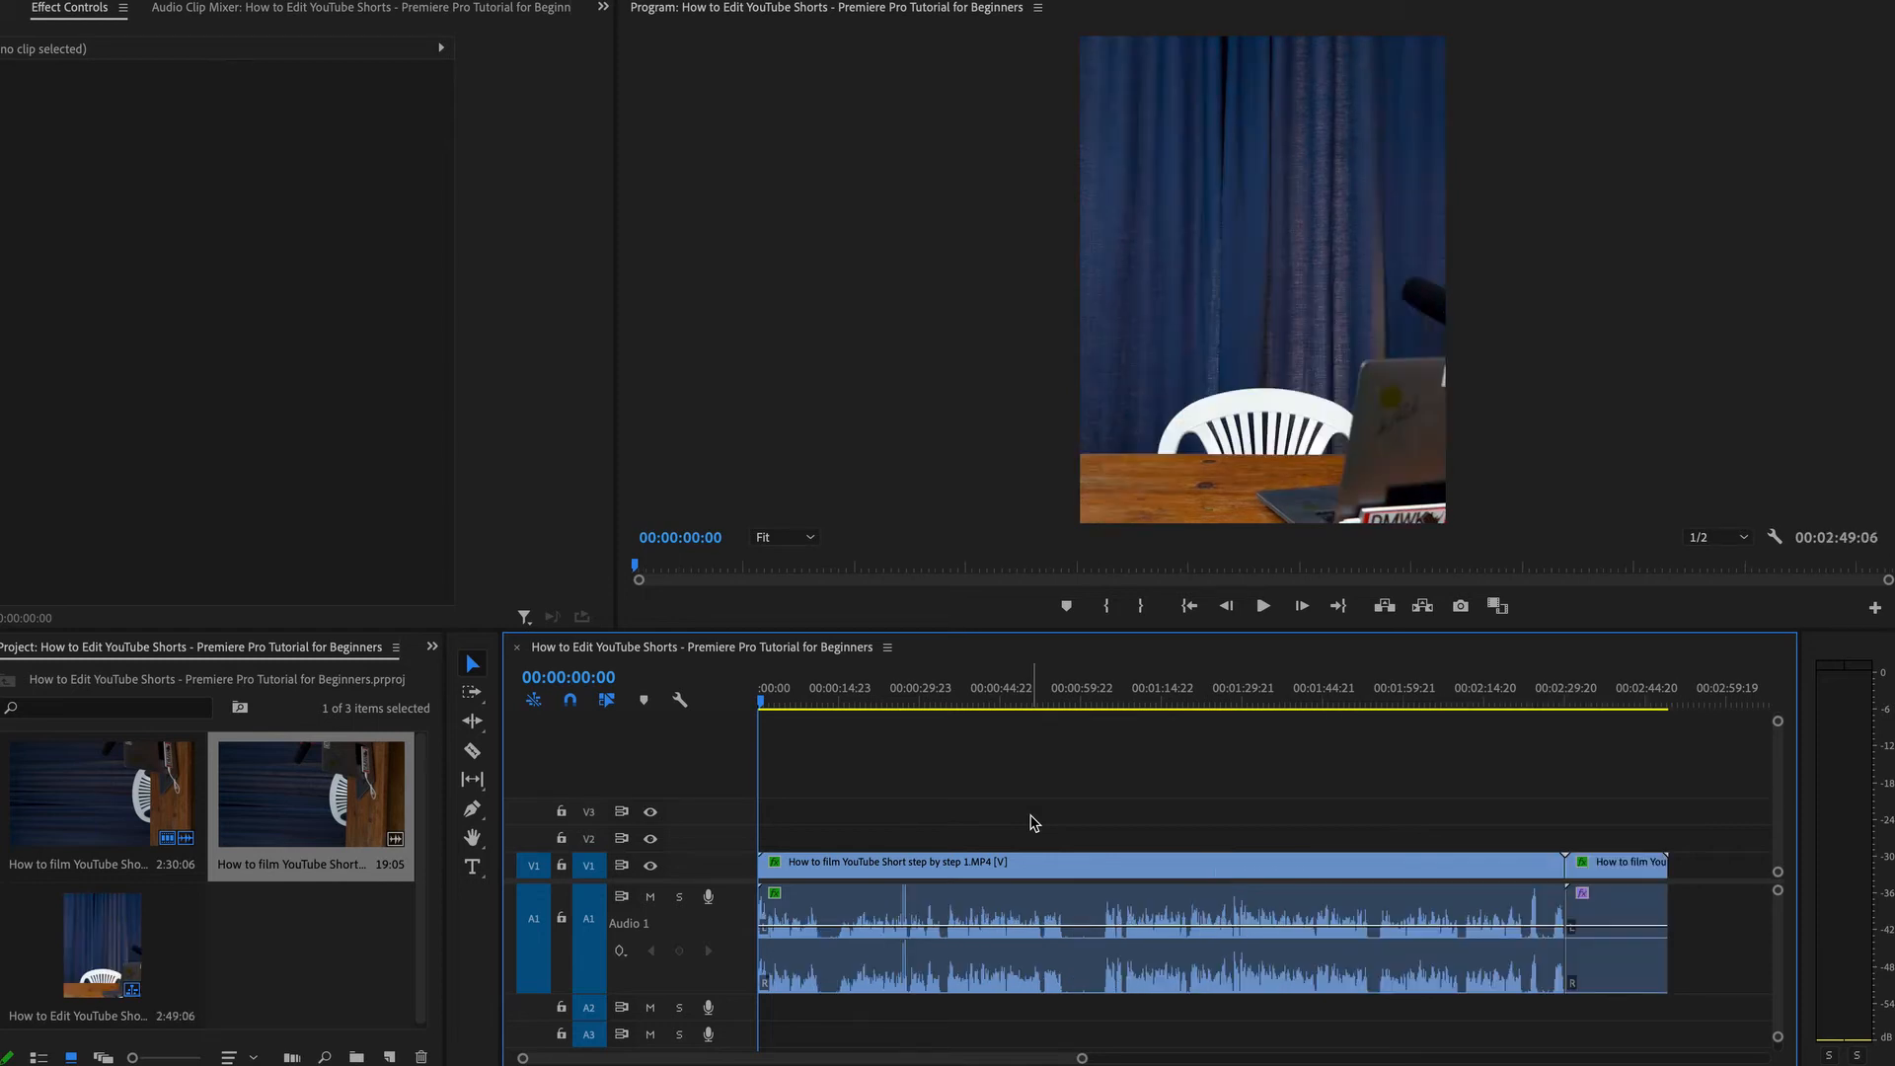
# Ripple-trim the clip end to the playhead at 00:01:03:22 and undo it.
pyautogui.click(1104, 703)
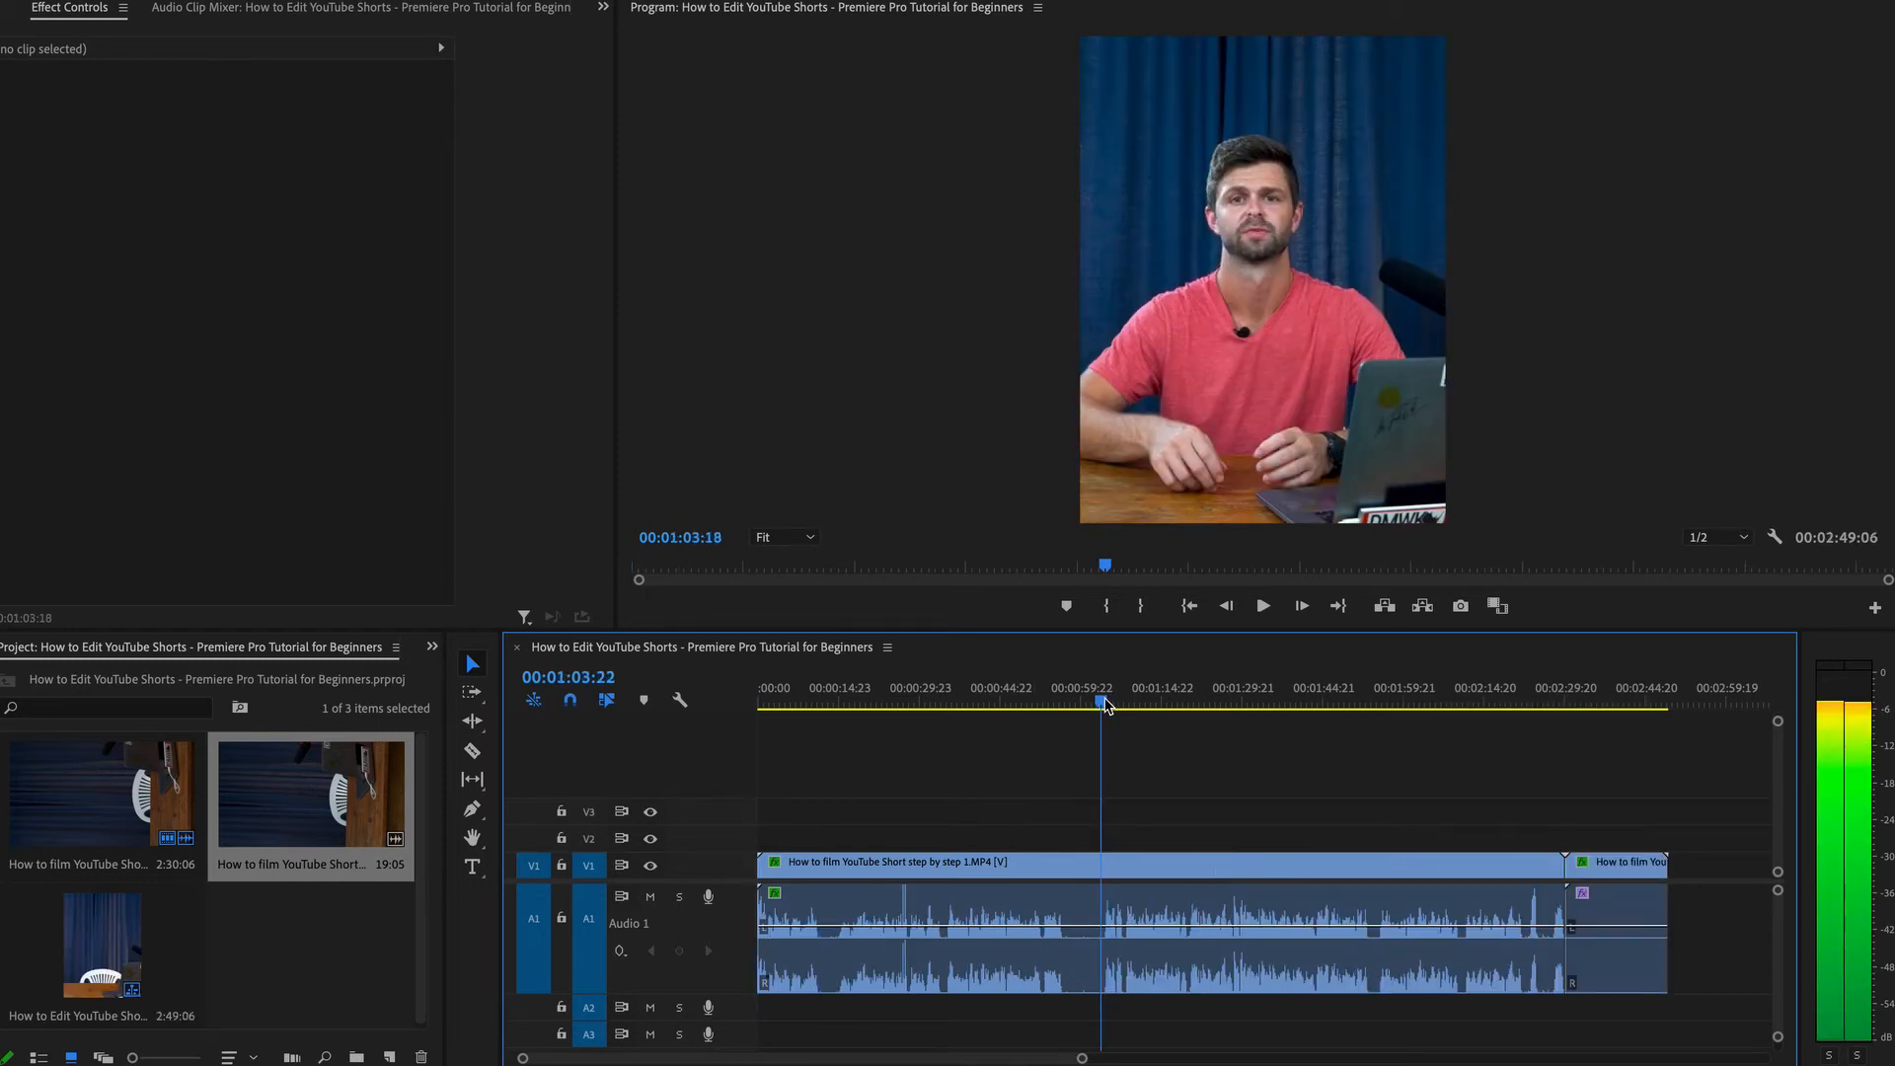
pyautogui.press('w')
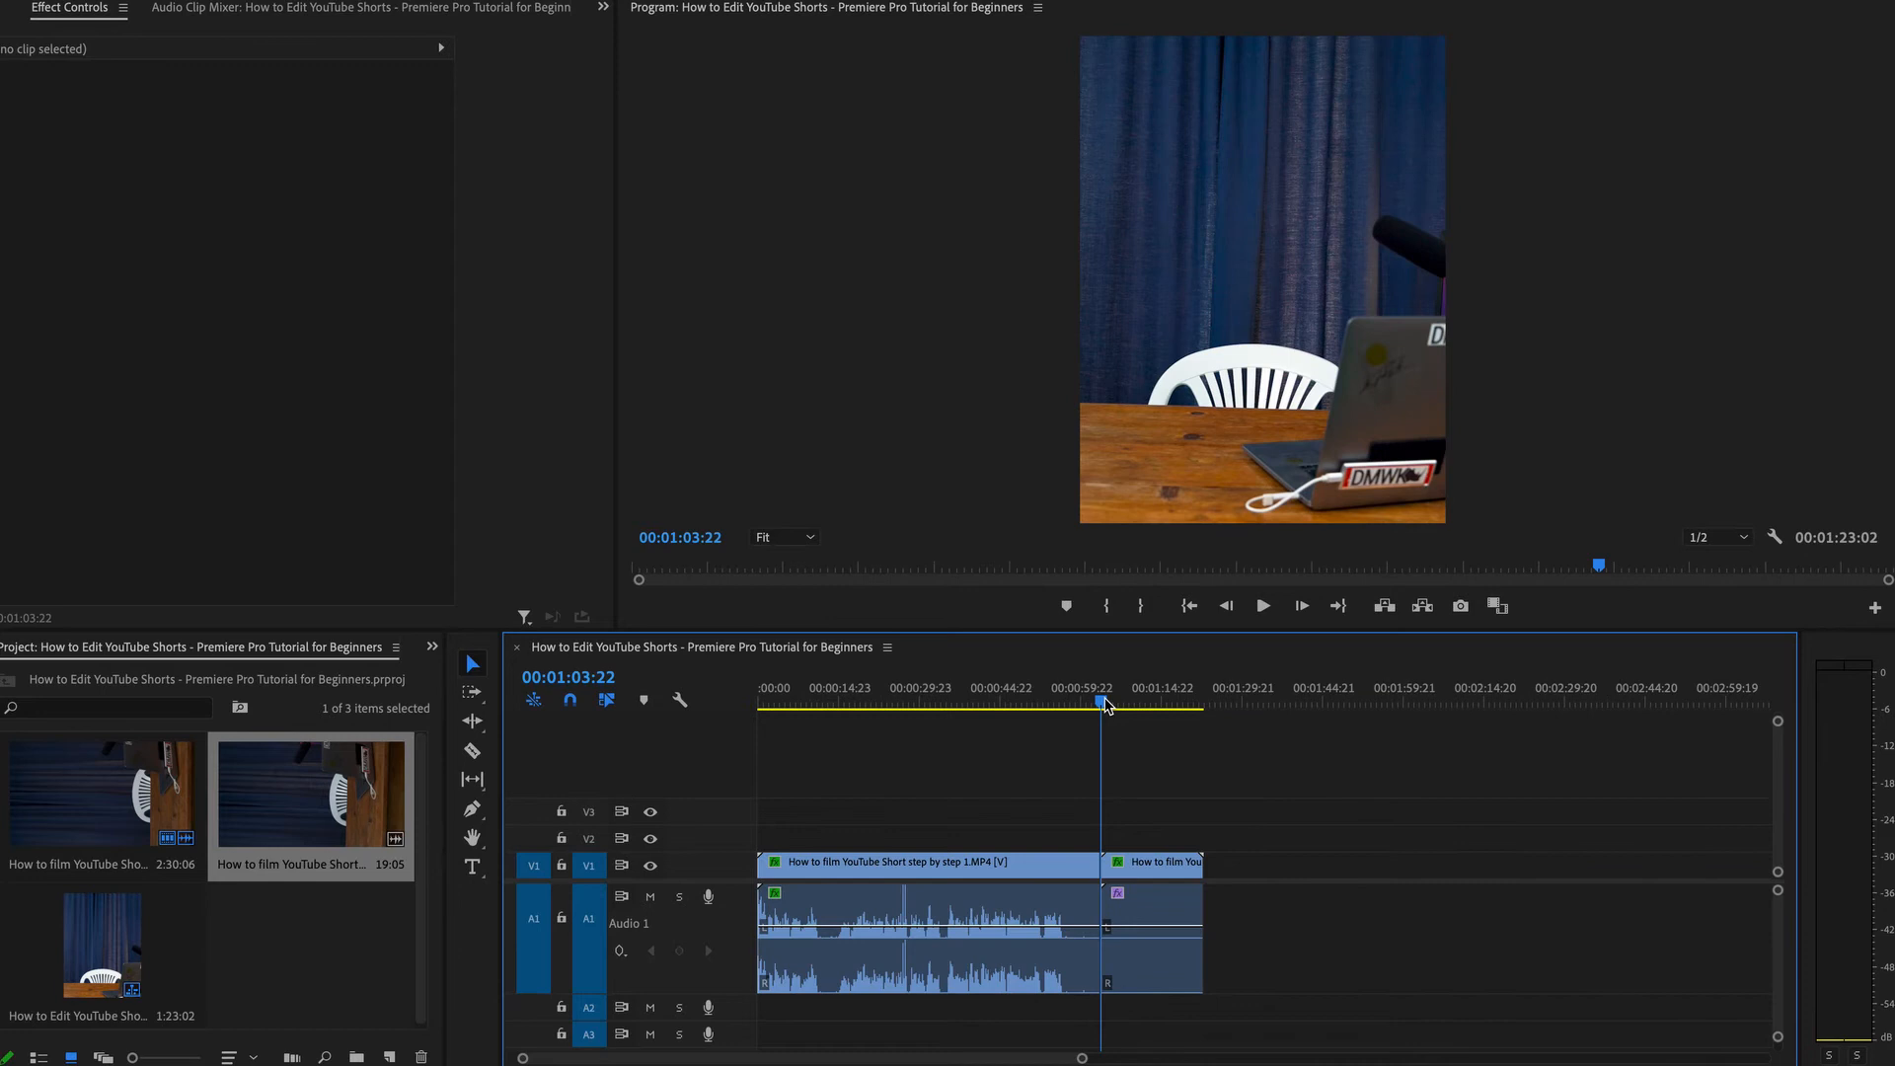
pyautogui.hotkey('ctrl', 'z')
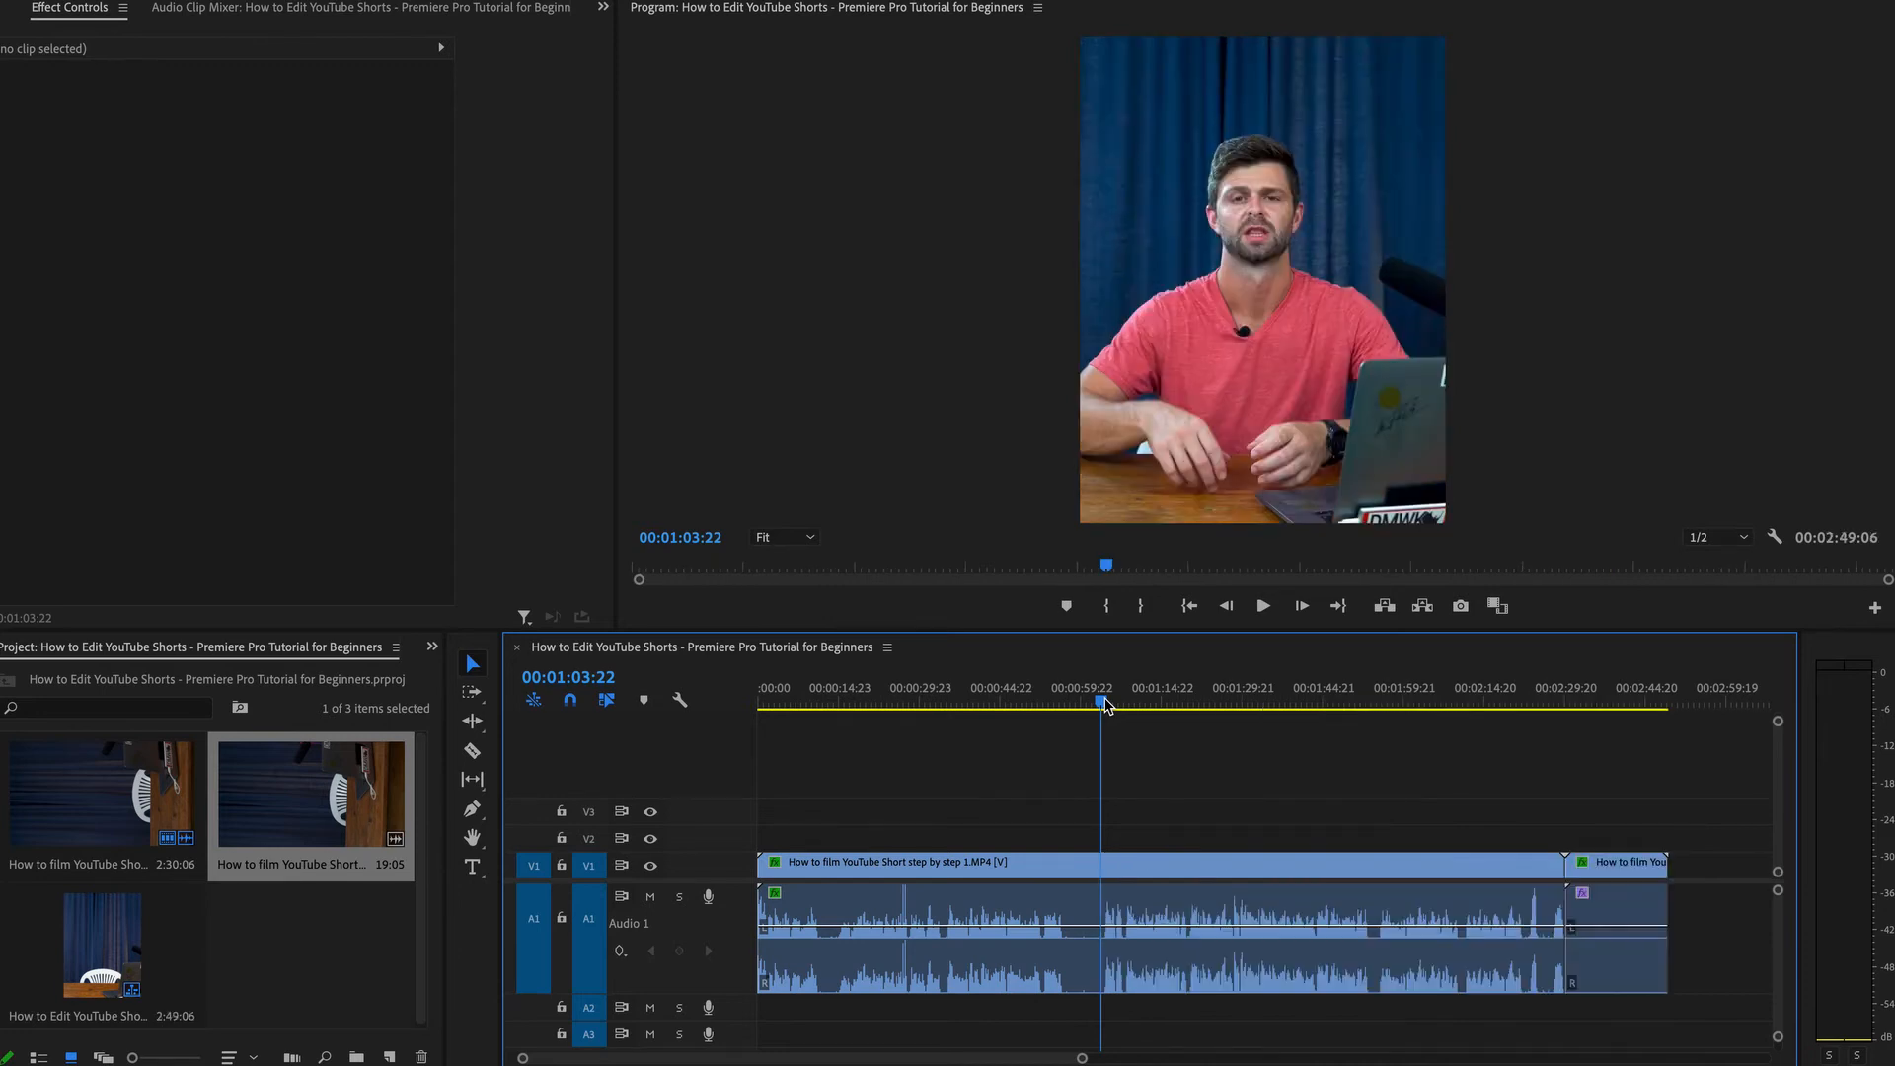
# Ripple-trim the clip start to the playhead at 00:01:03:22 and return the playhead to the sequence start.
pyautogui.press('q')
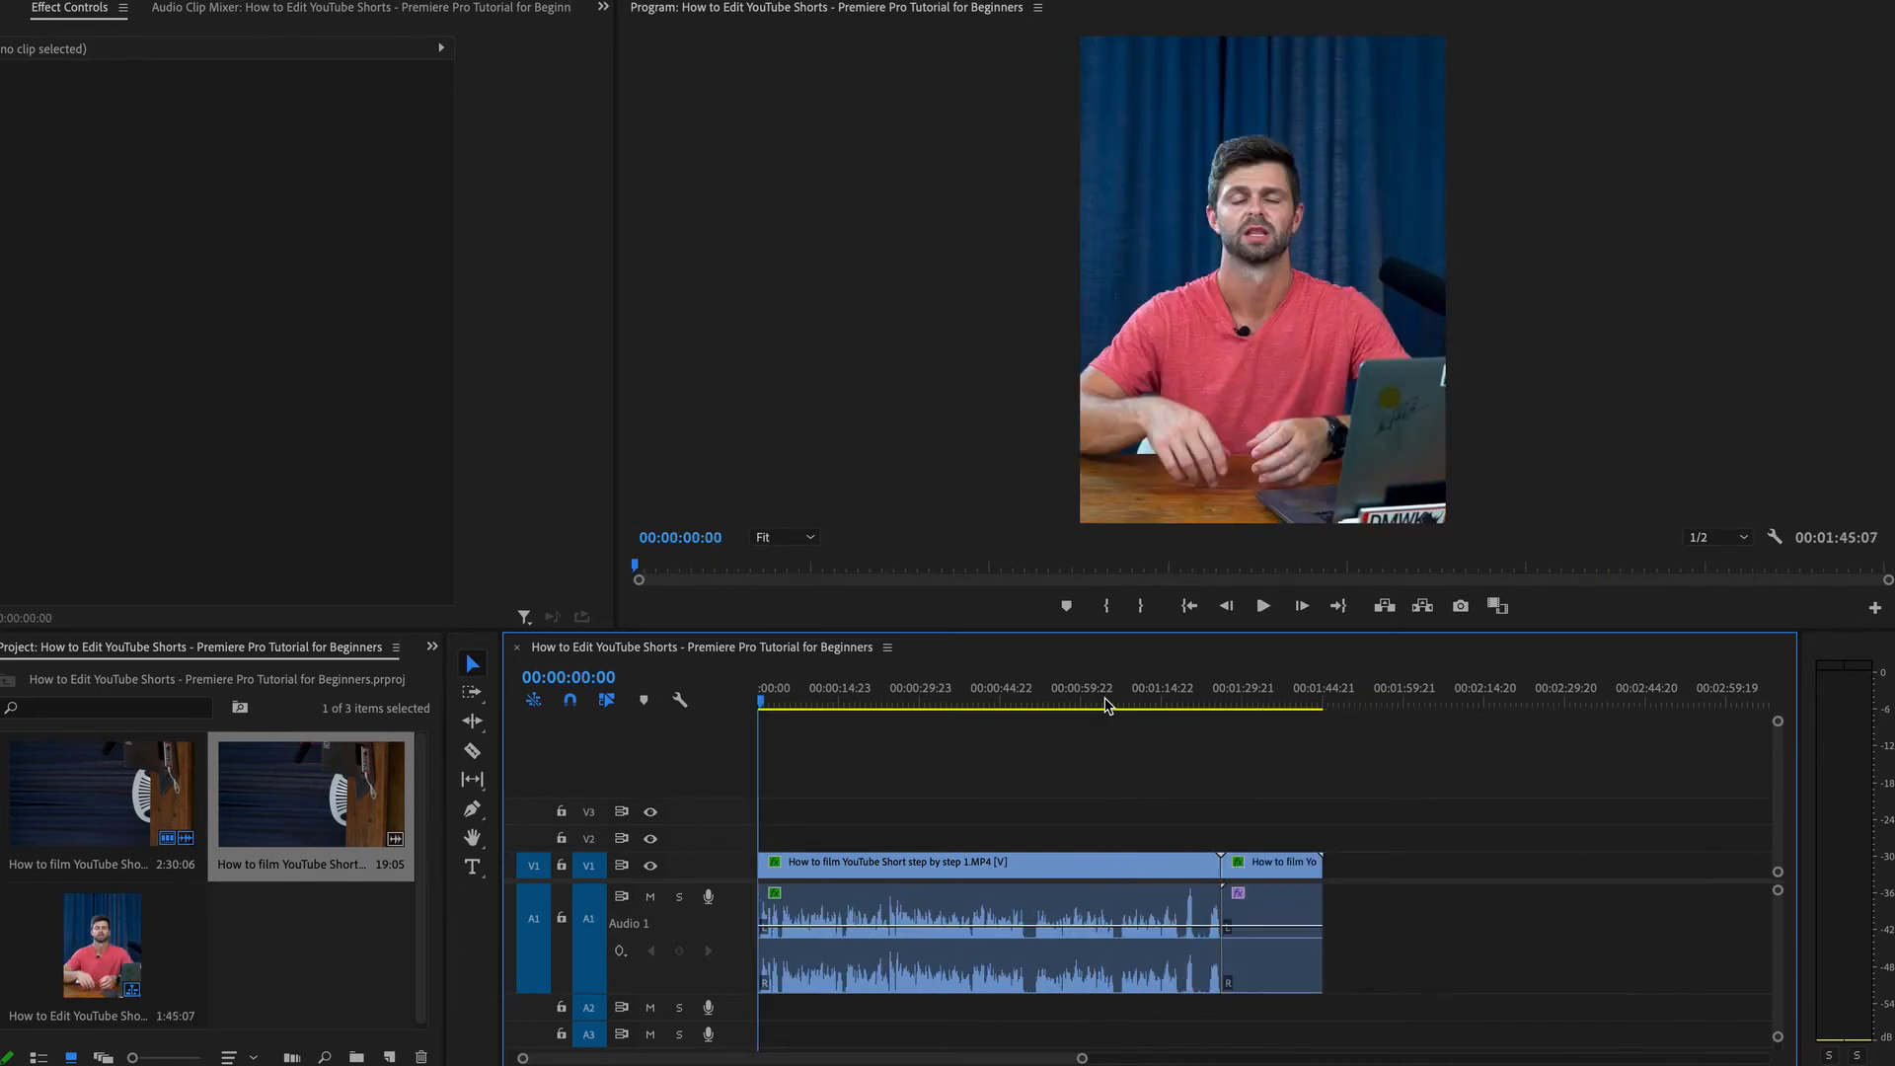
pyautogui.moveTo(1082, 1057); pyautogui.dragTo(901, 1063)
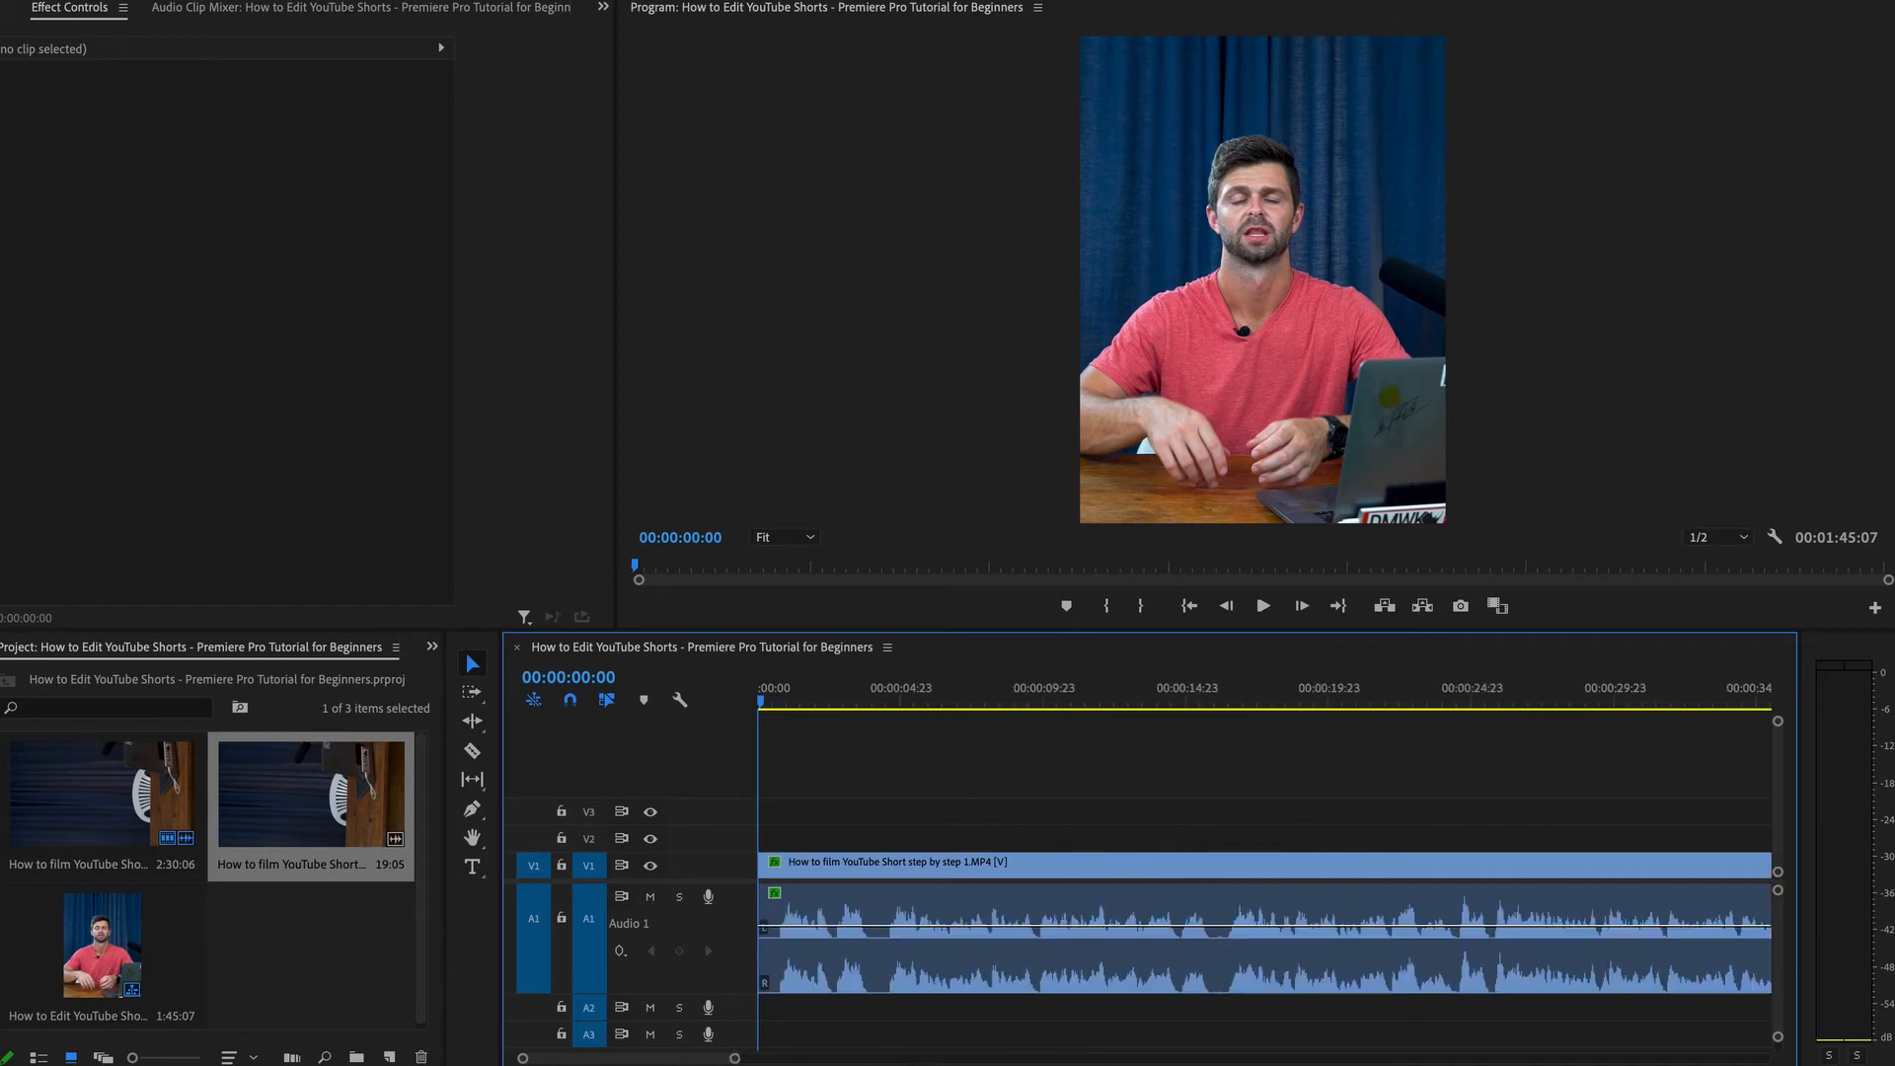
pyautogui.moveTo(804, 702); pyautogui.dragTo(780, 706)
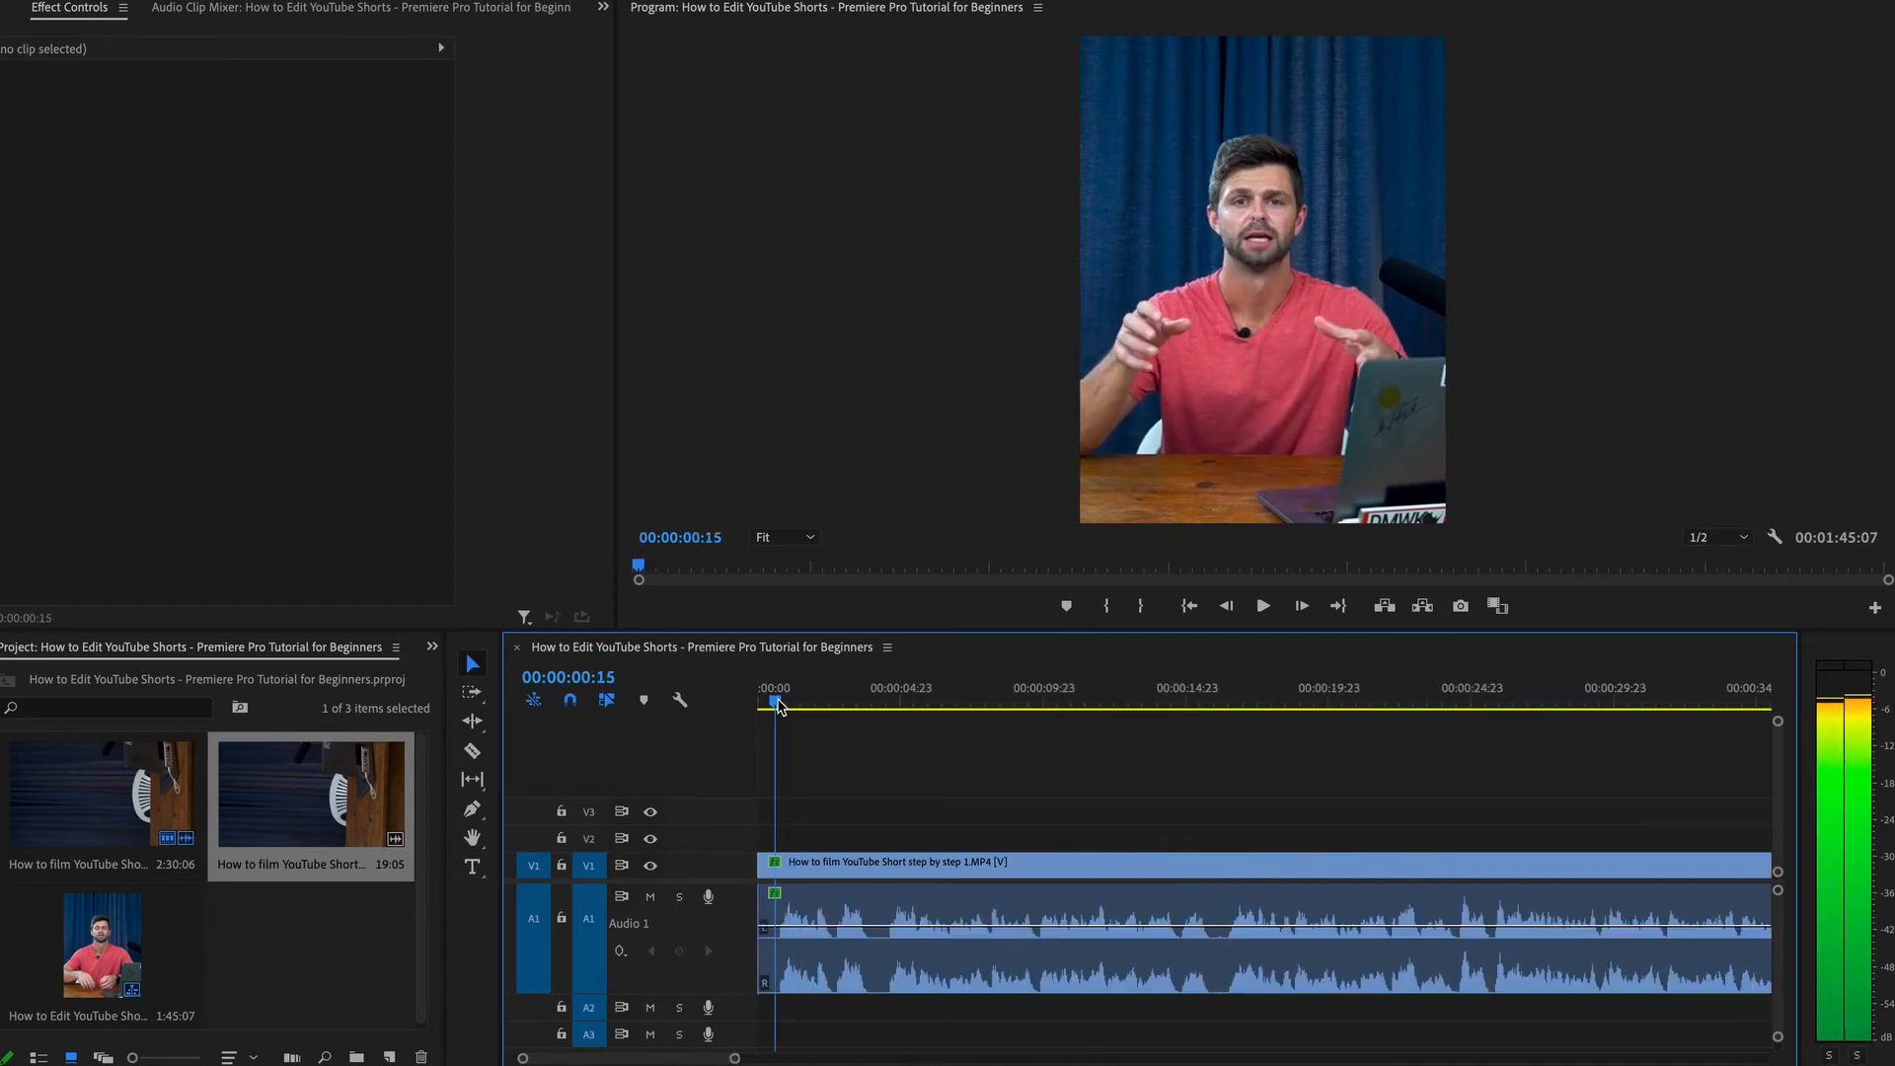
pyautogui.press('Home')
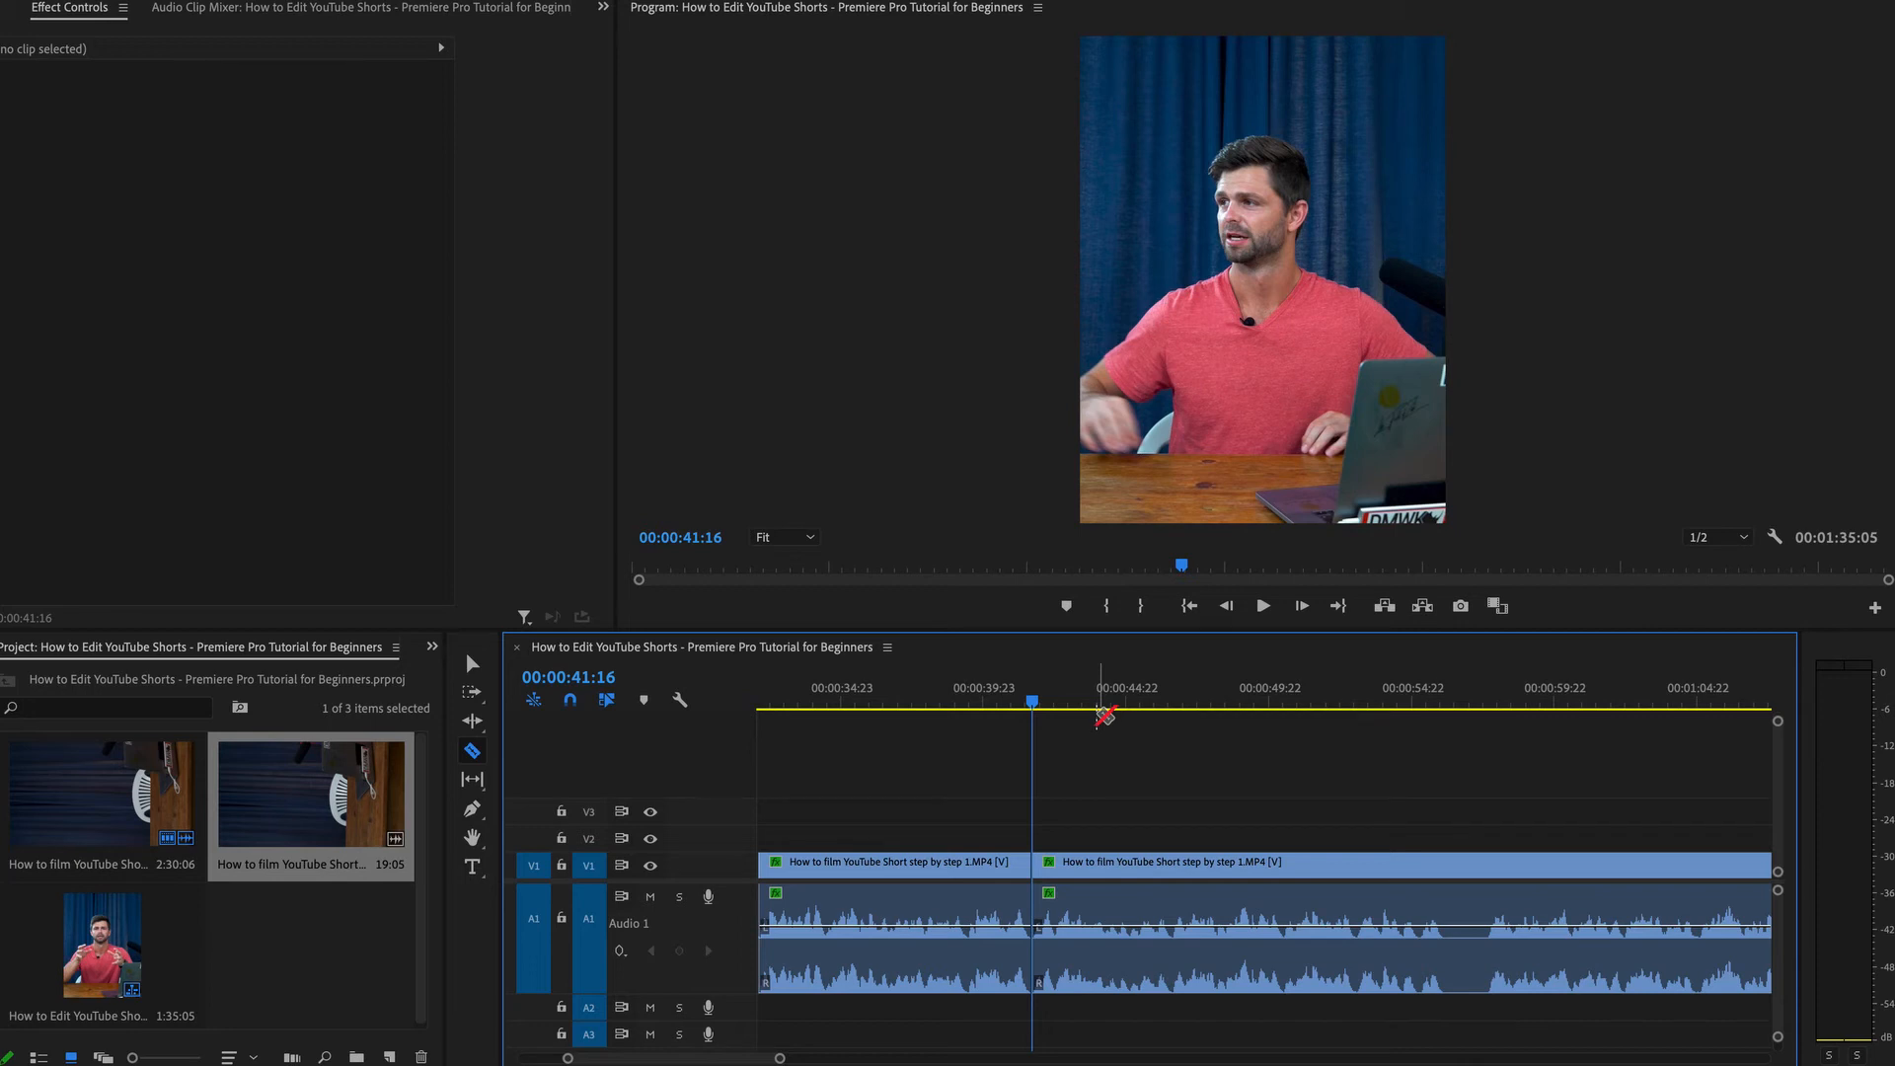
# Save the project and fit the whole trimmed sequence in the timeline.
pyautogui.hotkey('ctrl', 's')
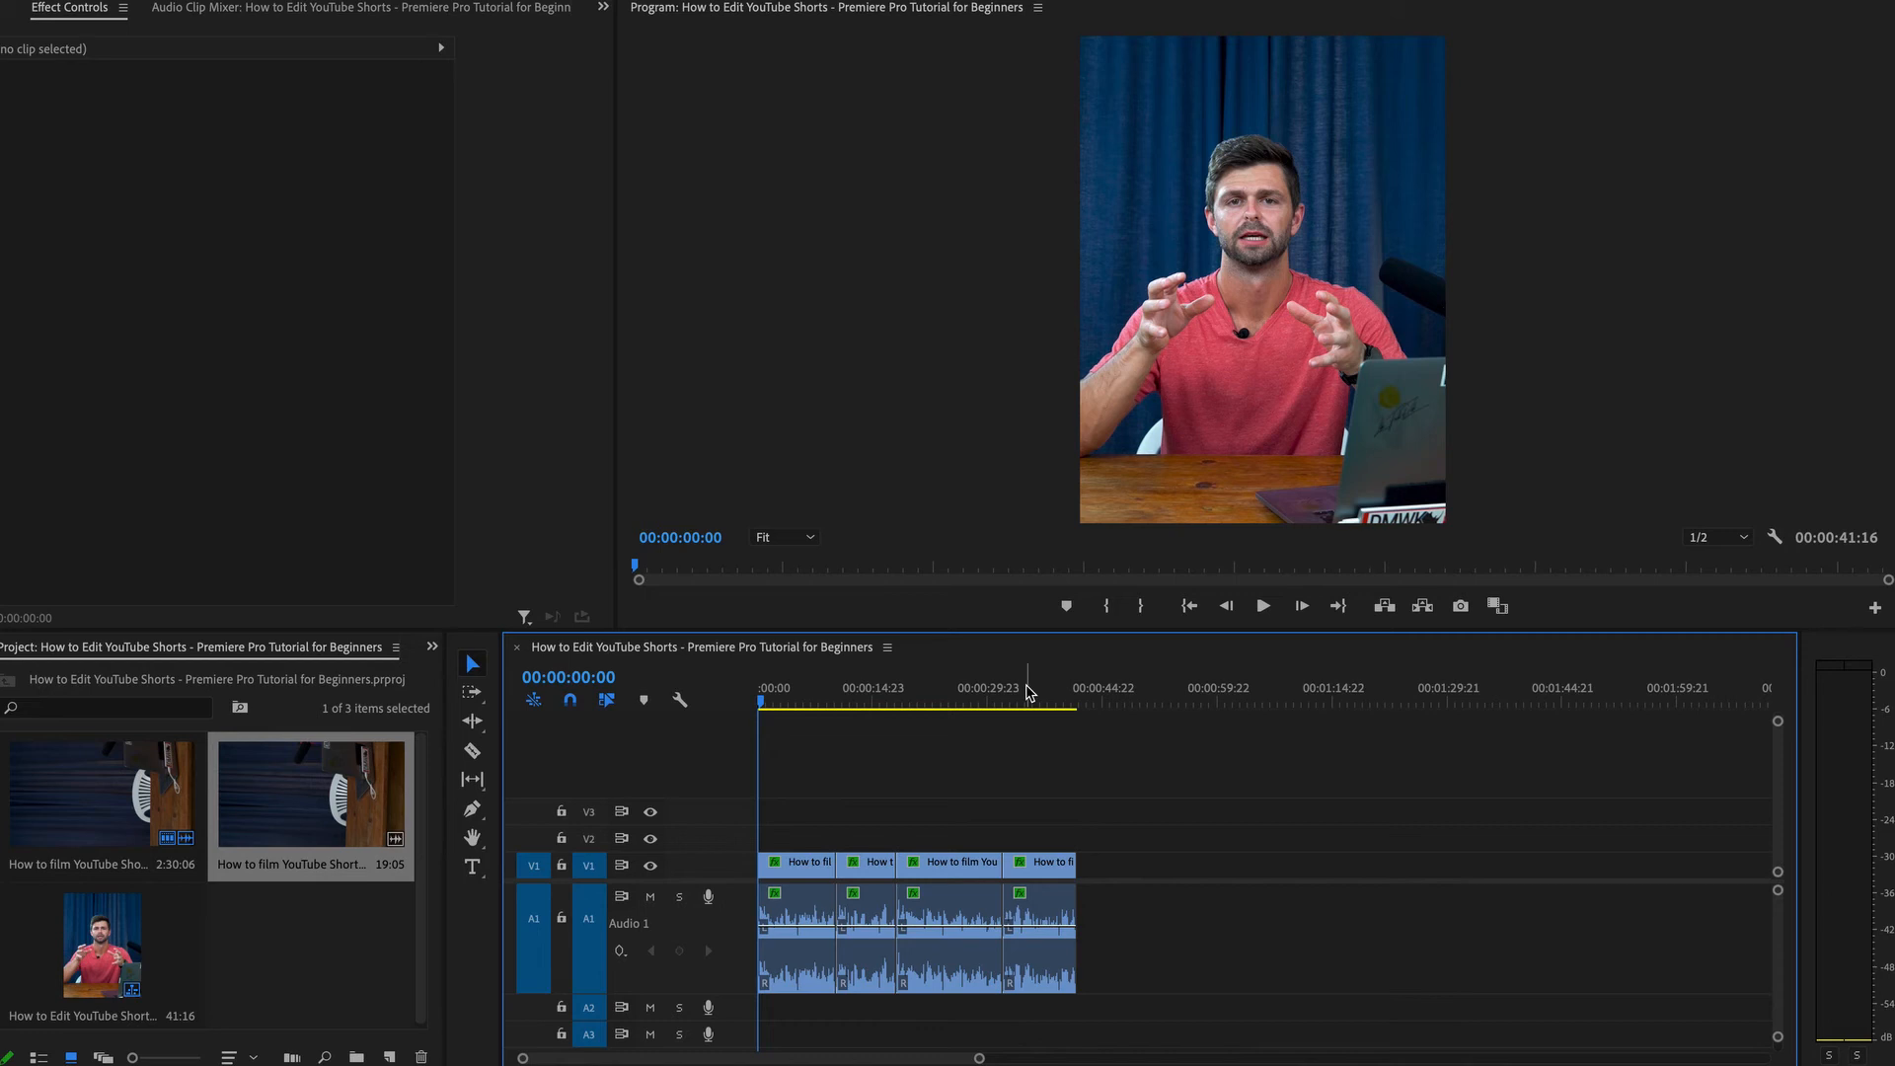
pyautogui.press('\\')
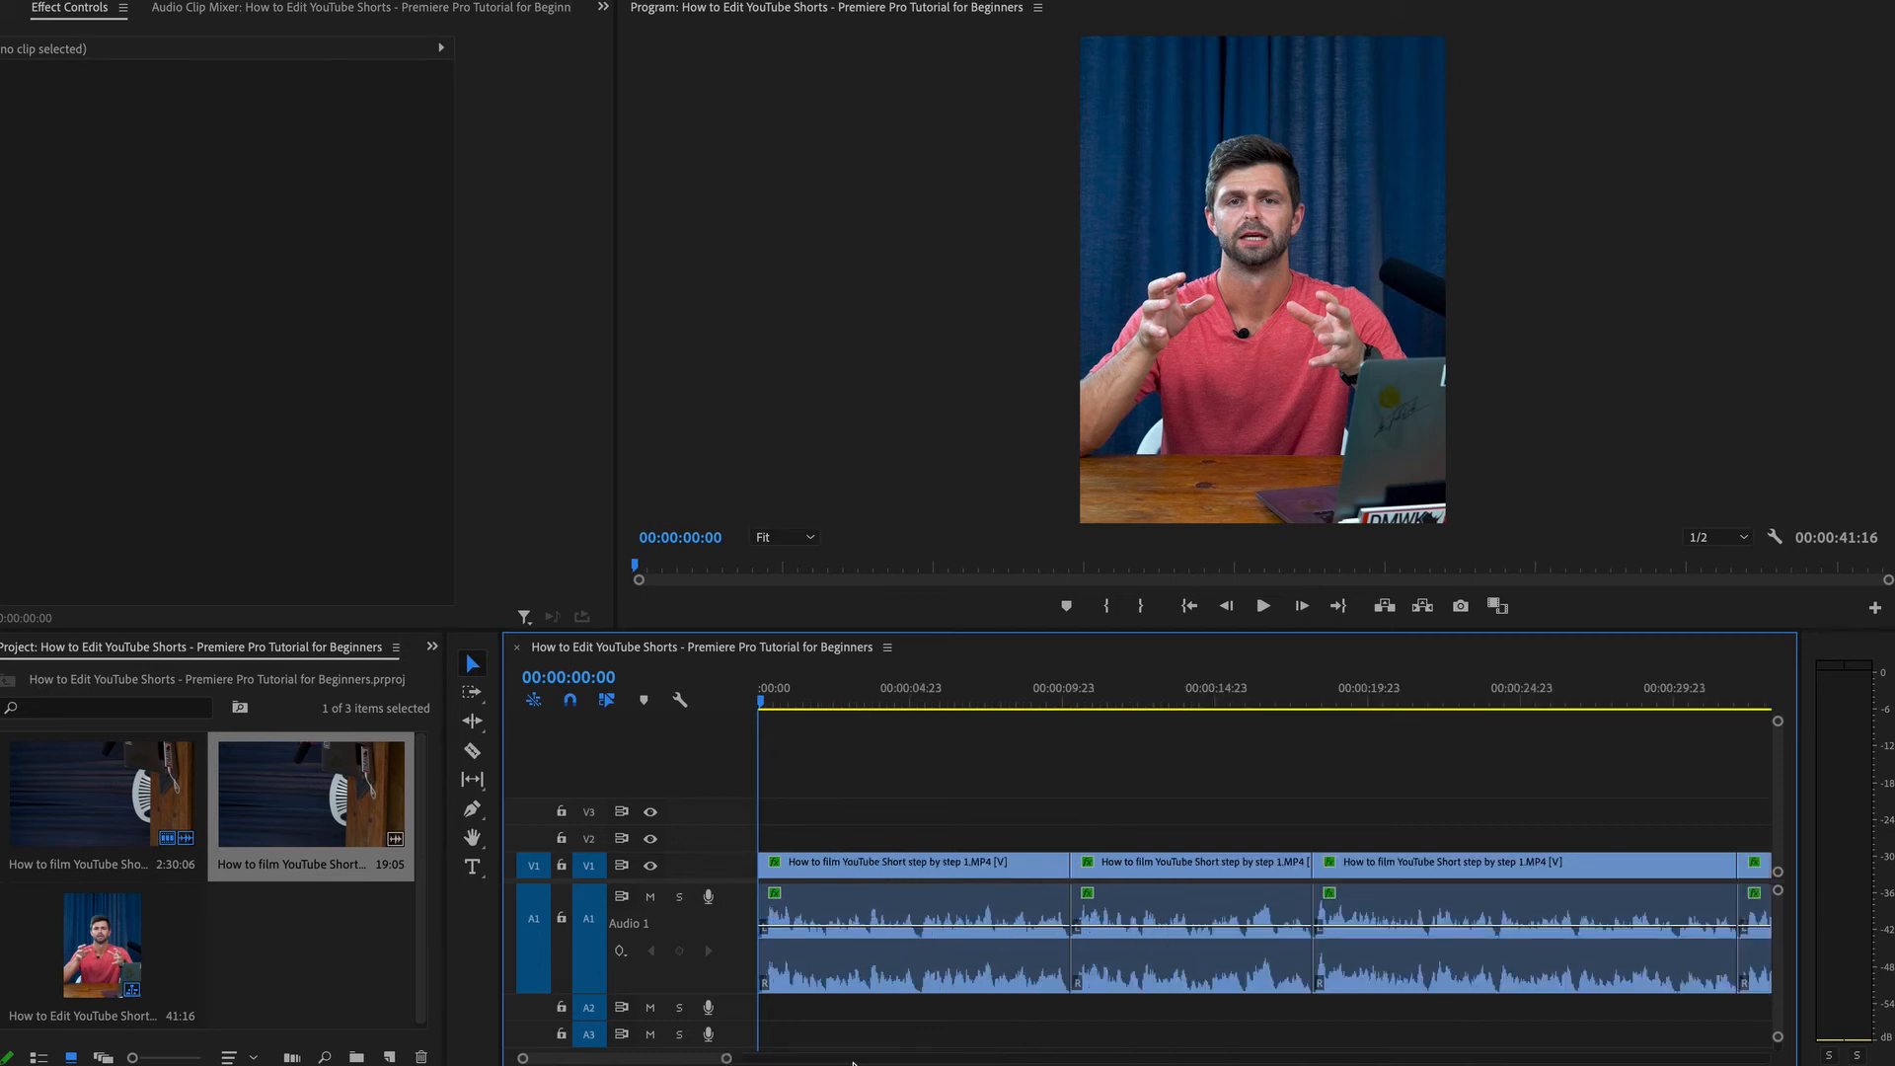
pyautogui.click(789, 691)
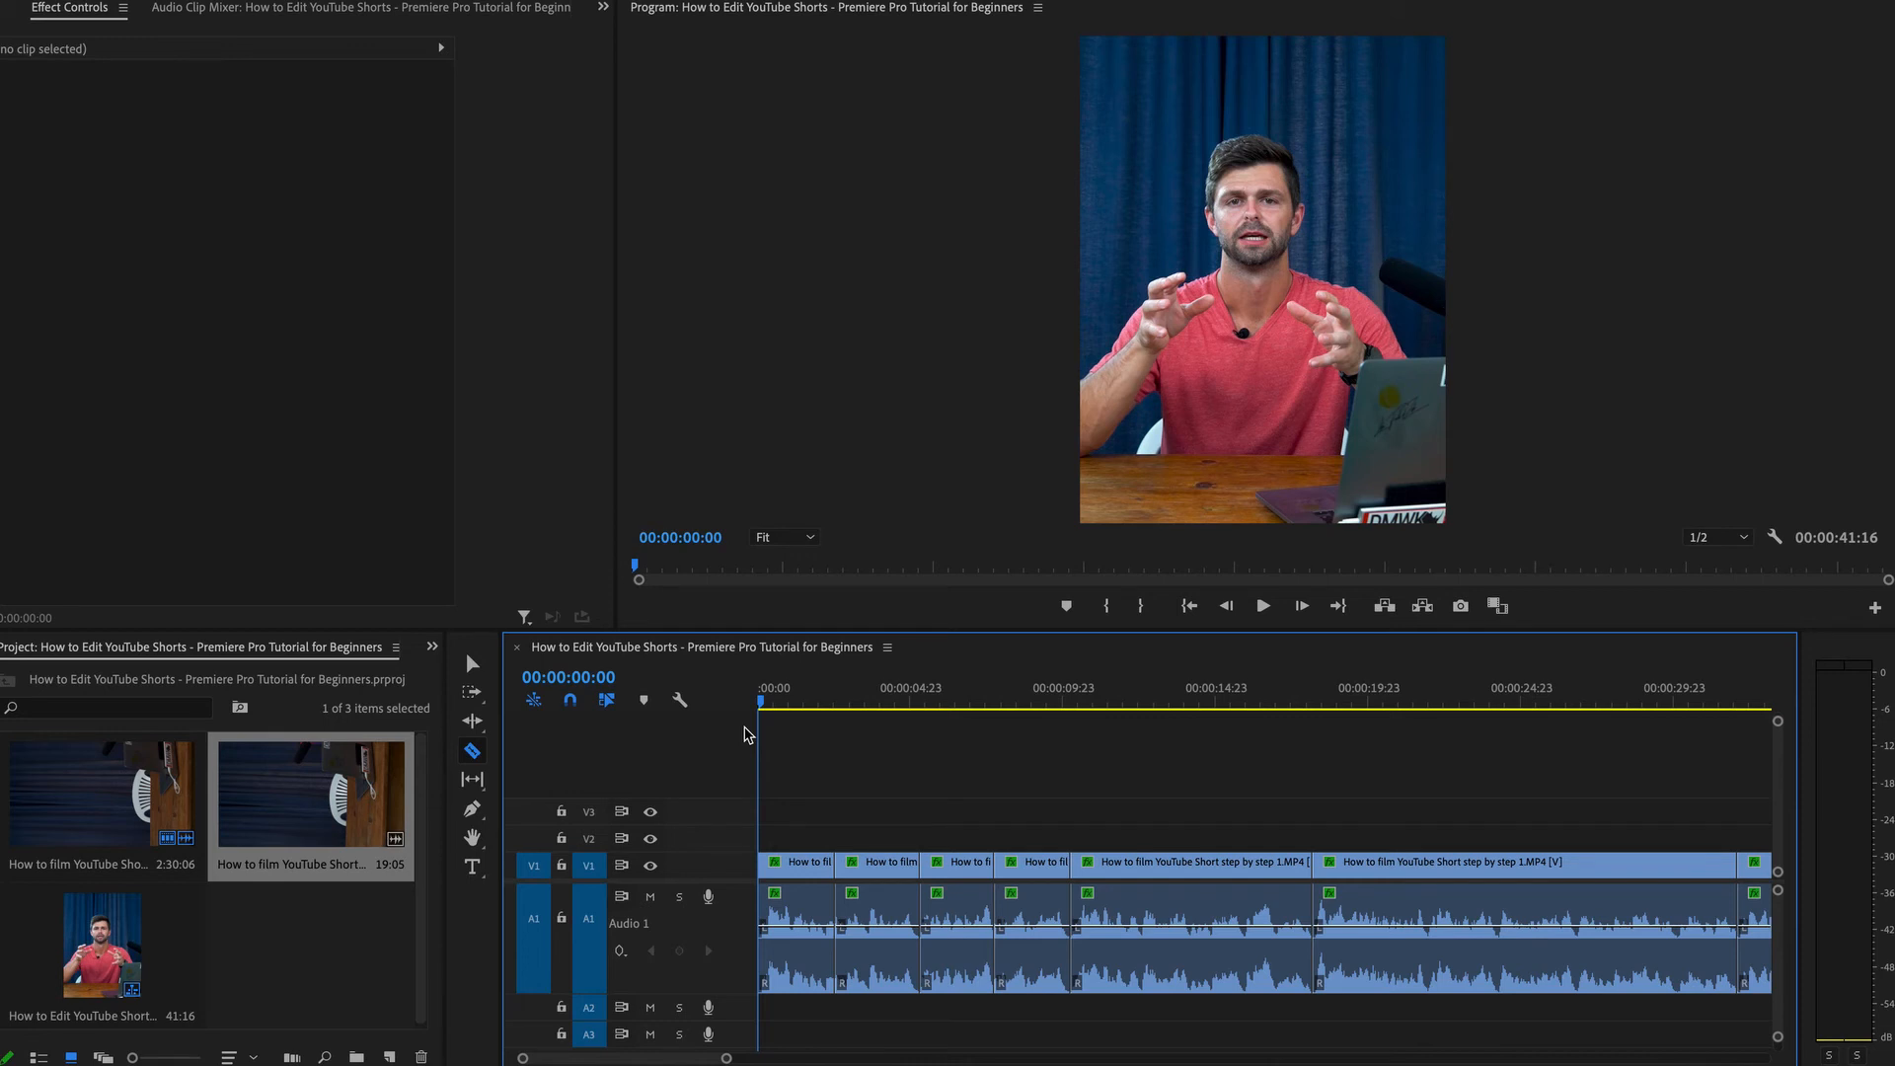
# Select the first short segment and punch in on it by setting Scale to 138.
pyautogui.press('v')
pyautogui.click(781, 701)
pyautogui.moveTo(782, 701); pyautogui.dragTo(786, 700)
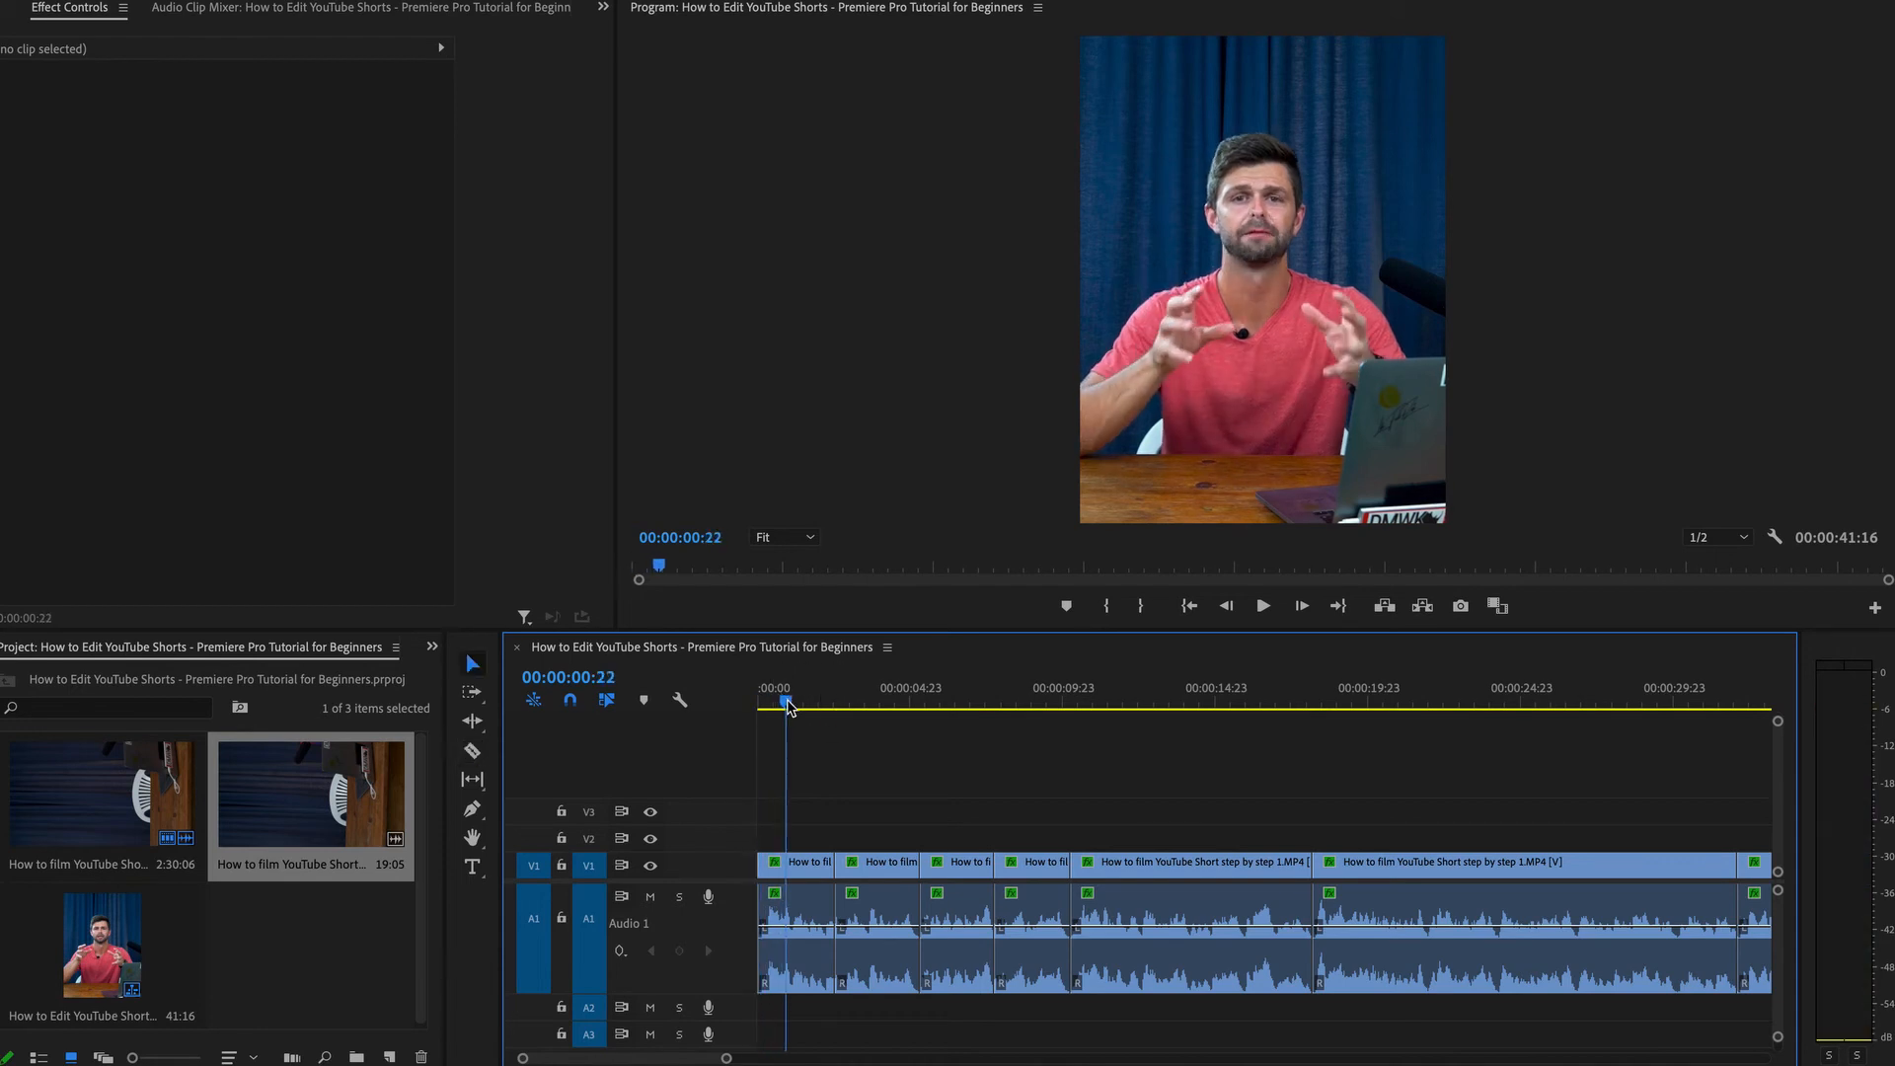
pyautogui.click(797, 862)
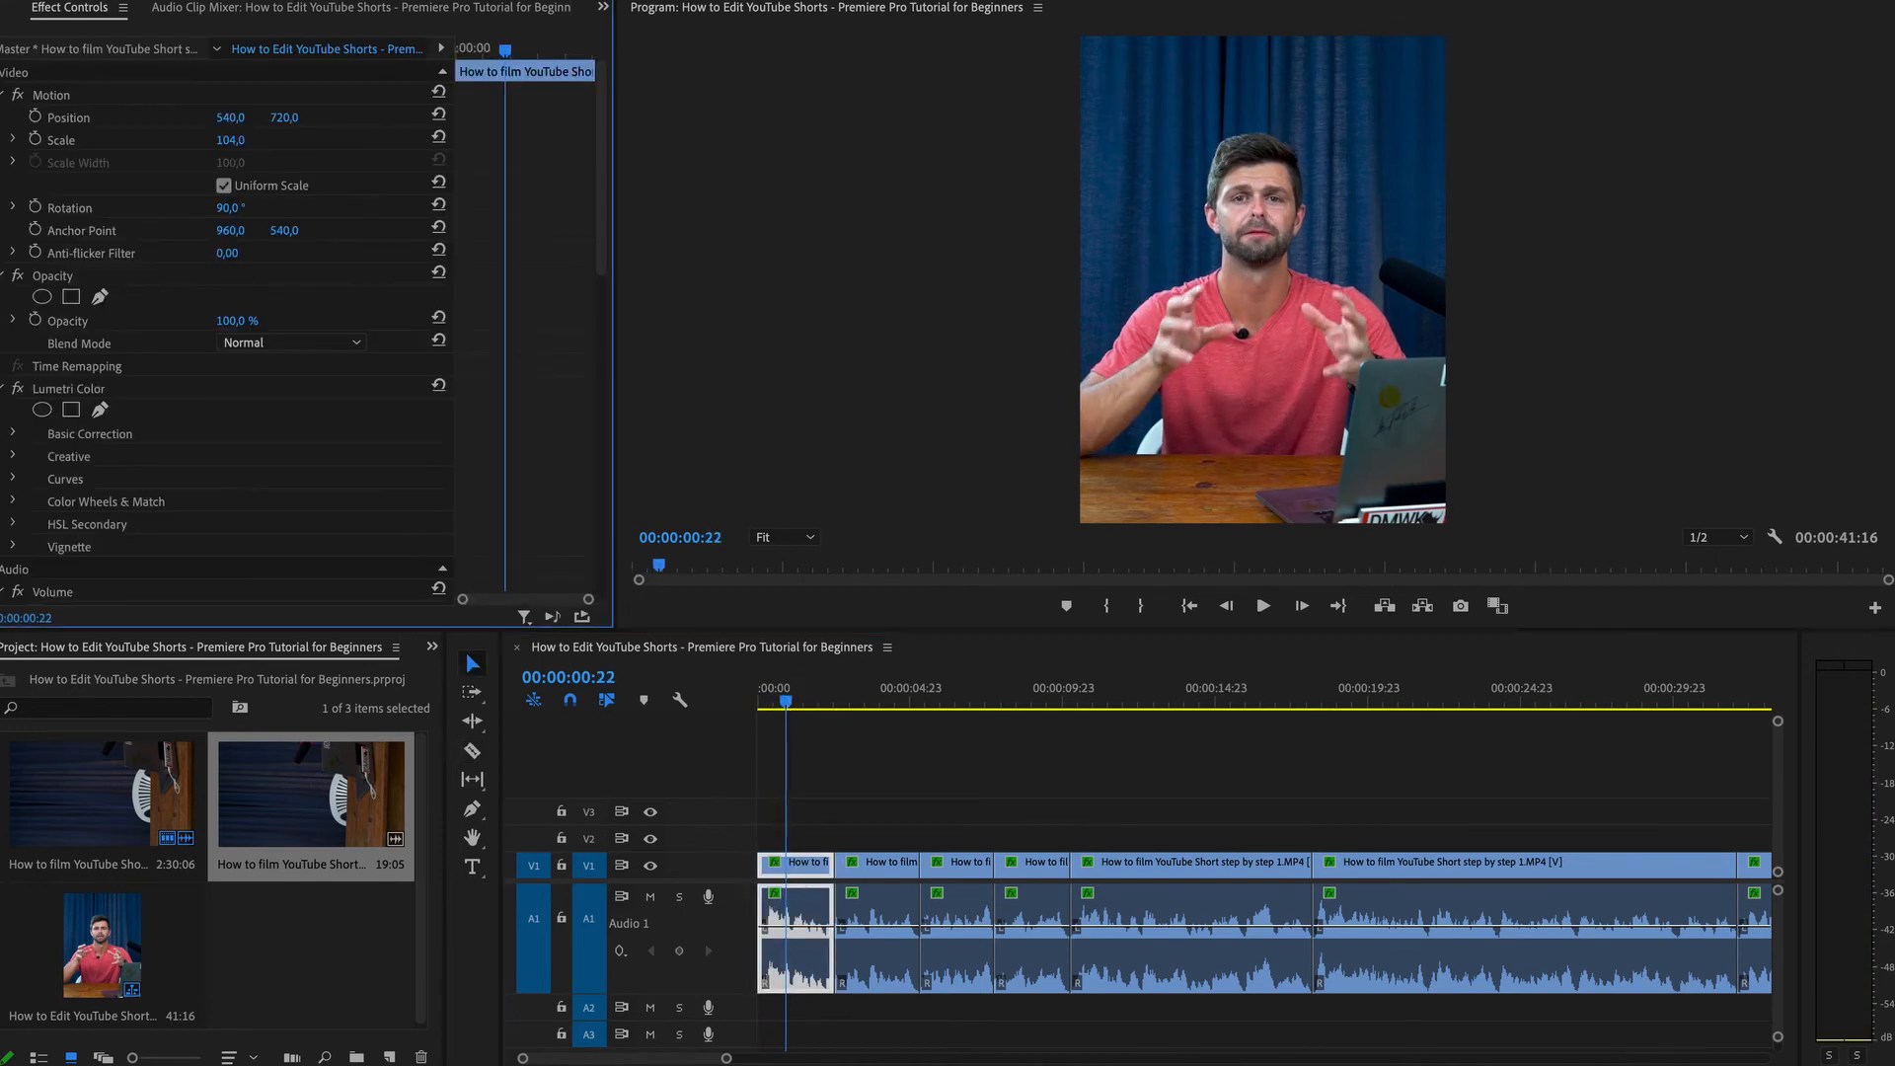
pyautogui.moveTo(230, 139)
pyautogui.mouseDown()
pyautogui.moveTo(286, 139)
pyautogui.moveTo(240, 119)
pyautogui.mouseUp()
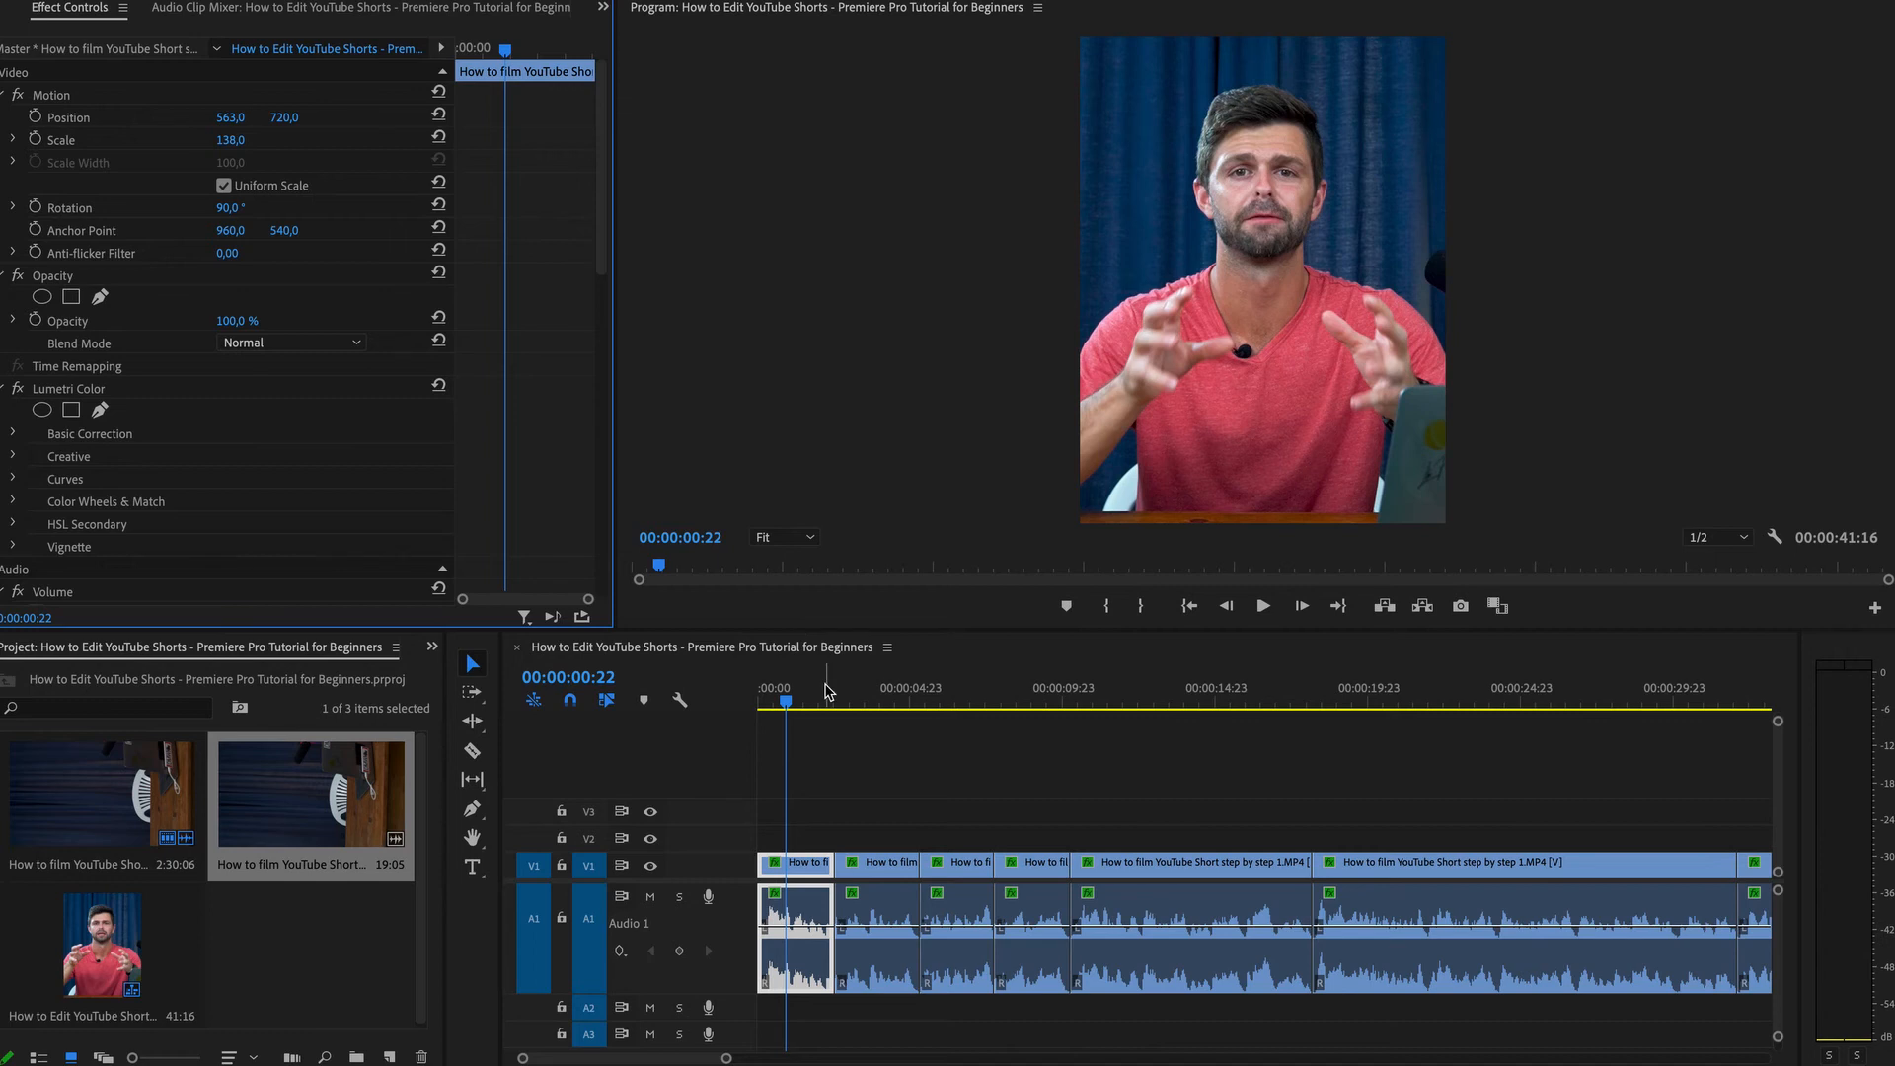
# Turn the third segment black and white in Basic Correction: Saturation 0, Exposure 2.1, Shadows 52.3.
pyautogui.press('space')
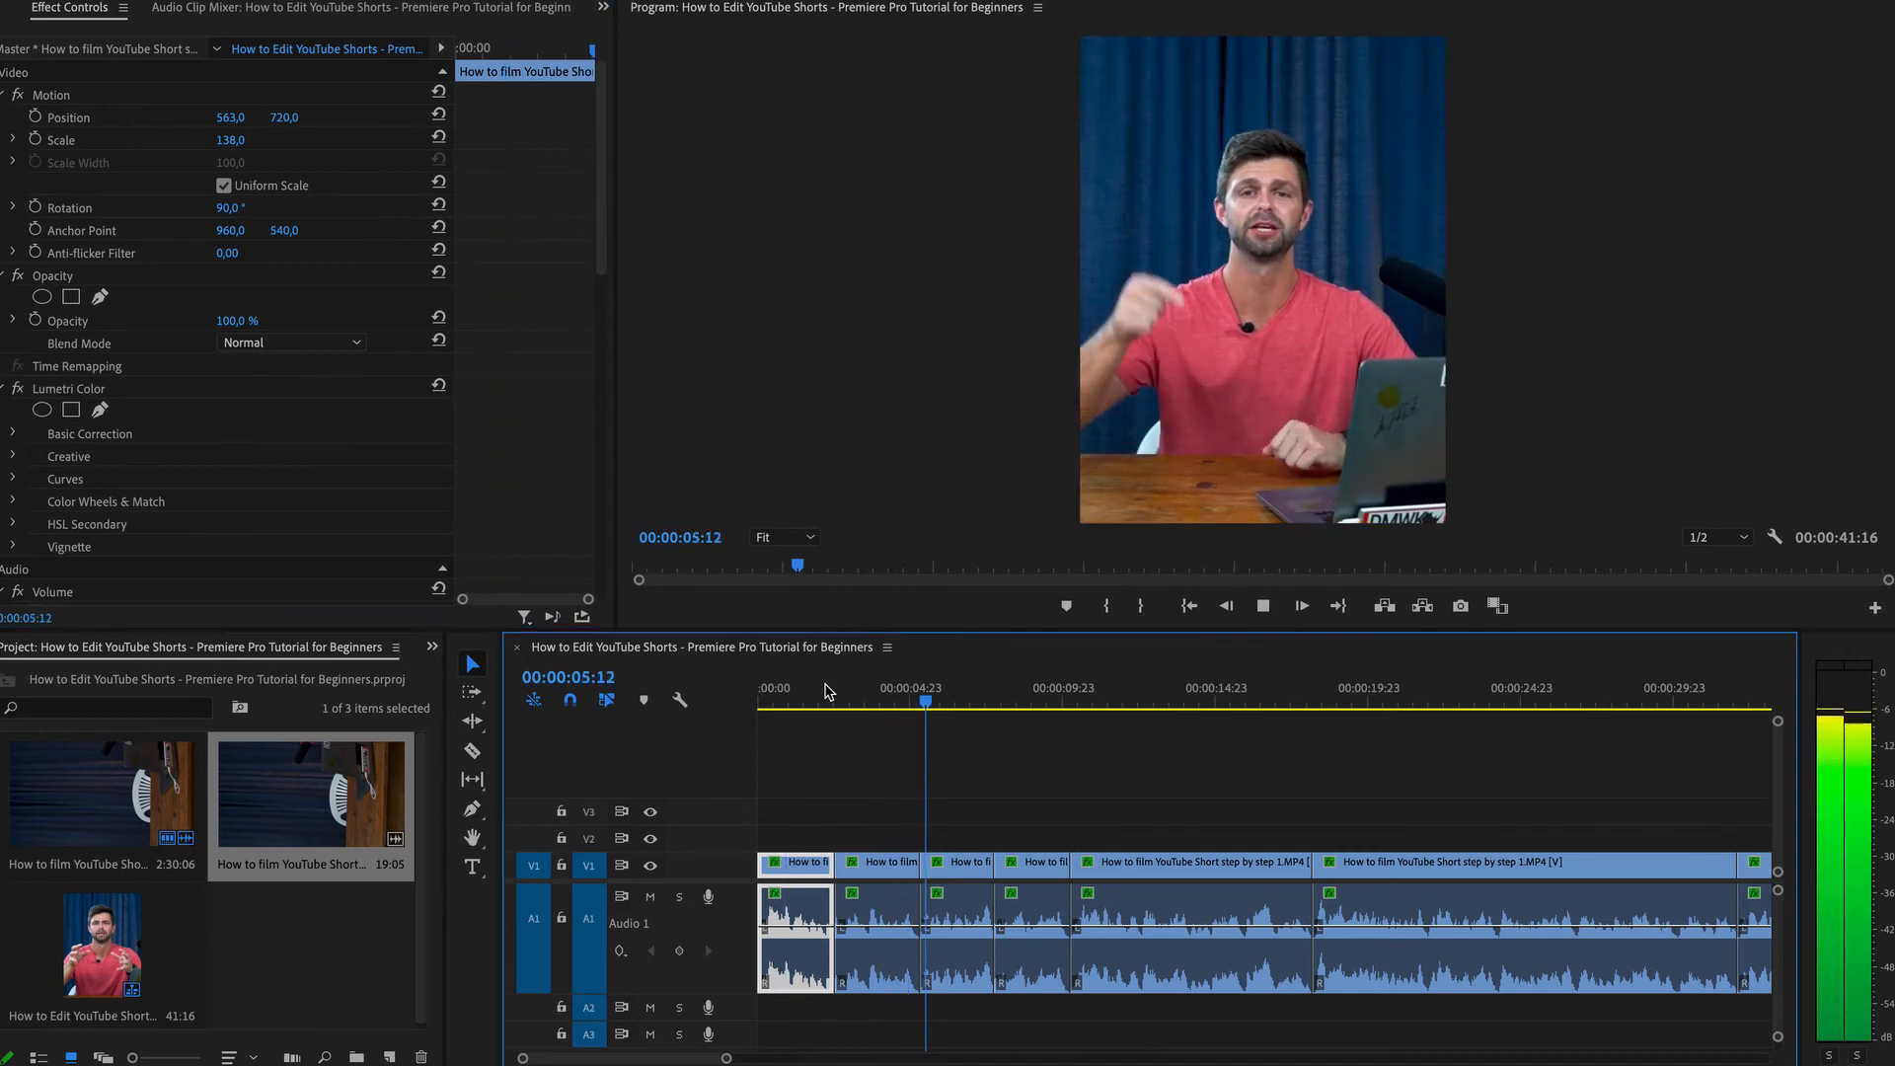
pyautogui.press('space')
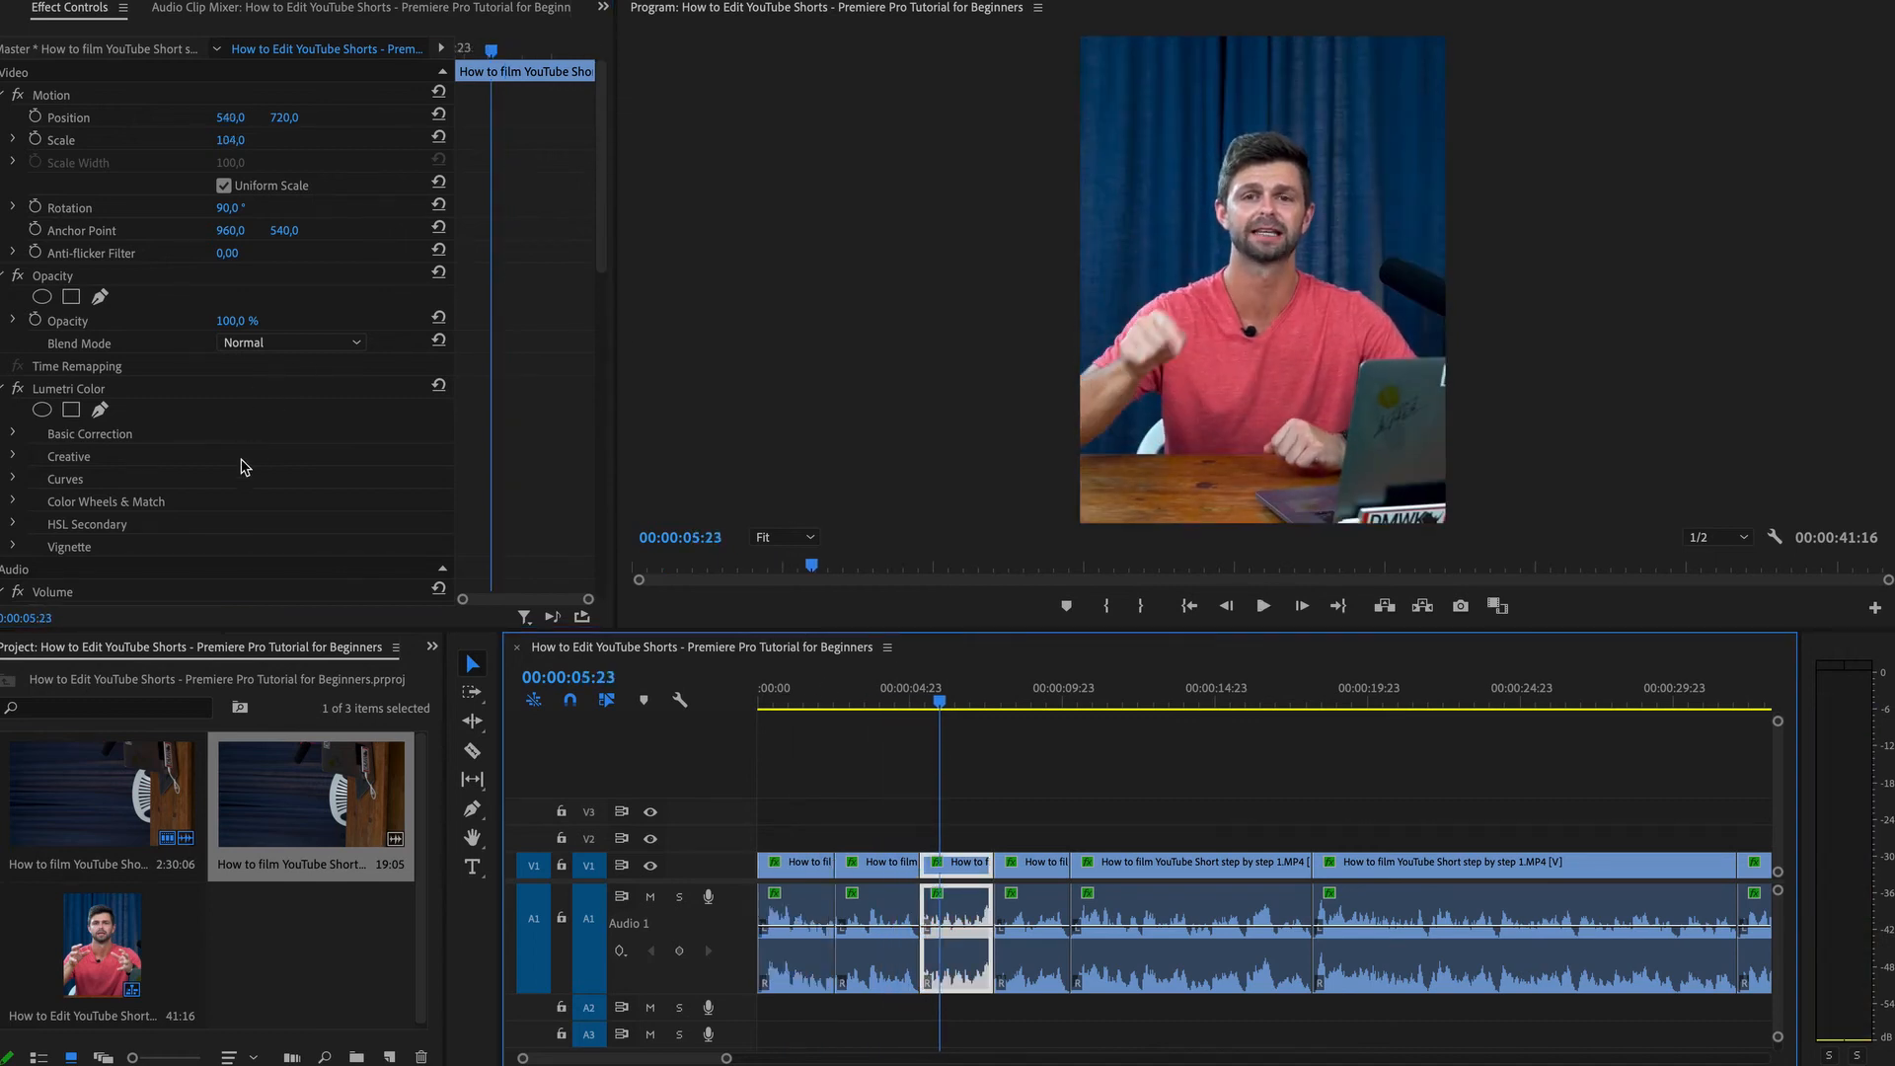
pyautogui.click(14, 434)
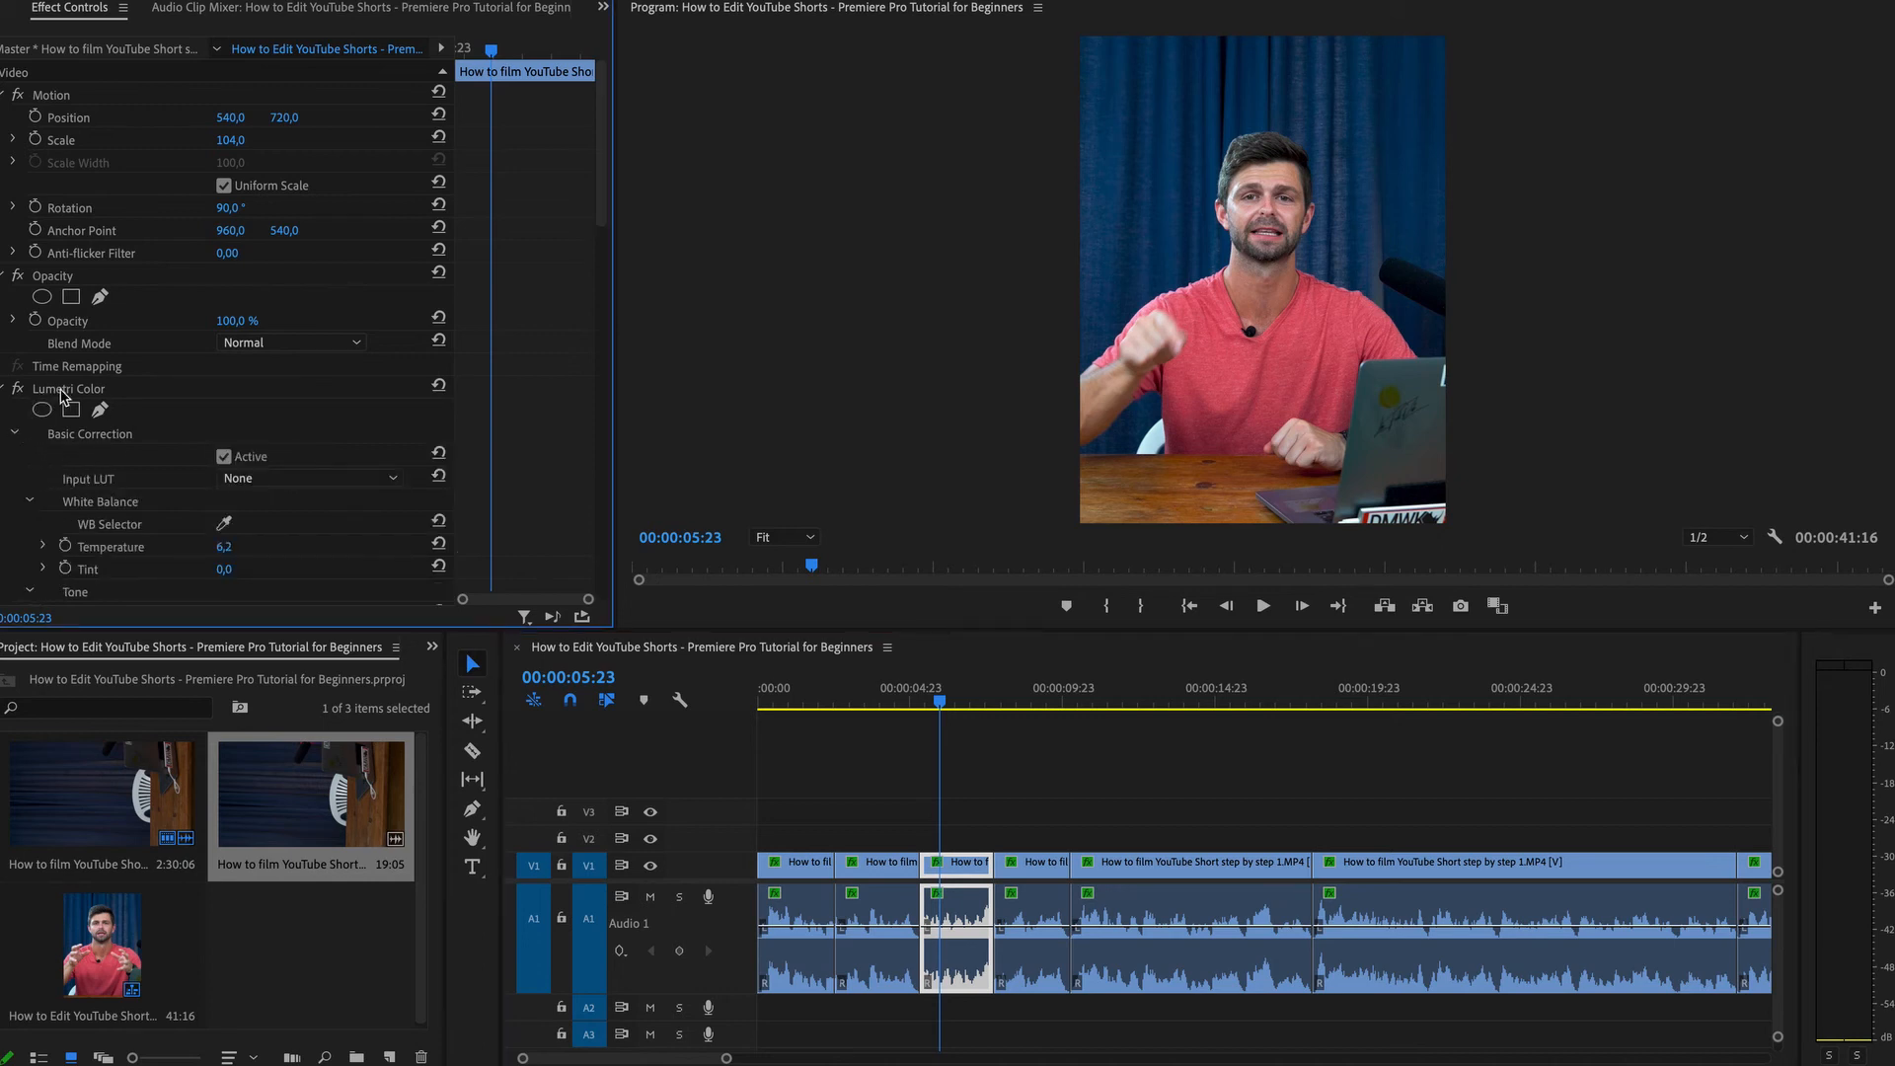
pyautogui.scroll(-5, 131, 530)
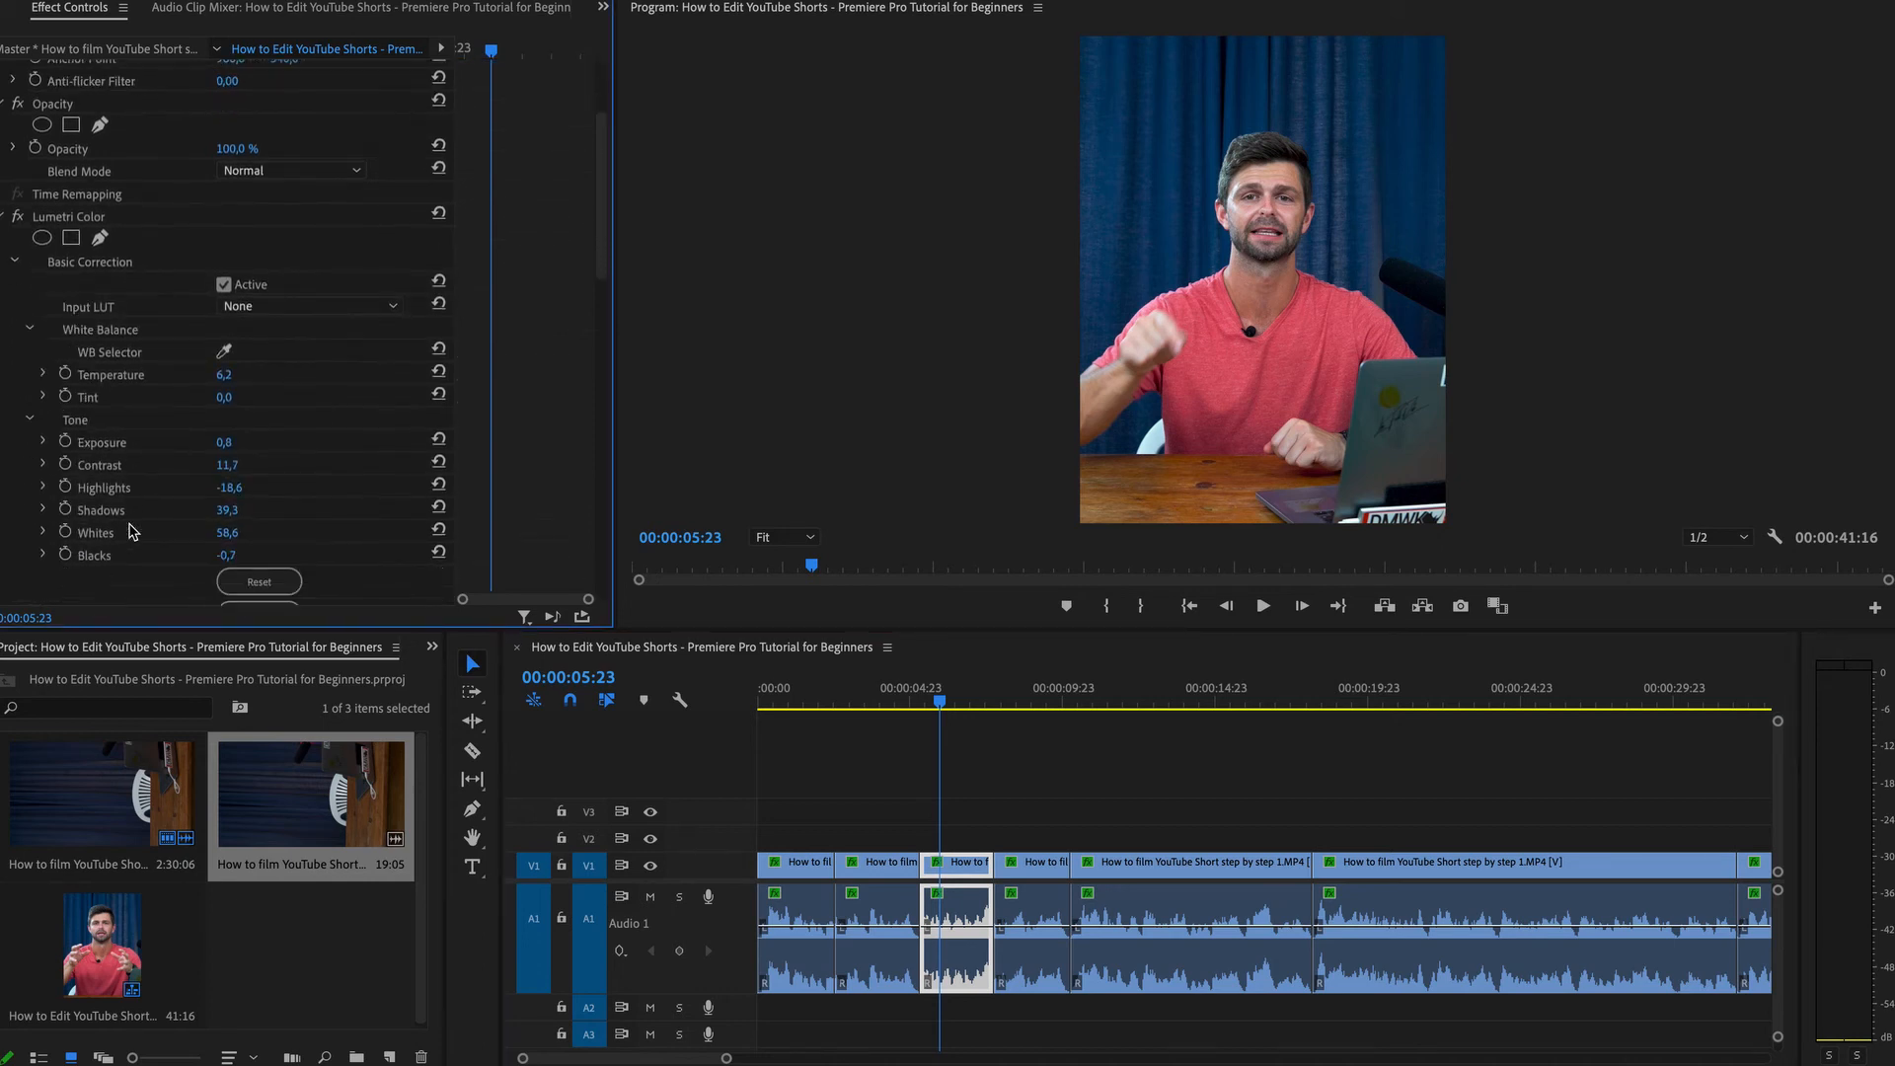
pyautogui.scroll(-4, 130, 530)
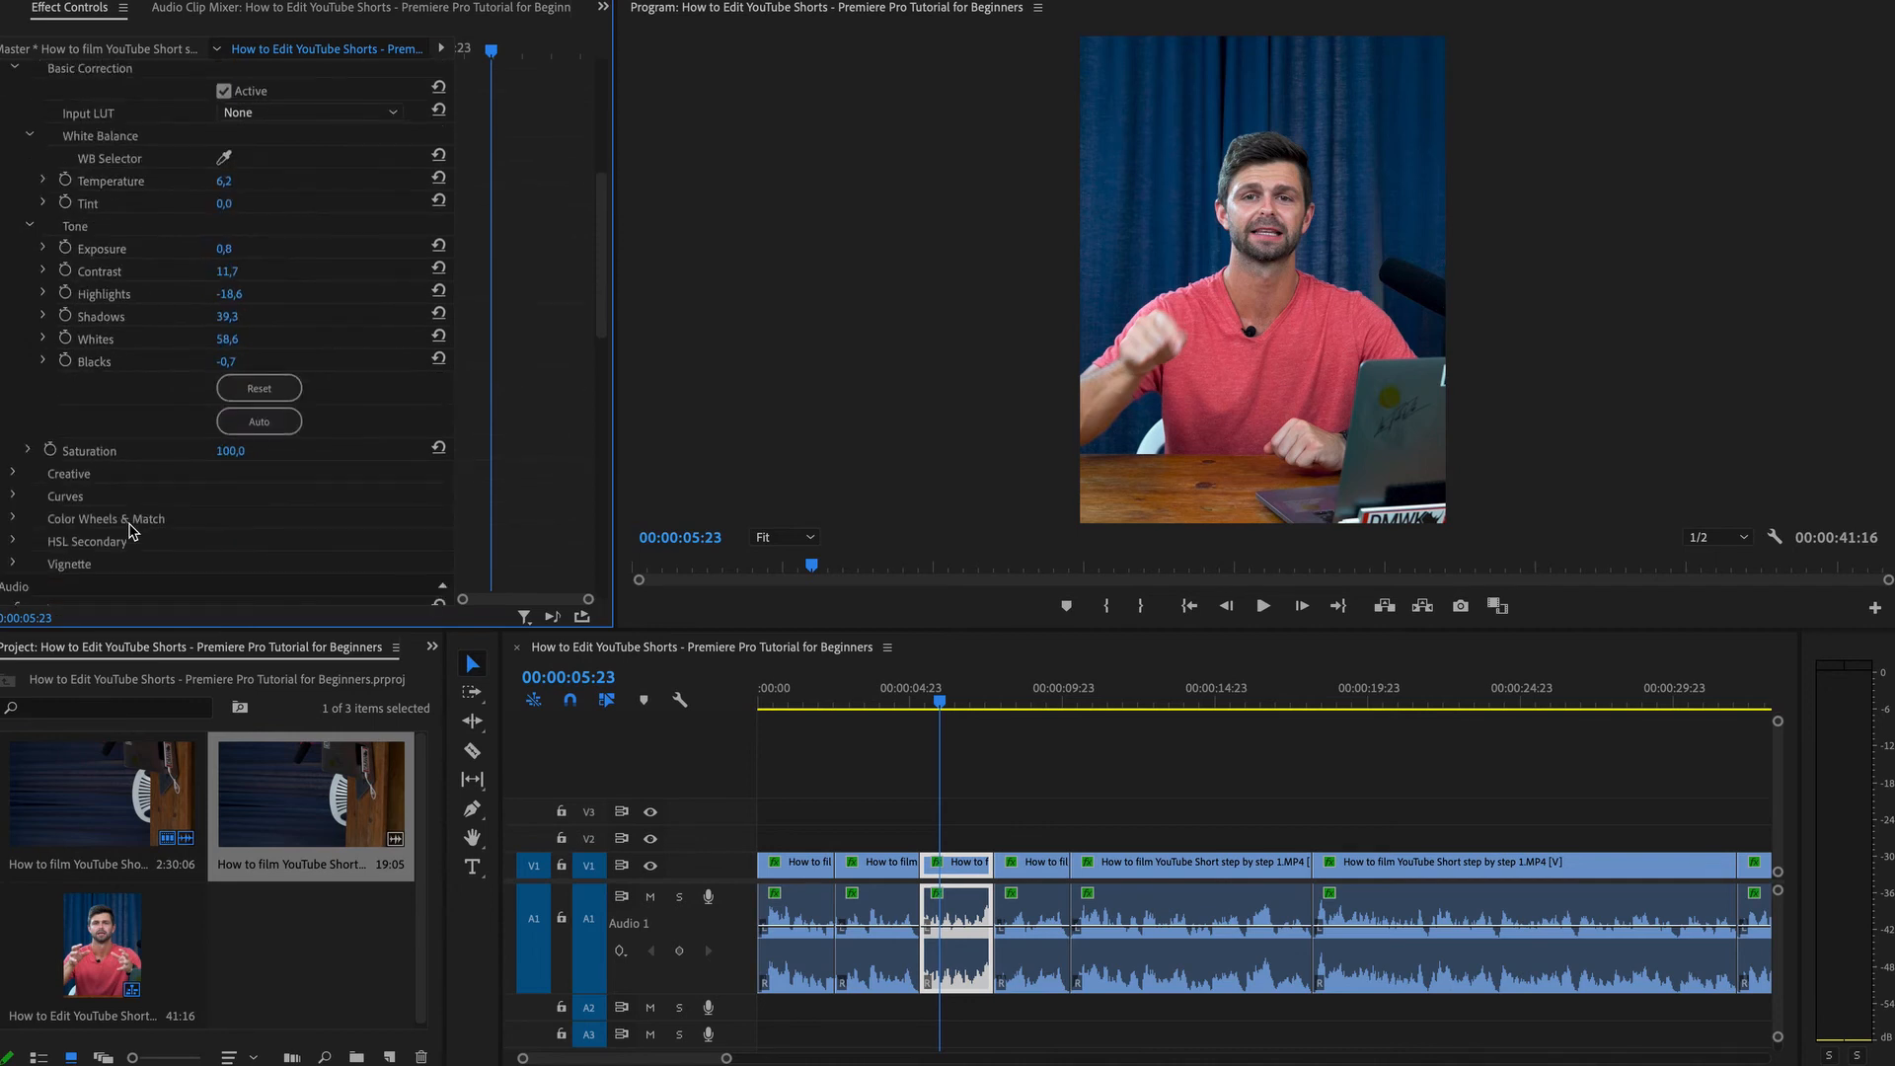
pyautogui.moveTo(232, 453); pyautogui.dragTo(134, 453)
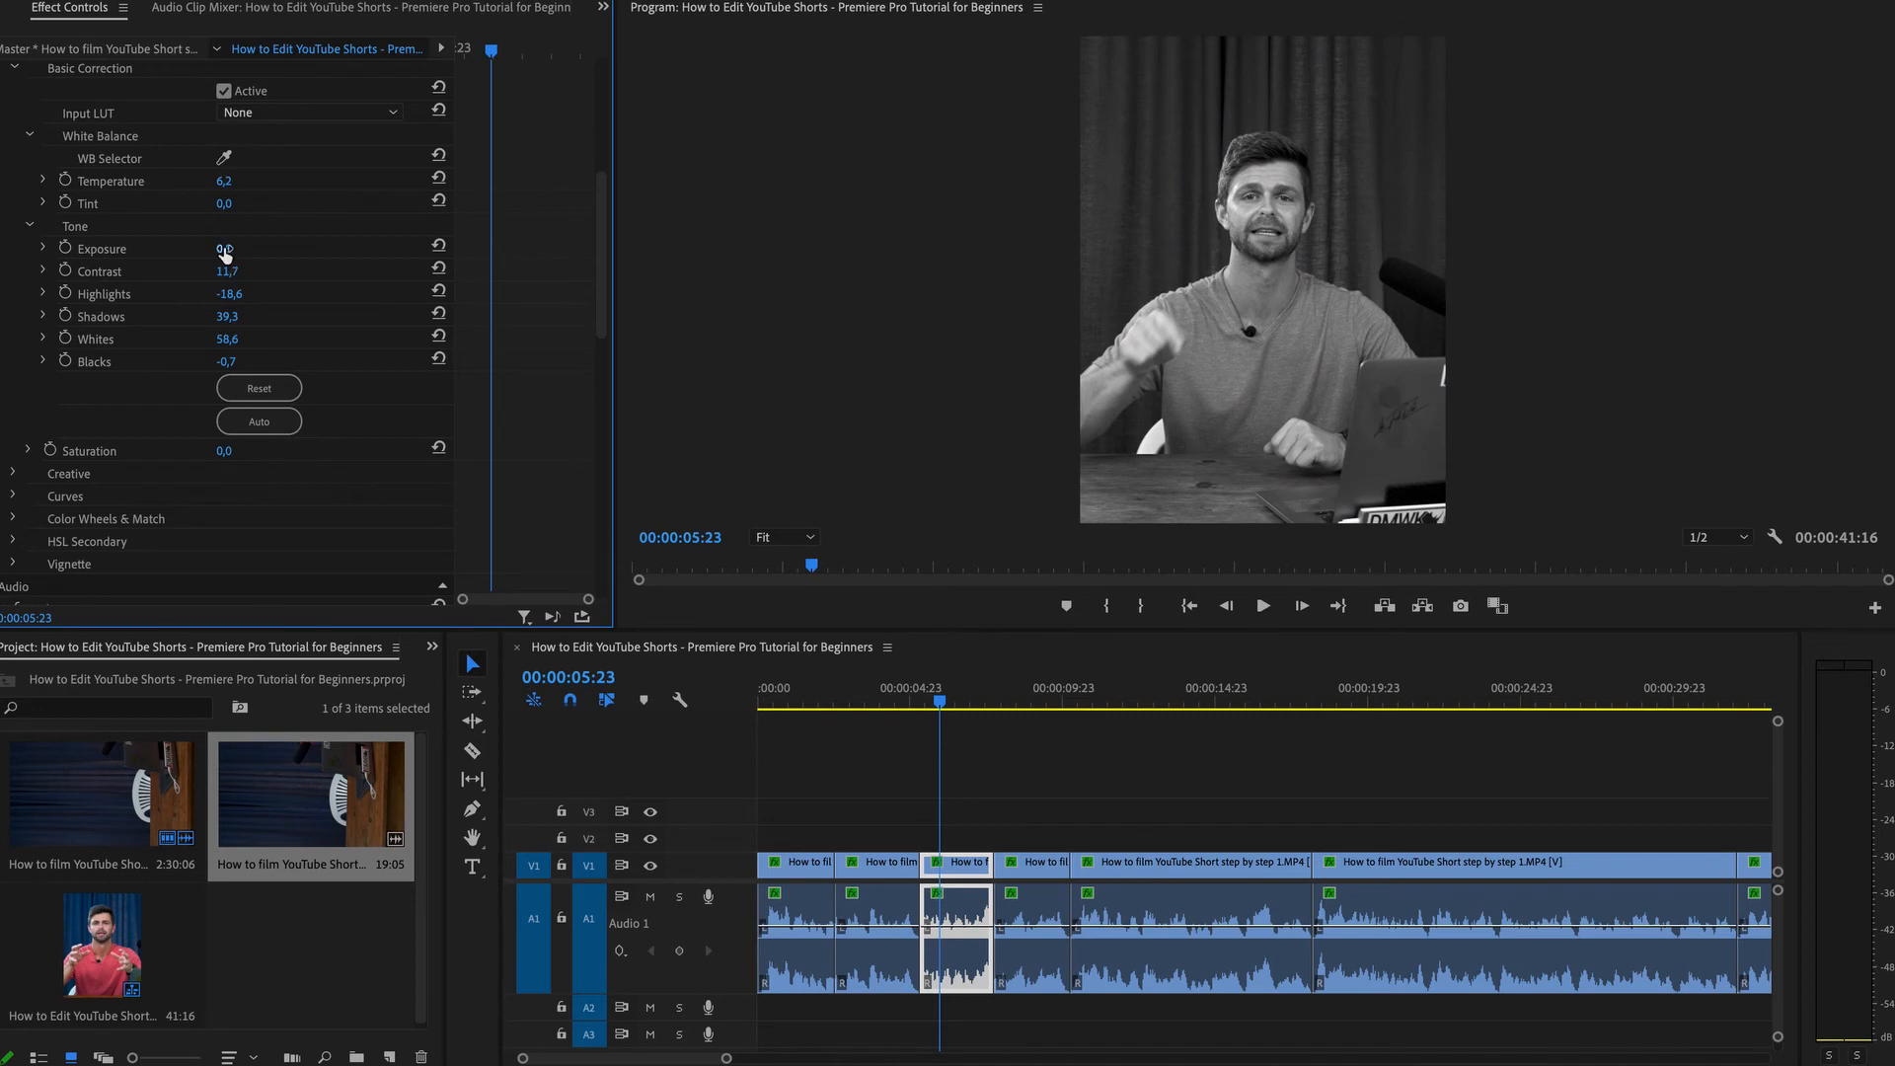
pyautogui.moveTo(224, 249); pyautogui.dragTo(248, 250)
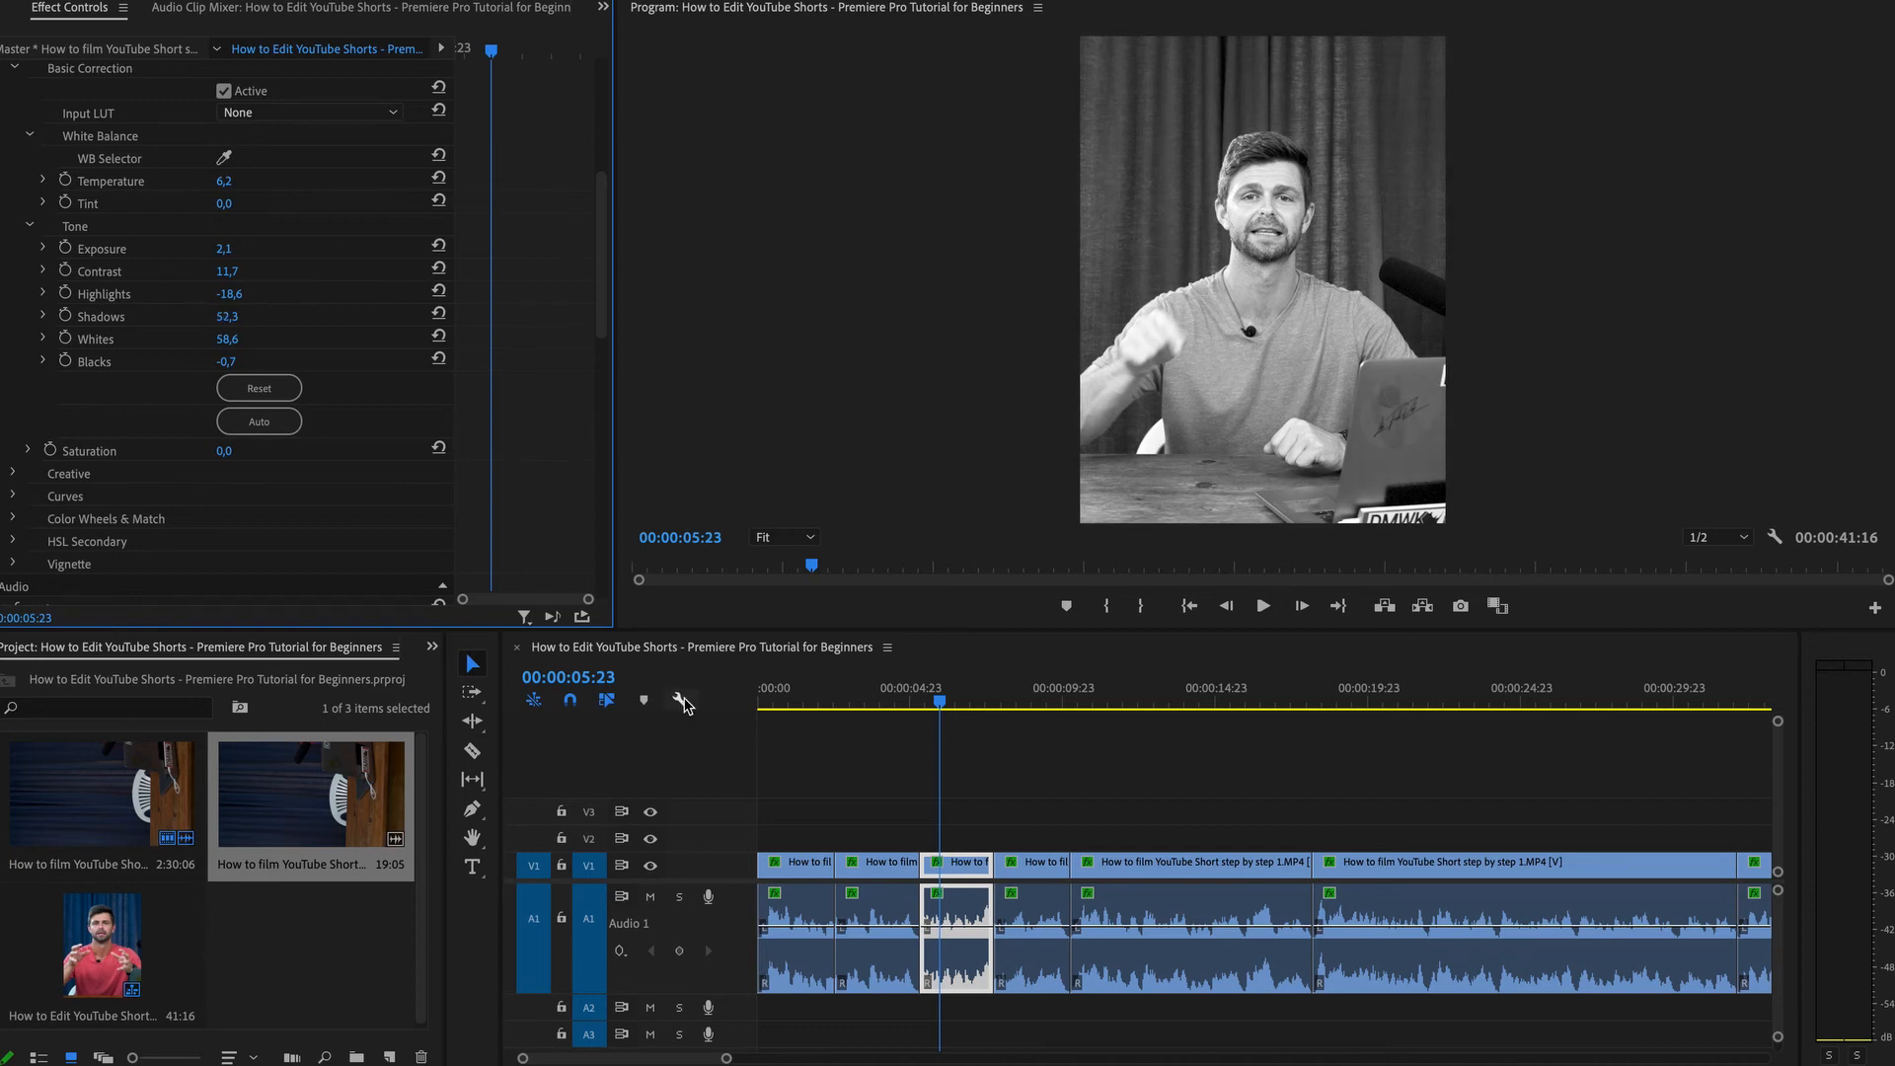
# Punch in on the third segment by setting its Scale to 121.
pyautogui.scroll(5, 275, 201)
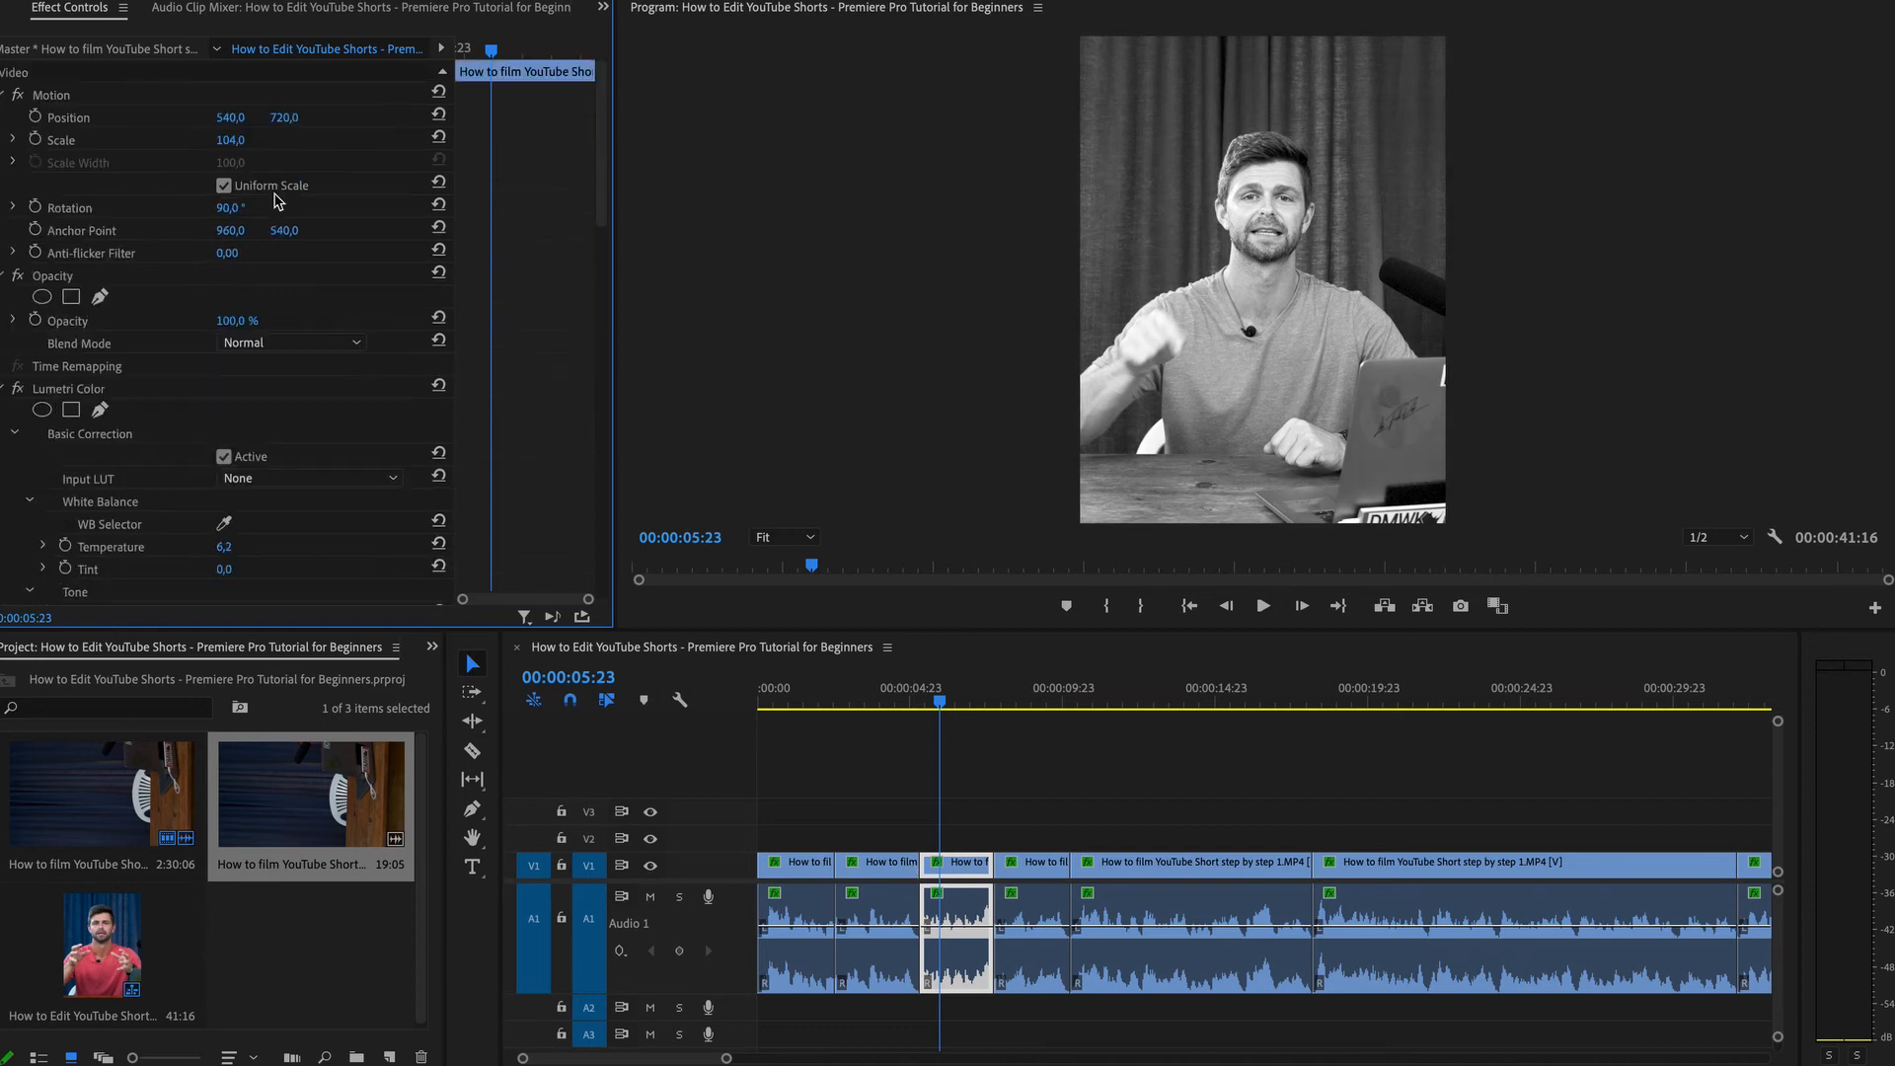
pyautogui.click(288, 118)
pyautogui.moveTo(228, 141); pyautogui.dragTo(246, 142)
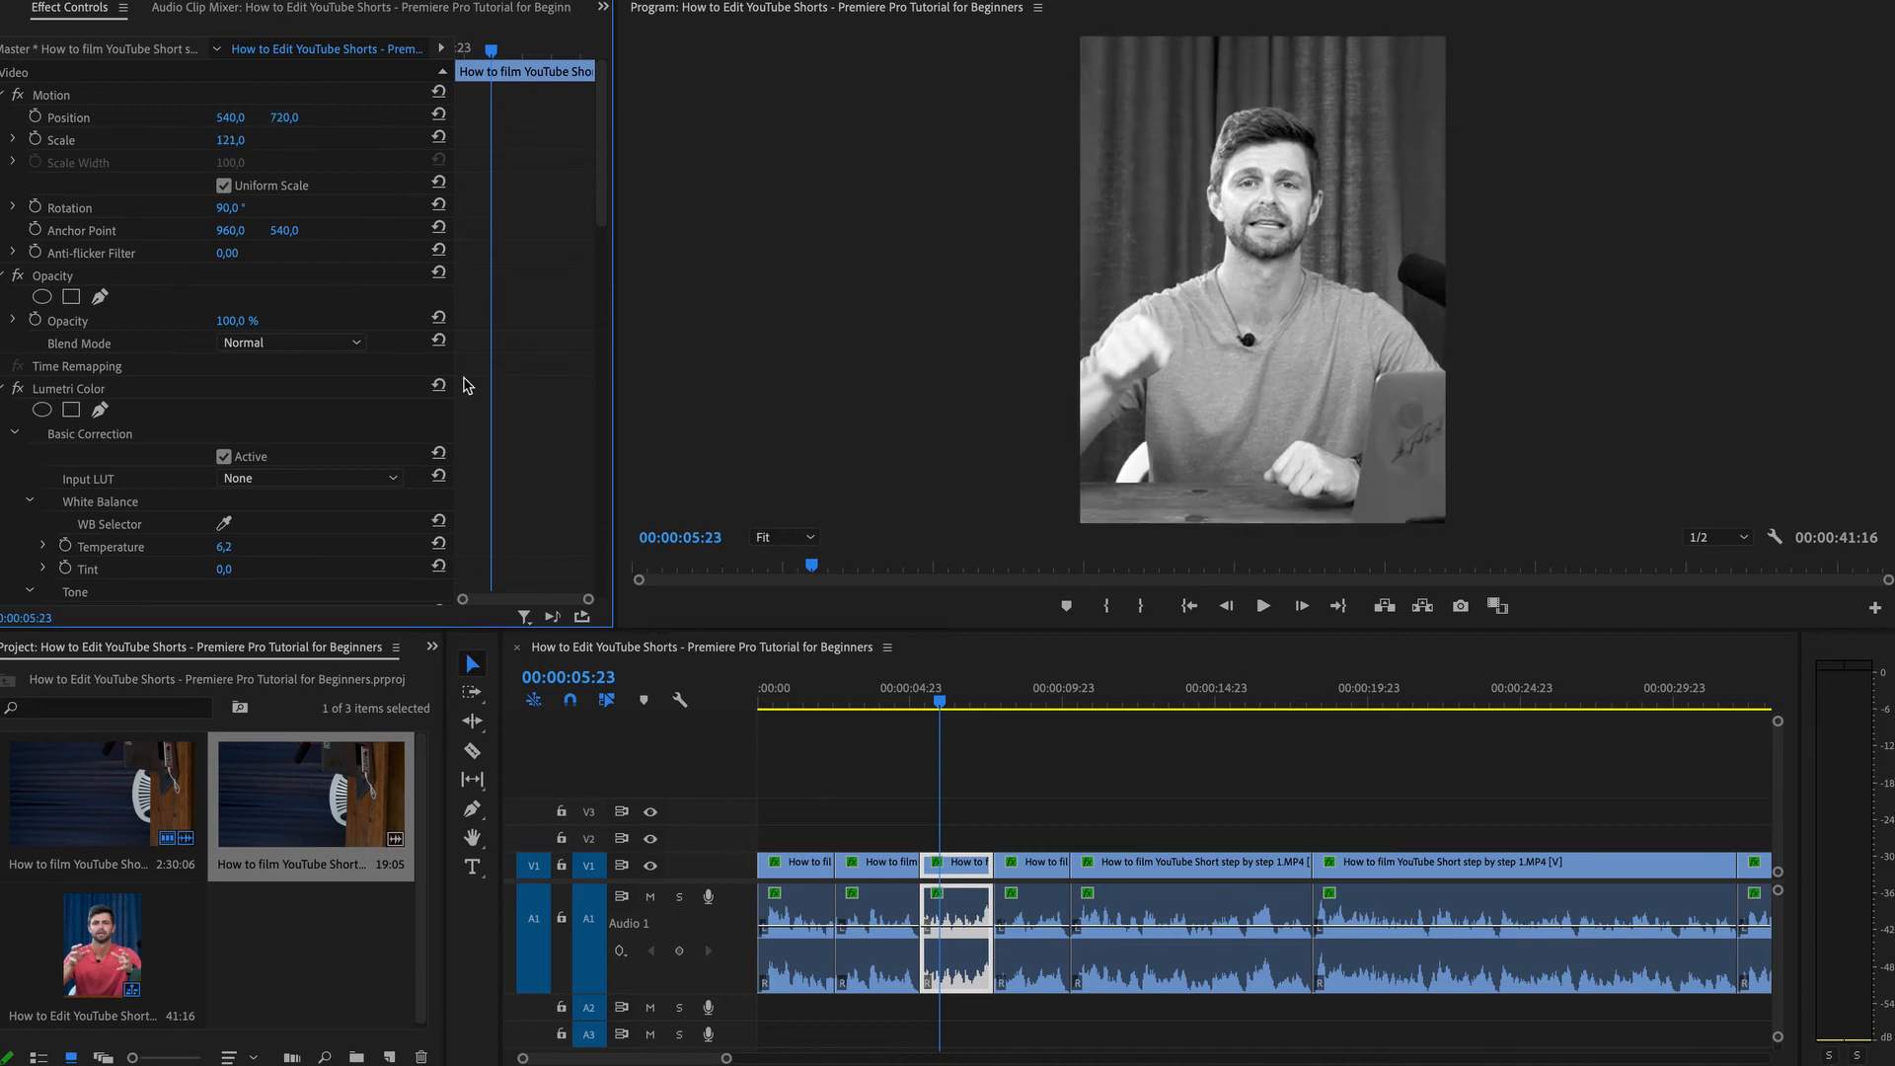
# Select the fifth segment and punch in on it with Scale set to 140.
pyautogui.click(903, 701)
pyautogui.moveTo(904, 698); pyautogui.dragTo(899, 700)
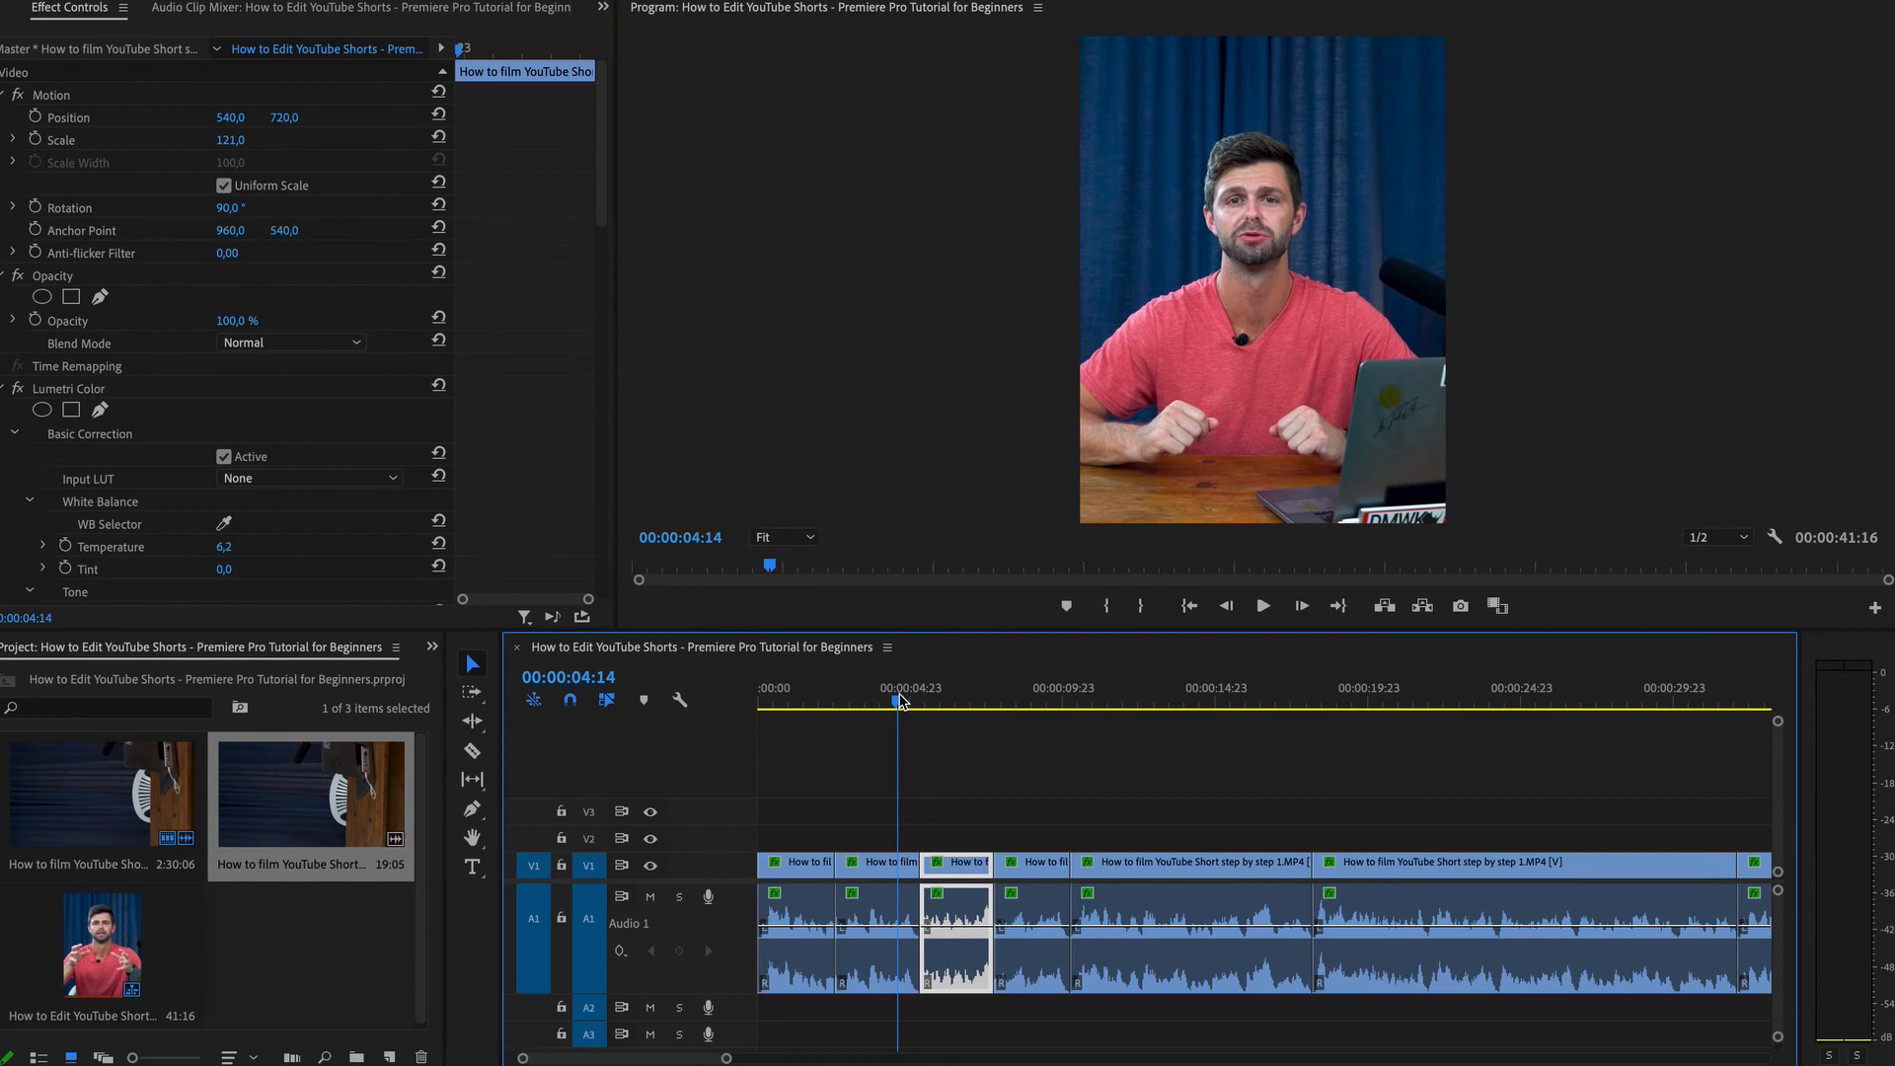
pyautogui.click(1132, 701)
pyautogui.click(1125, 863)
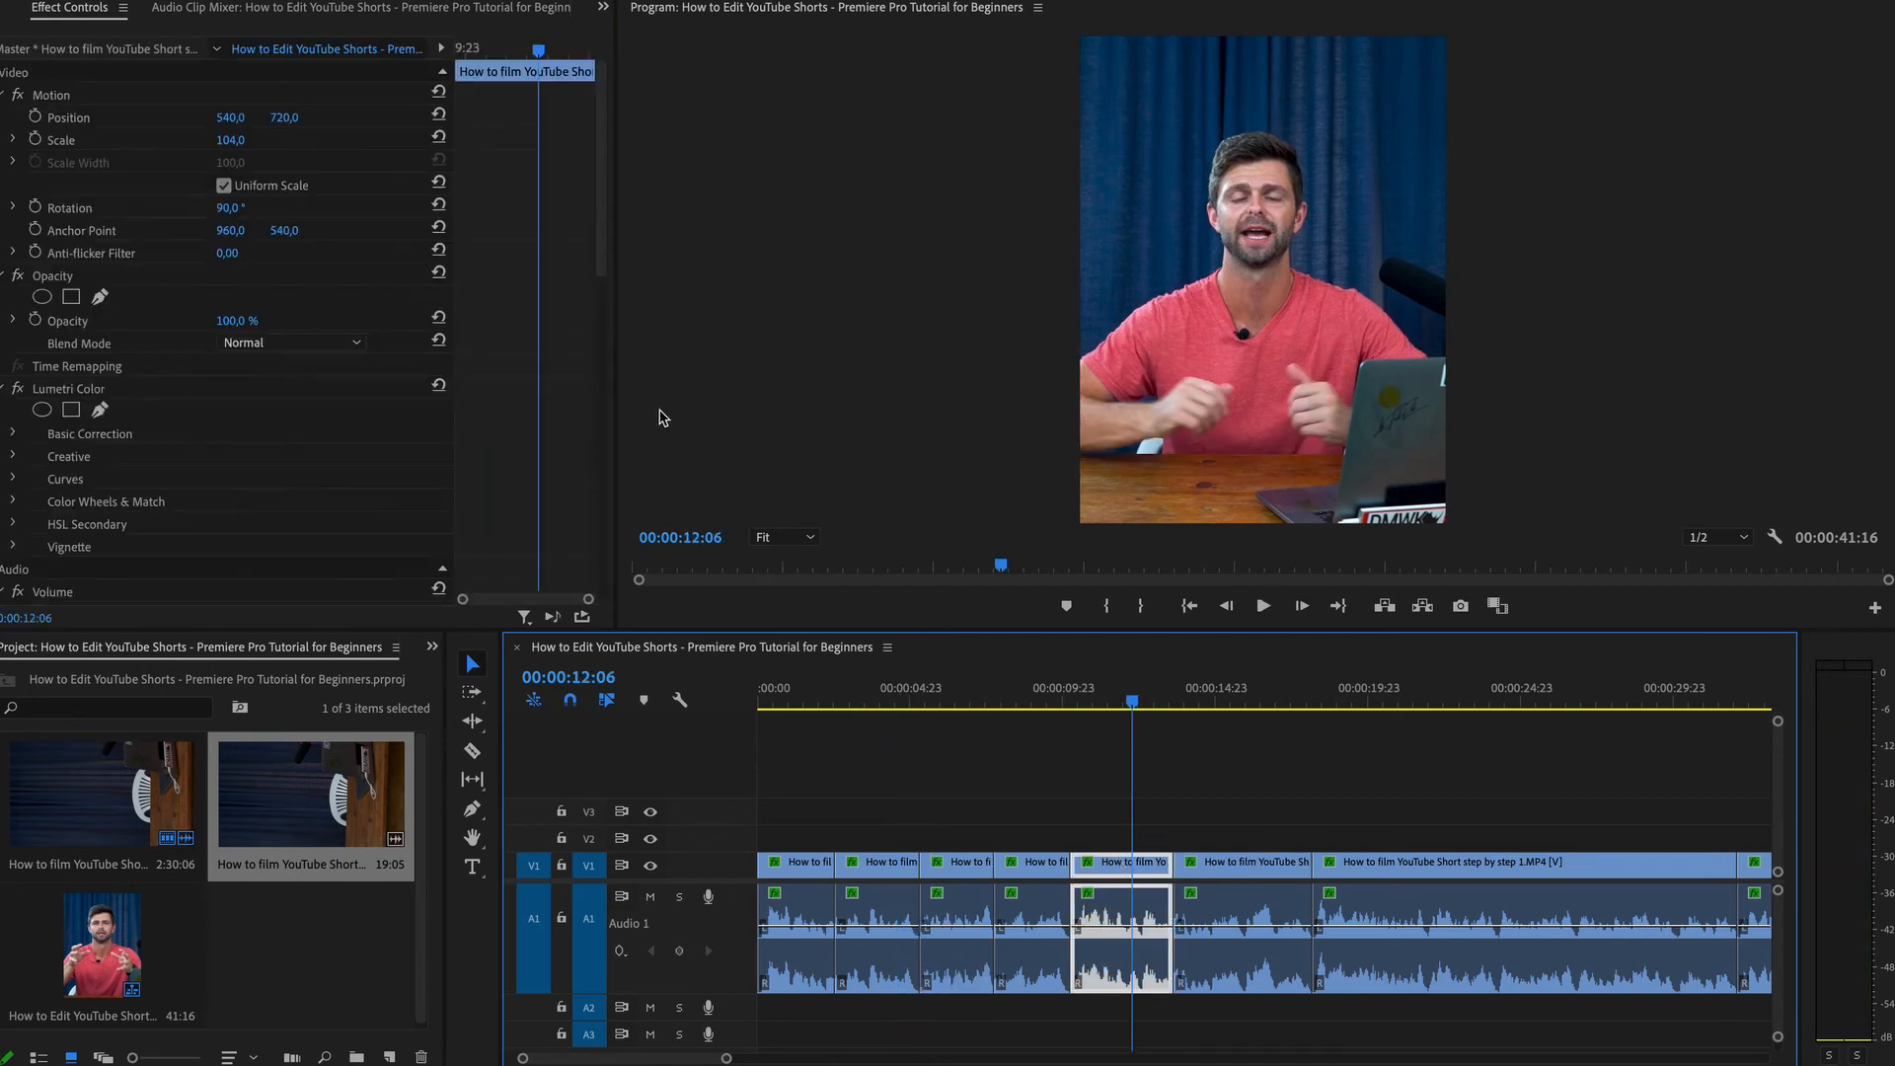
pyautogui.click(231, 140)
pyautogui.write('140')
pyautogui.press('Return')
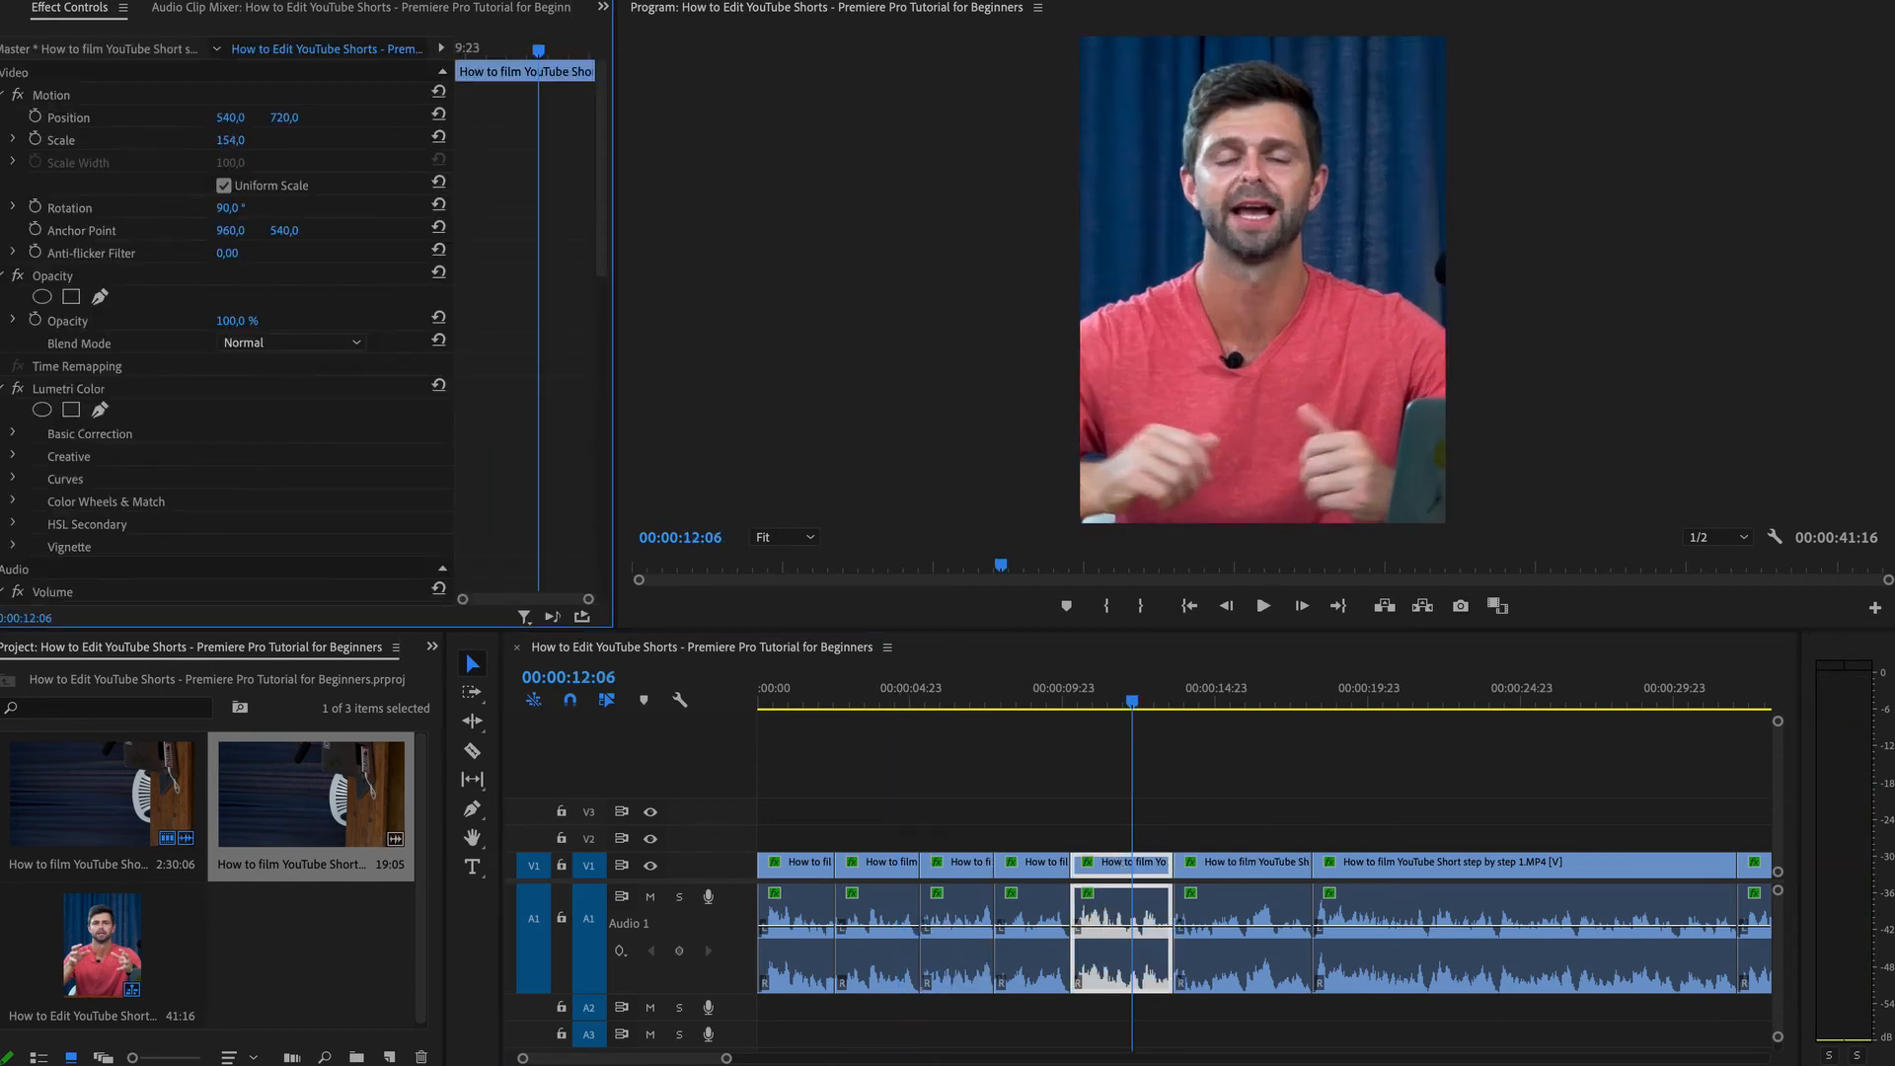
# Select the sixth segment and punch in on it with Scale set to 150.
pyautogui.click(1128, 690)
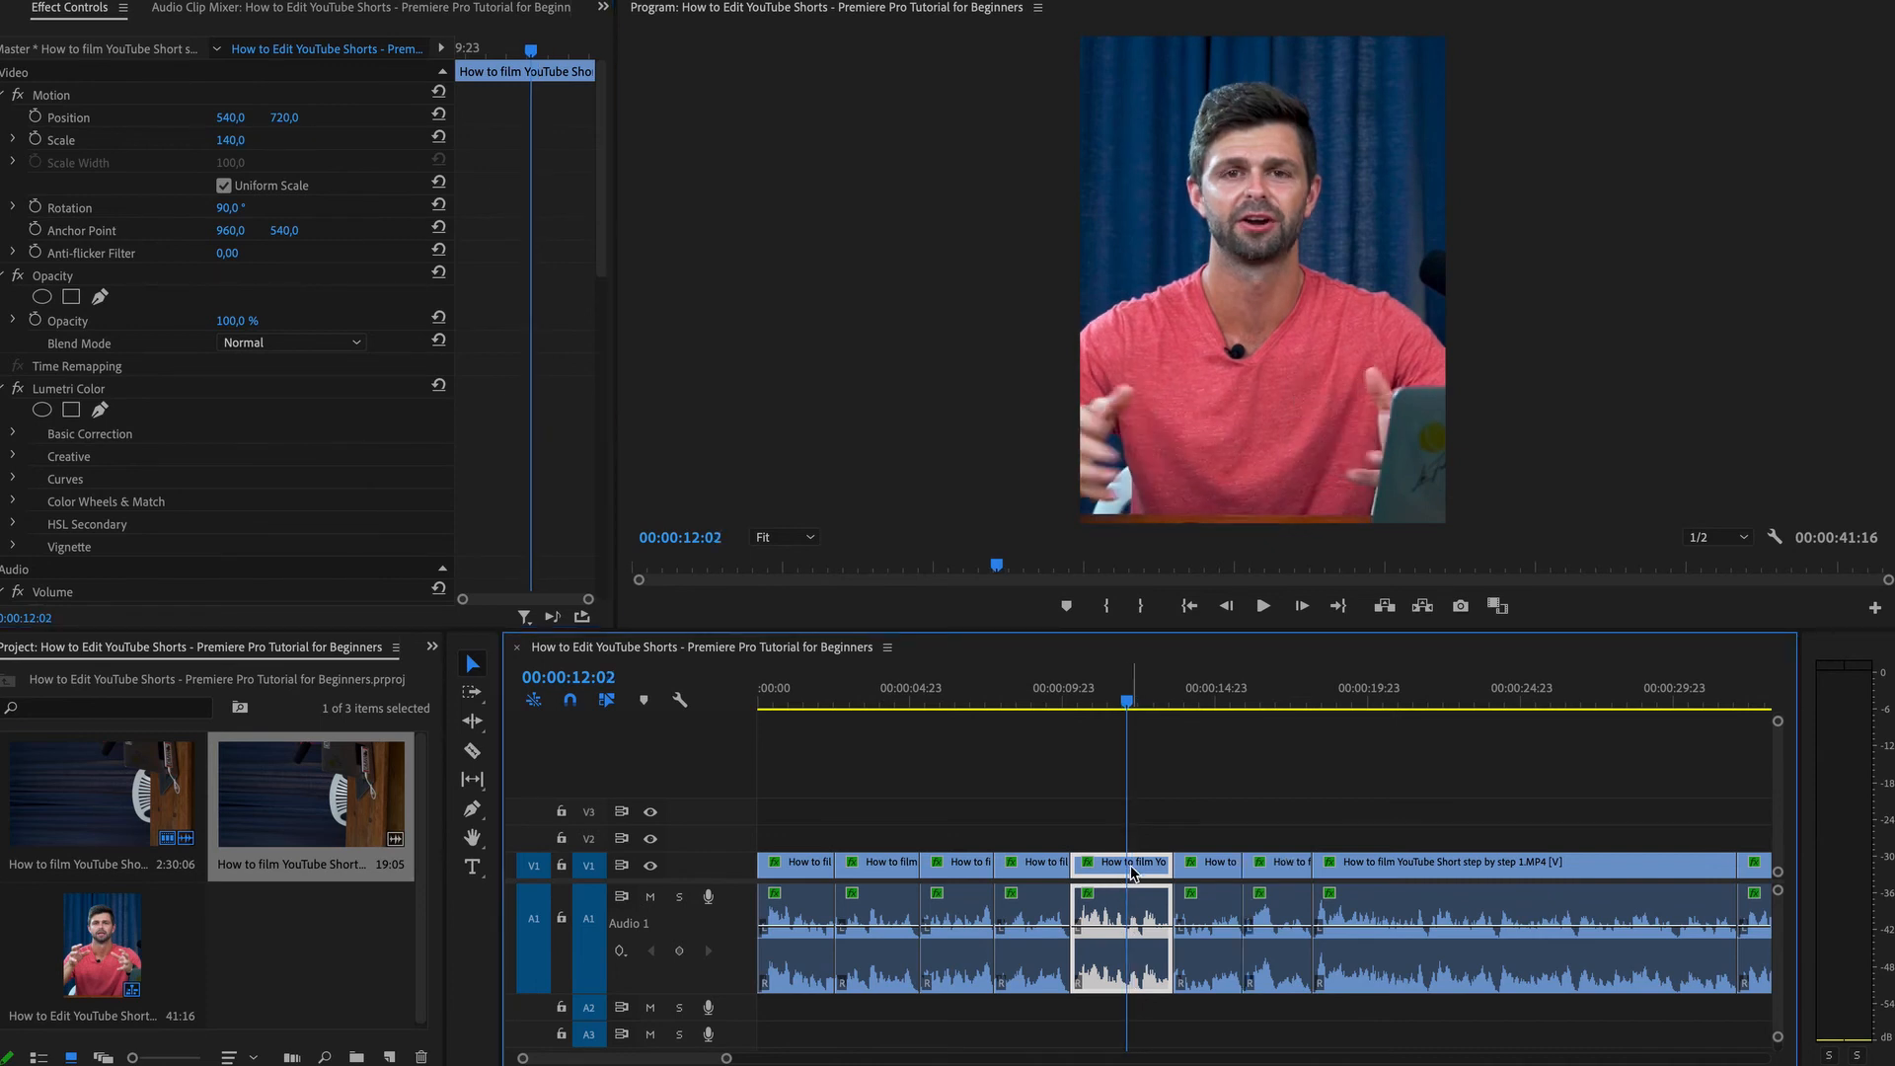
pyautogui.click(1212, 705)
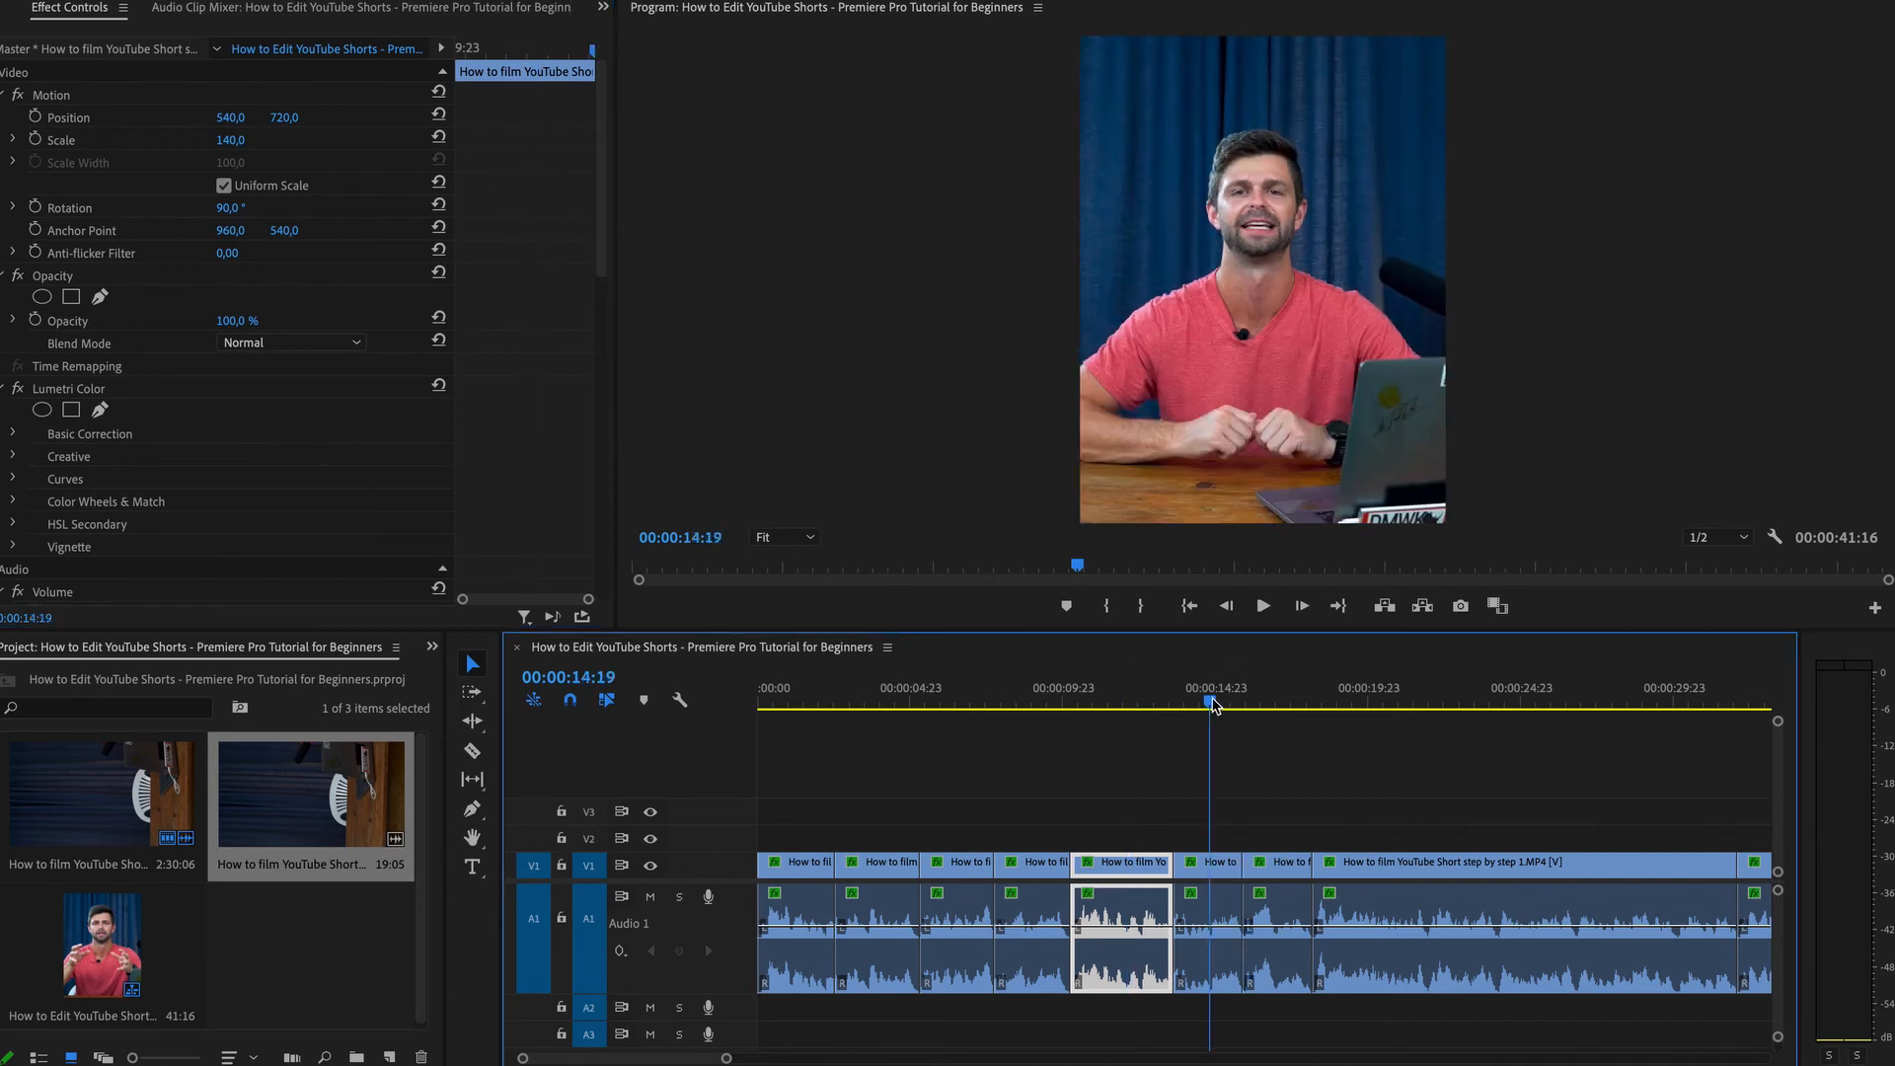
pyautogui.click(1220, 872)
pyautogui.click(237, 139)
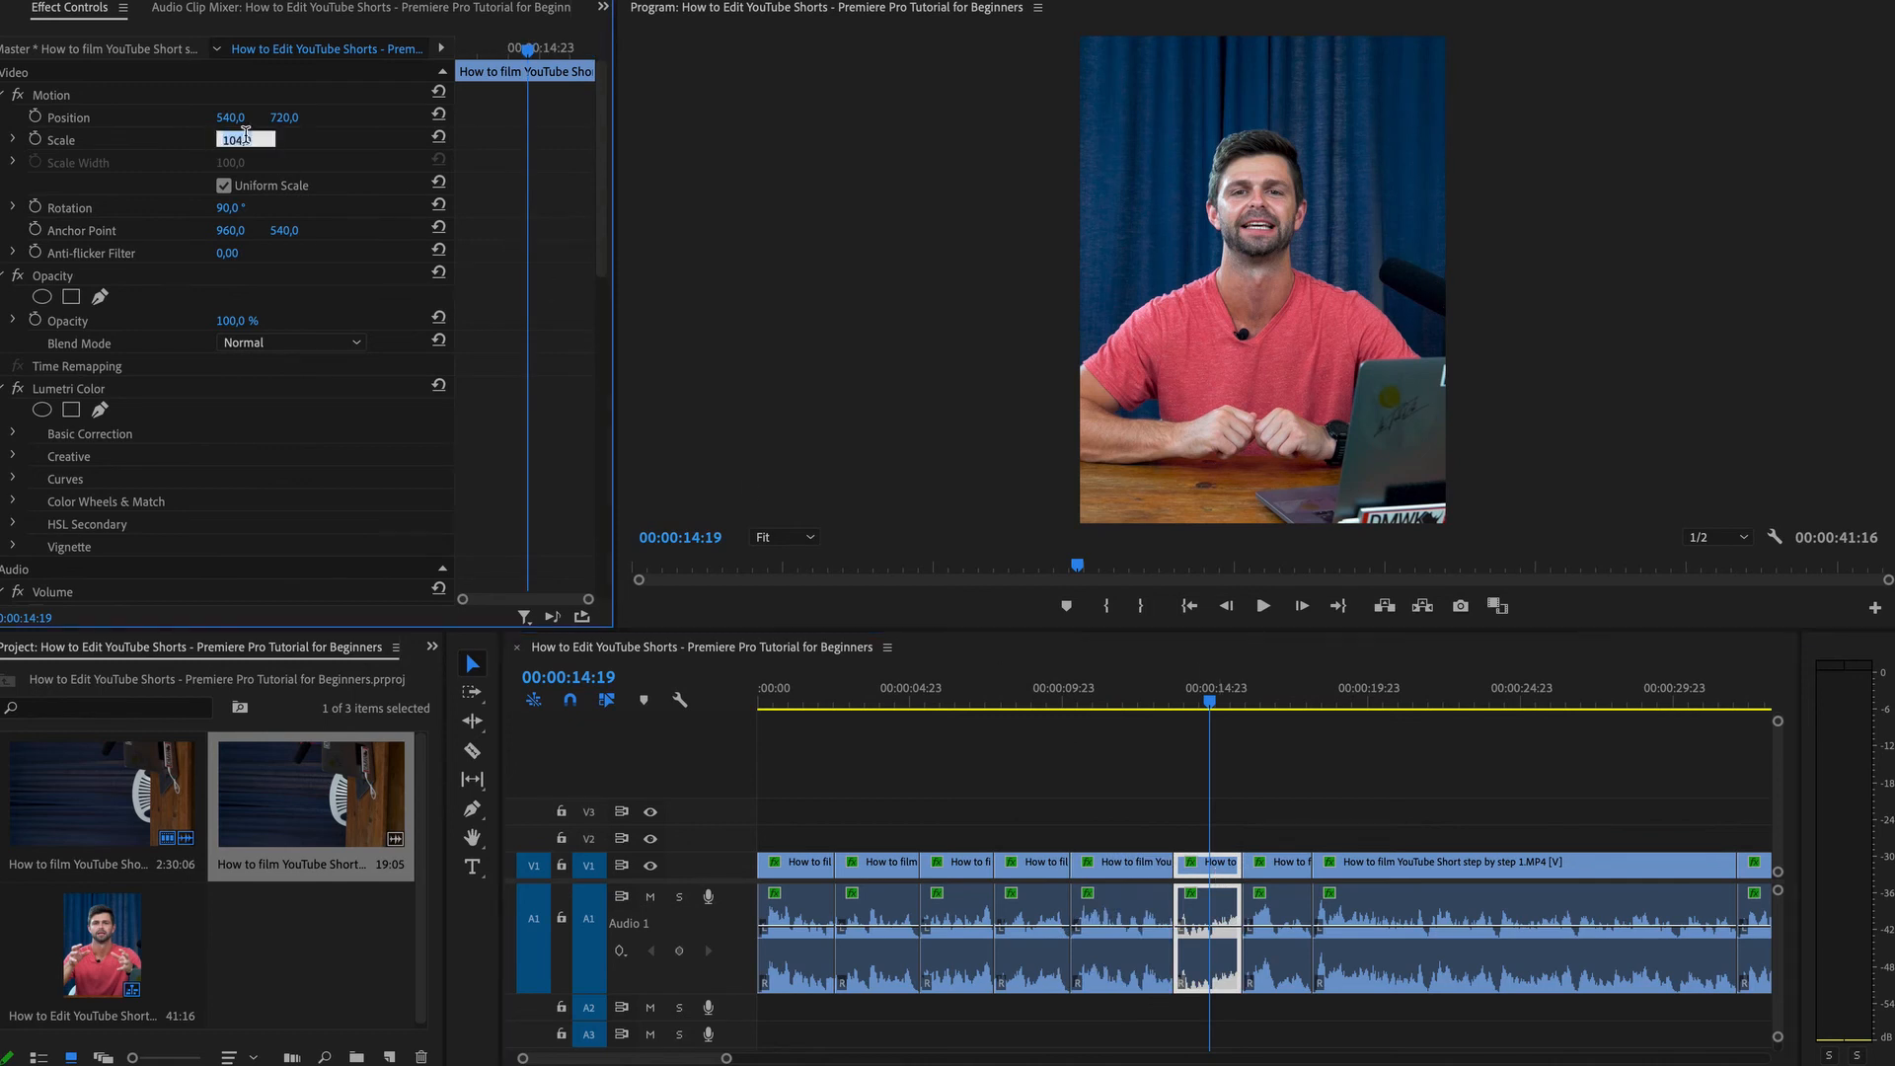
pyautogui.write('150')
pyautogui.press('Return')
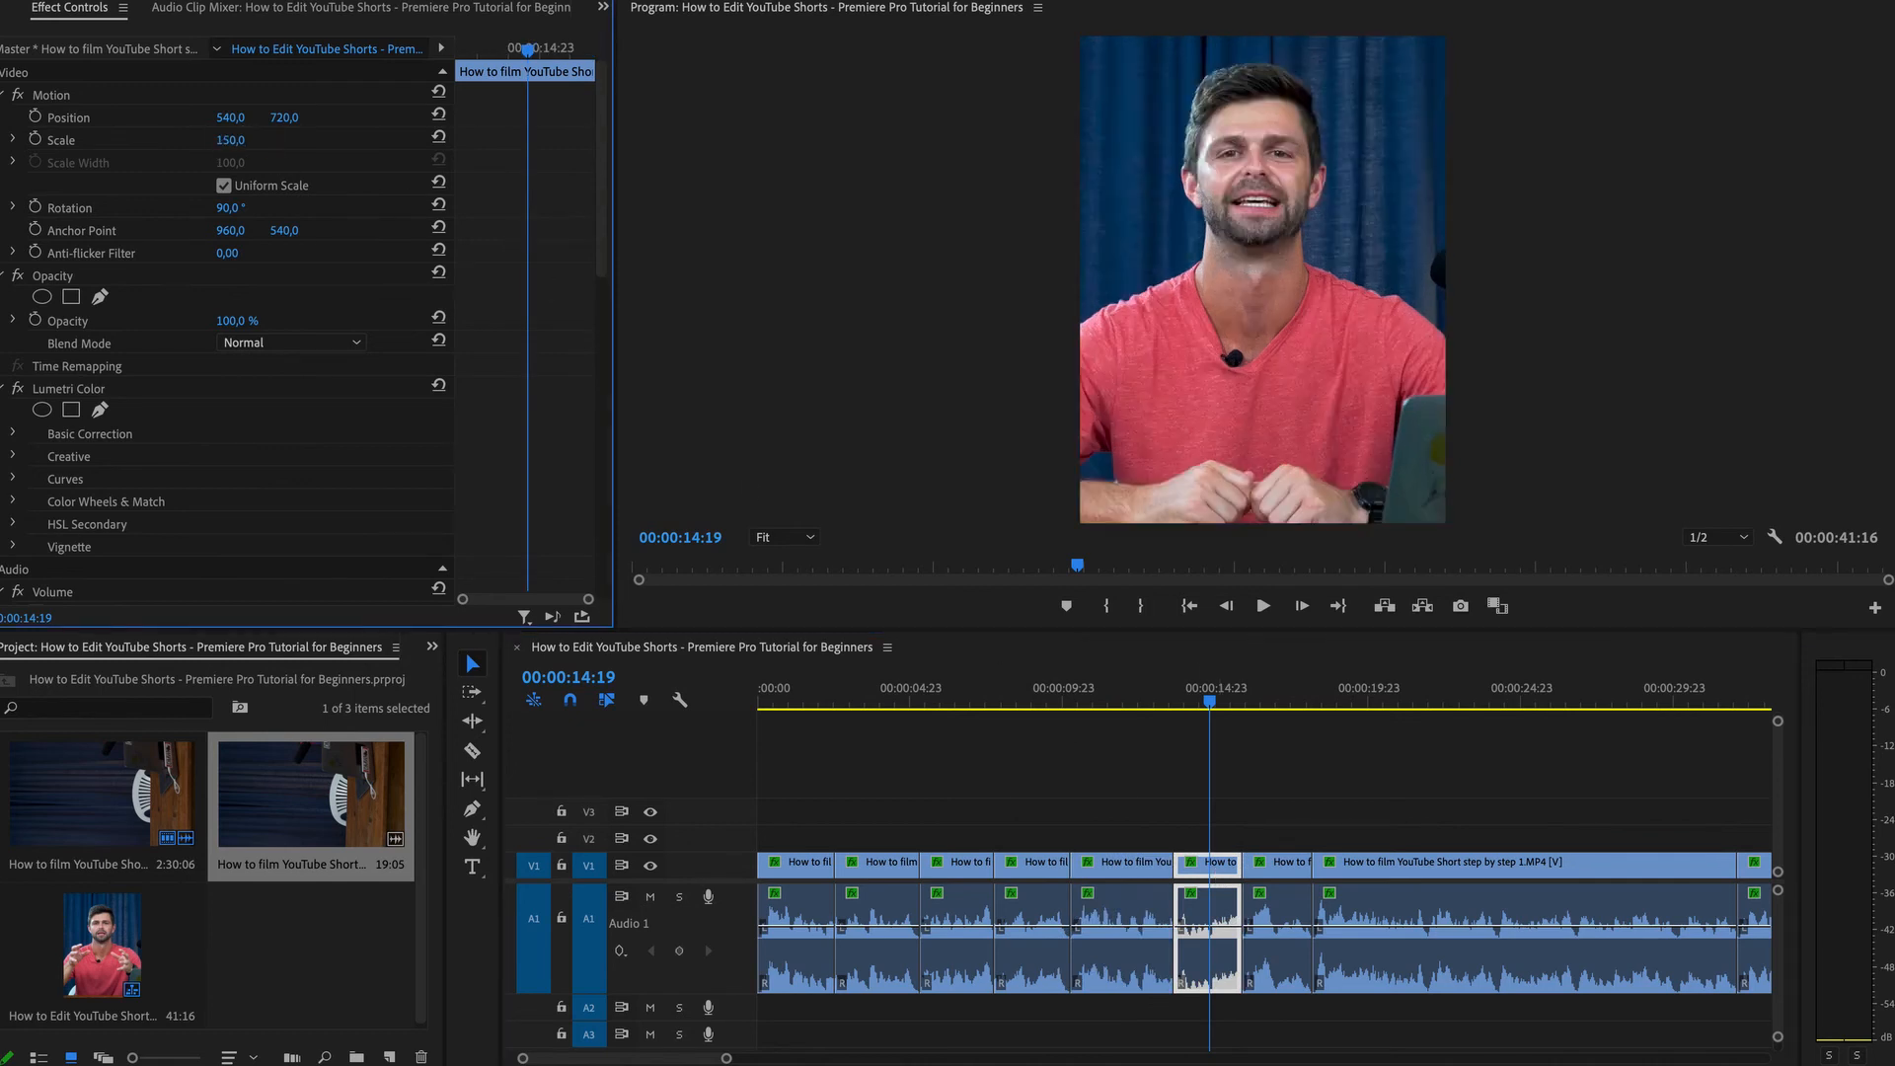
# Shift the sixth segment horizontally to Position 579 and preview the result.
pyautogui.moveTo(229, 117); pyautogui.dragTo(268, 117)
pyautogui.press('space')
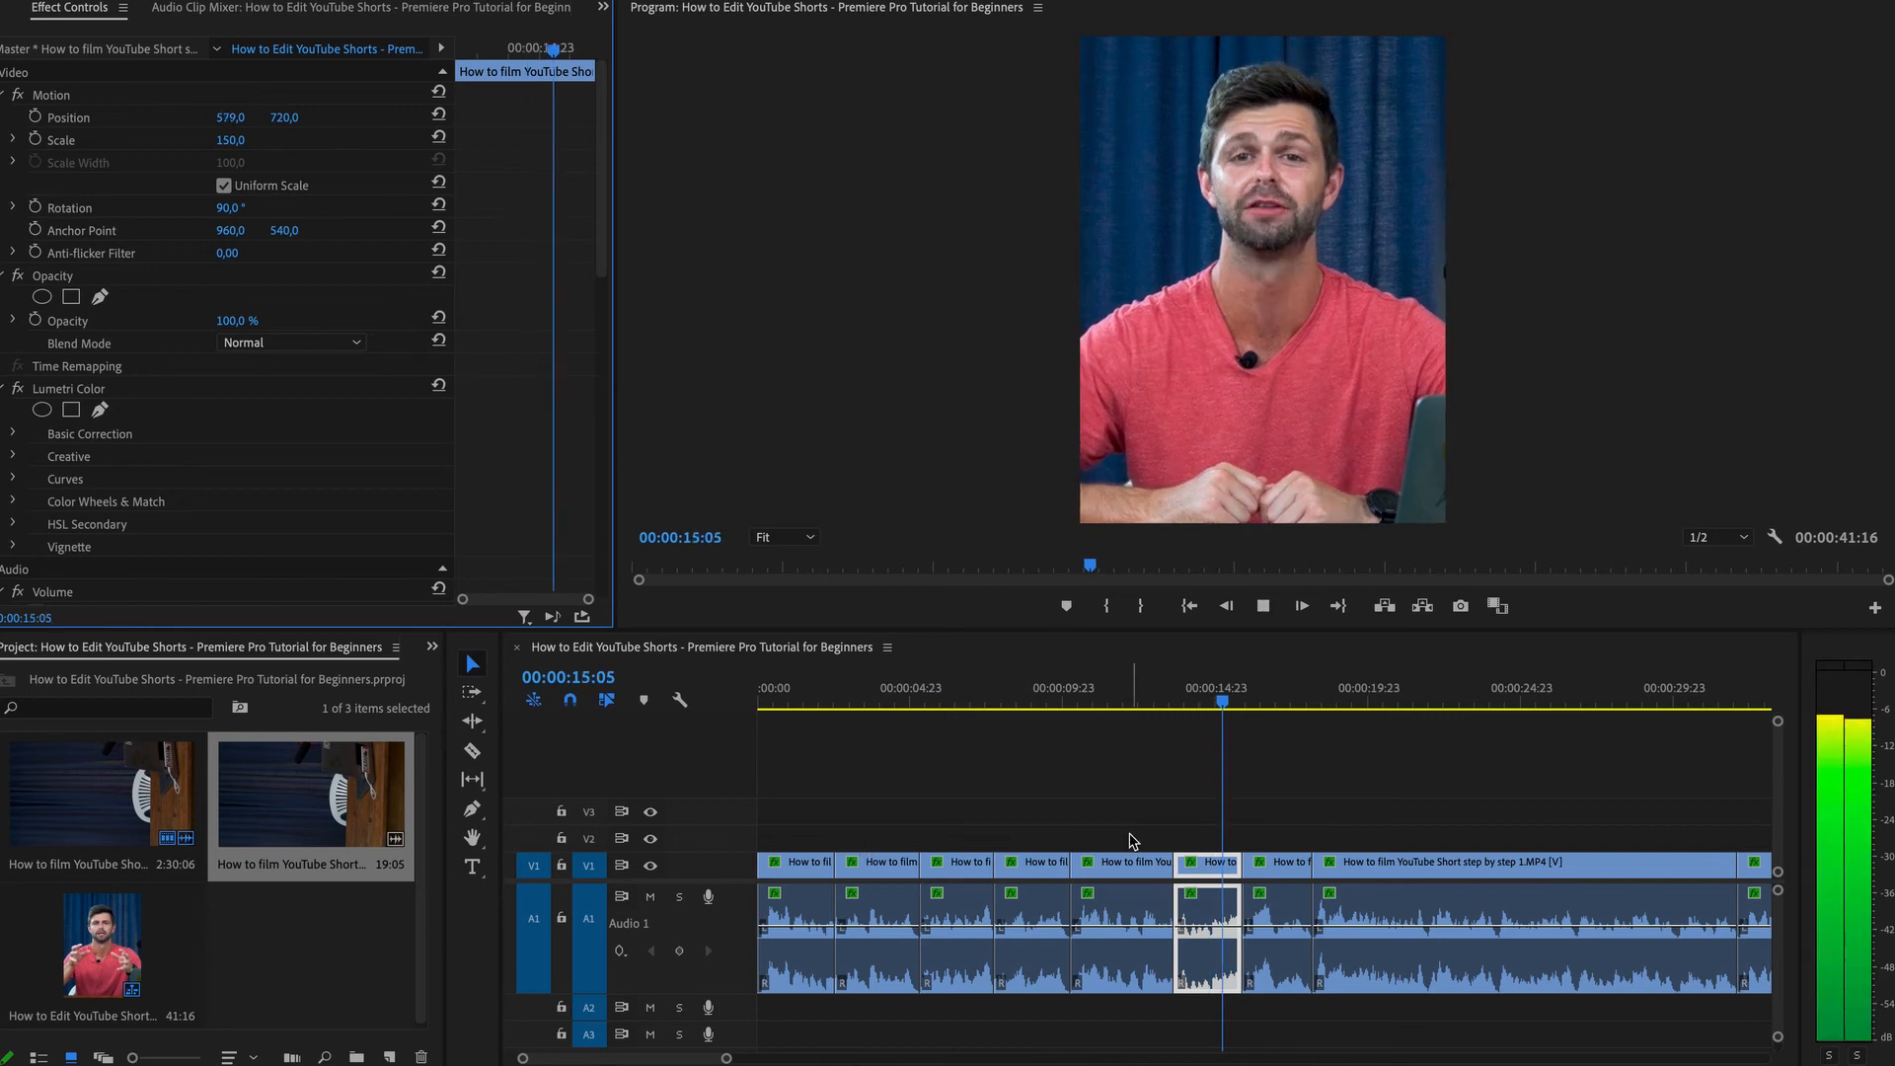
pyautogui.press('space')
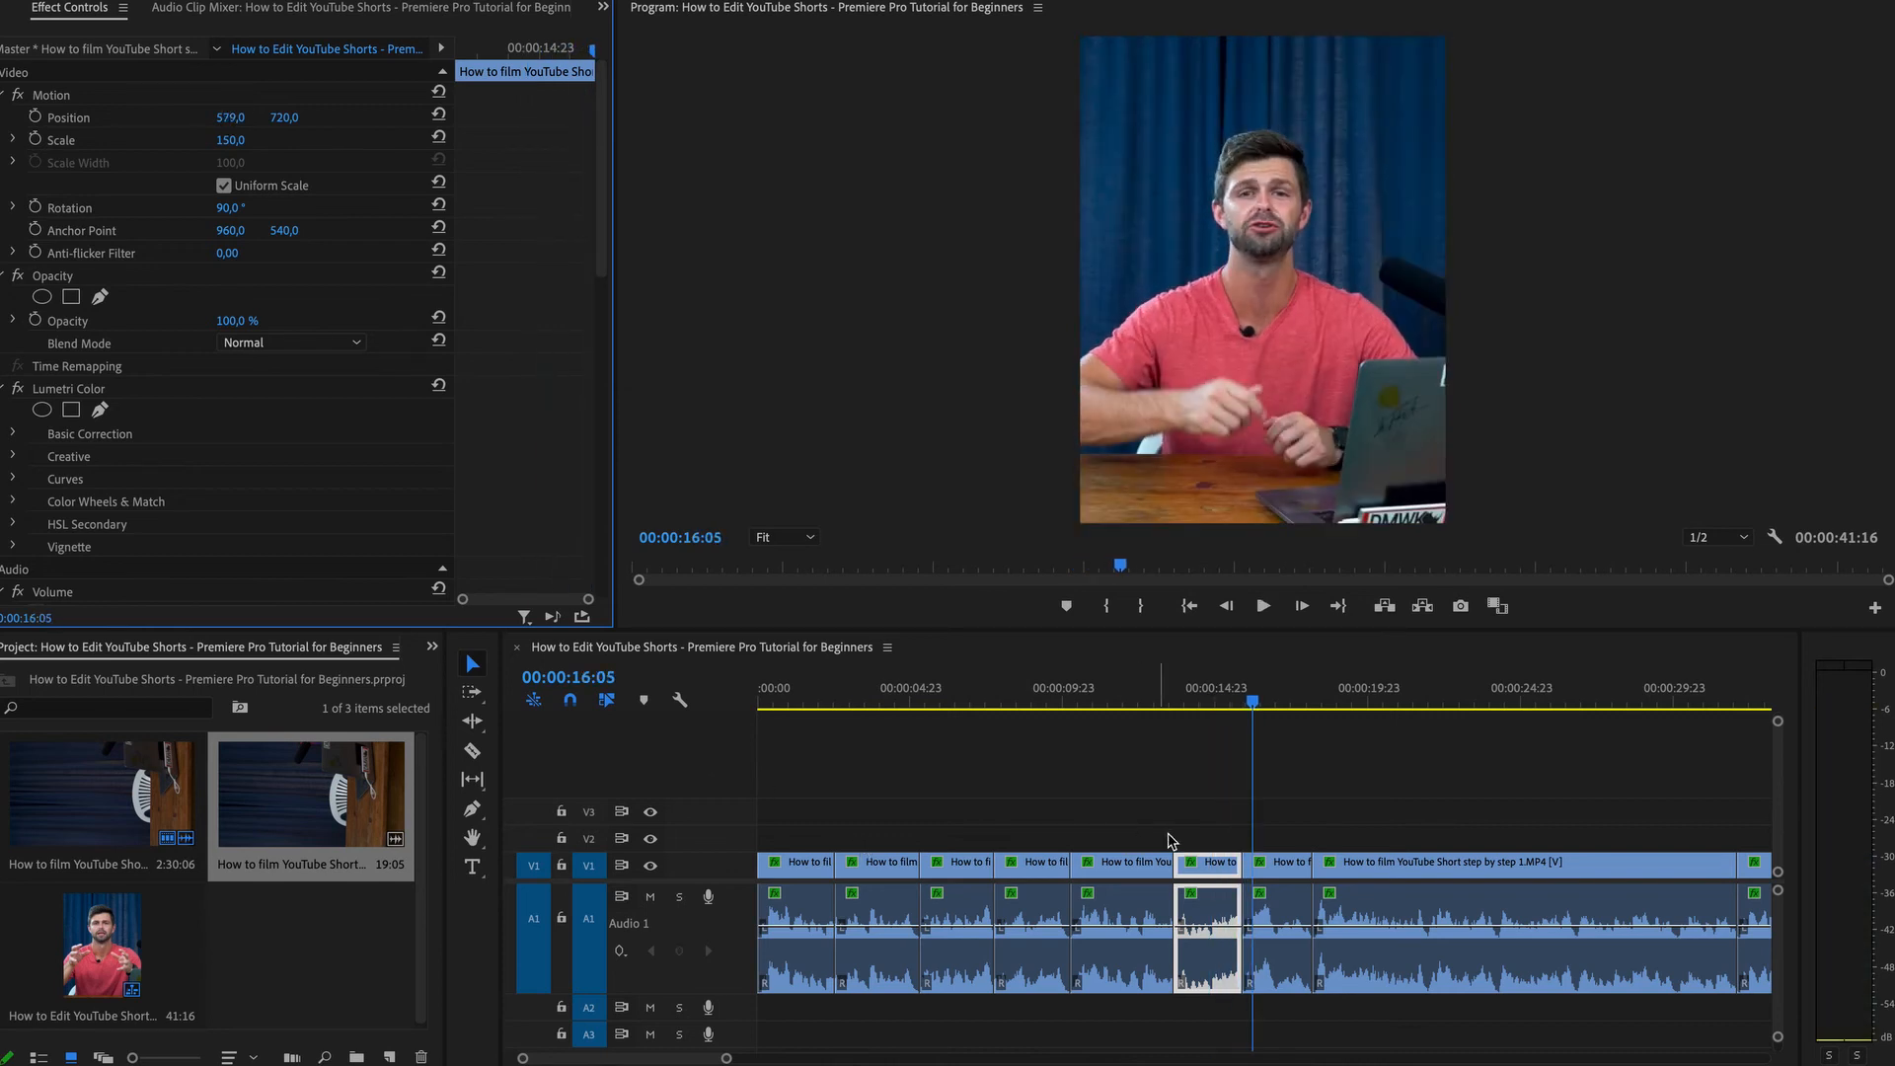
# Select the seventh segment, set its Scale to 160 and reposition it to 557, 703.
pyautogui.click(1283, 866)
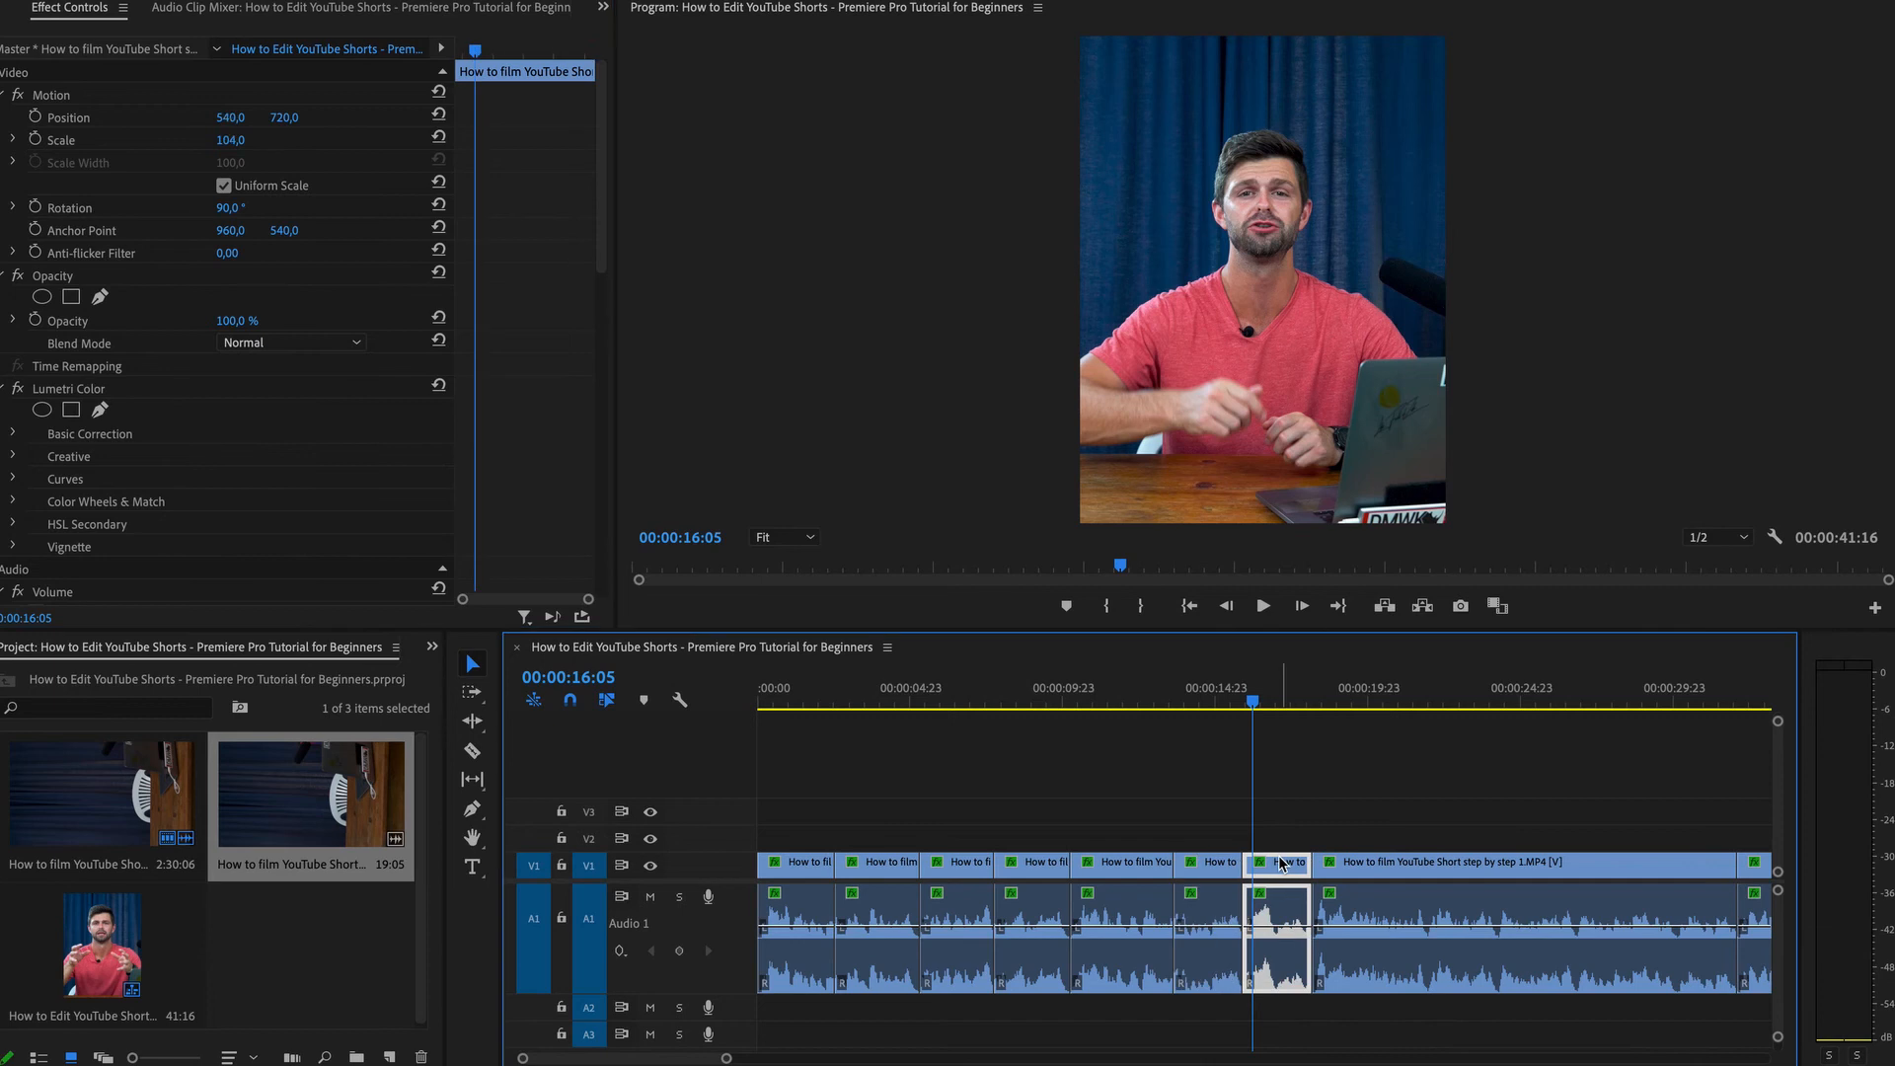
pyautogui.click(231, 139)
pyautogui.write('16')
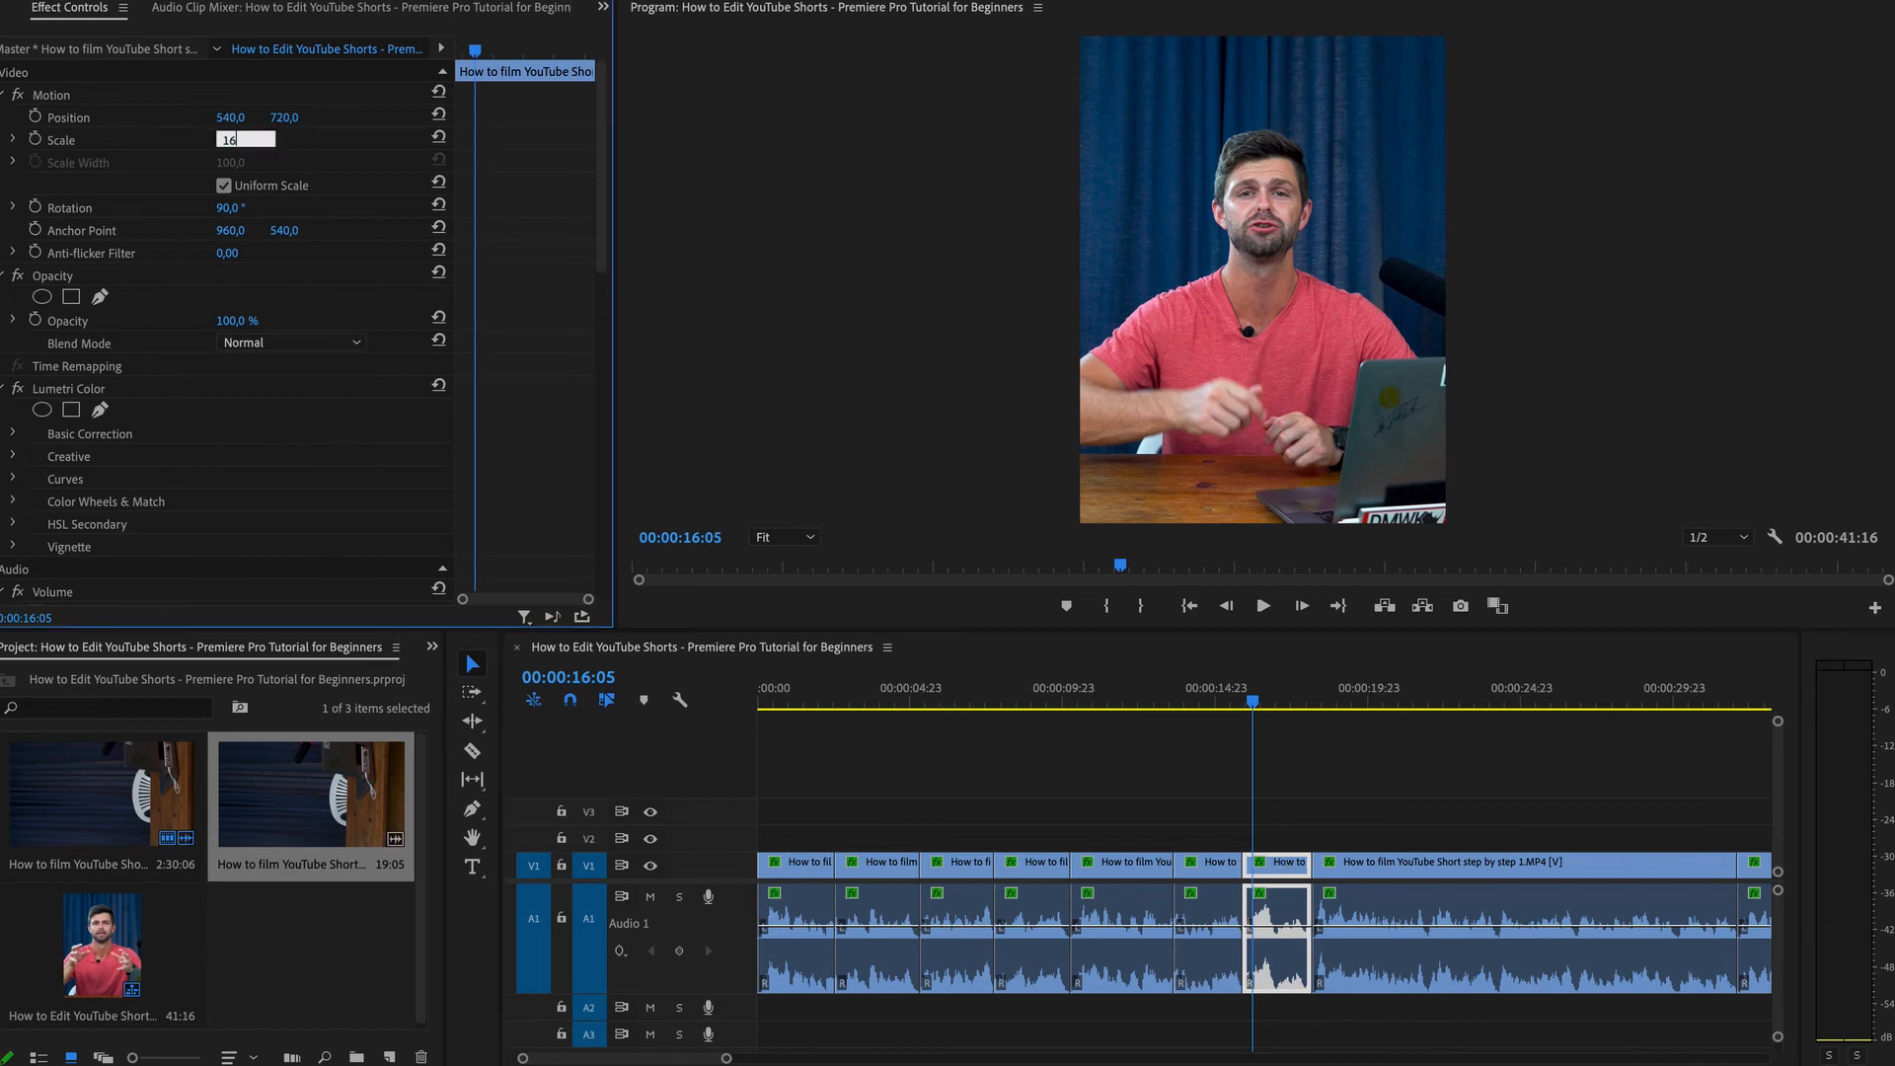
pyautogui.write('0')
pyautogui.press('Return')
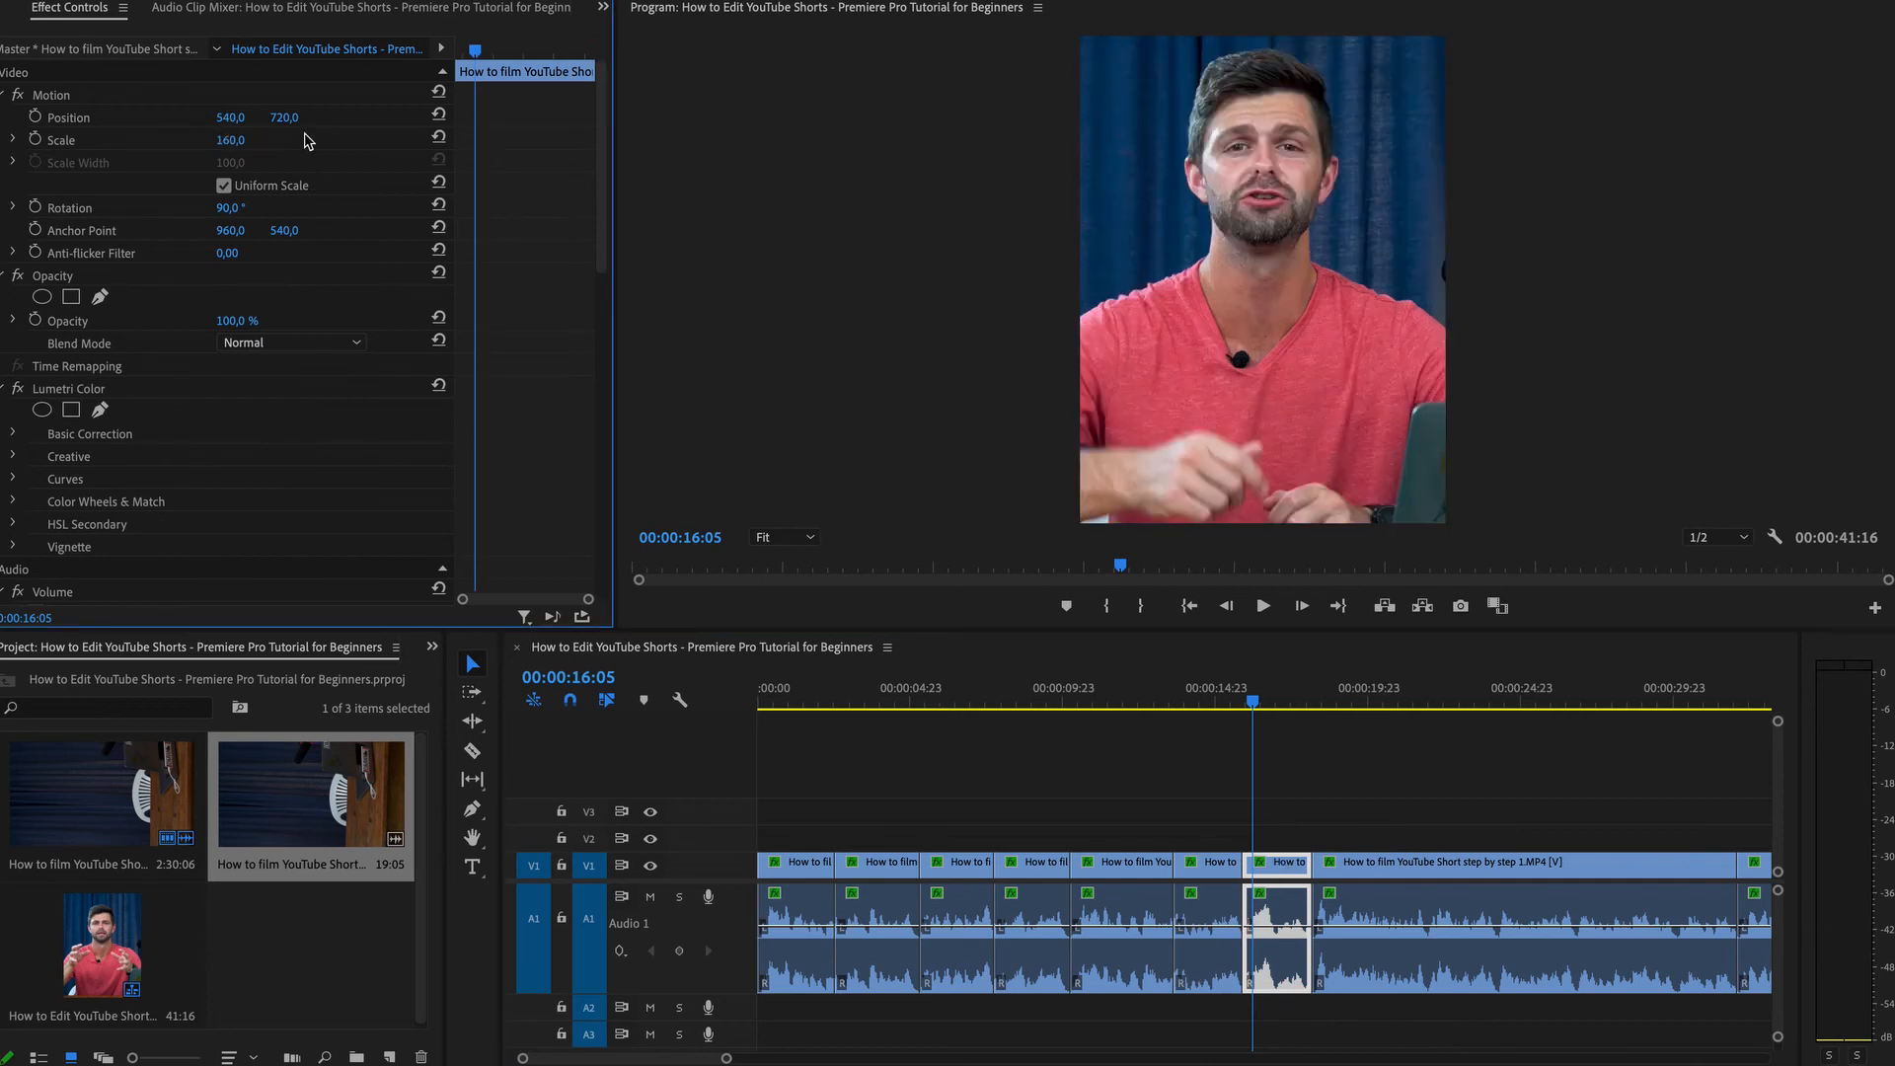
pyautogui.moveTo(284, 116); pyautogui.dragTo(262, 117)
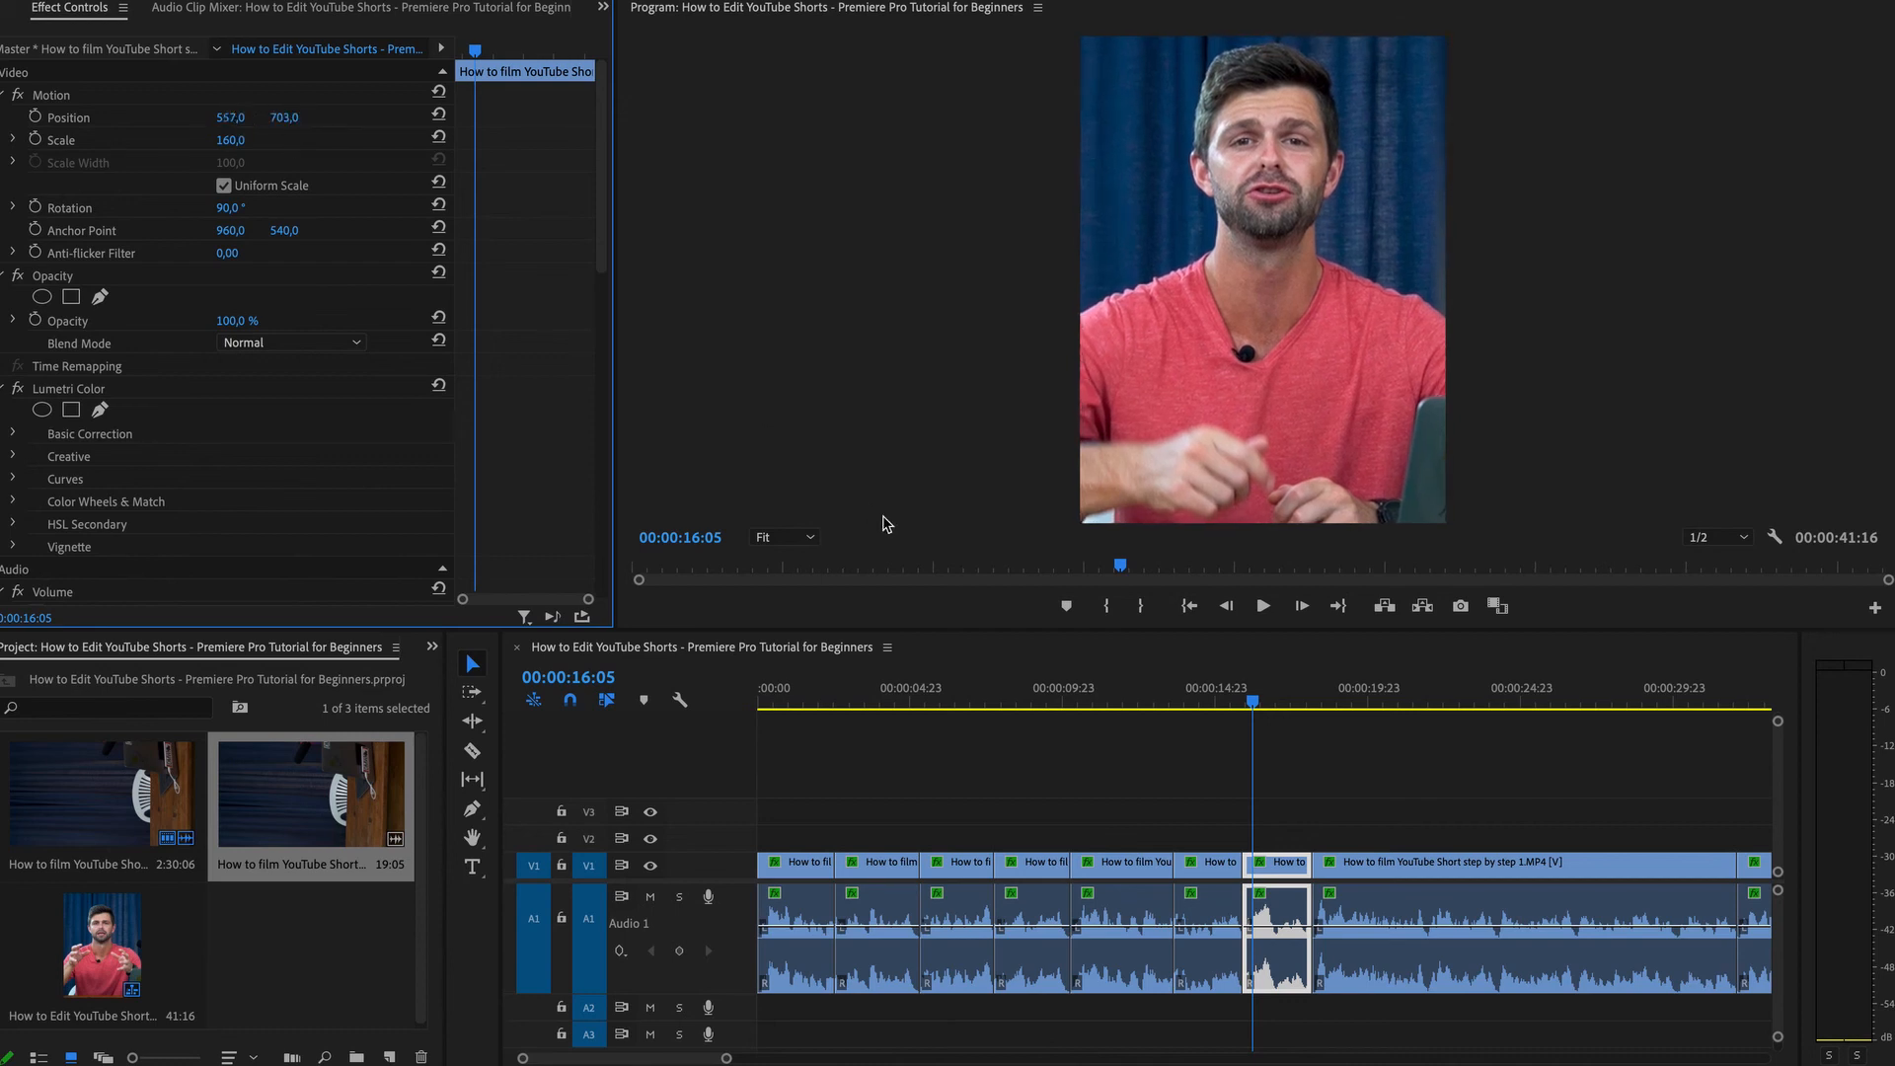
# Turn the sixth segment black and white in Basic Correction: Saturation 0, Exposure 1.6, Shadows 67.3.
pyautogui.click(1202, 697)
pyautogui.click(1217, 867)
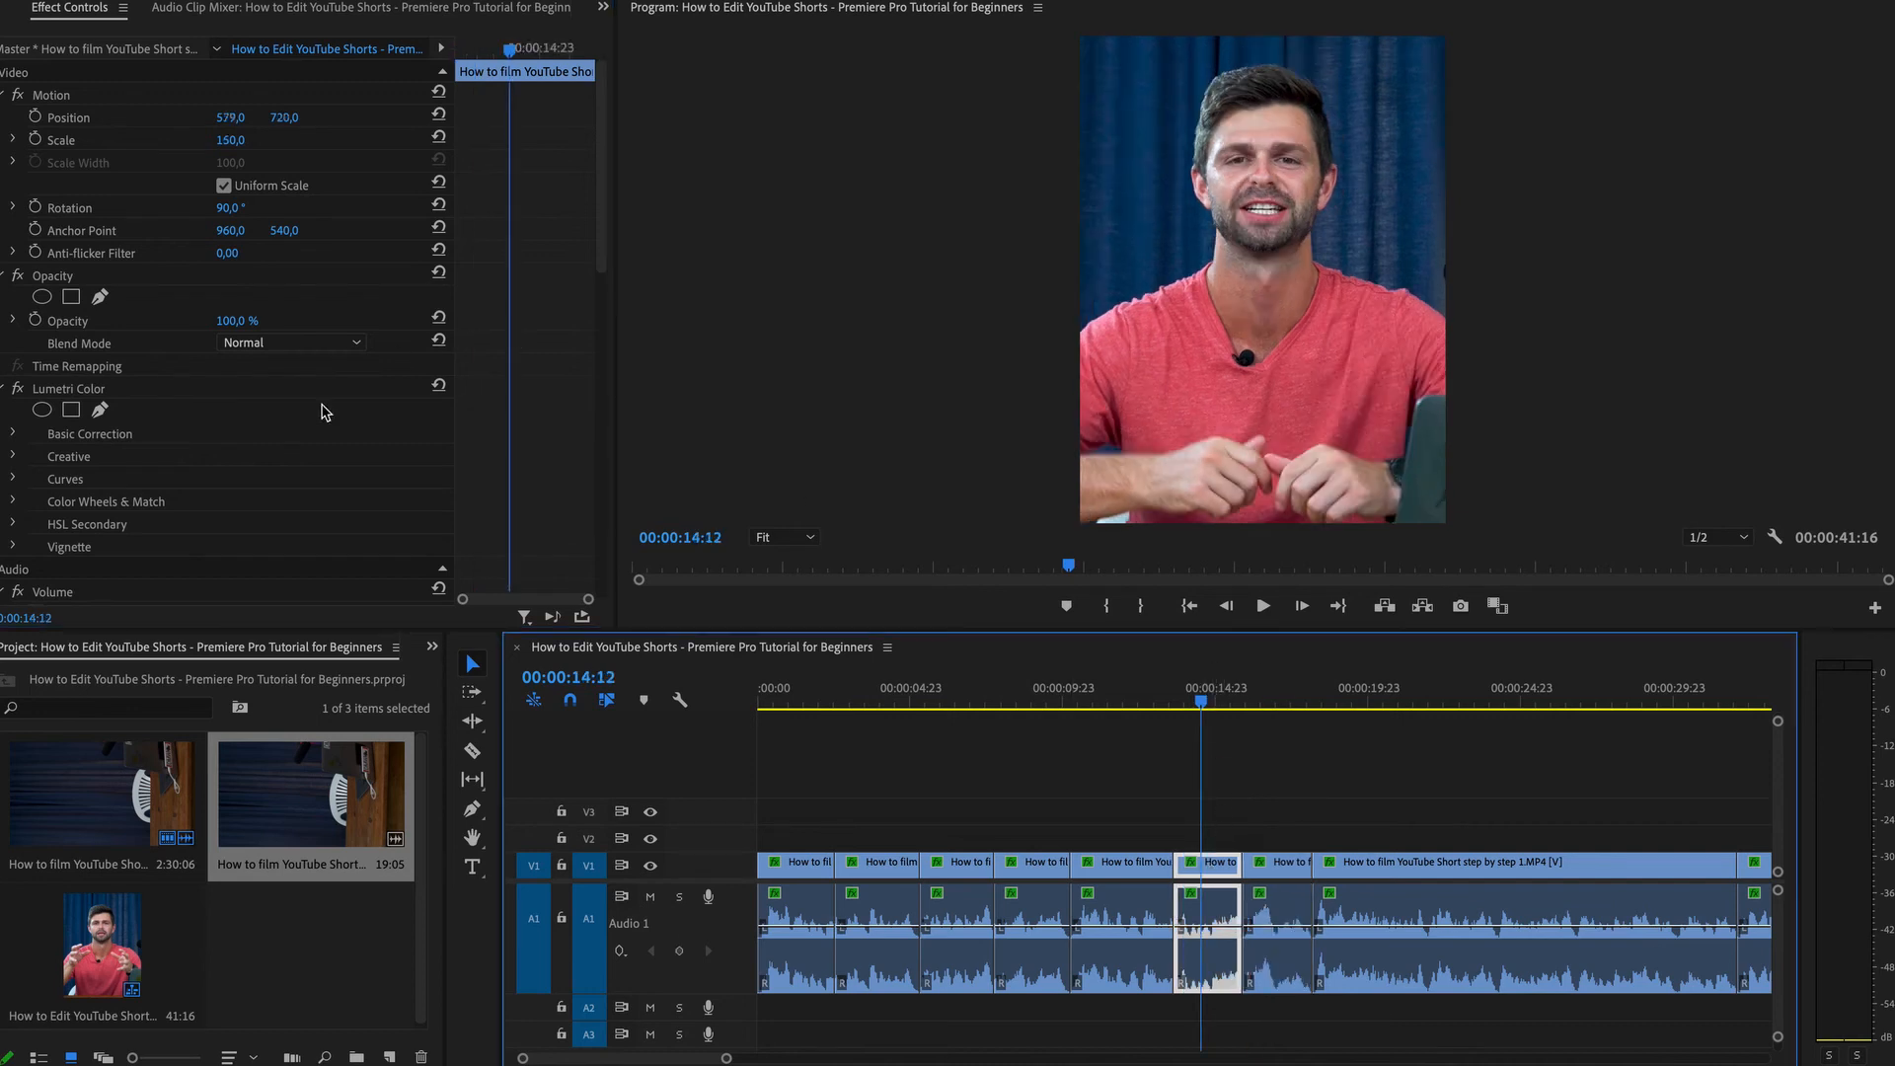
pyautogui.scroll(-3, 286, 482)
pyautogui.scroll(-3, 286, 481)
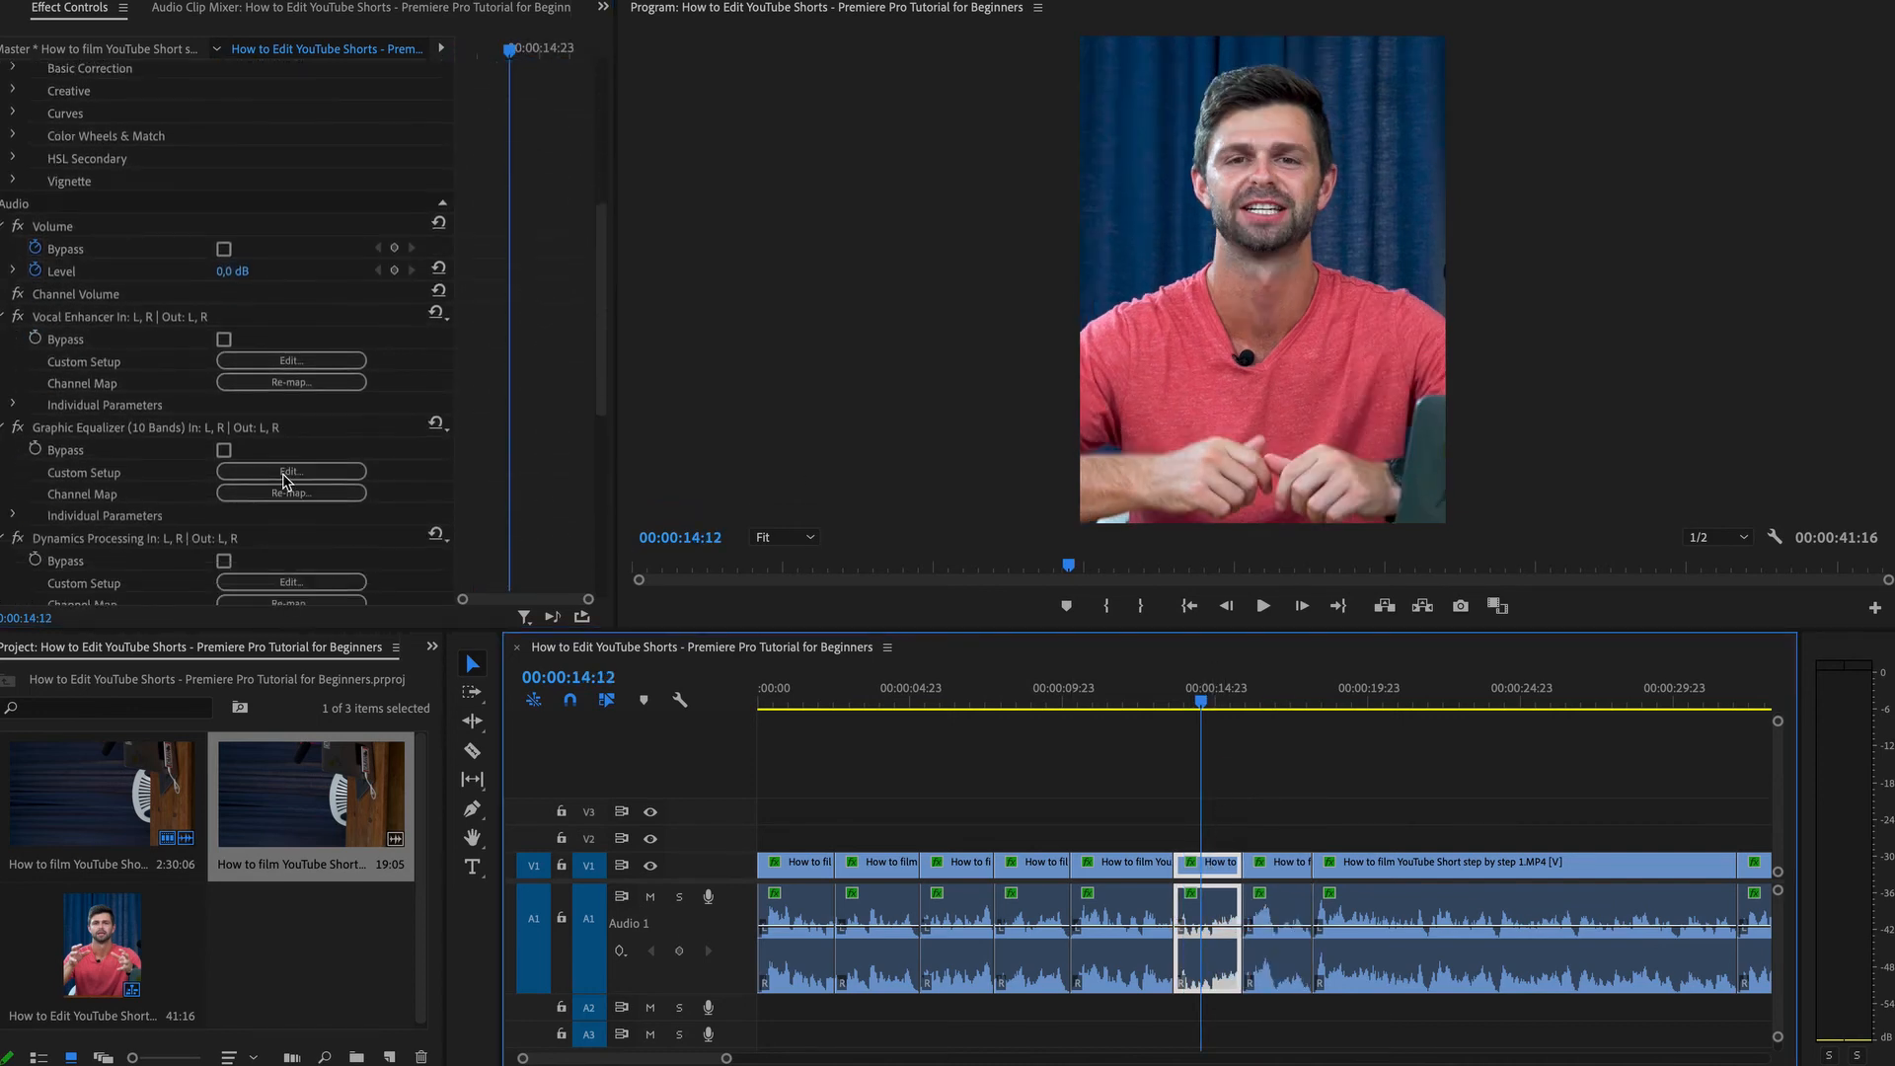
pyautogui.scroll(6, 42, 431)
pyautogui.click(15, 434)
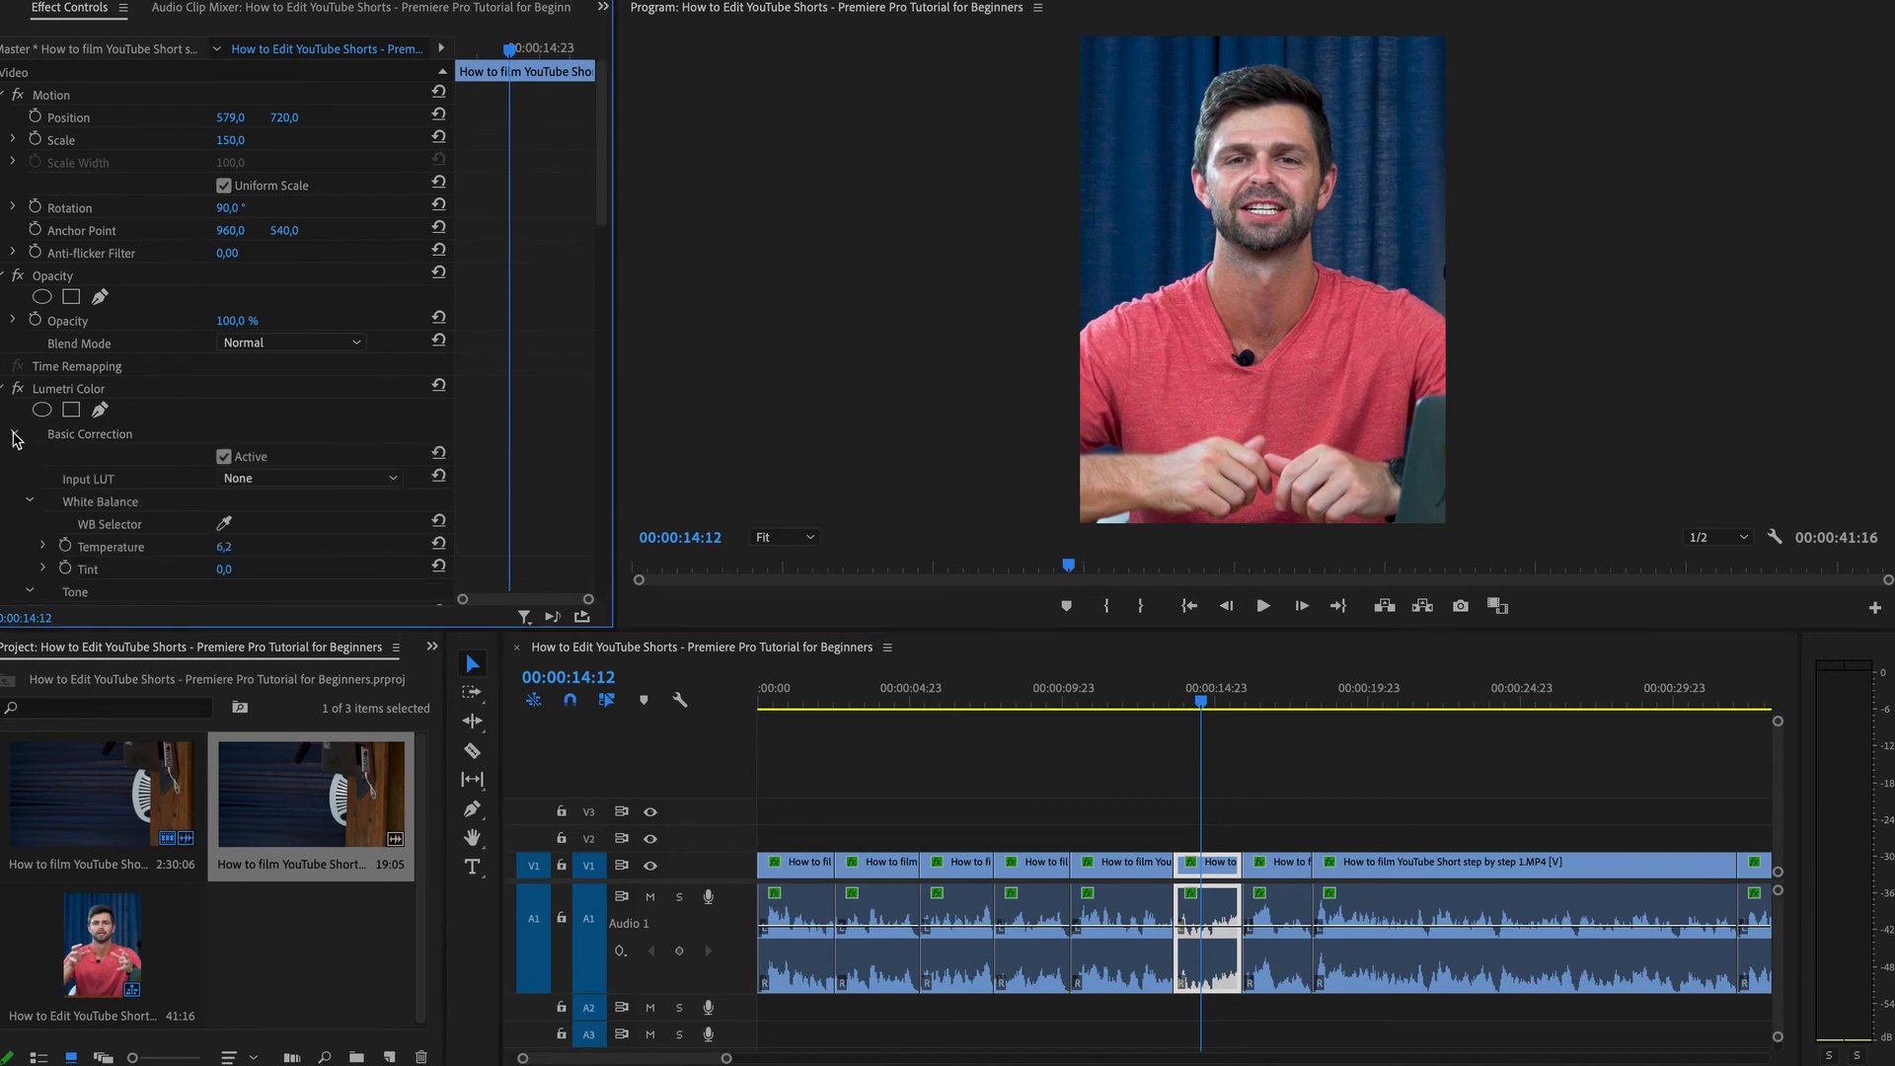
pyautogui.scroll(-5, 265, 568)
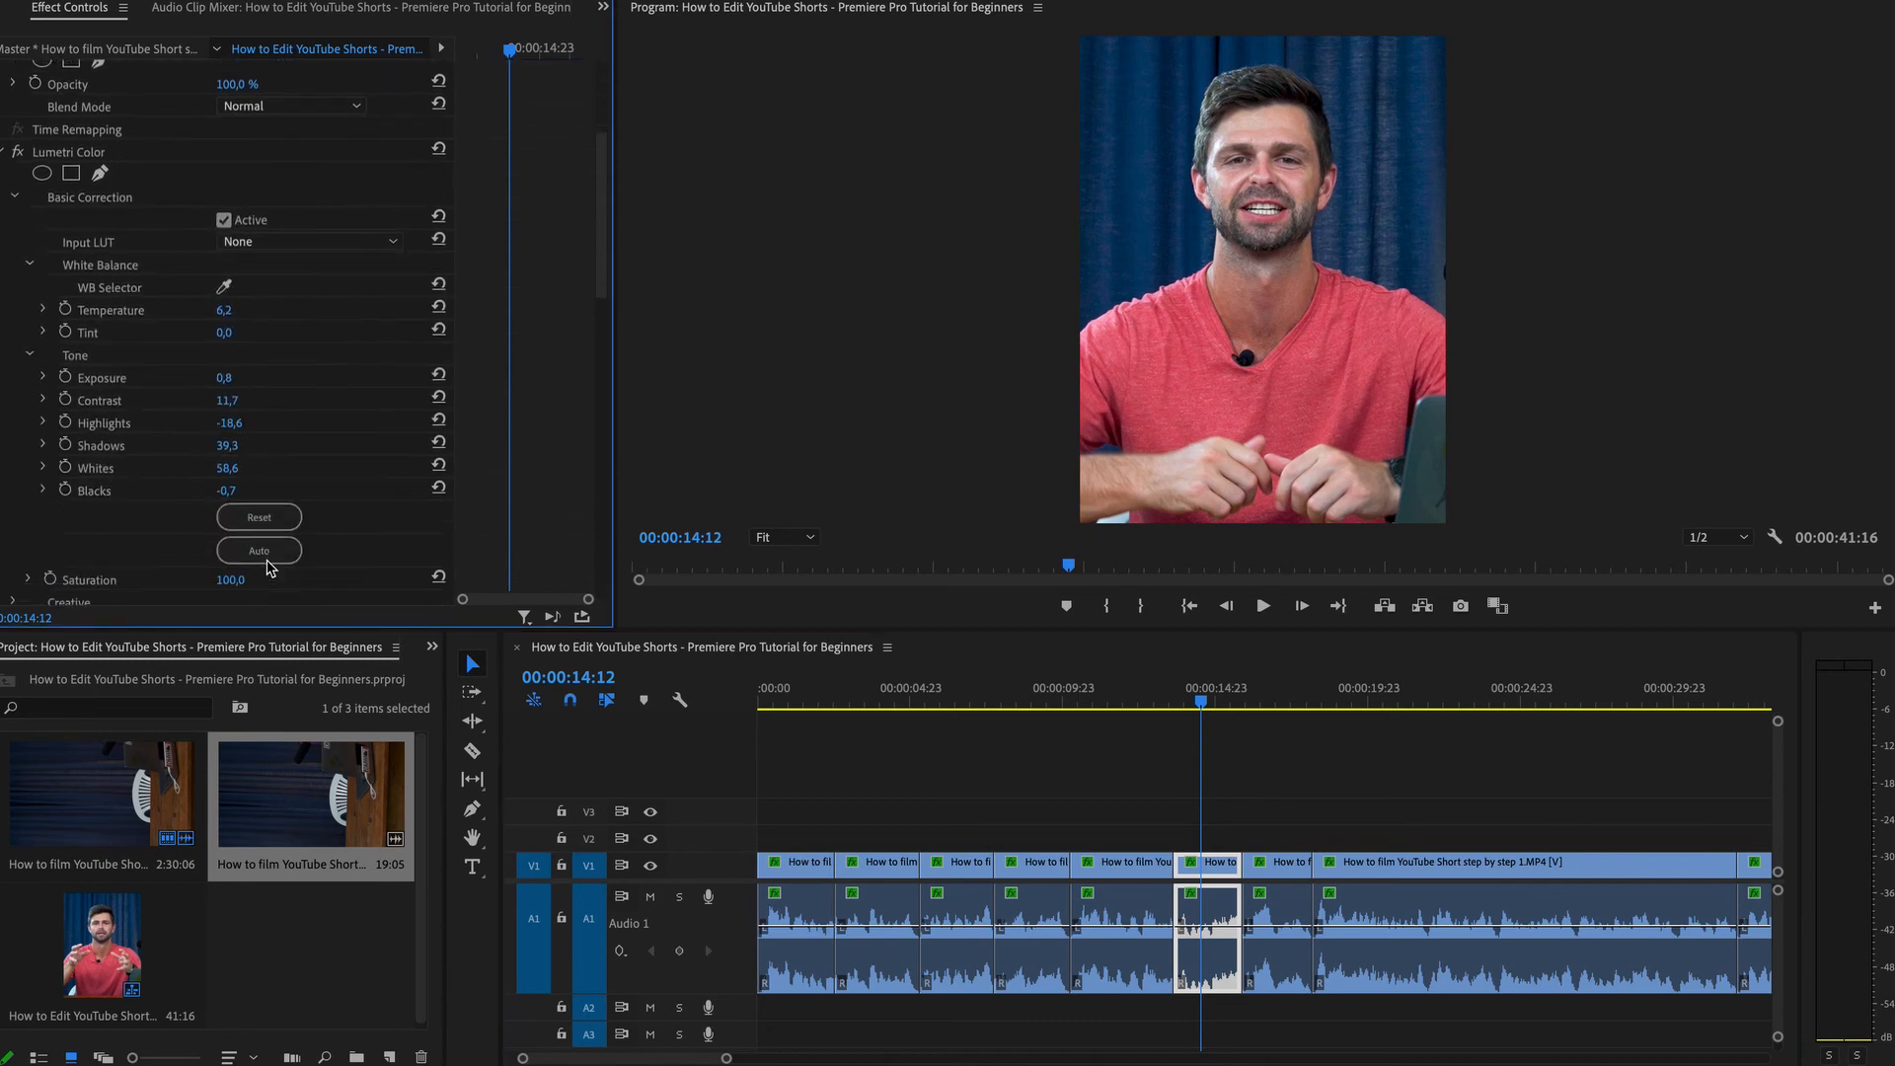
pyautogui.moveTo(230, 559); pyautogui.dragTo(131, 559)
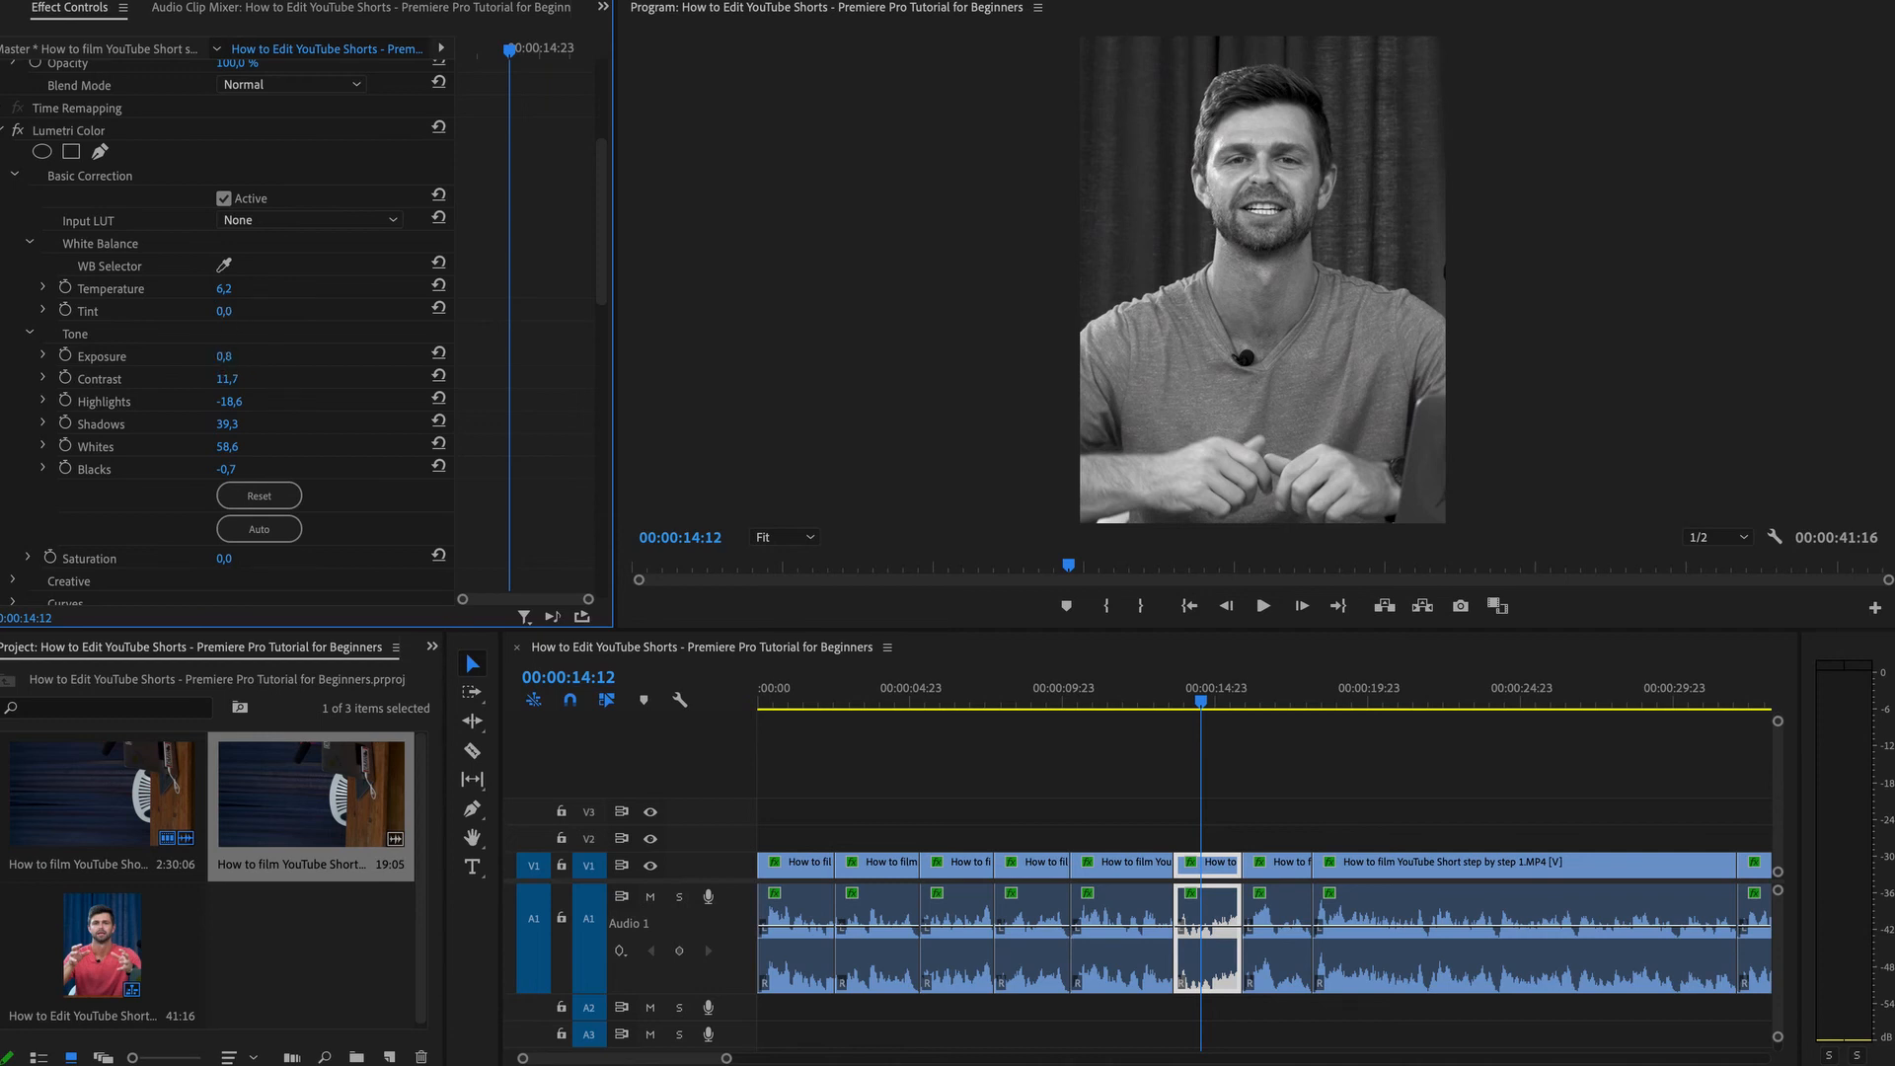
pyautogui.moveTo(224, 356); pyautogui.dragTo(242, 424)
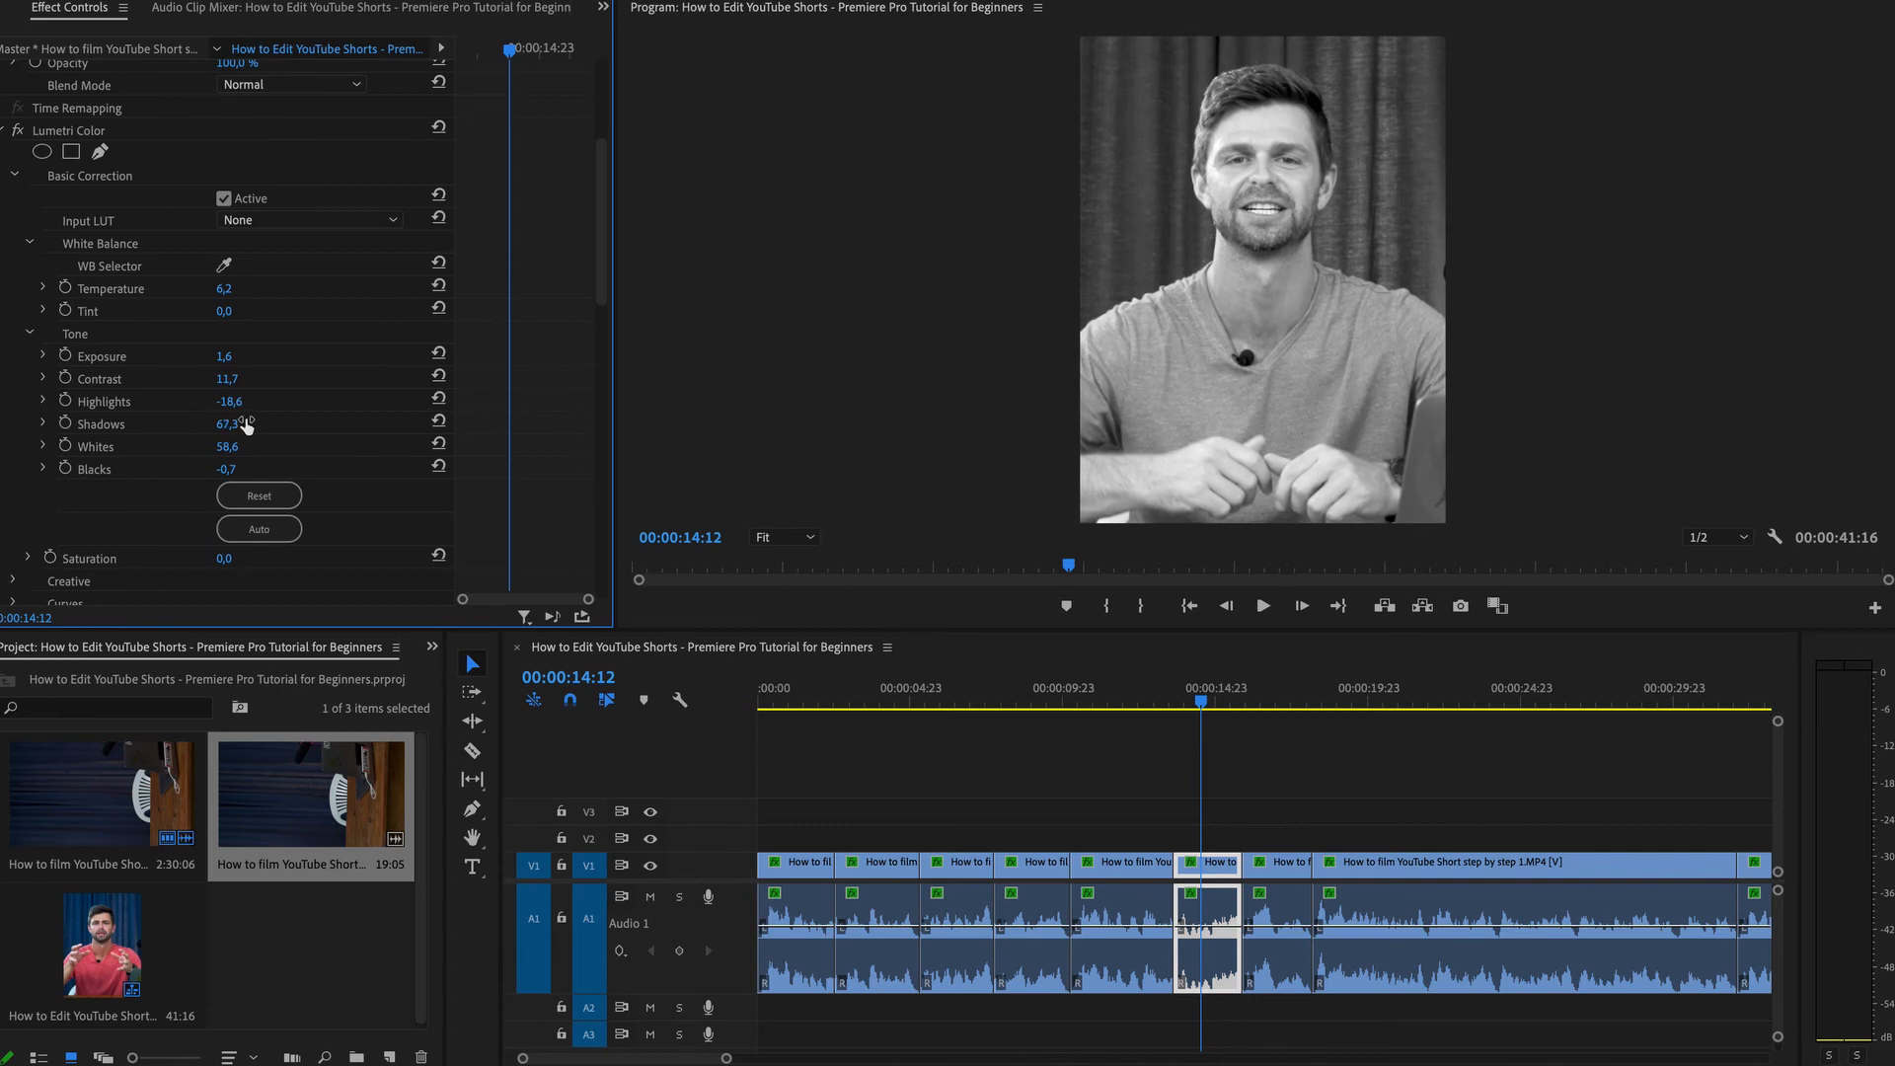
# Play back the edited sequence and check it from start to end.
pyautogui.click(1154, 702)
pyautogui.press('space')
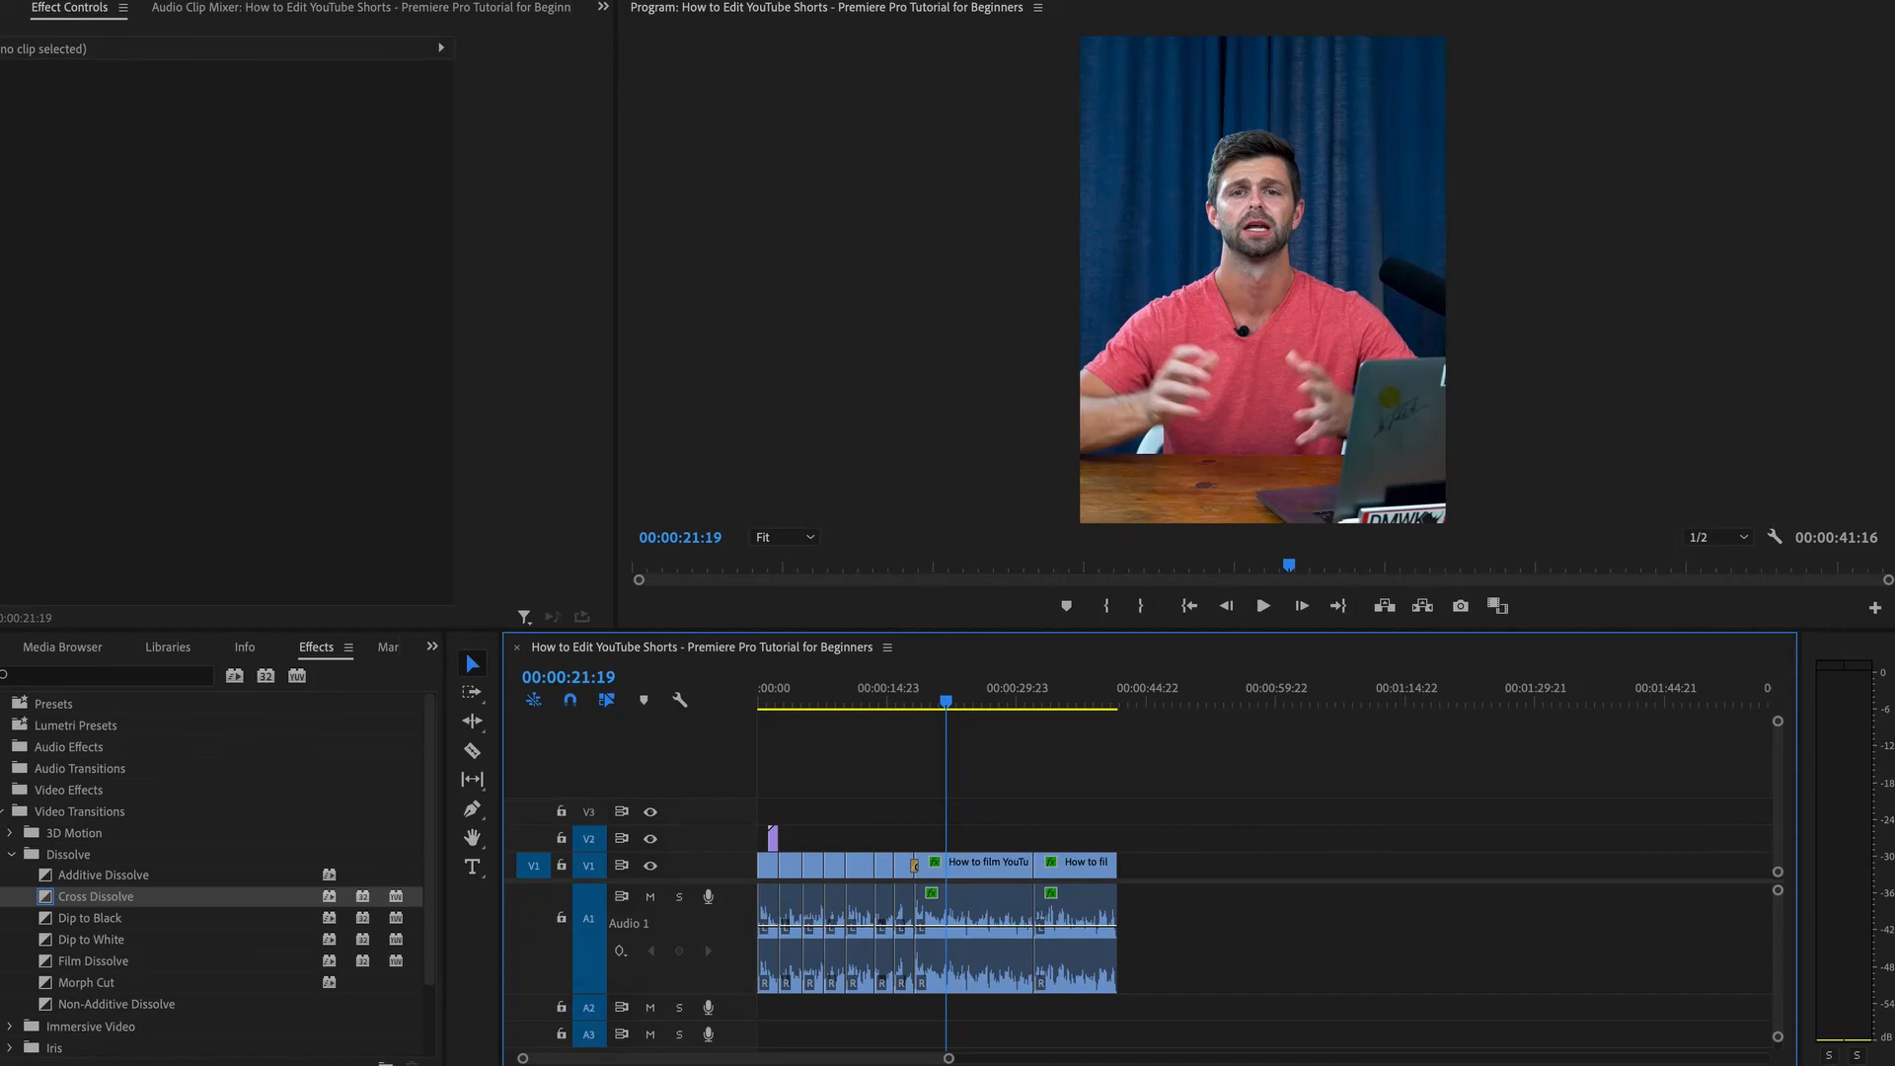
pyautogui.press('Down')
pyautogui.press('Down')
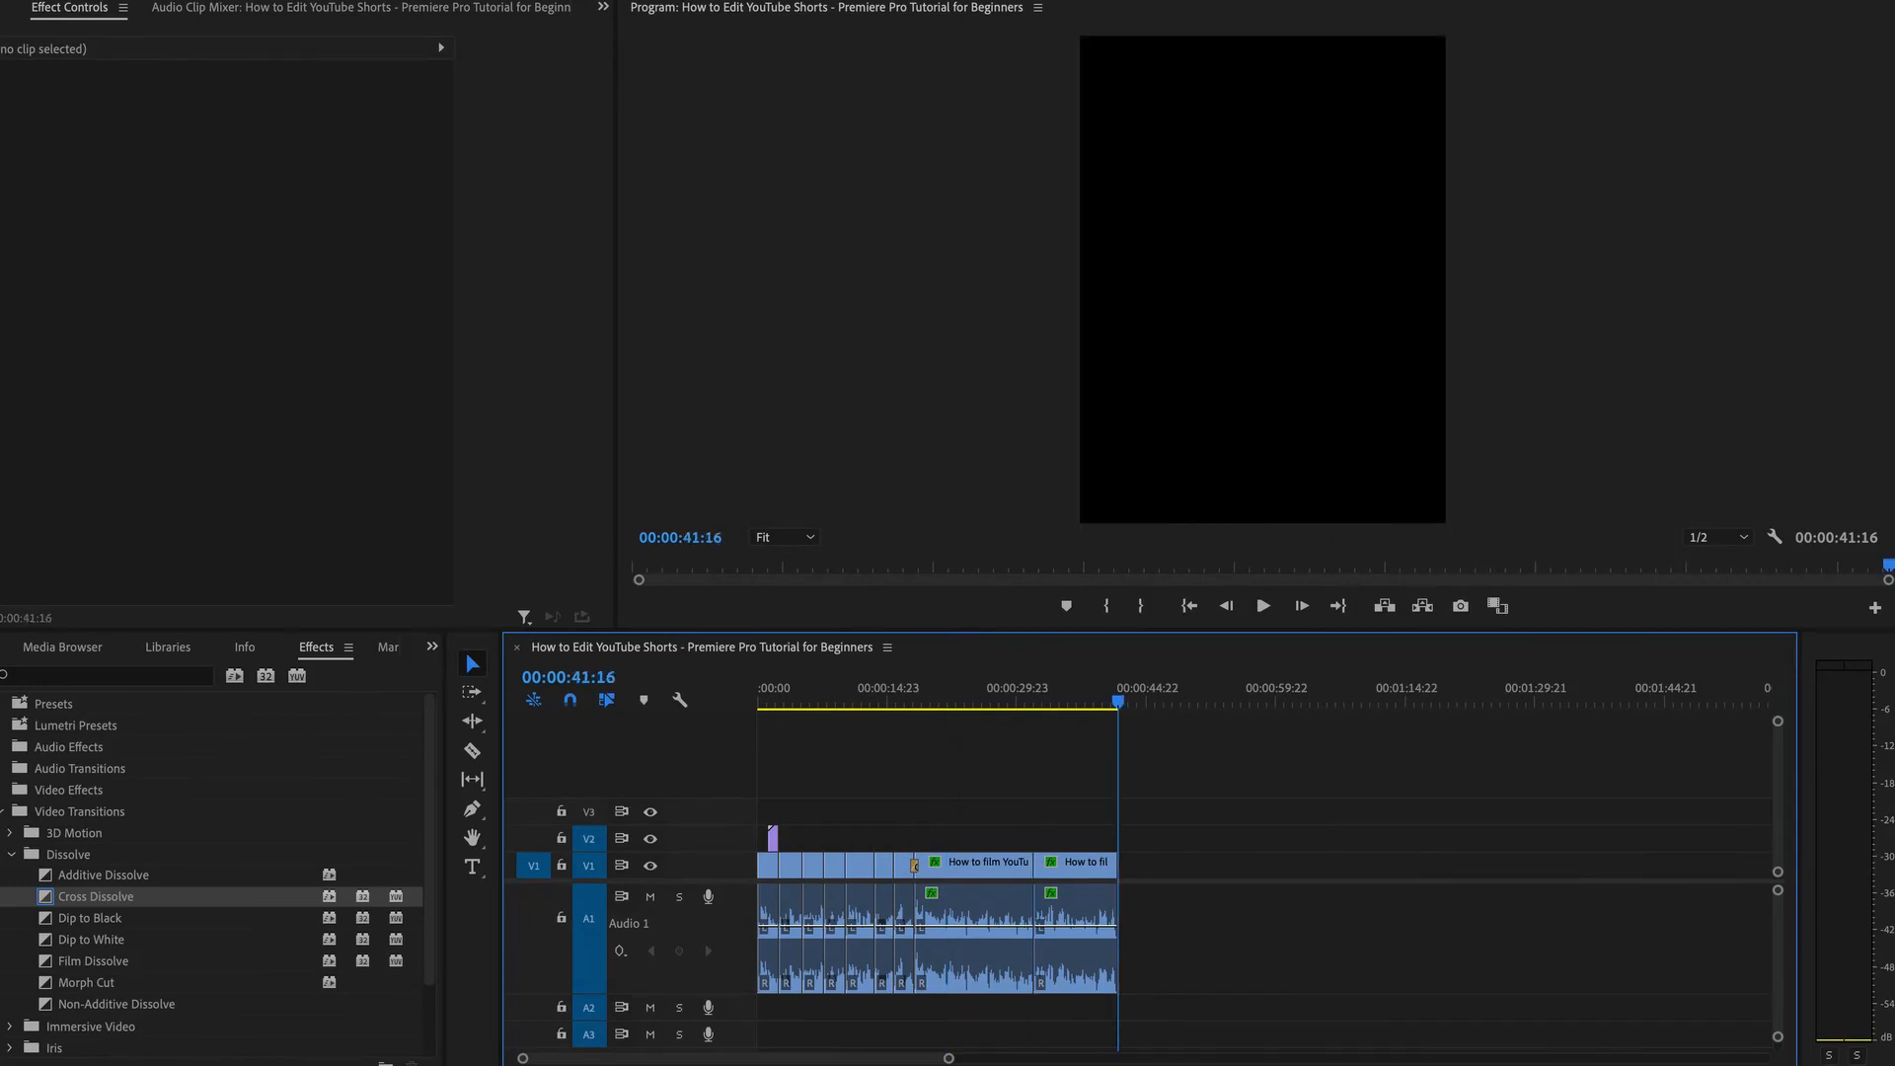
pyautogui.press('Home')
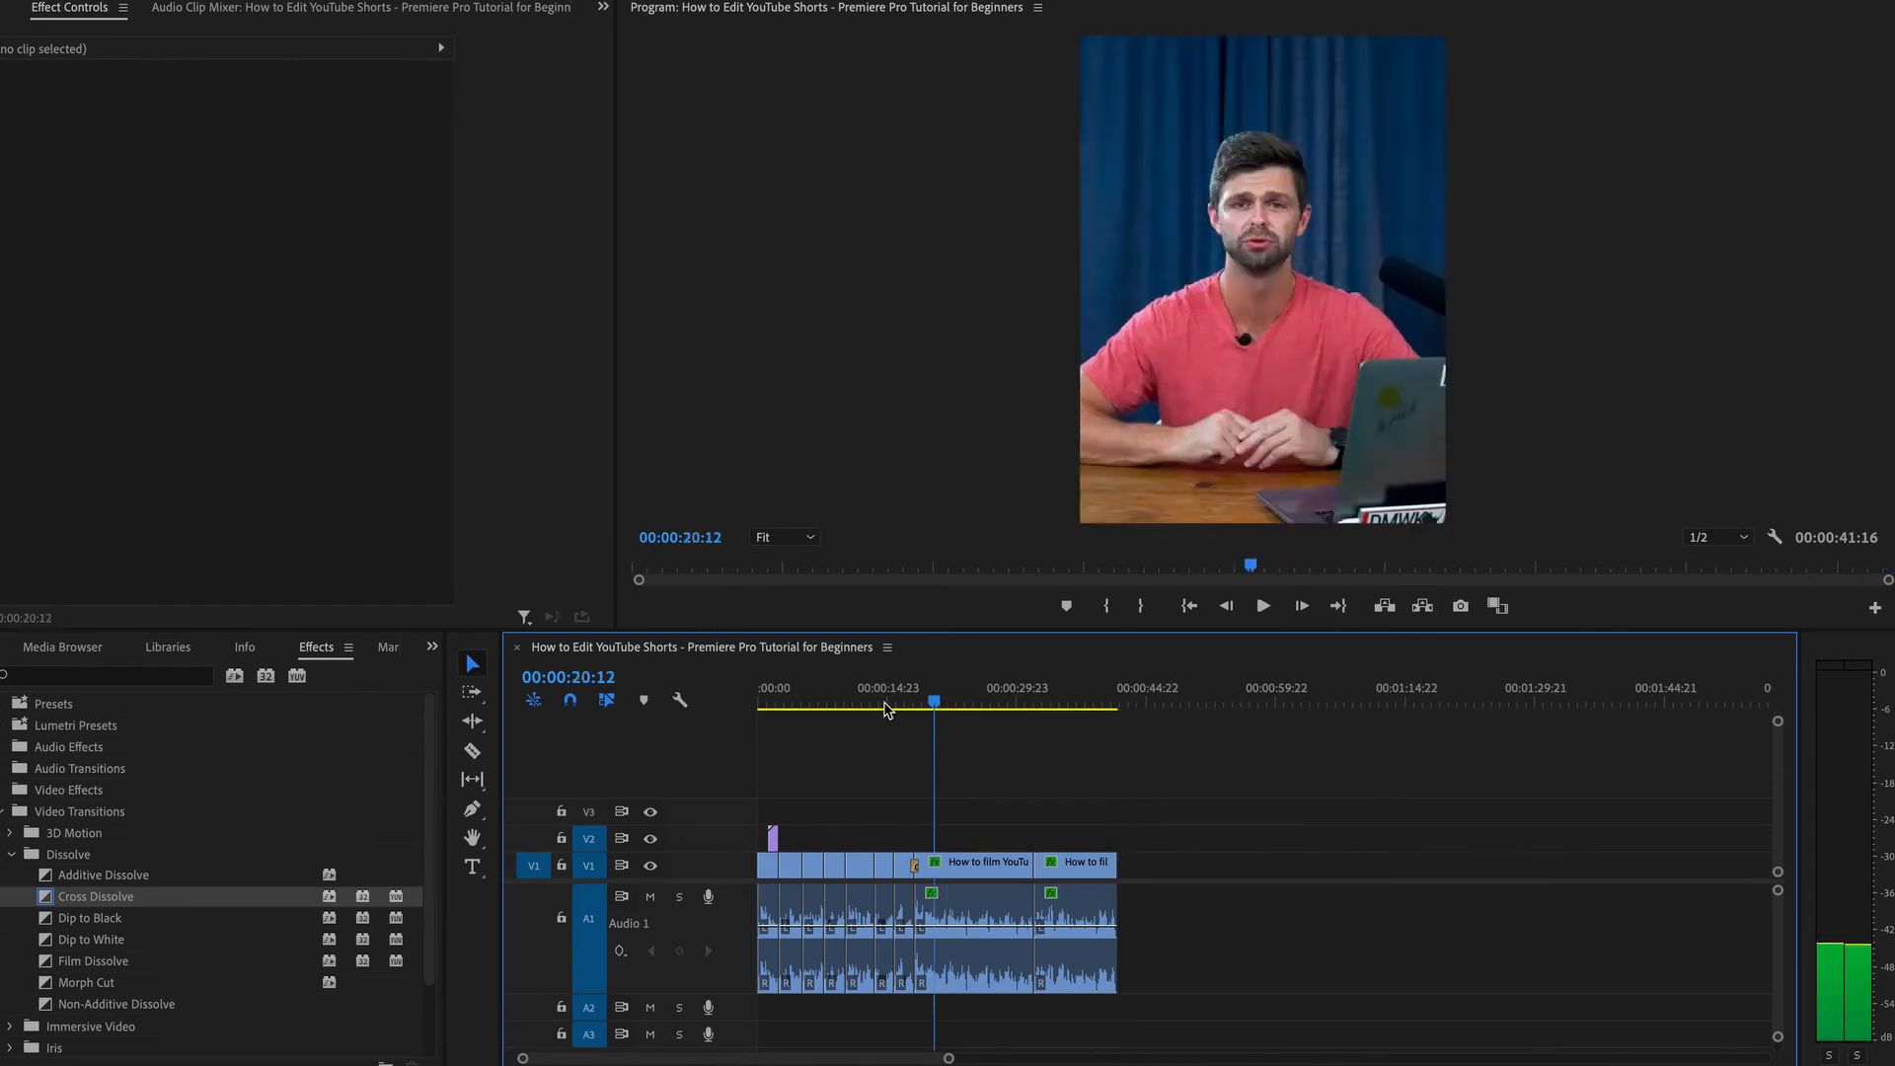
pyautogui.hotkey('ctrl', 'a')
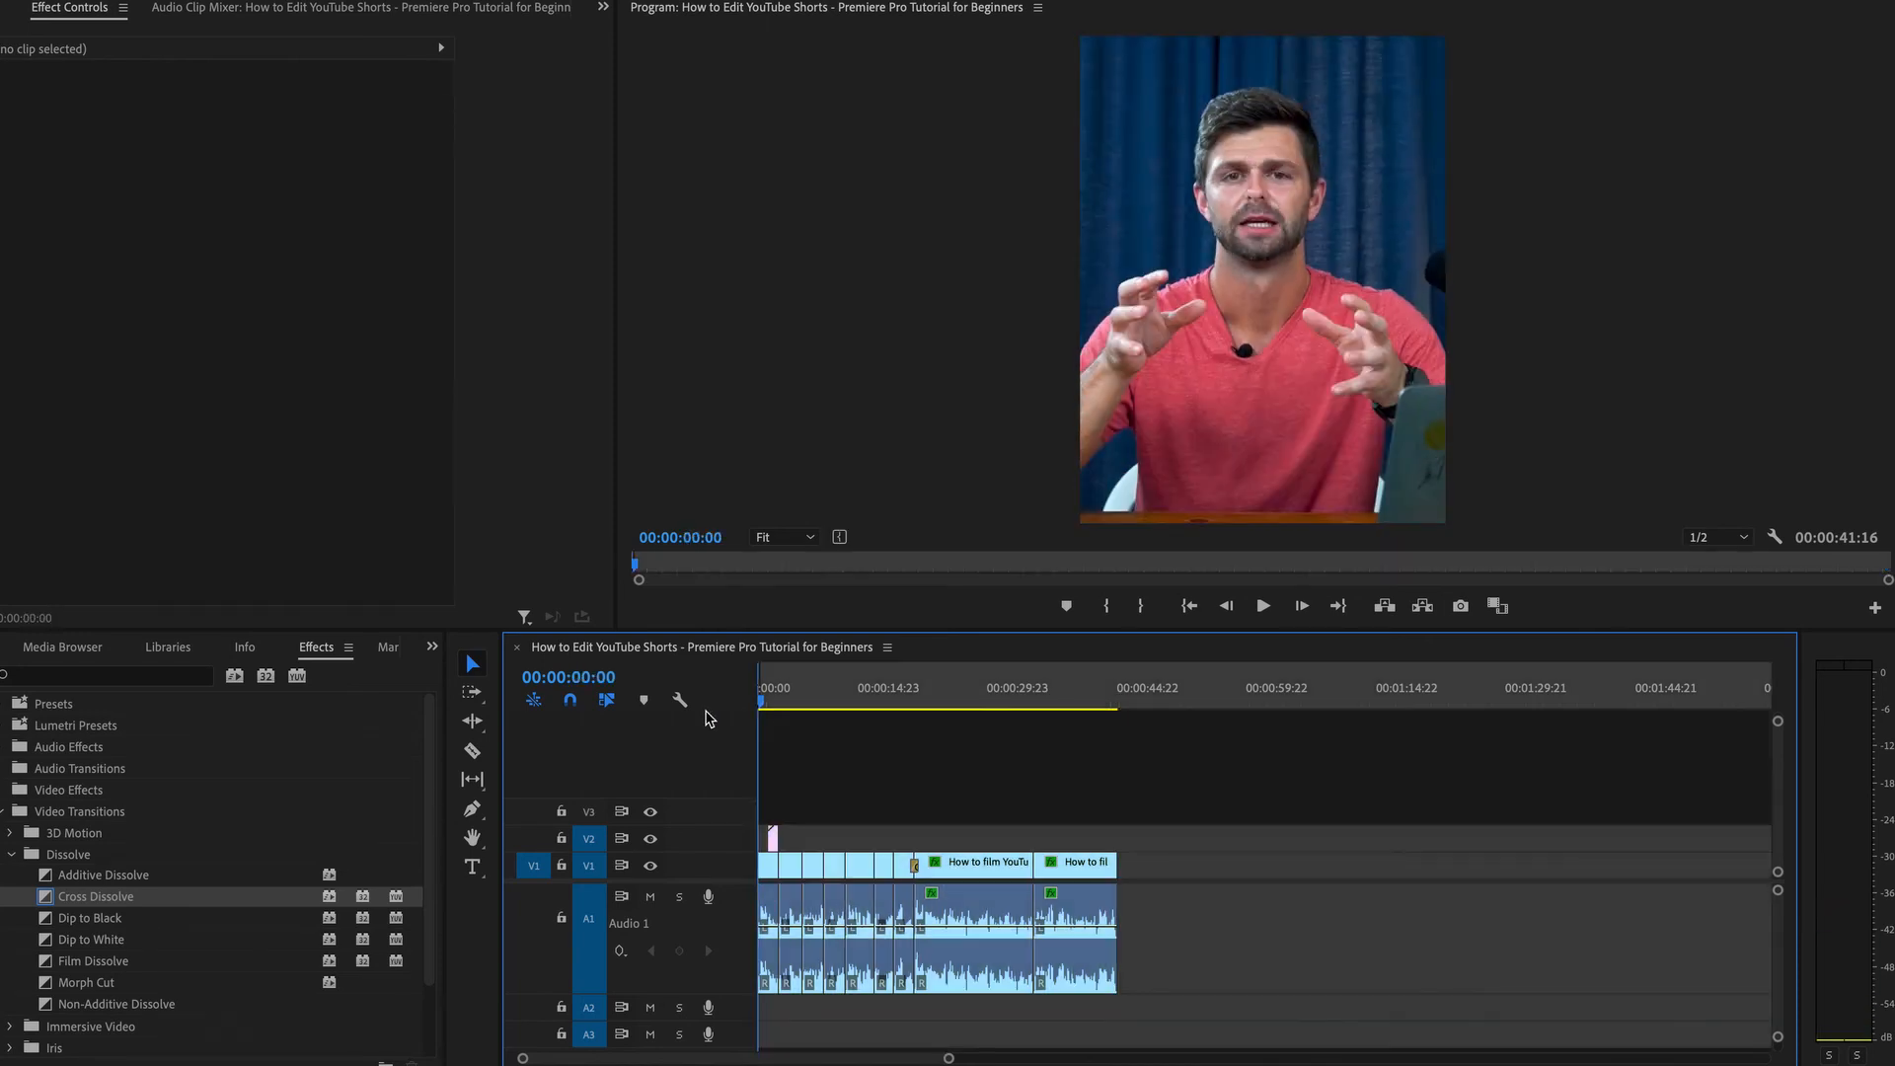
pyautogui.click(1095, 688)
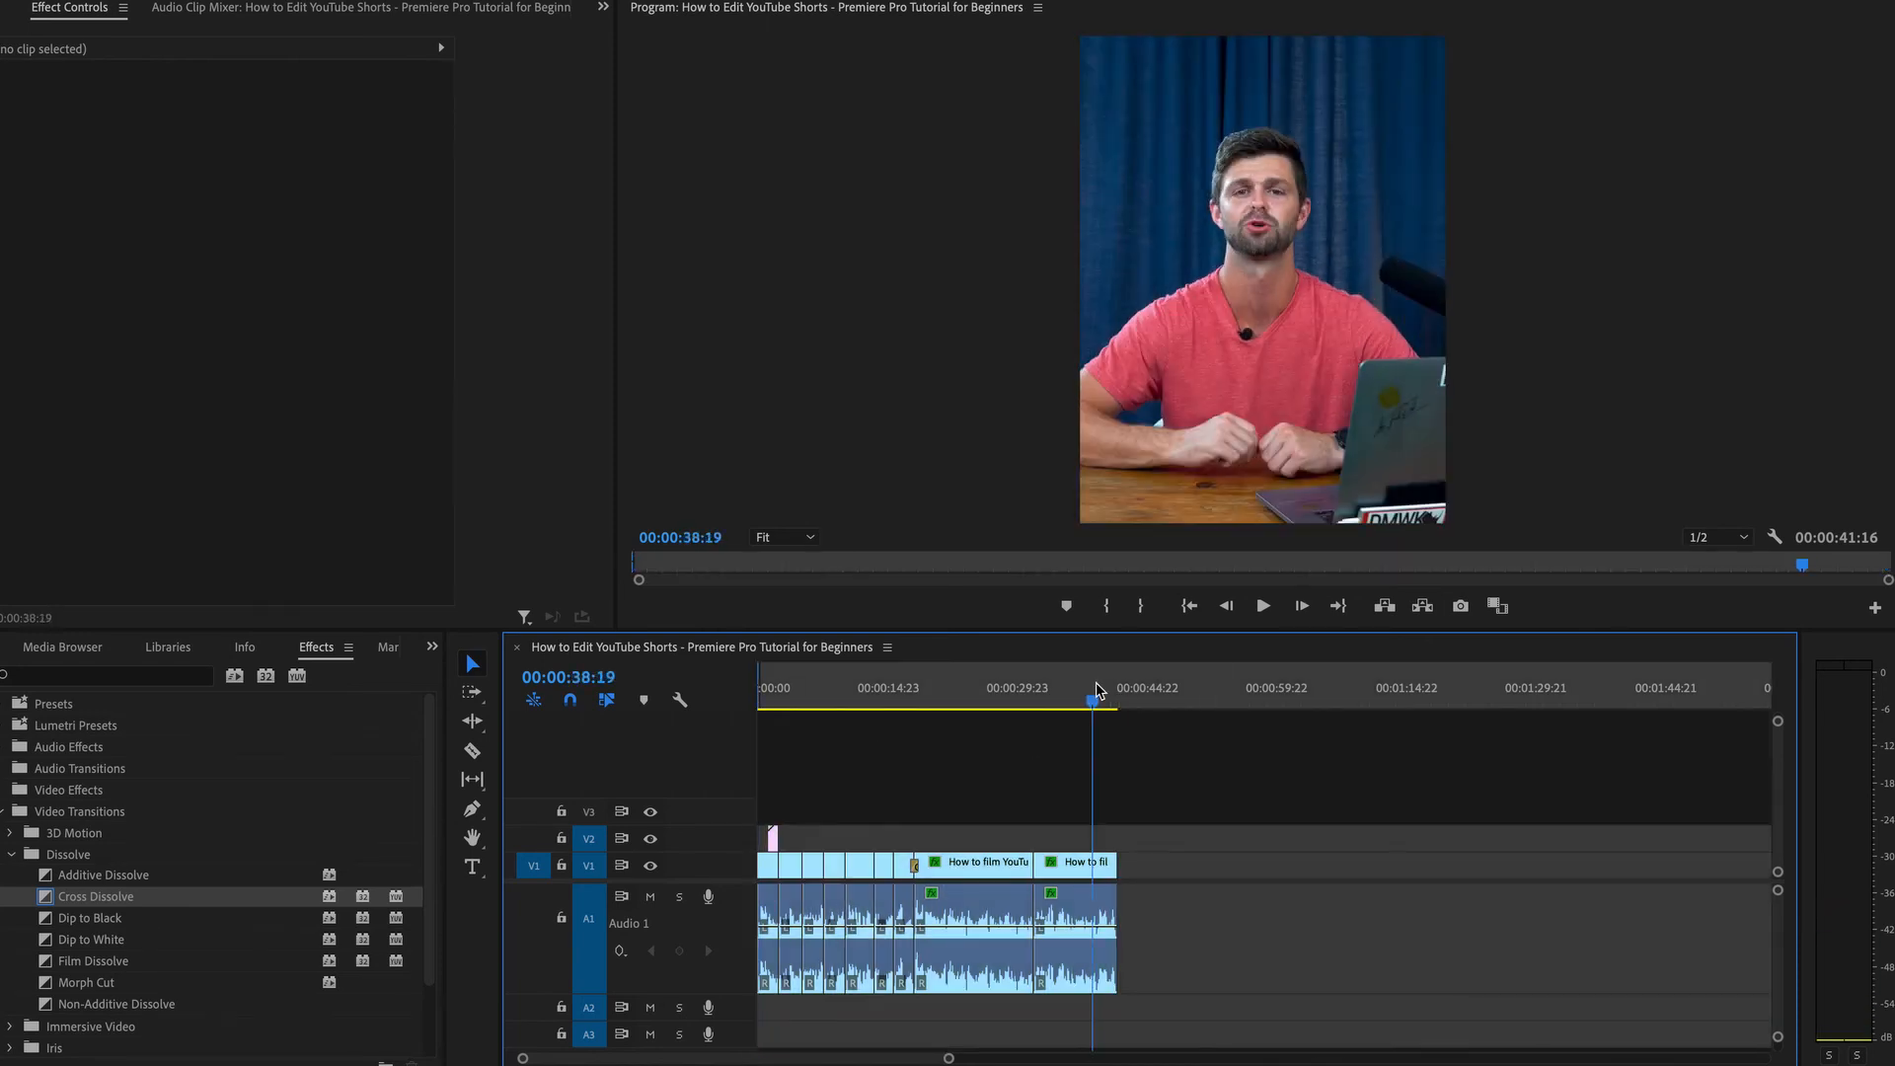
pyautogui.press('End')
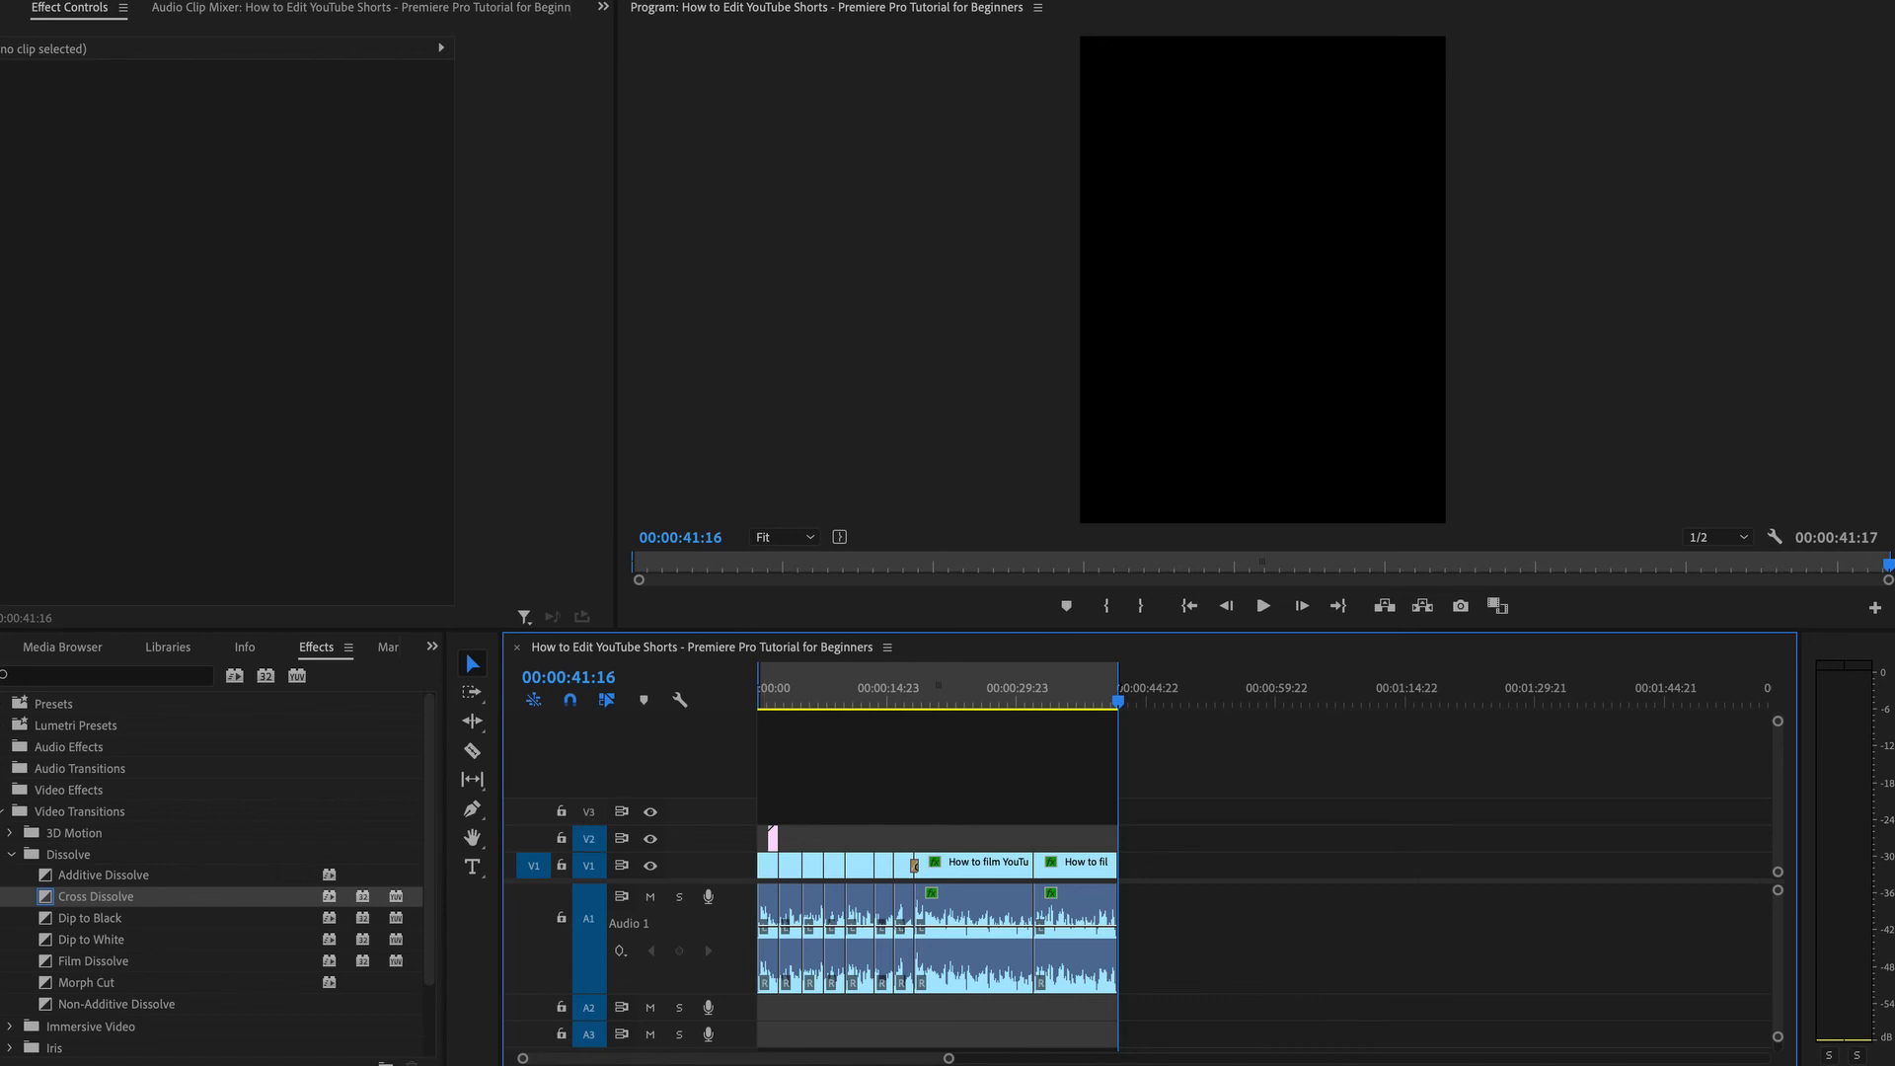
# Open the media export settings and save the output file into the project's folder inside DMWK Week 10.
pyautogui.click(162, 0)
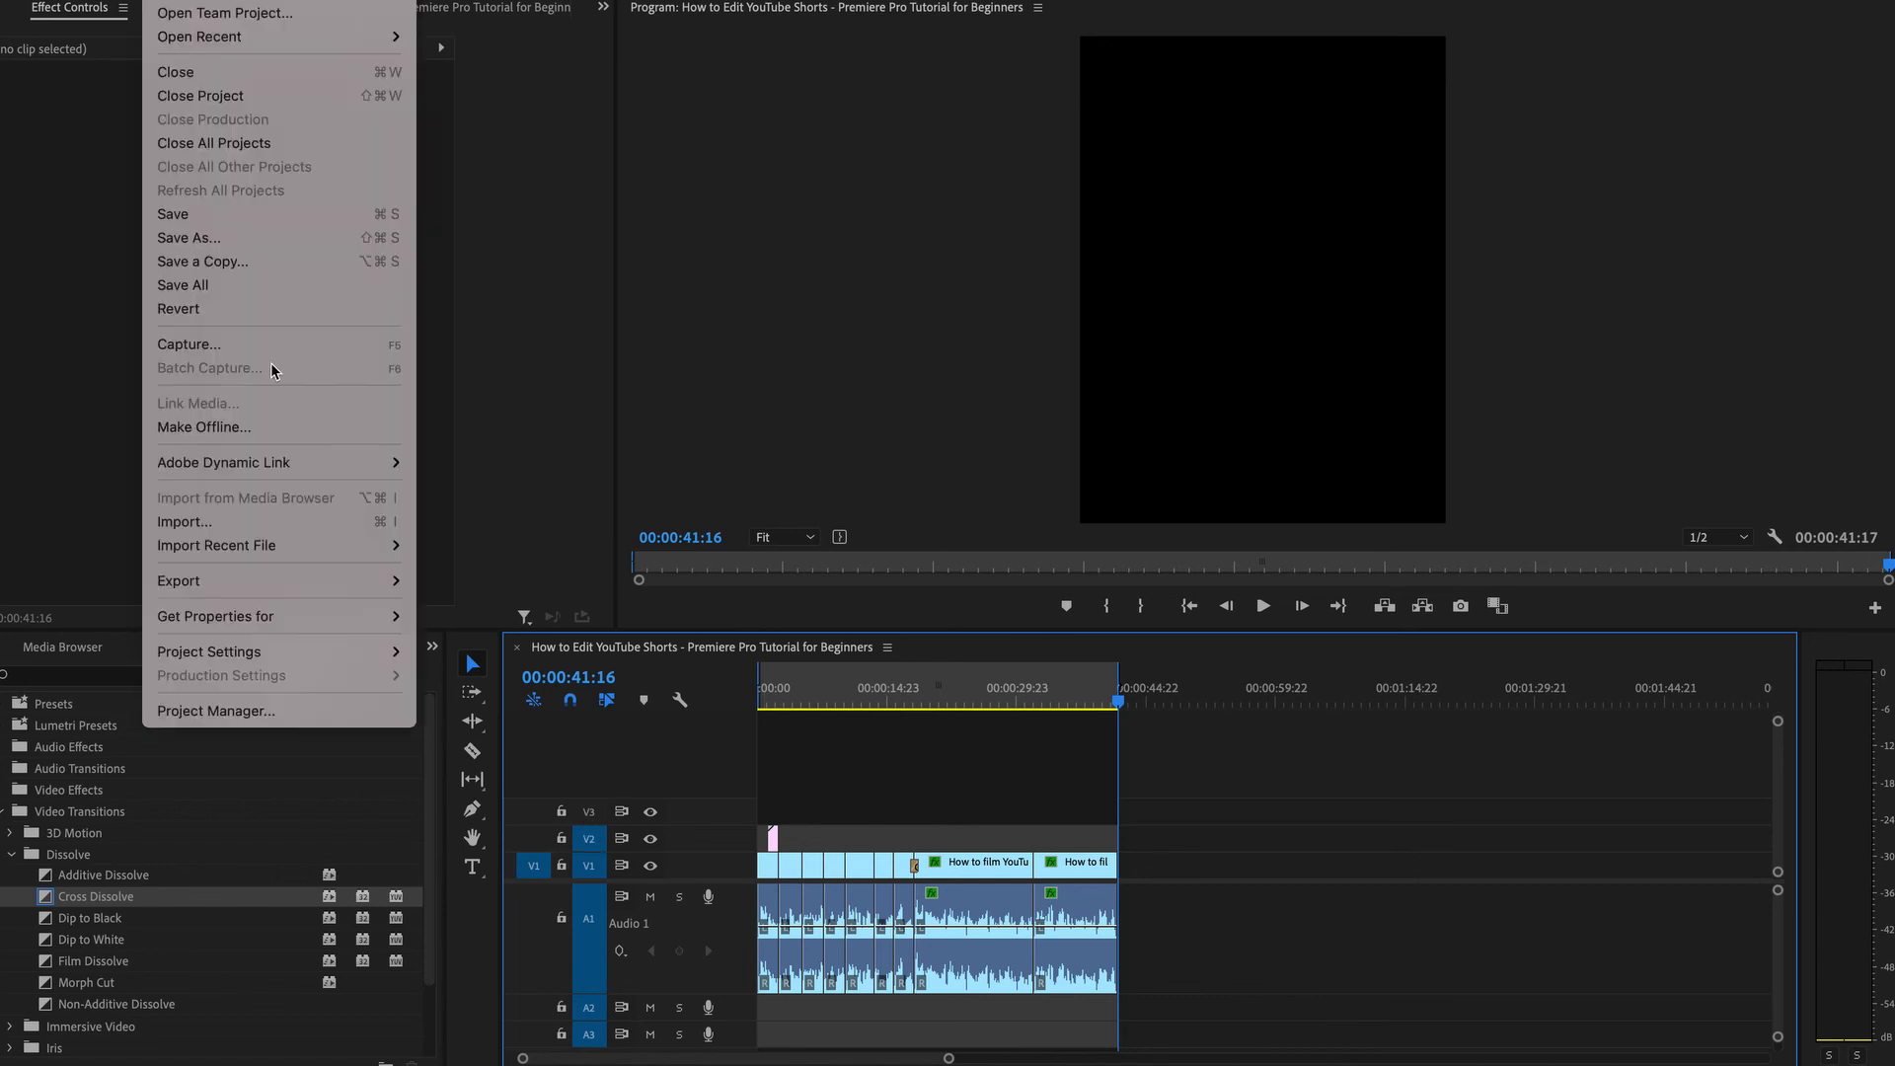
pyautogui.moveTo(365, 582)
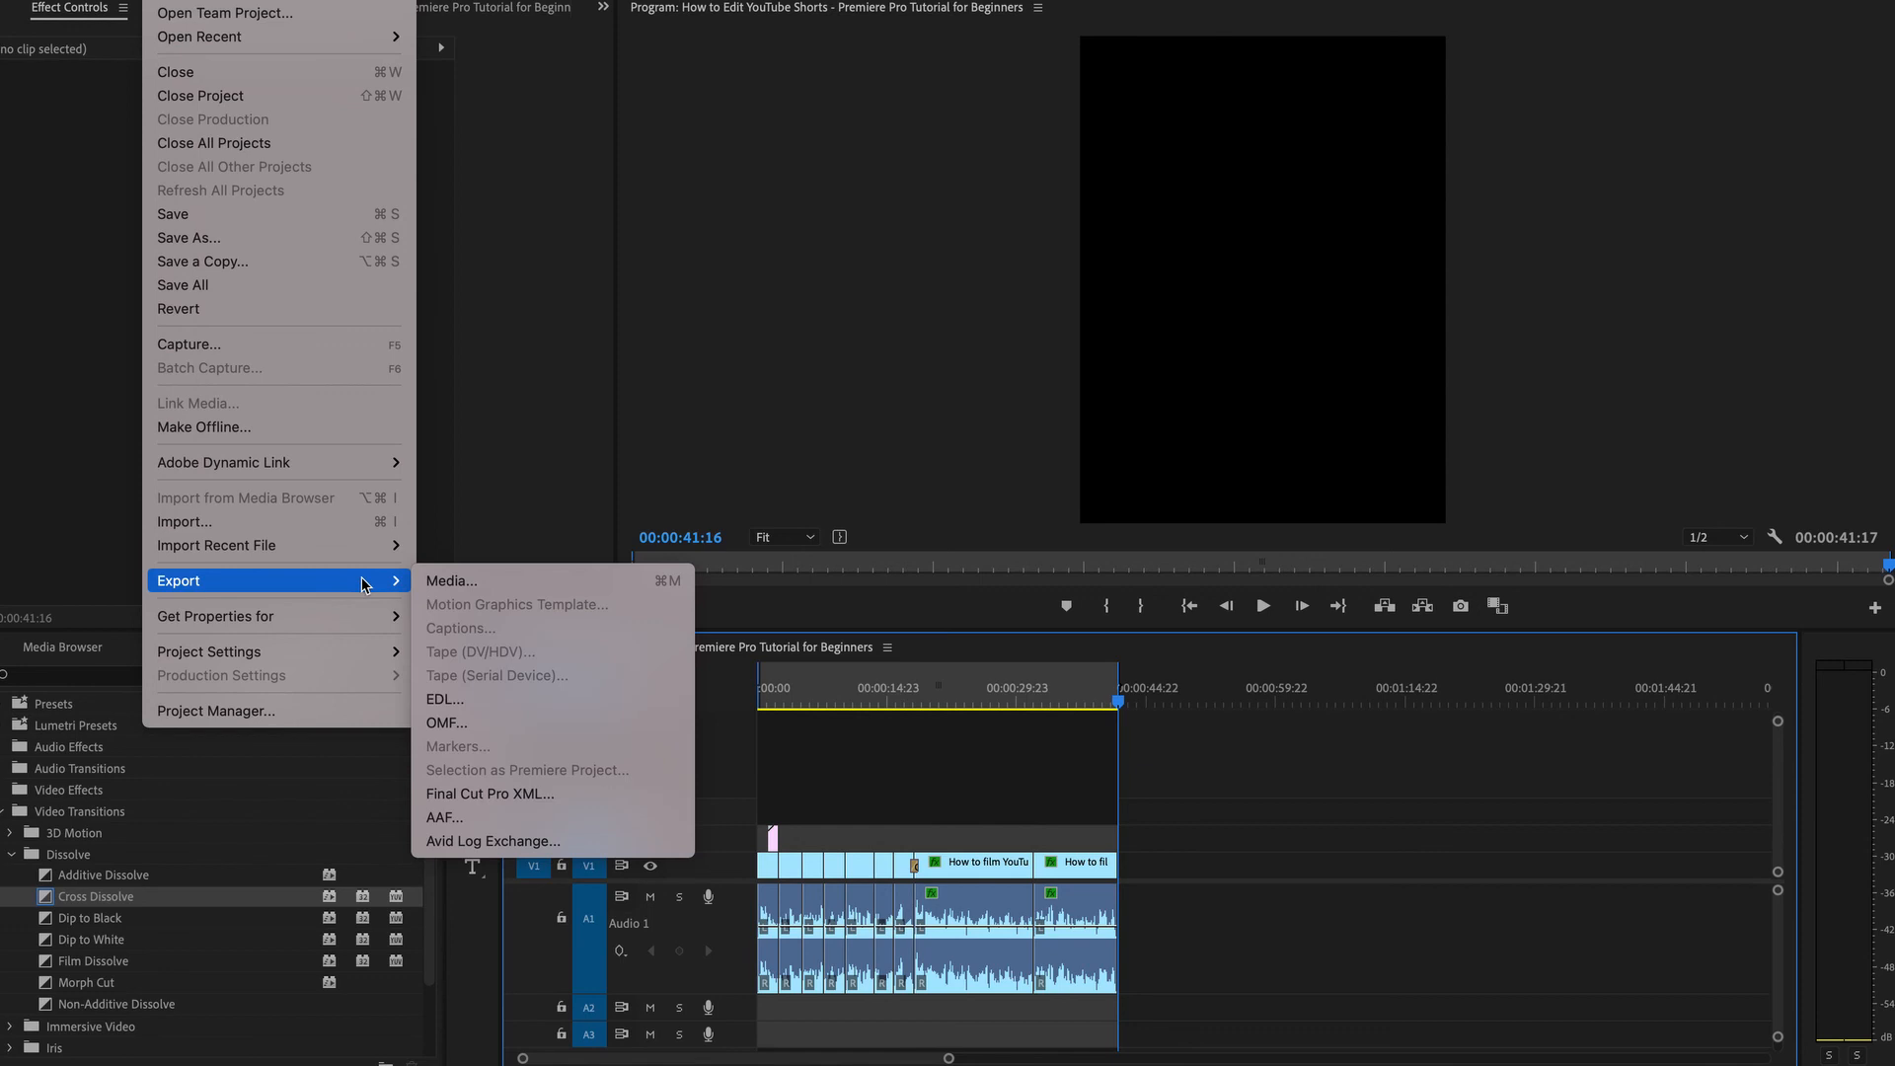
pyautogui.click(472, 581)
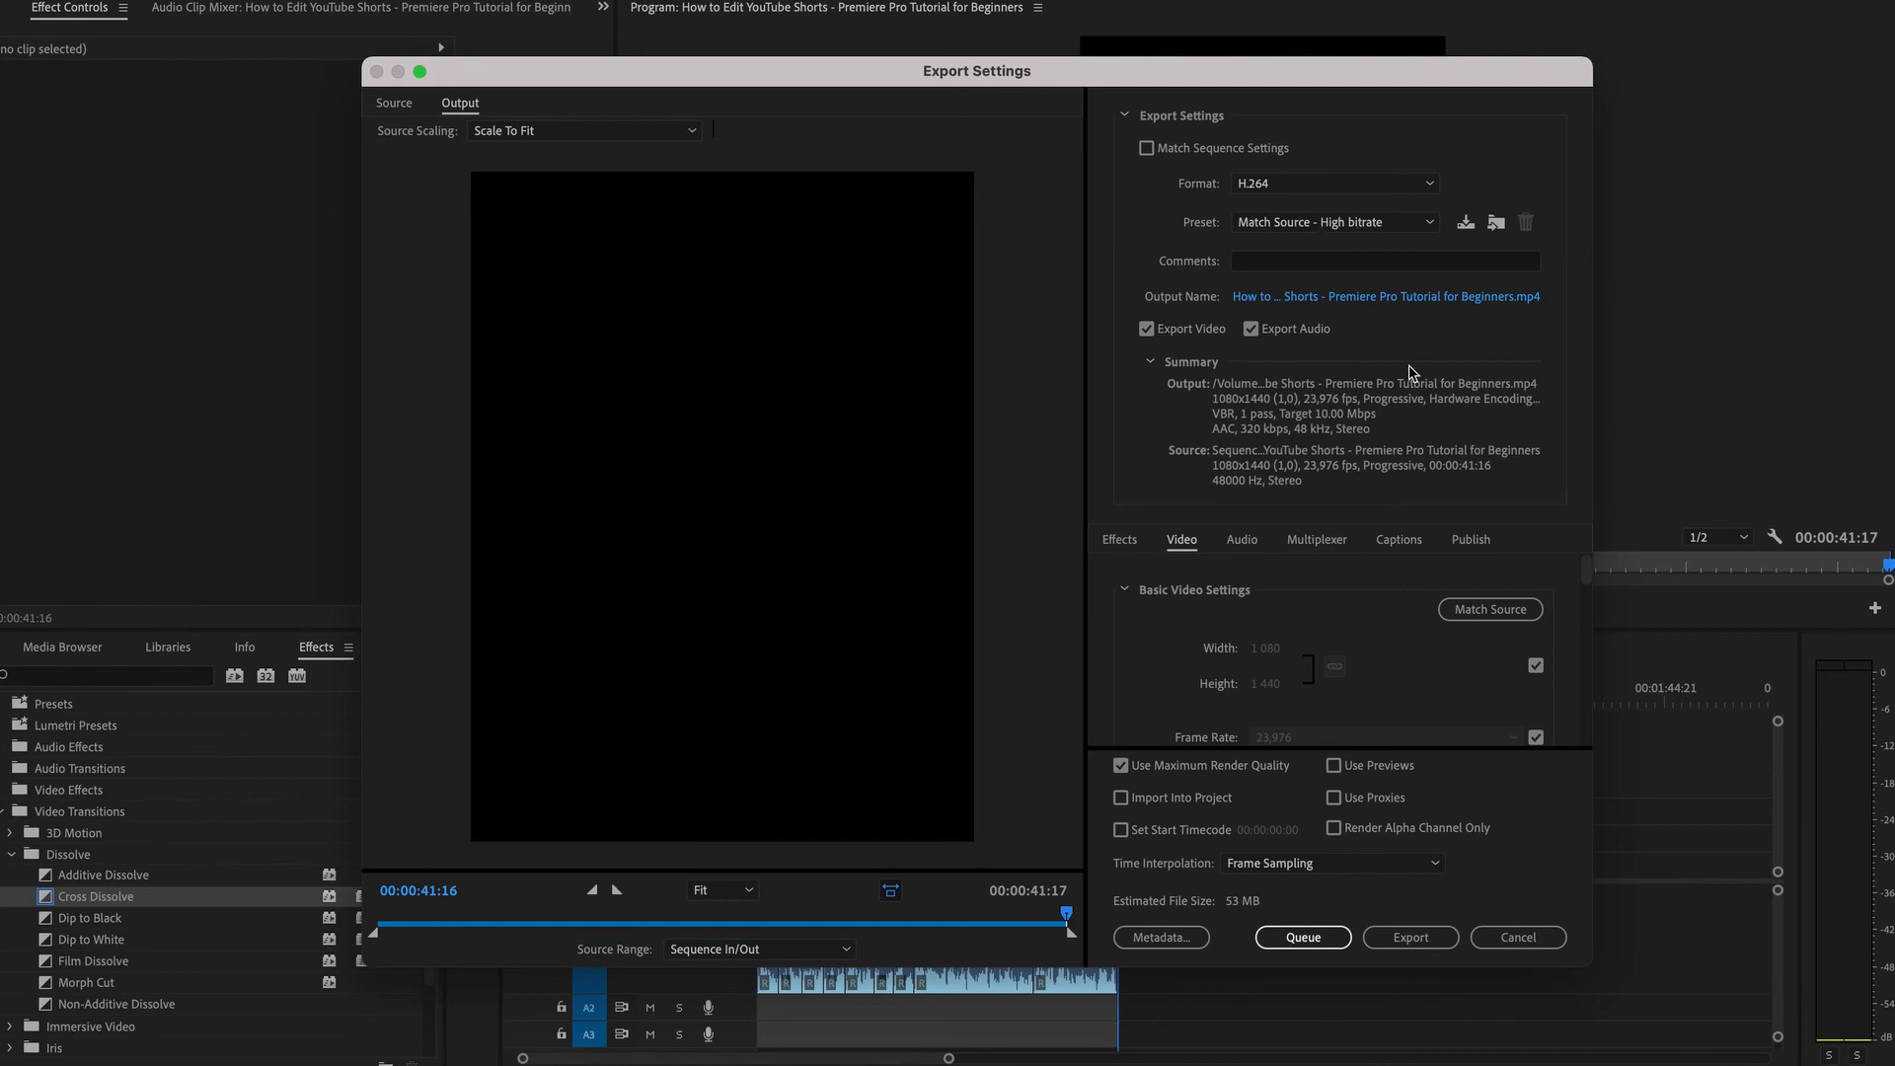
pyautogui.click(1363, 299)
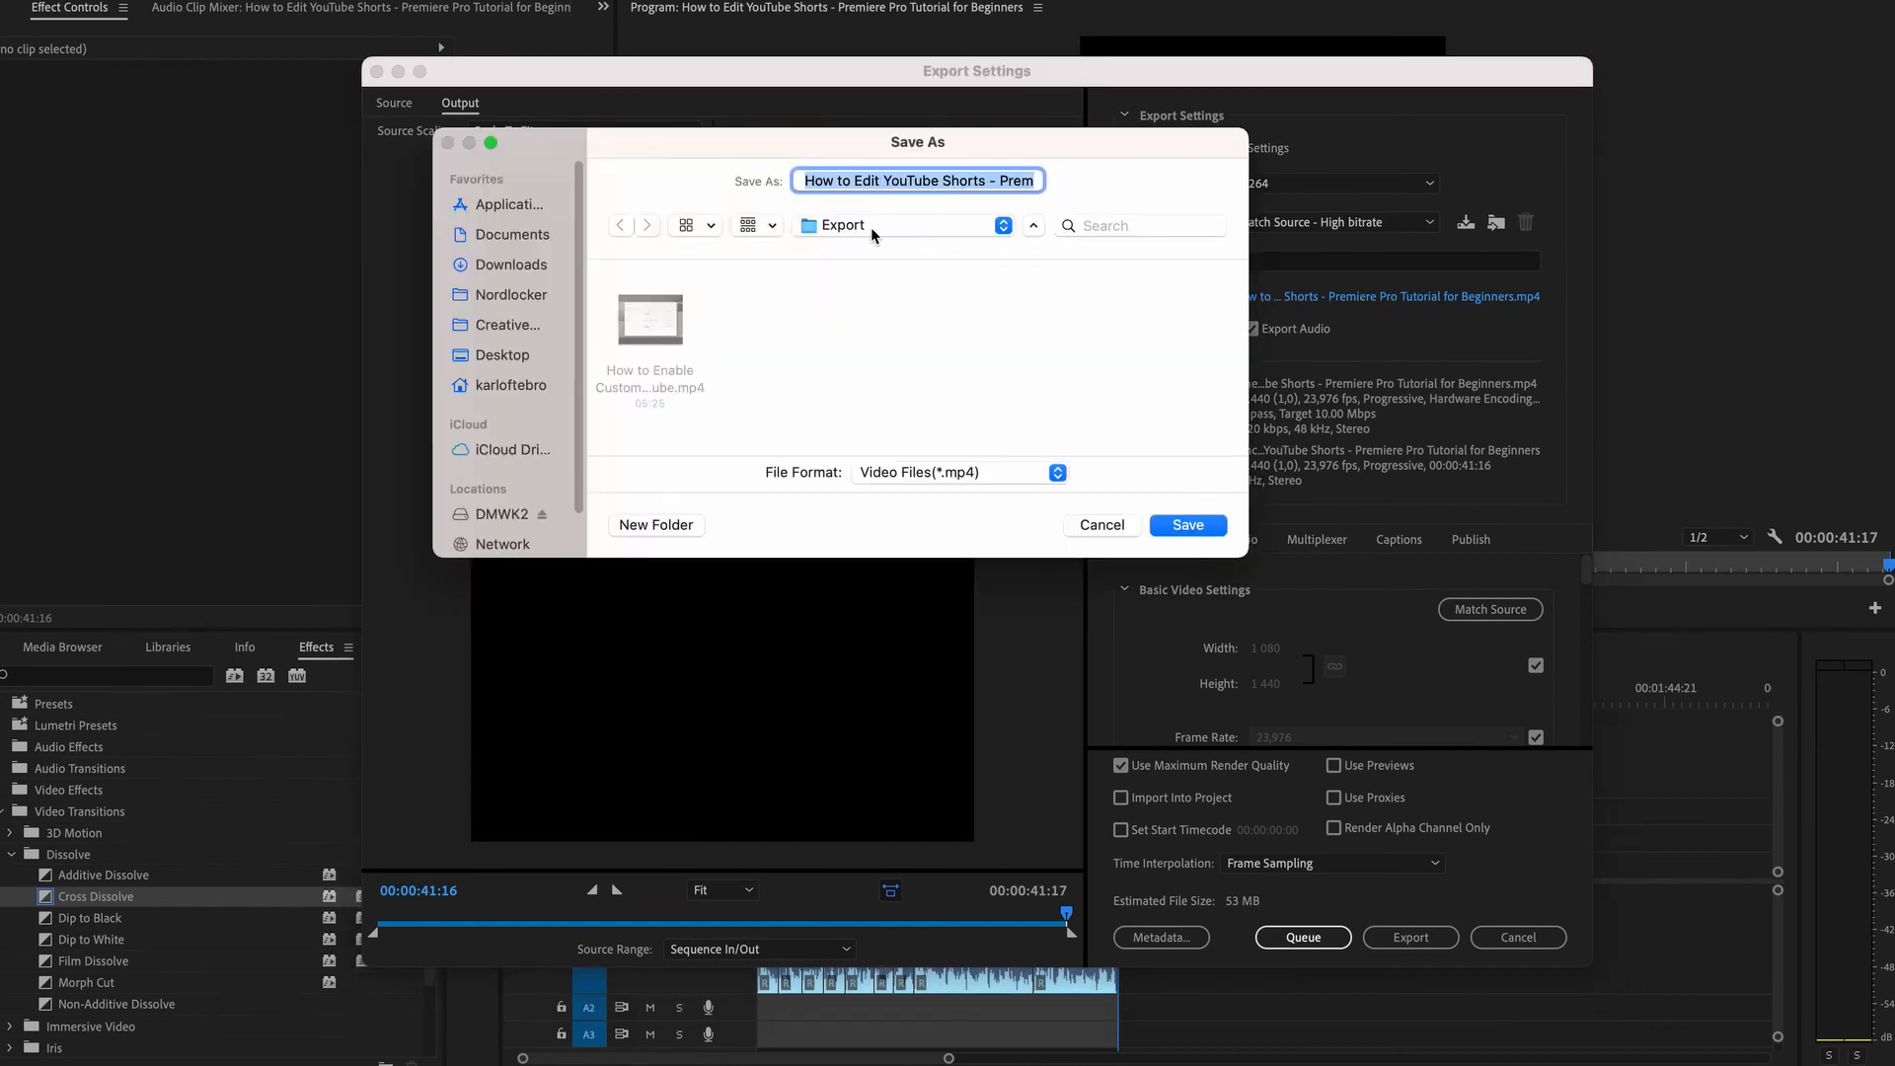
pyautogui.click(871, 227)
pyautogui.click(861, 299)
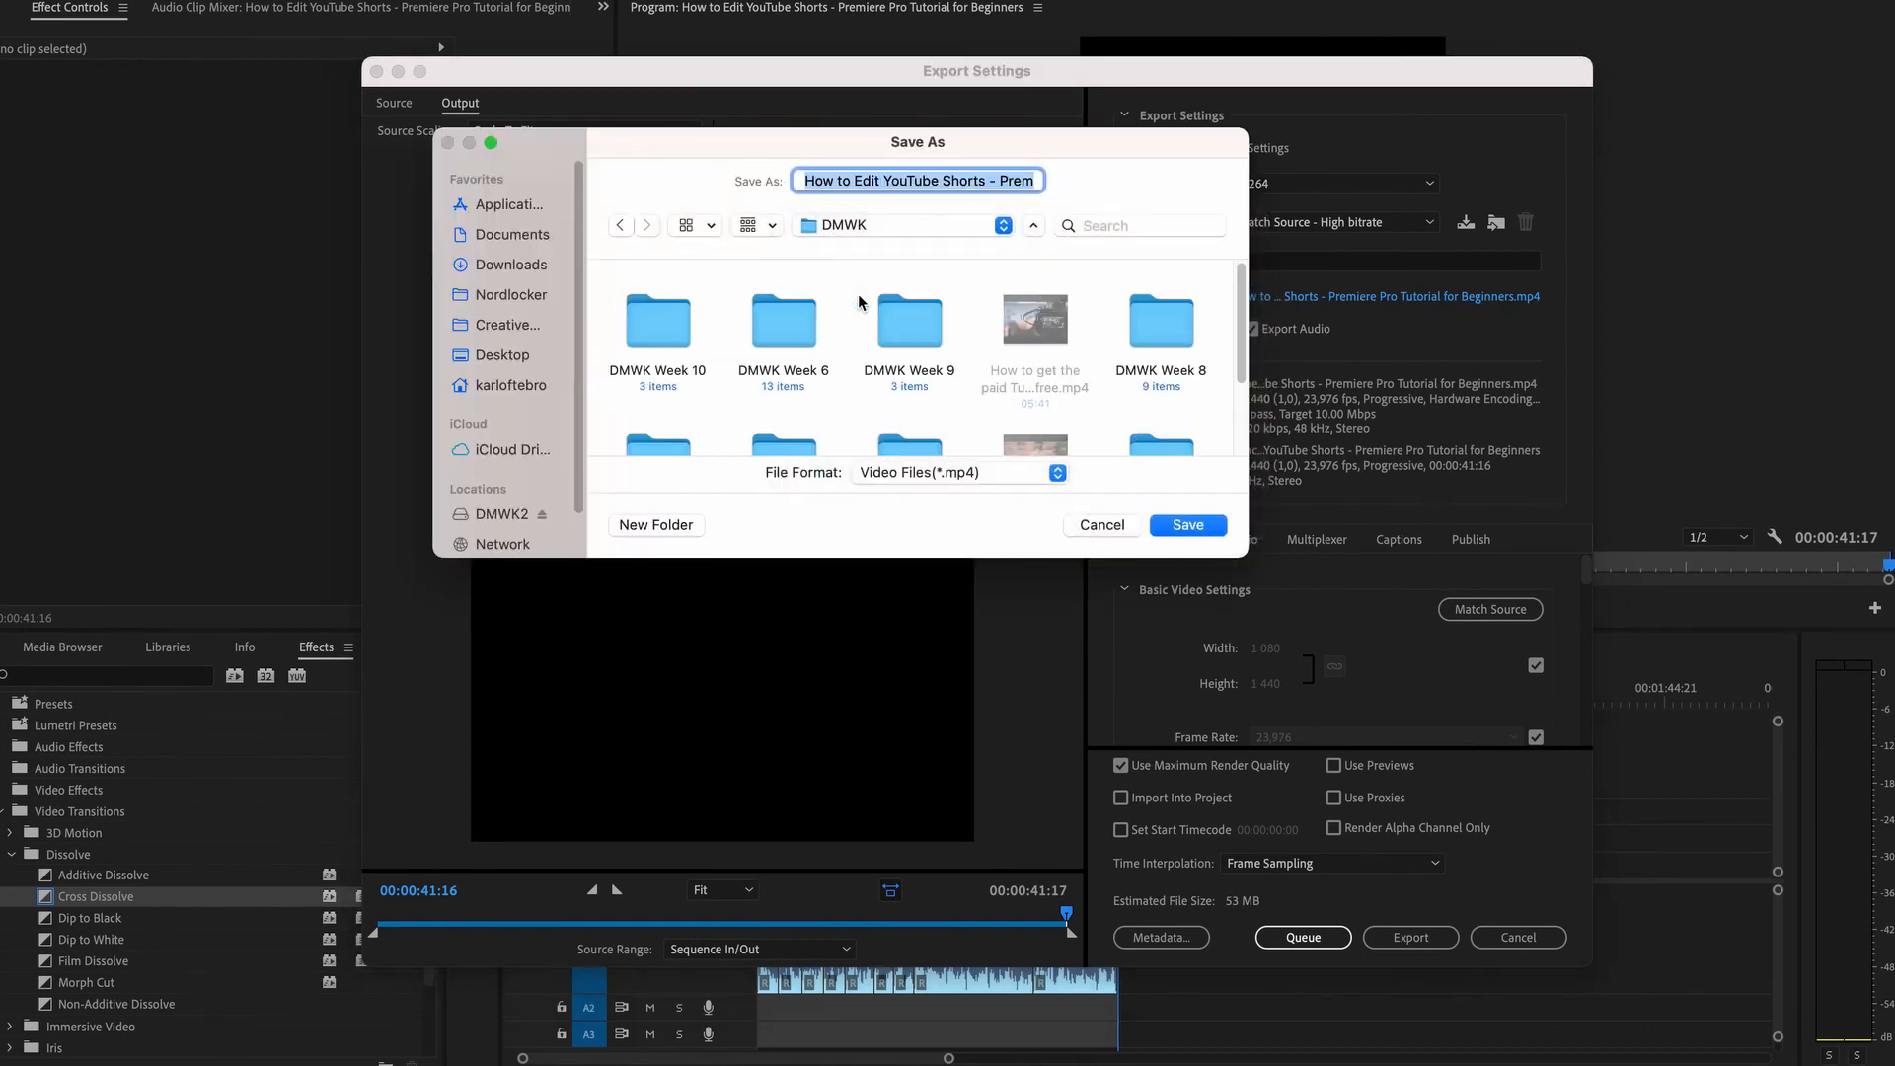
pyautogui.doubleClick(651, 336)
pyautogui.doubleClick(879, 316)
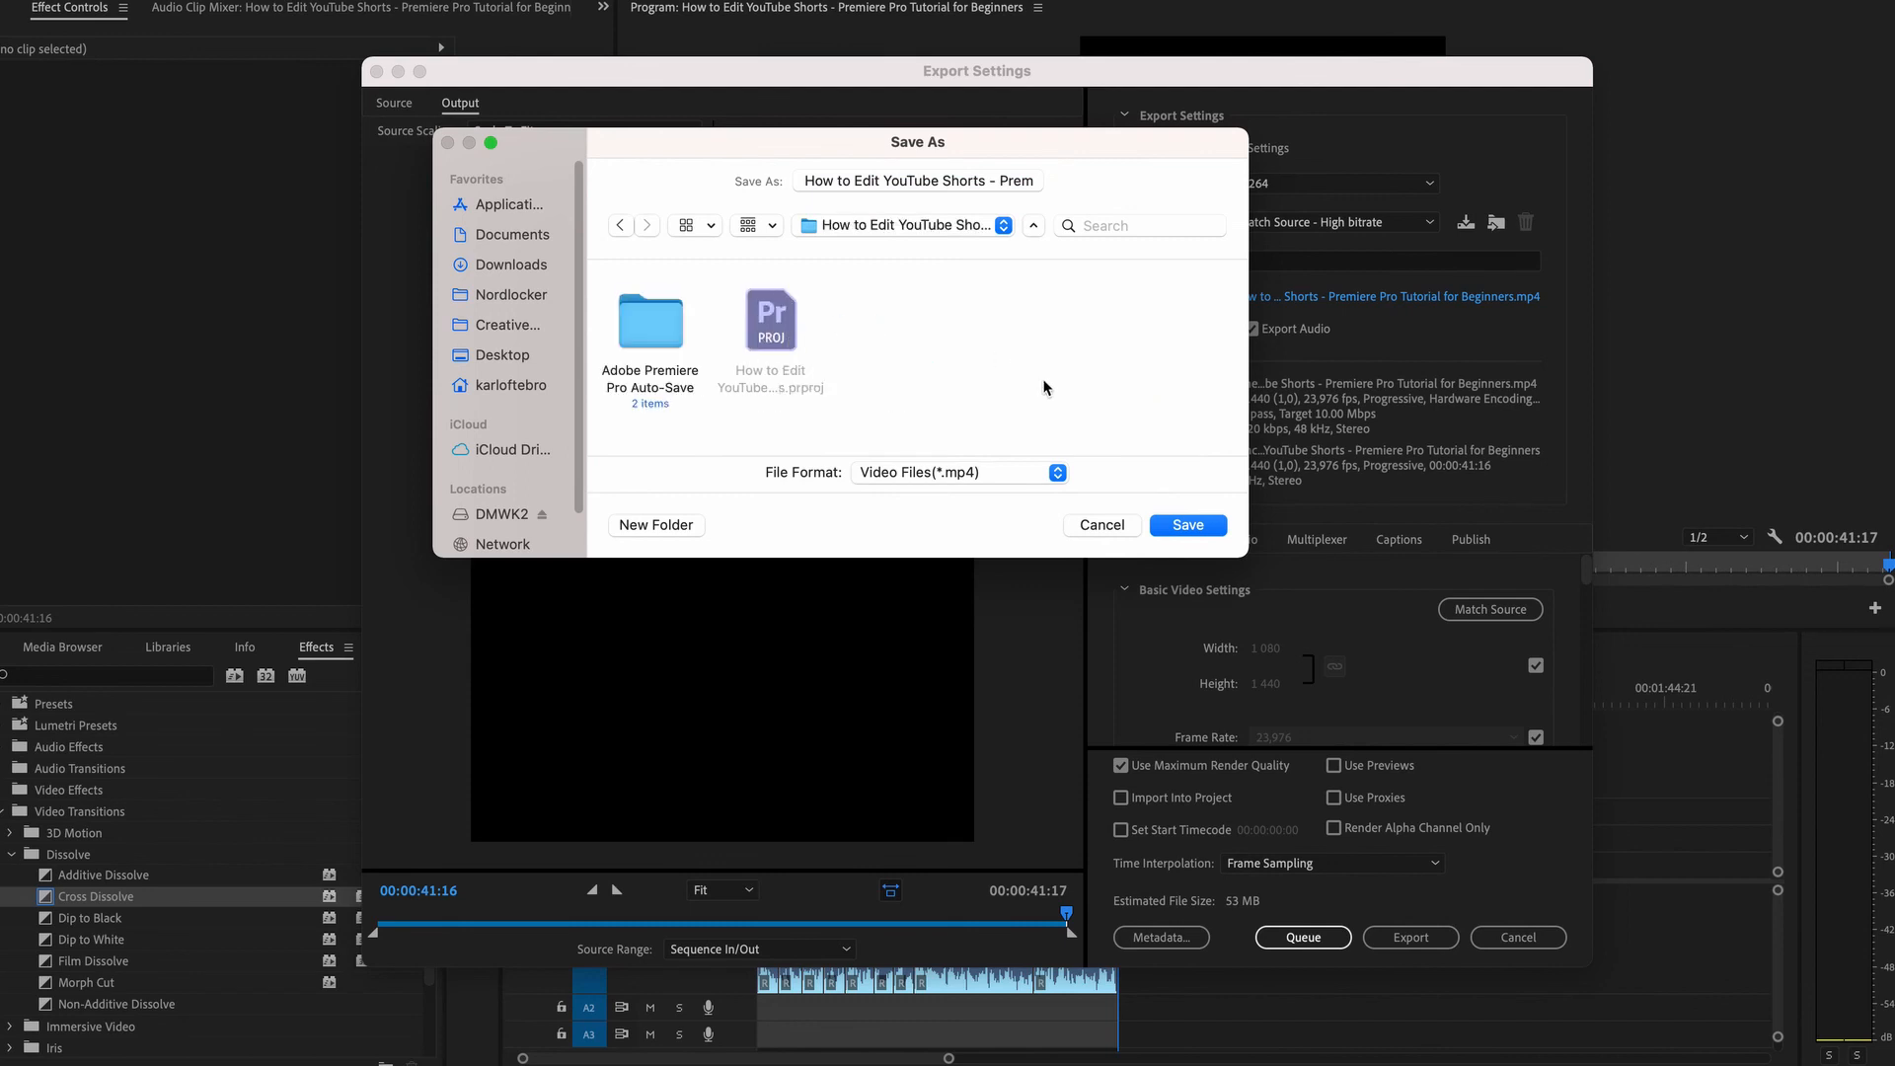
pyautogui.click(1189, 524)
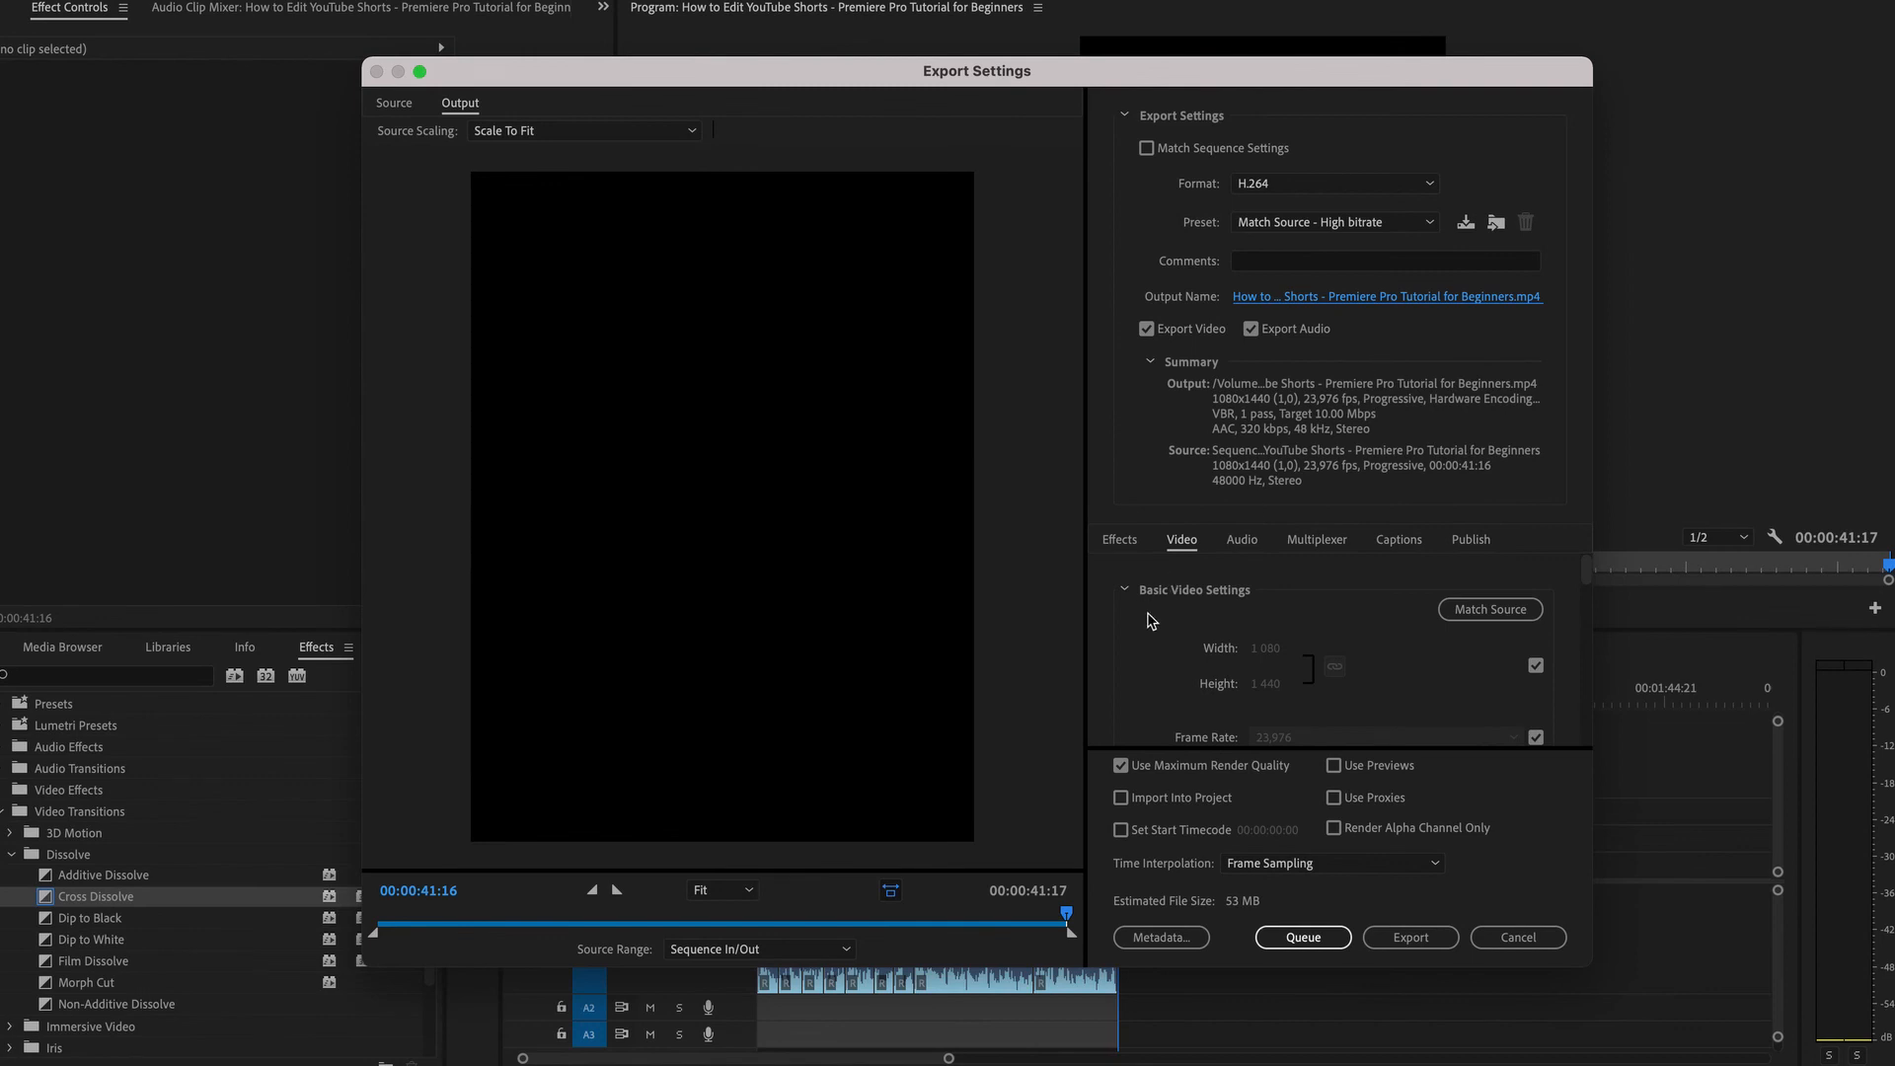
# Set the H.264 video target bitrate to 16 Mbps in the export settings.
pyautogui.scroll(-2, 1155, 640)
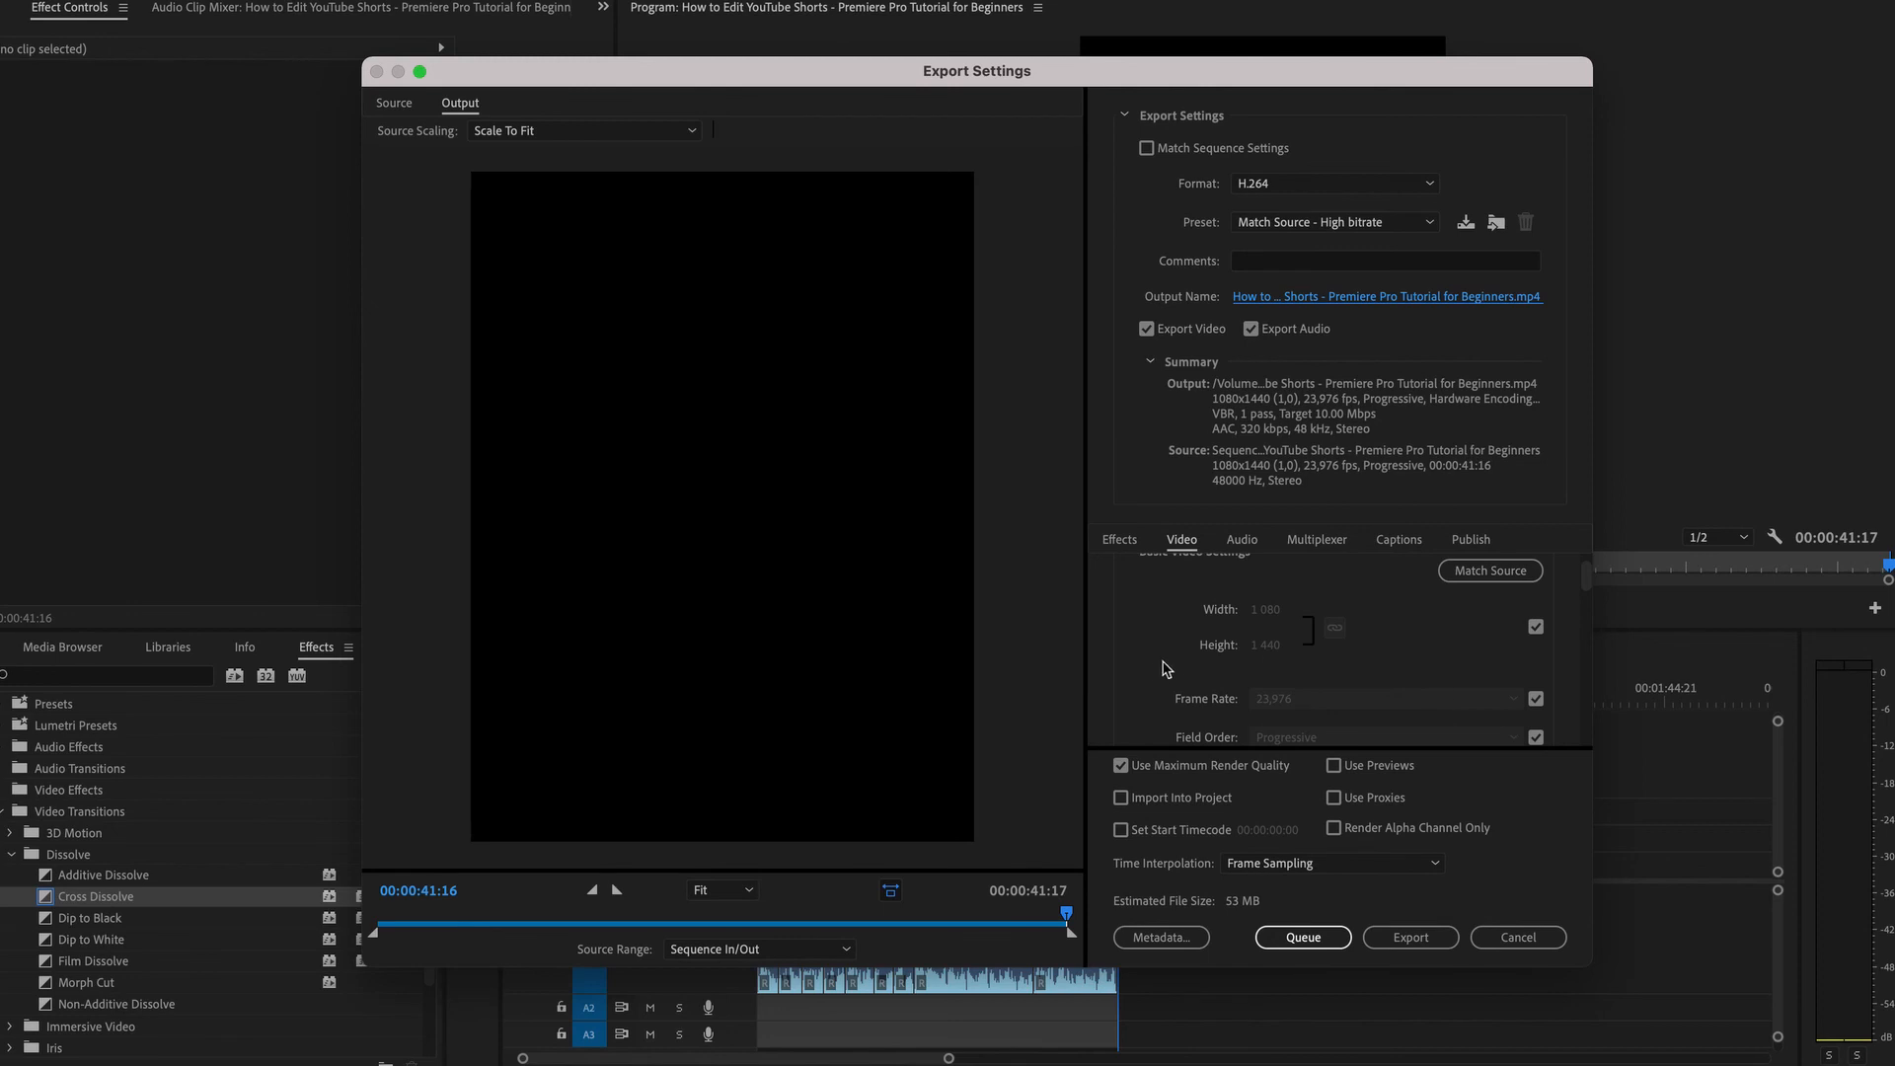
pyautogui.scroll(-2, 1155, 669)
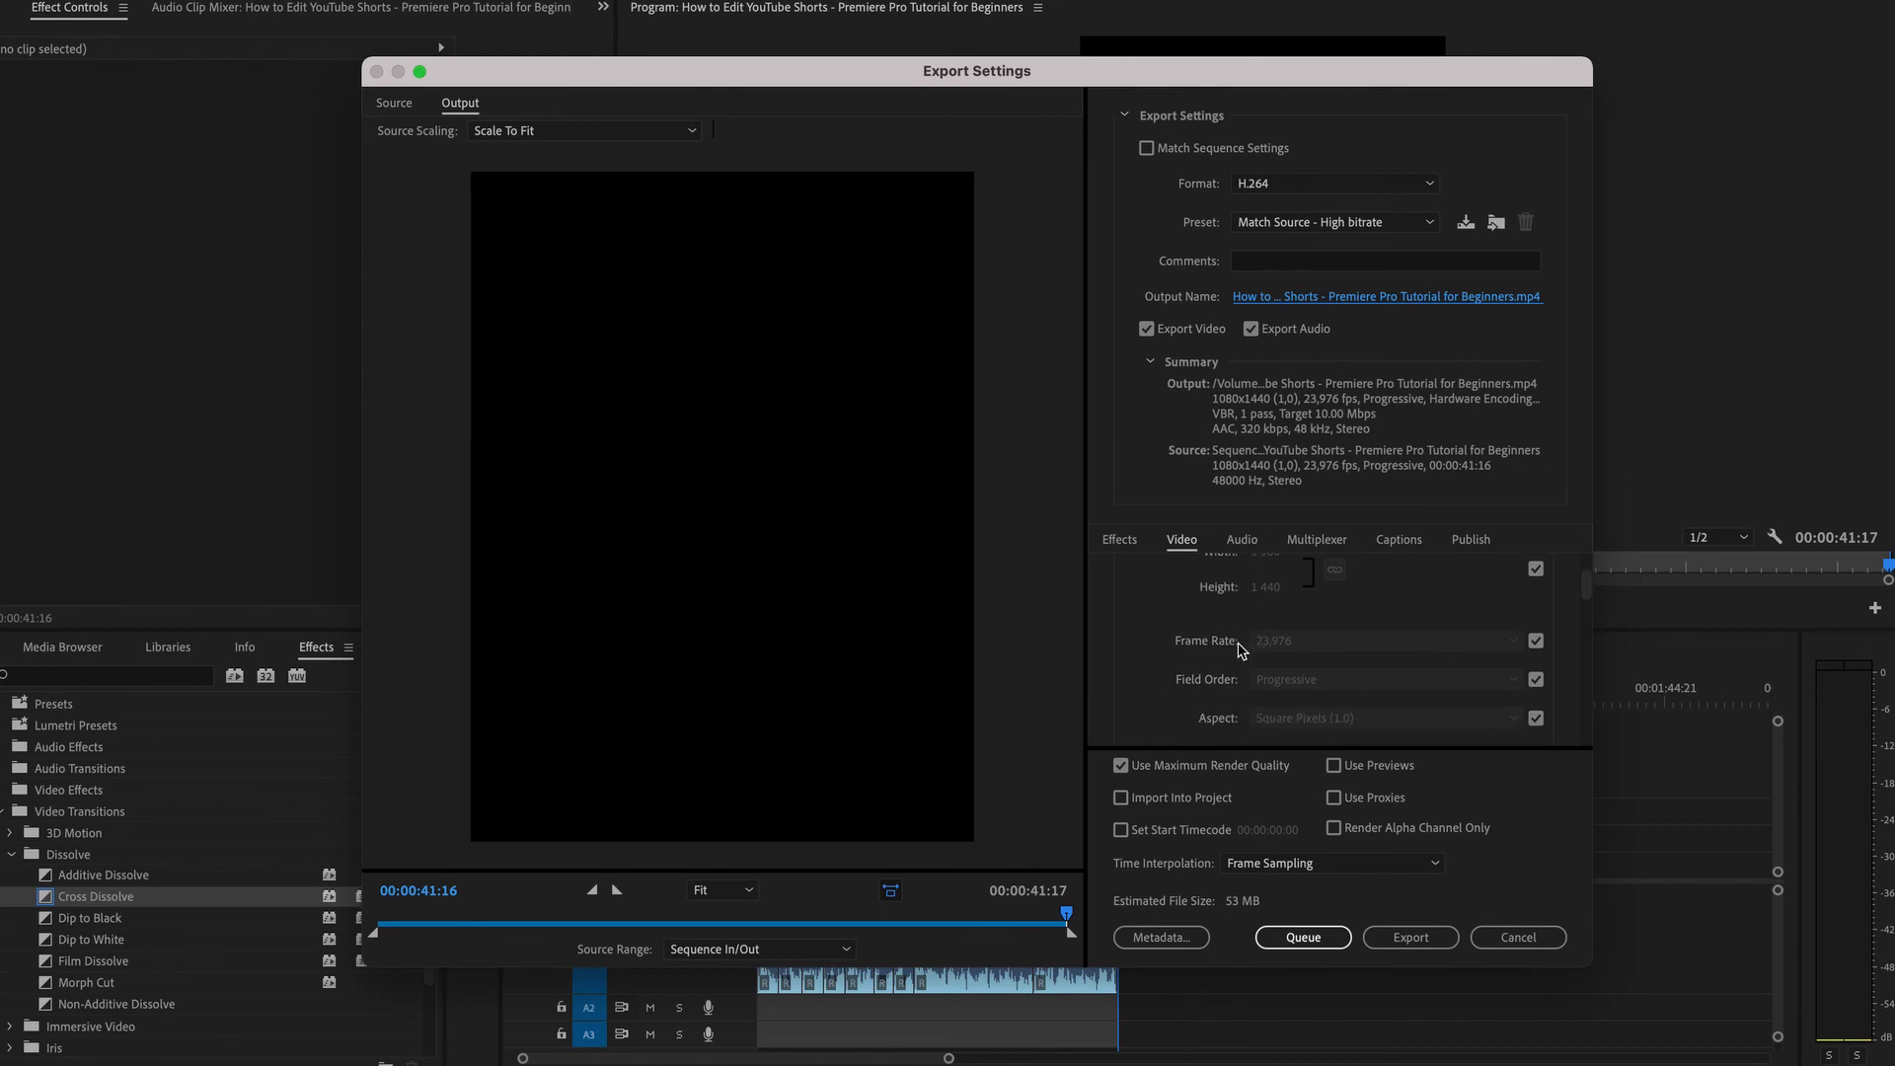
pyautogui.scroll(-2, 1148, 684)
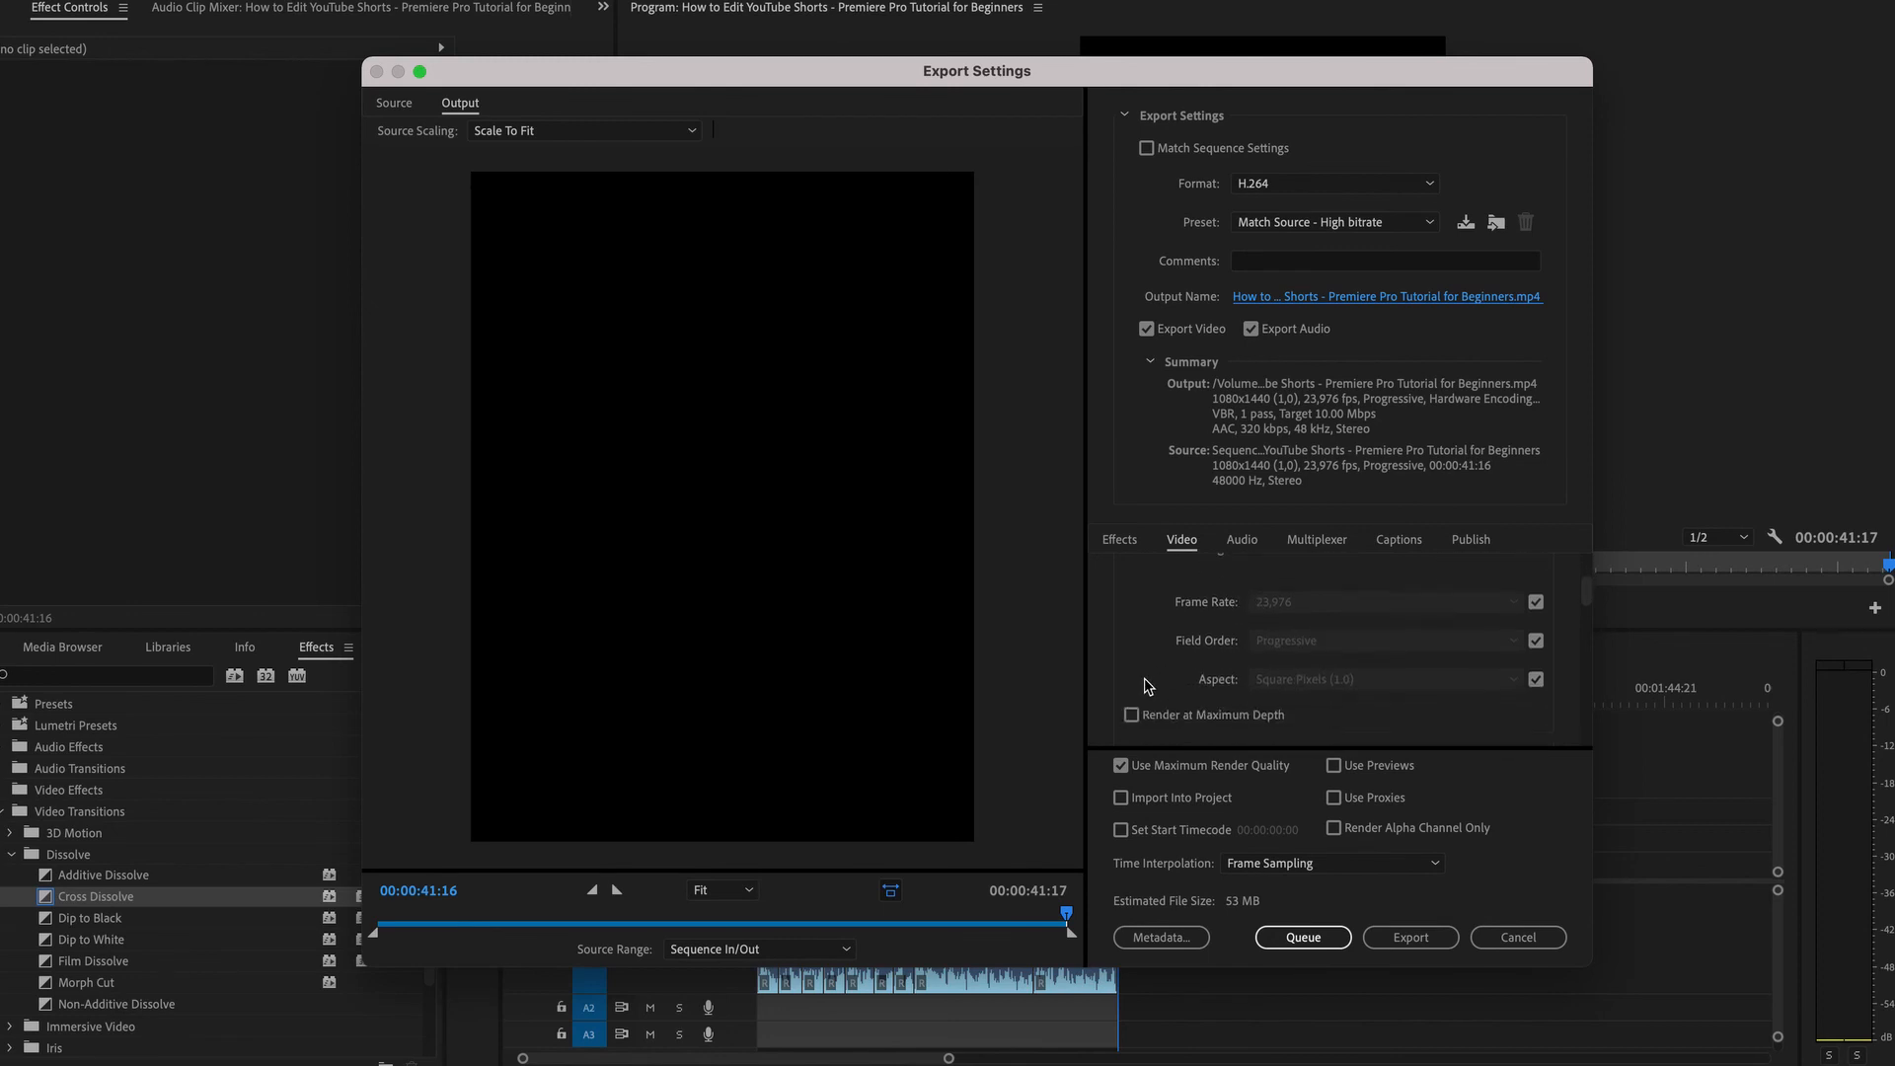
pyautogui.scroll(-5, 1147, 684)
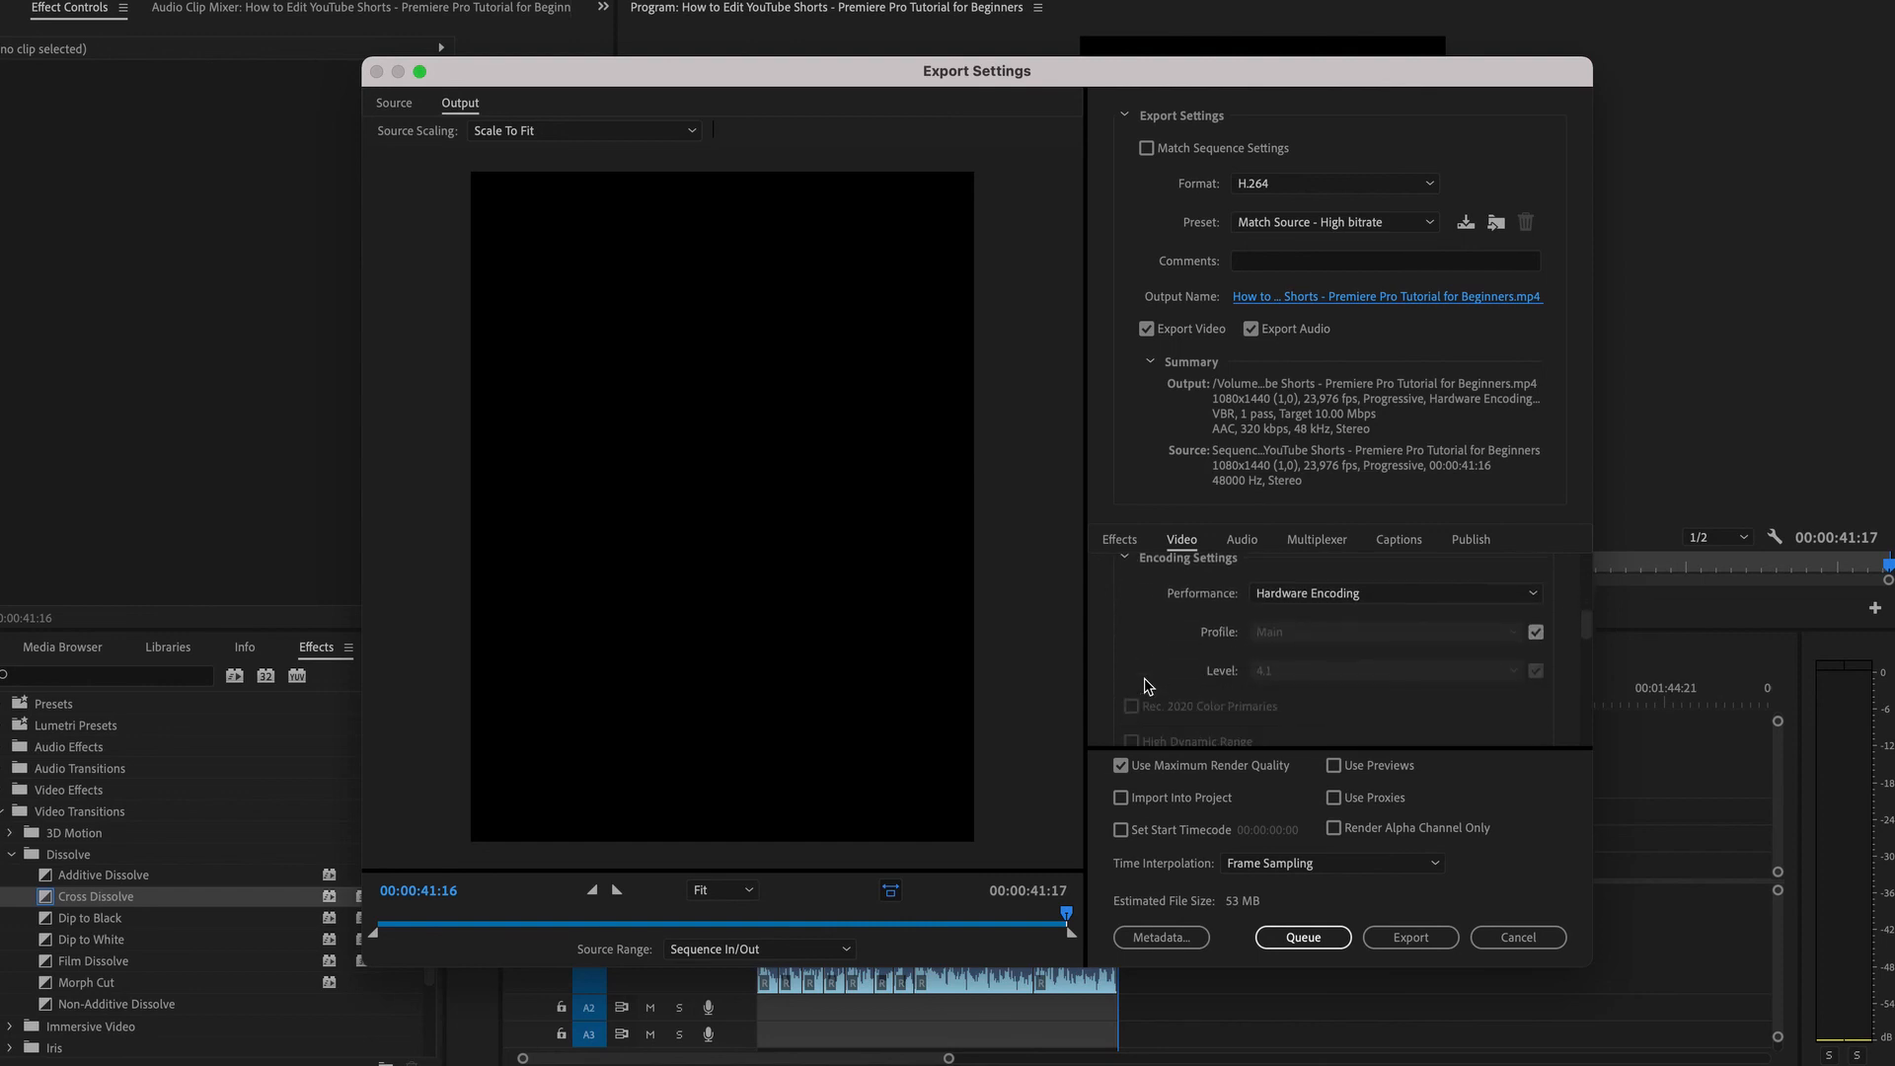
pyautogui.scroll(-8, 1148, 684)
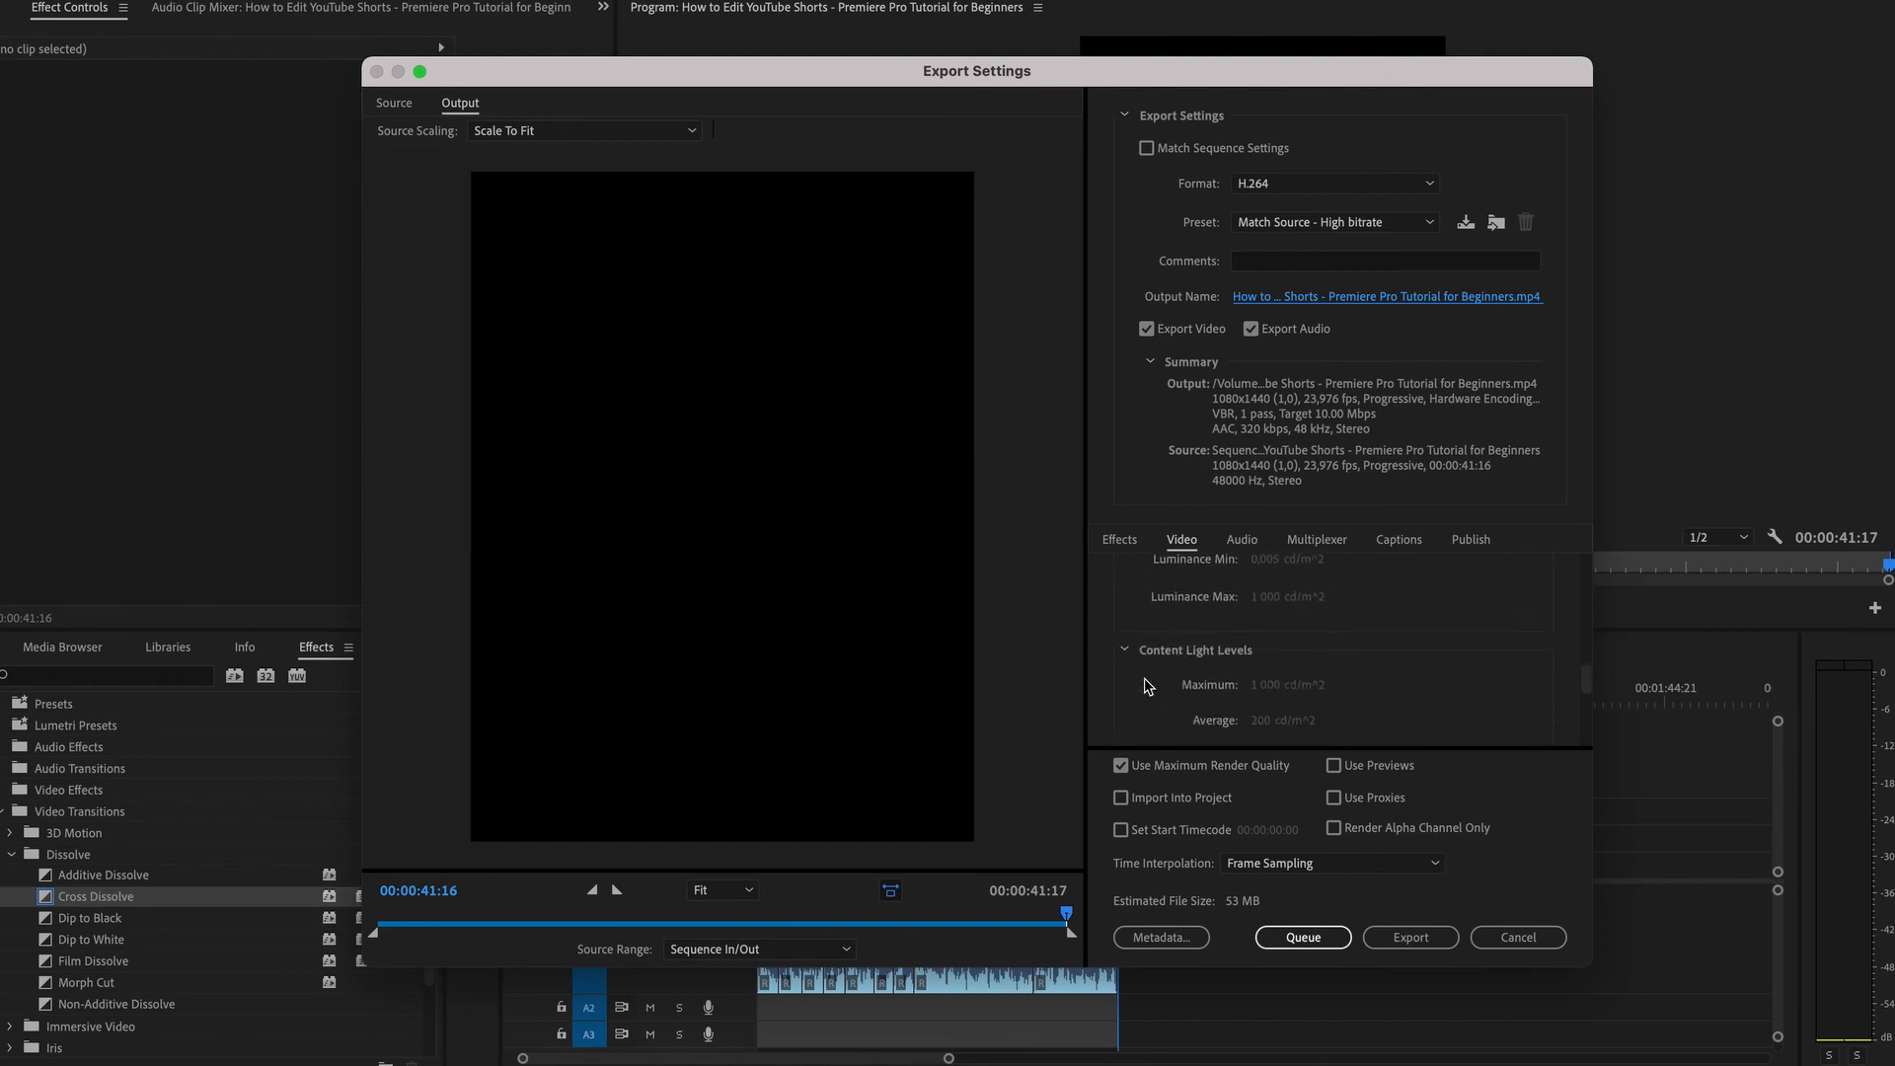
pyautogui.scroll(-4, 1148, 684)
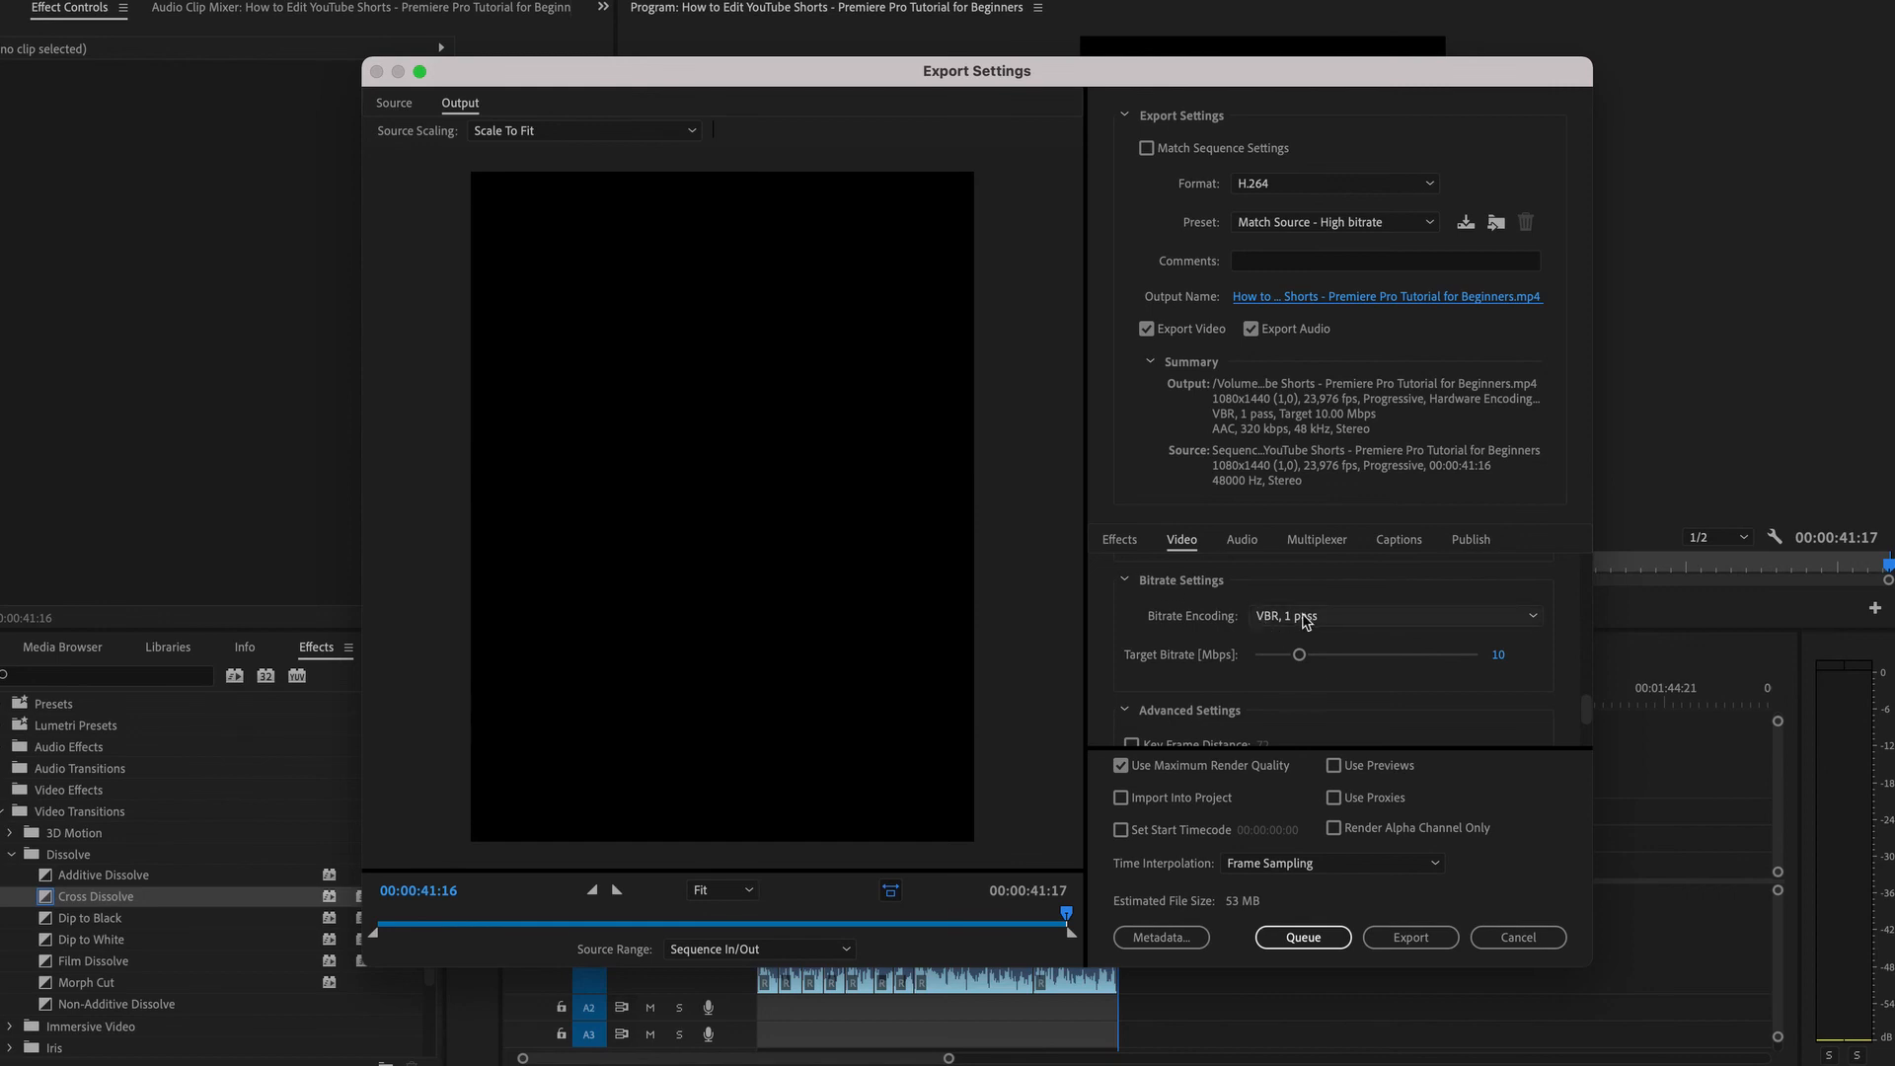
pyautogui.click(1498, 656)
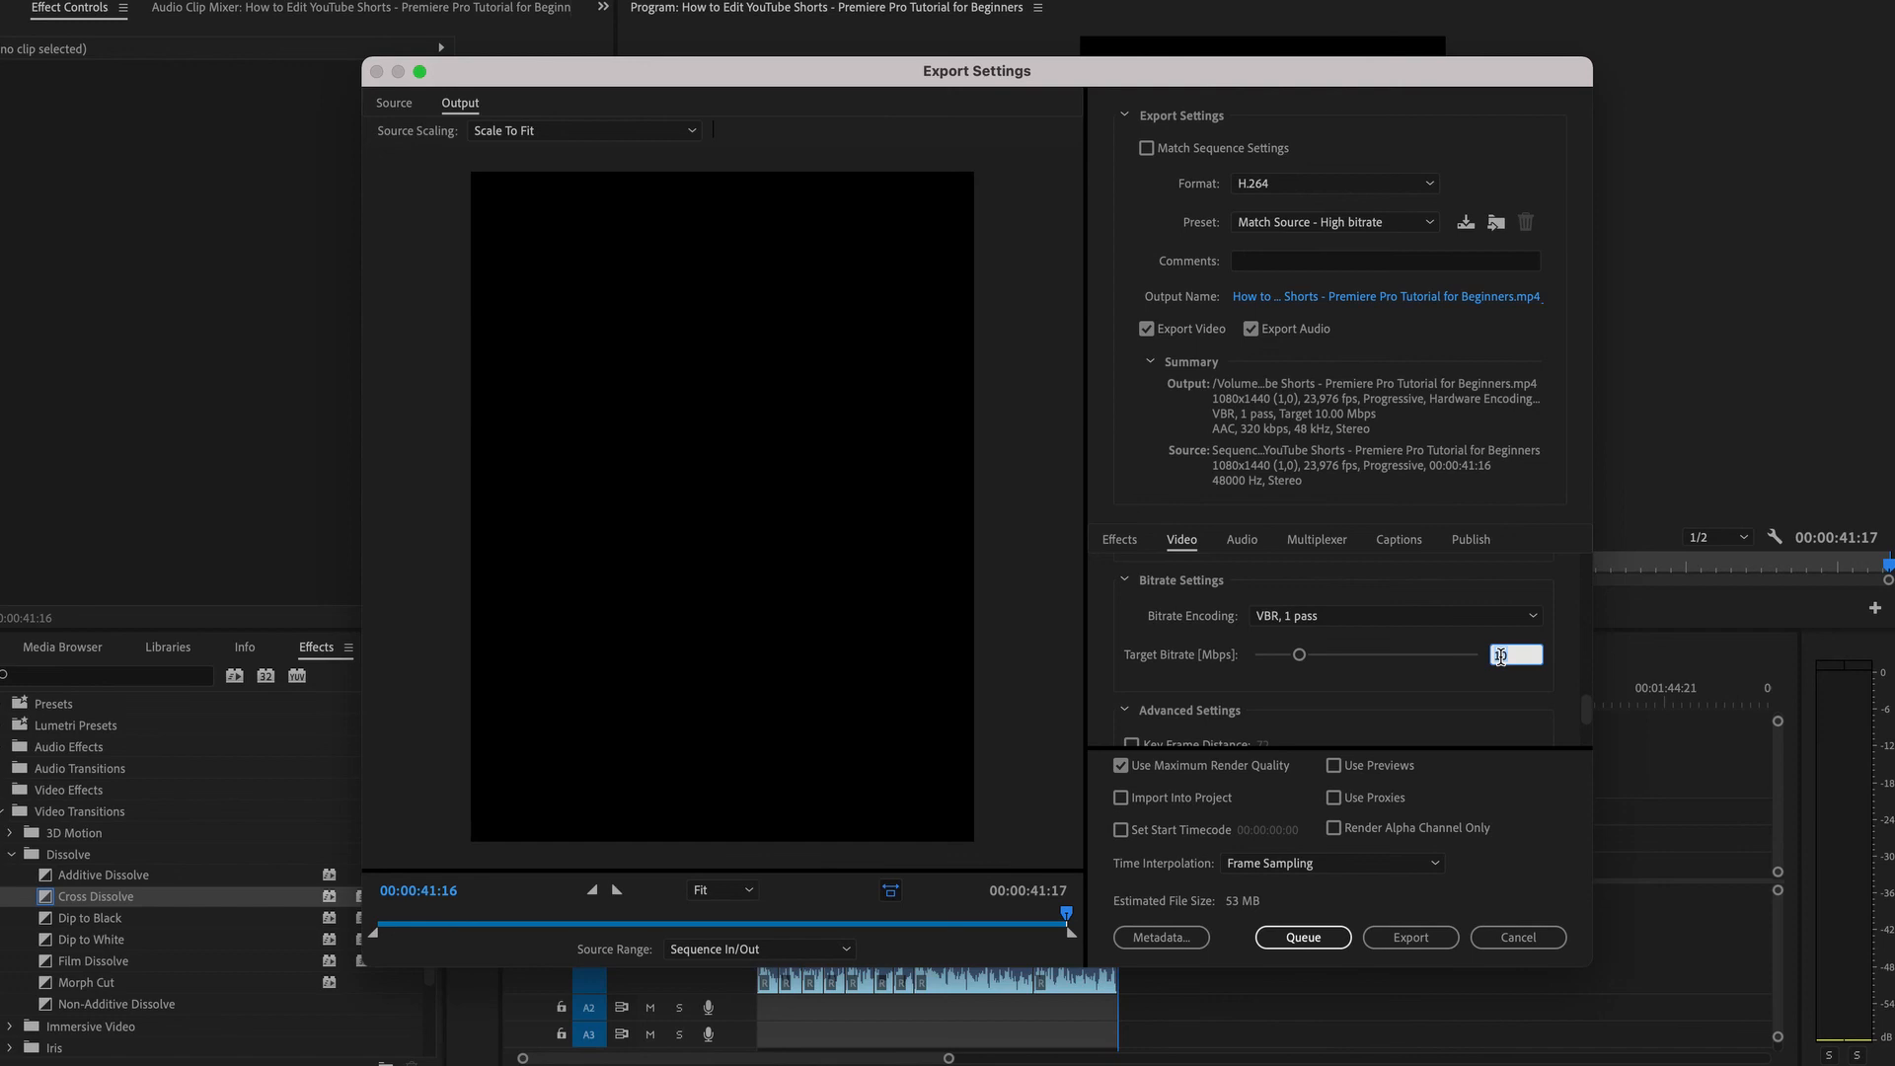
pyautogui.press('Return')
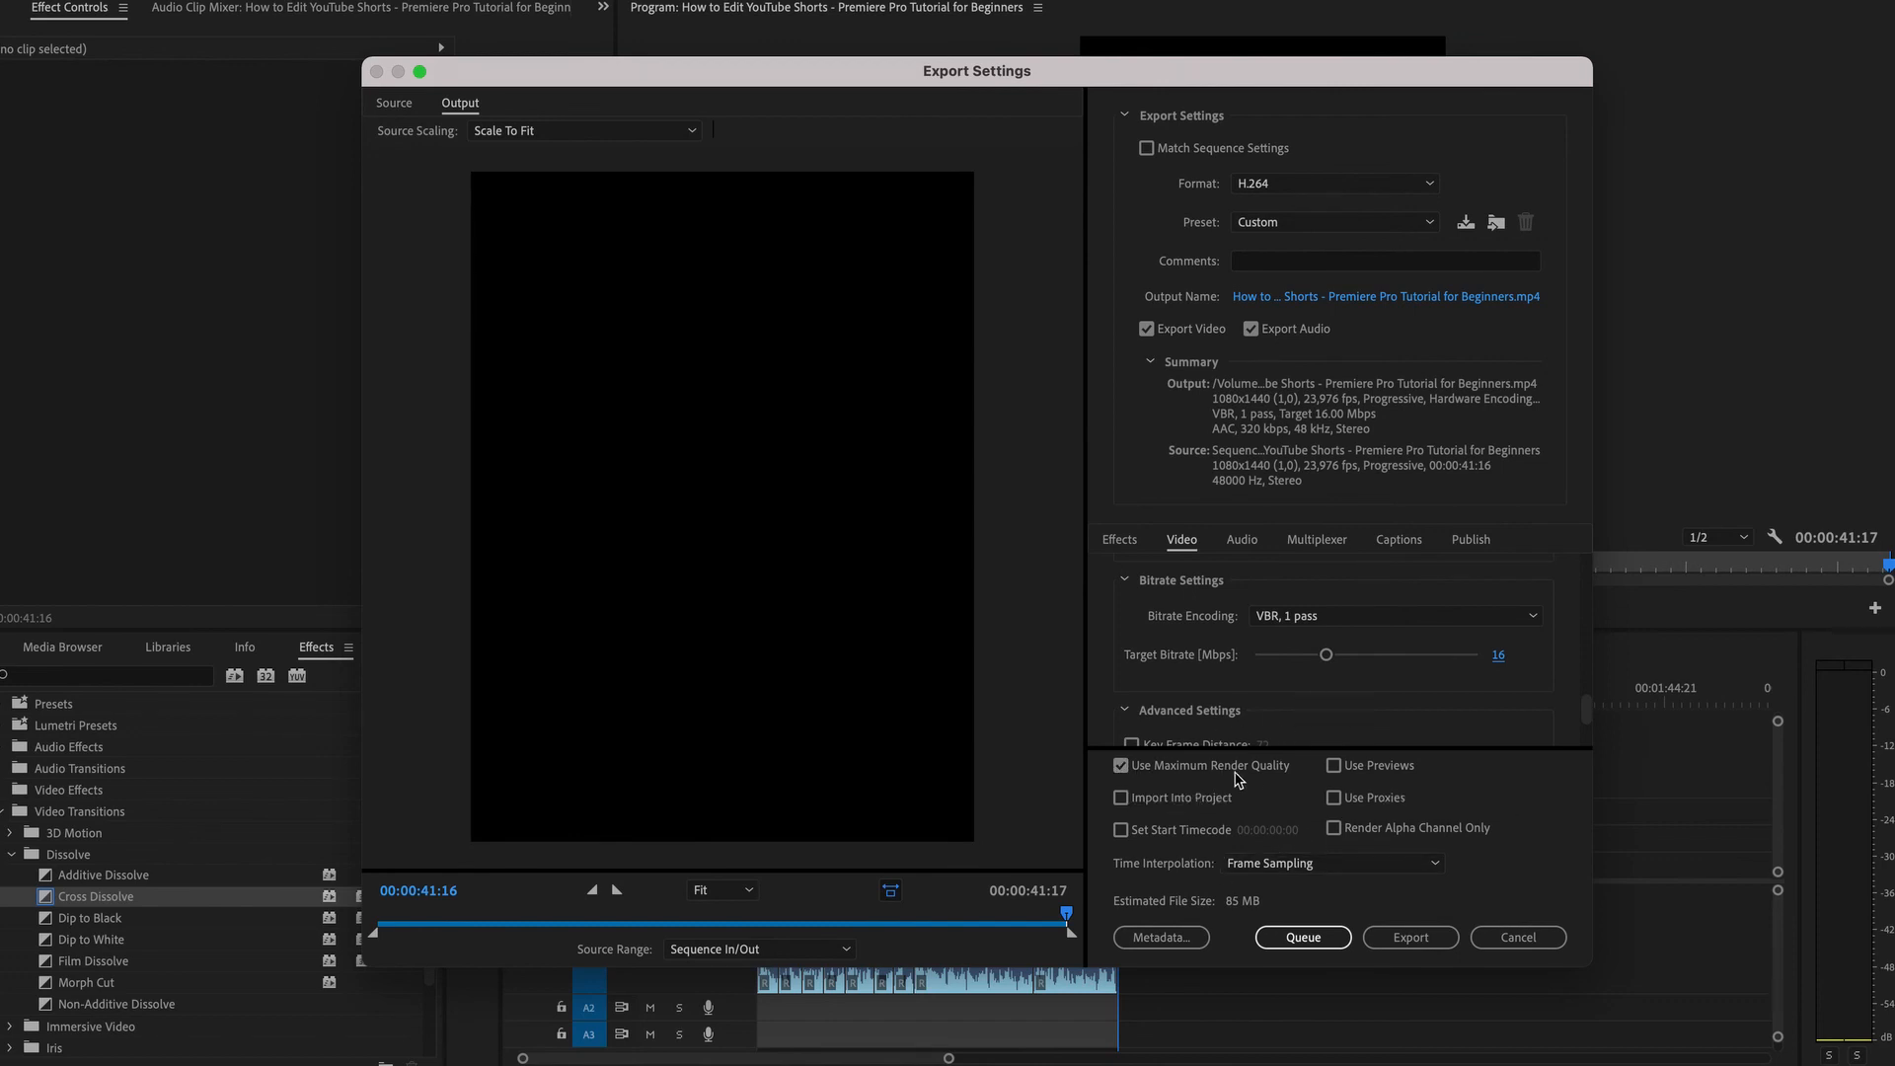
# Send the export to the Media Encoder queue and start encoding the short.
pyautogui.click(1302, 937)
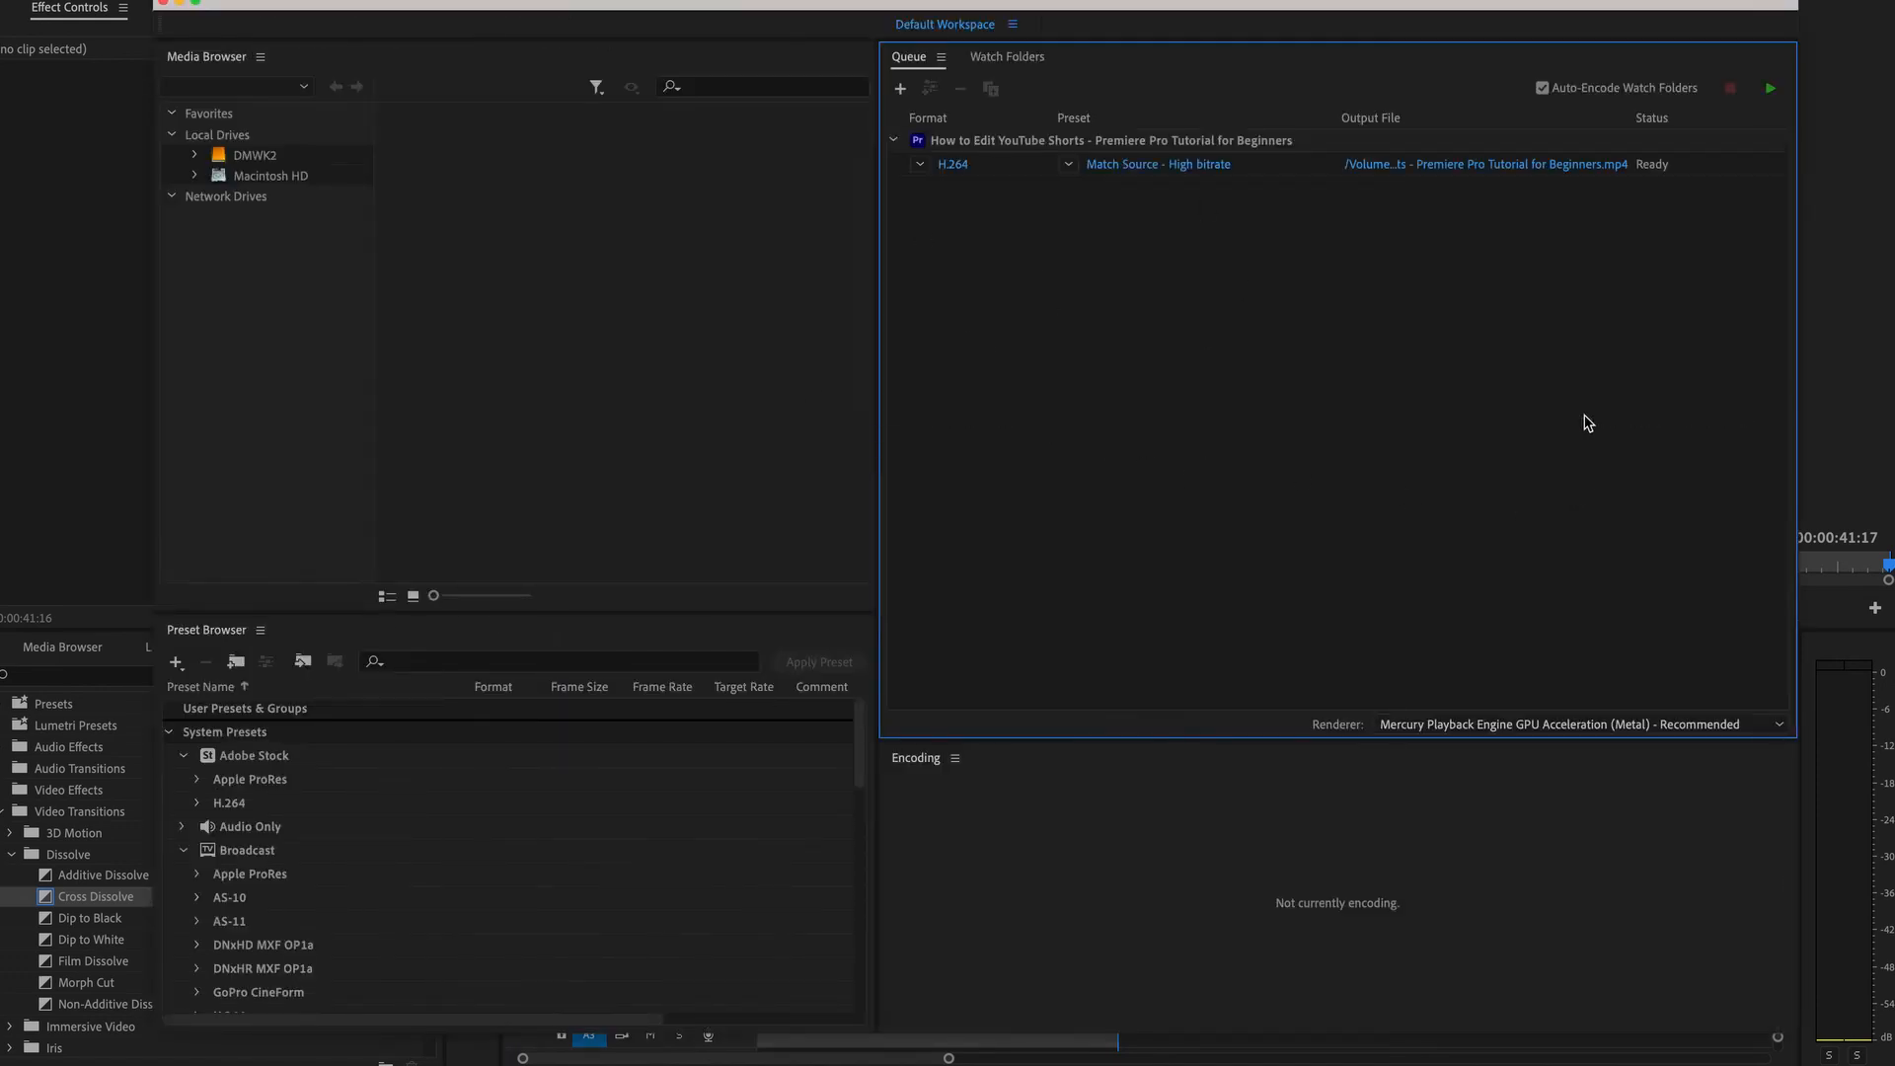
pyautogui.click(1771, 91)
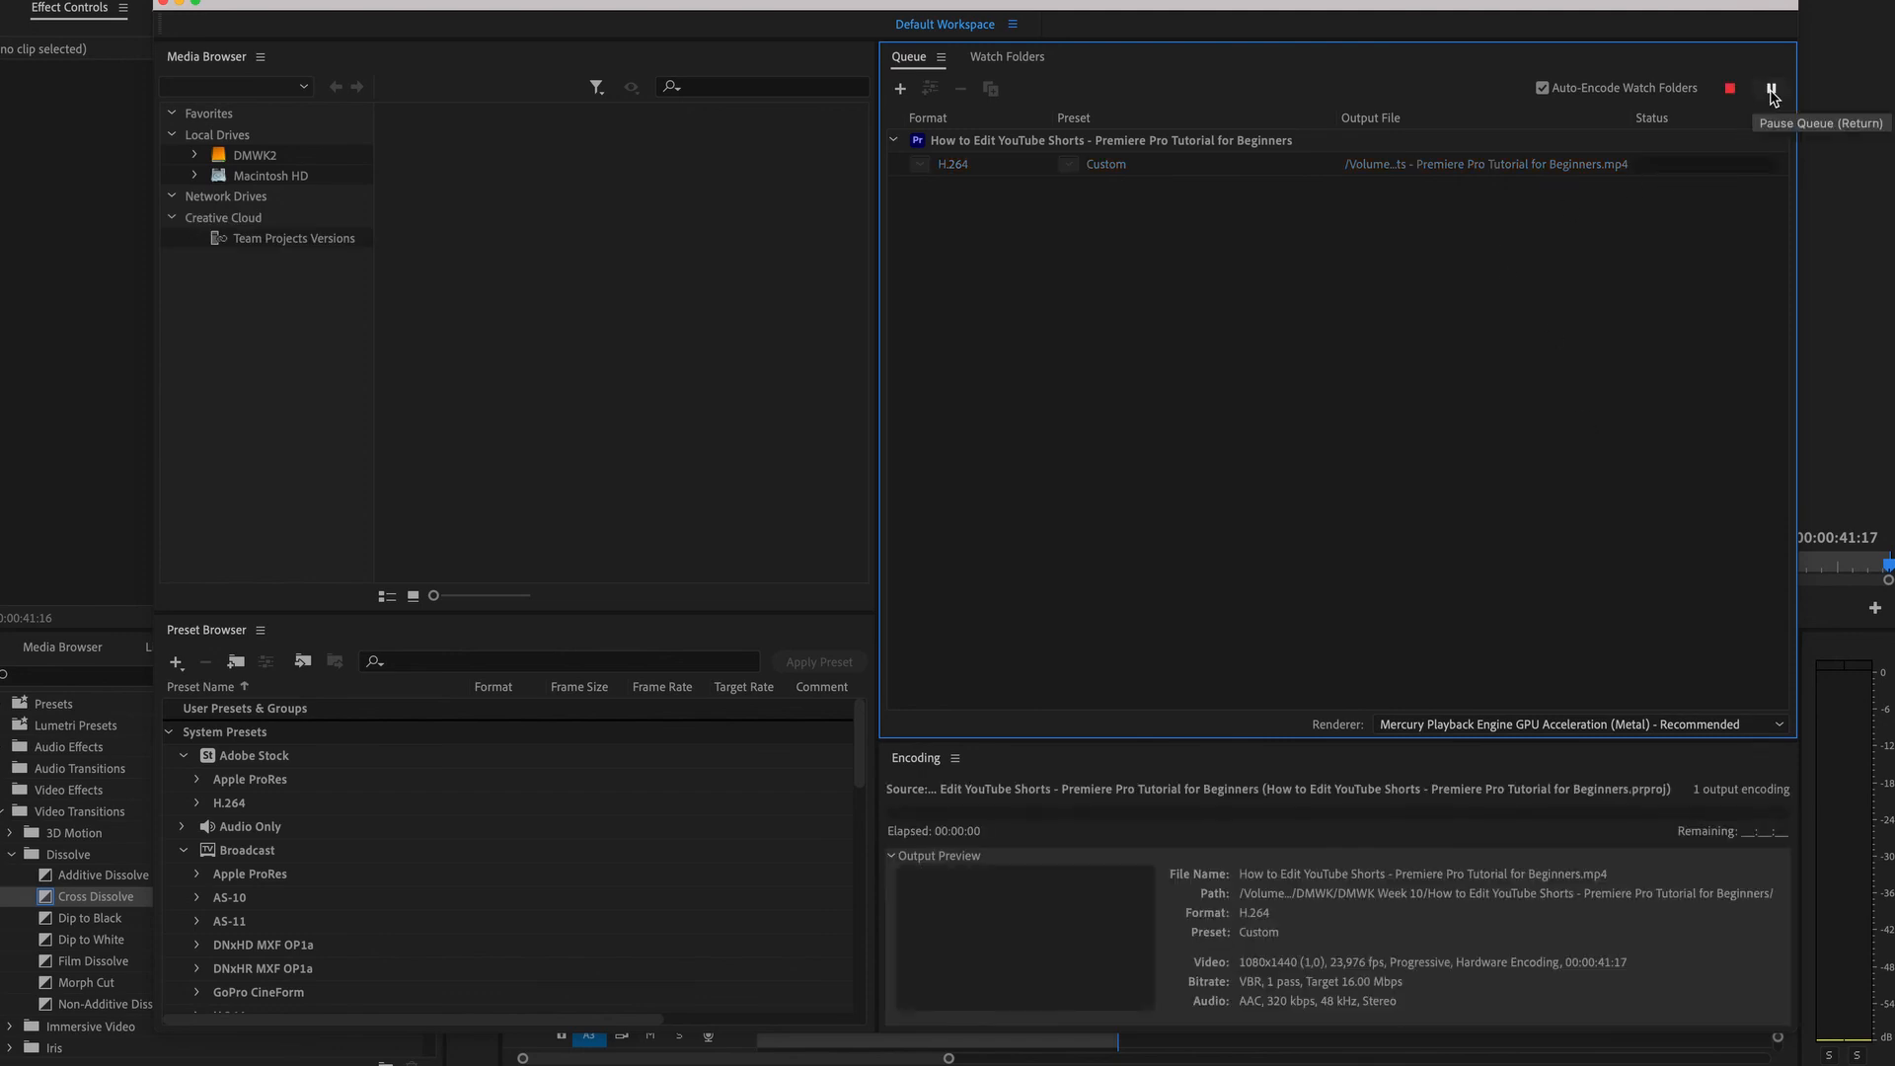